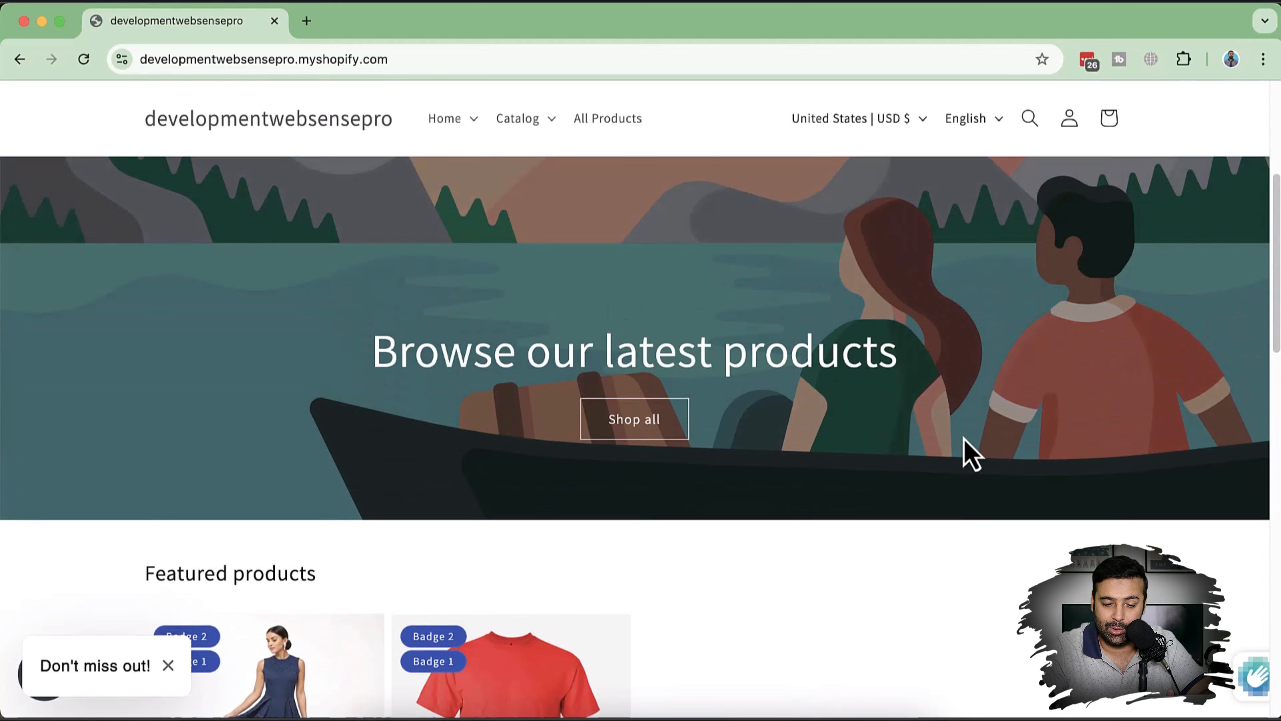
# Examine the Sign up form on the developmentwebsensepro storefront's home page
pyautogui.scroll(-10, 964, 455)
pyautogui.scroll(1, 971, 454)
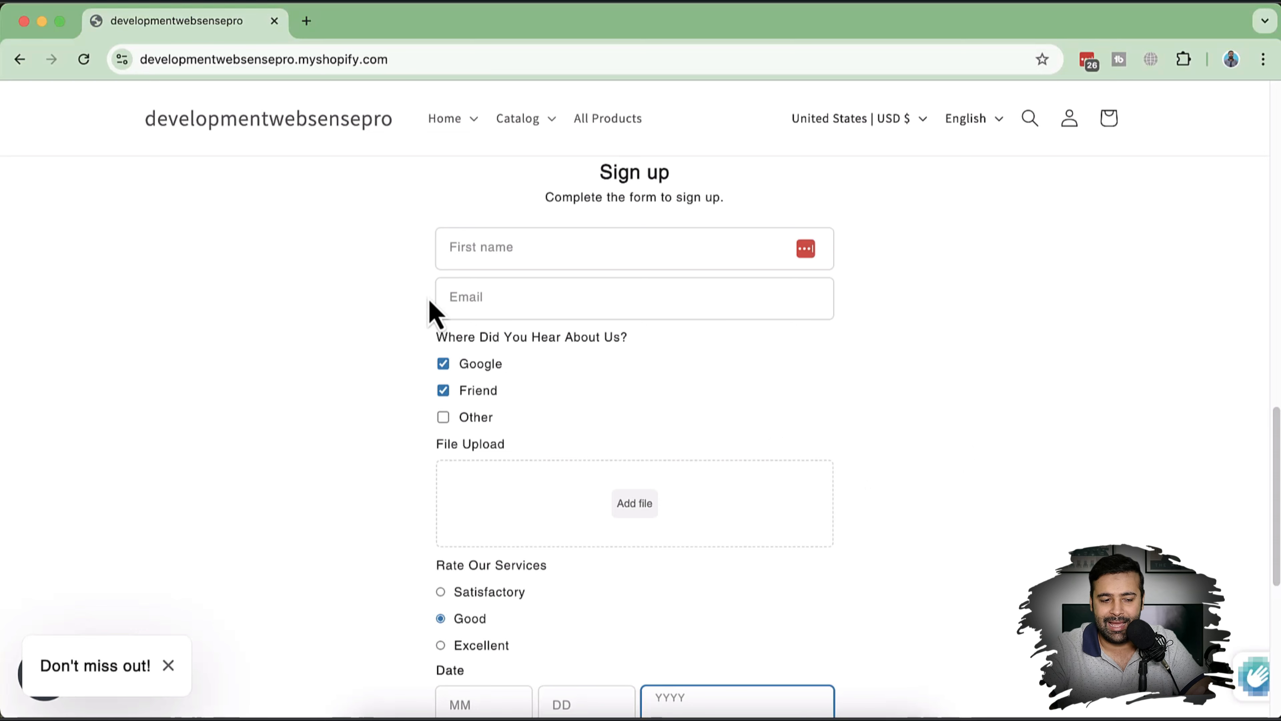
# Look up the BBD - Big Bulk Discount listing on the Shopify App Store in a separate browser tab
pyautogui.click(308, 29)
pyautogui.write('bbd')
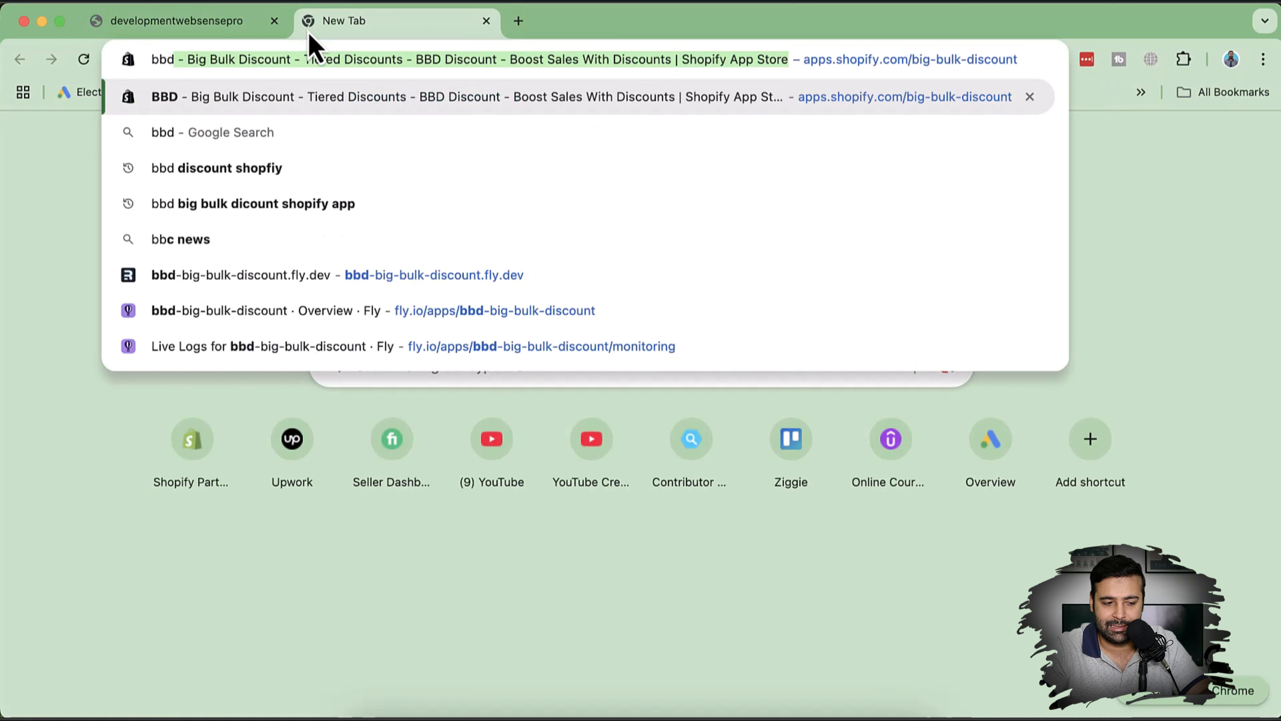
pyautogui.press('Return')
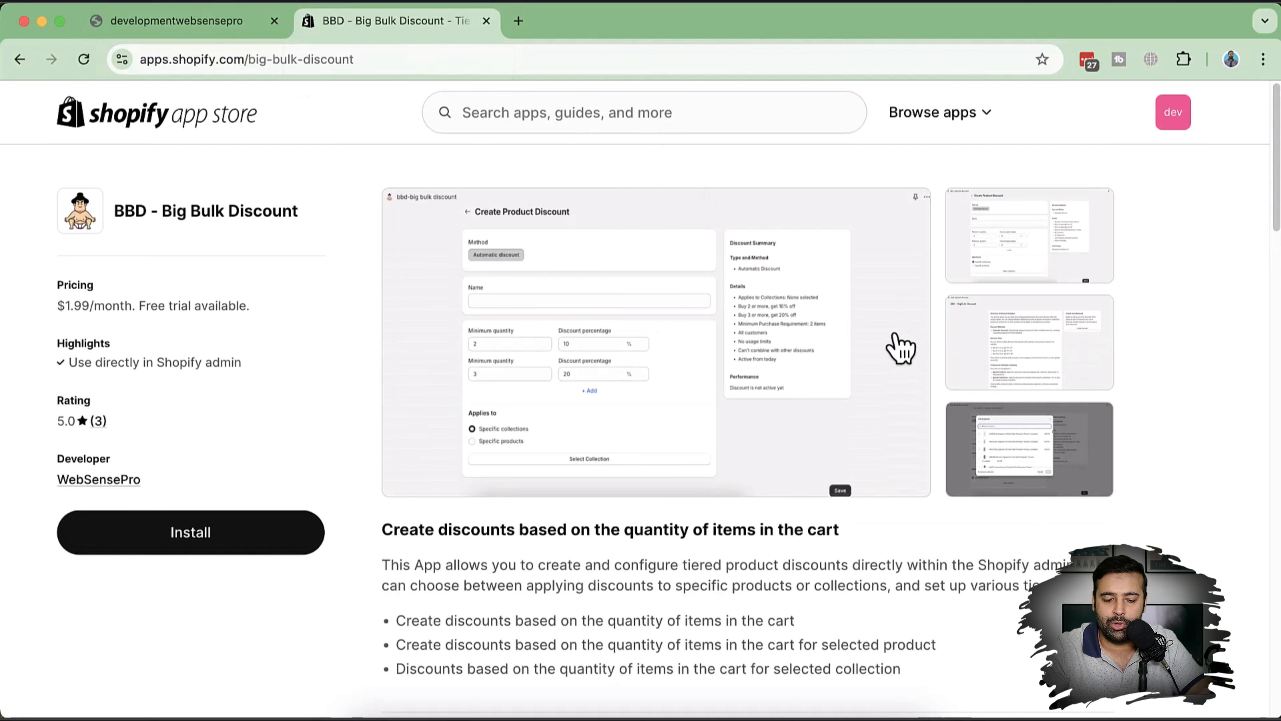
pyautogui.click(746, 366)
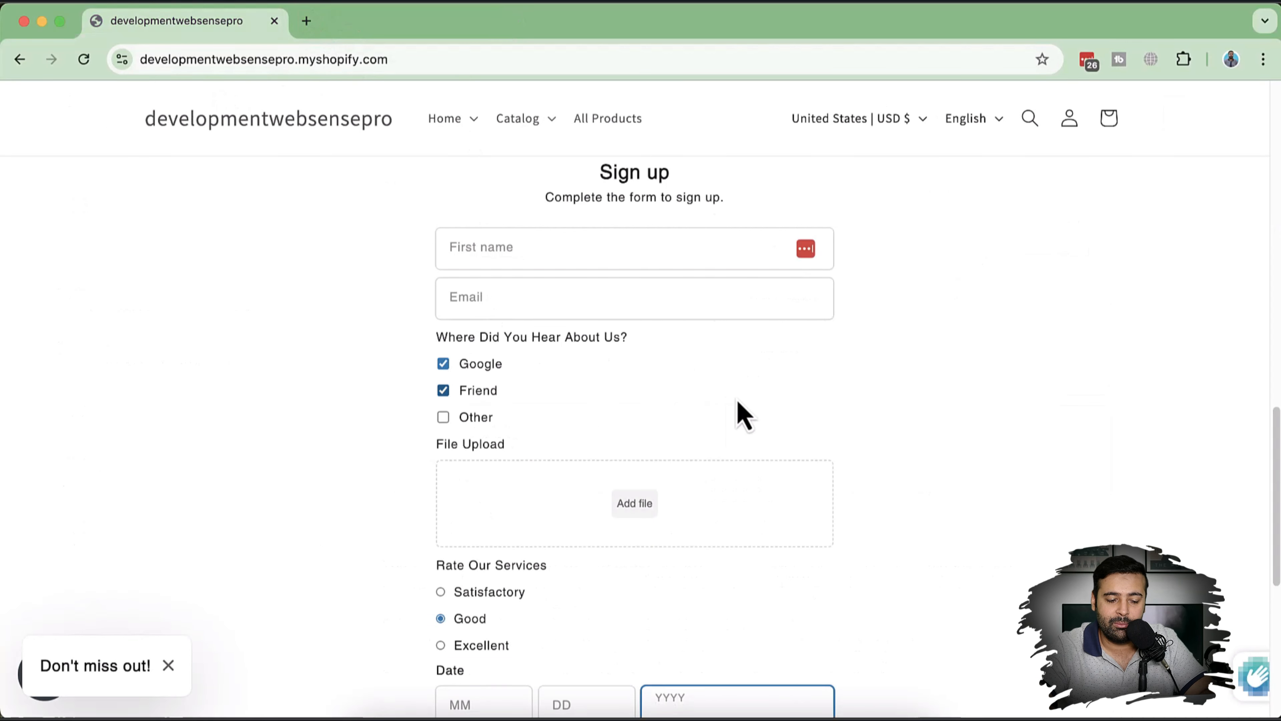
# Open apps.shopify.com/shopify-forms in a new browser tab and install the Shopify Forms app
pyautogui.scroll(-1, 923, 295)
pyautogui.scroll(2, 924, 293)
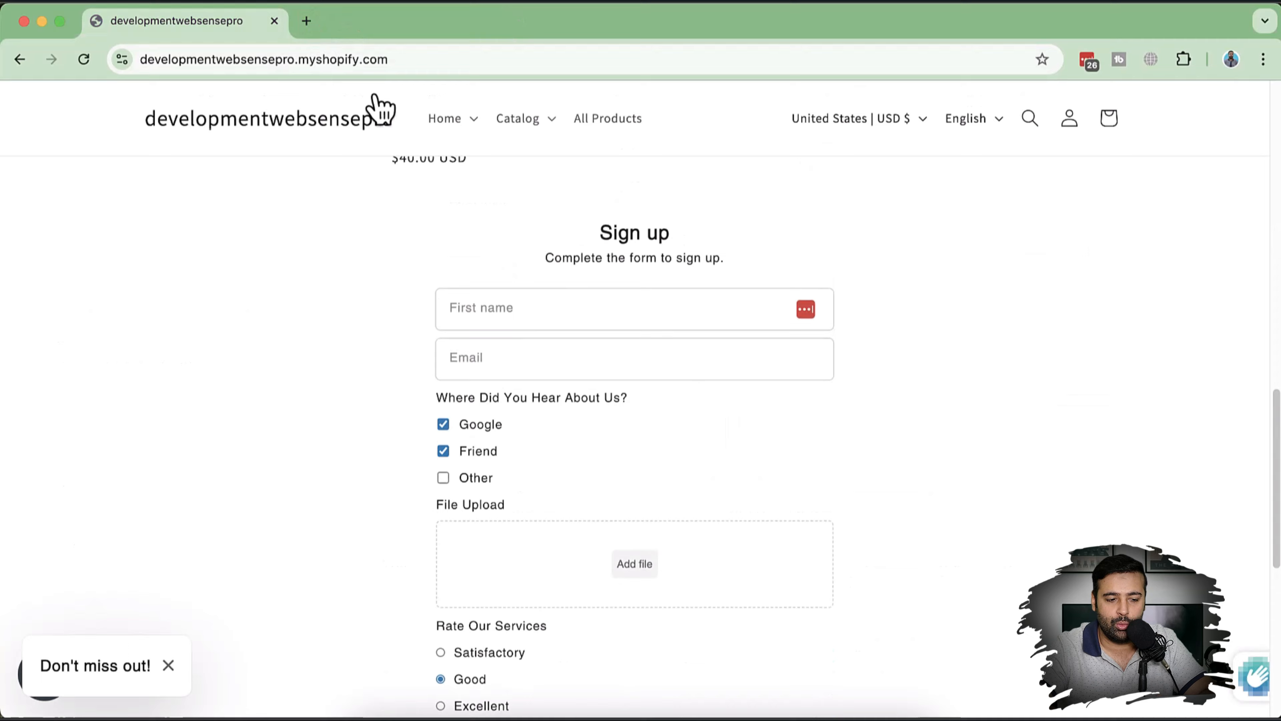
pyautogui.click(311, 28)
pyautogui.write('apps.shopify.com/shopify-forms')
pyautogui.press('Return')
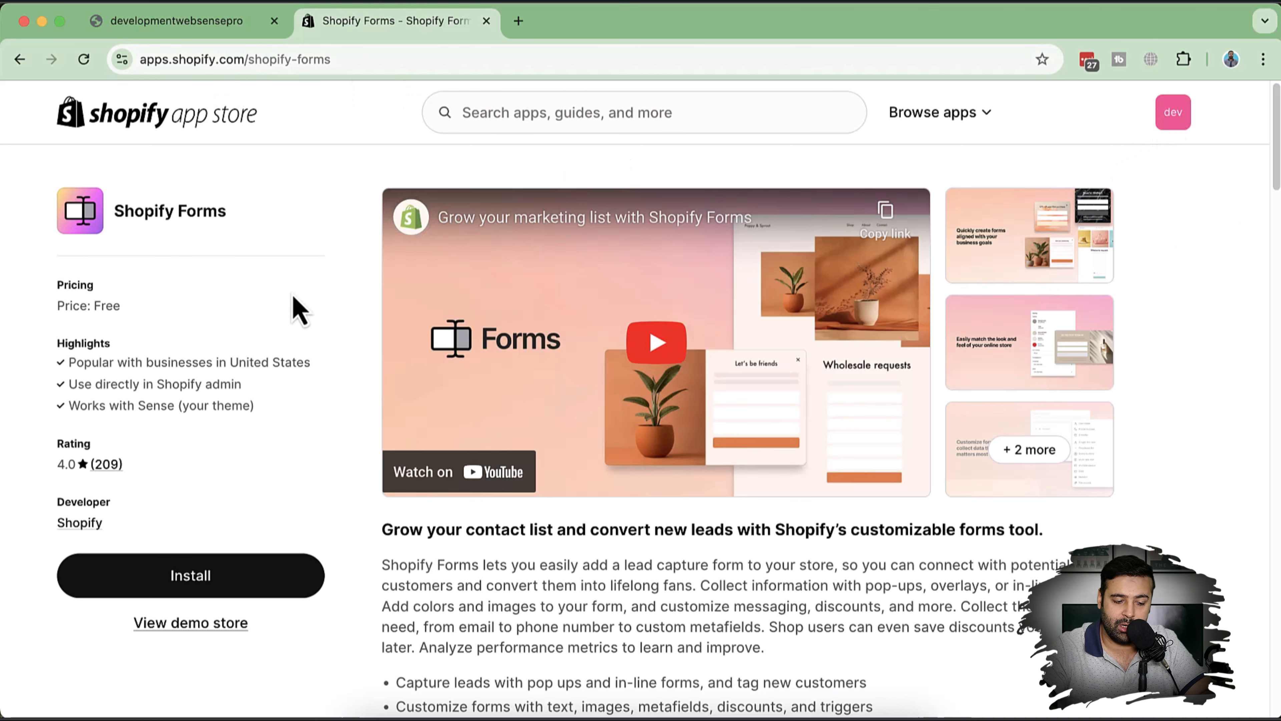
pyautogui.click(235, 593)
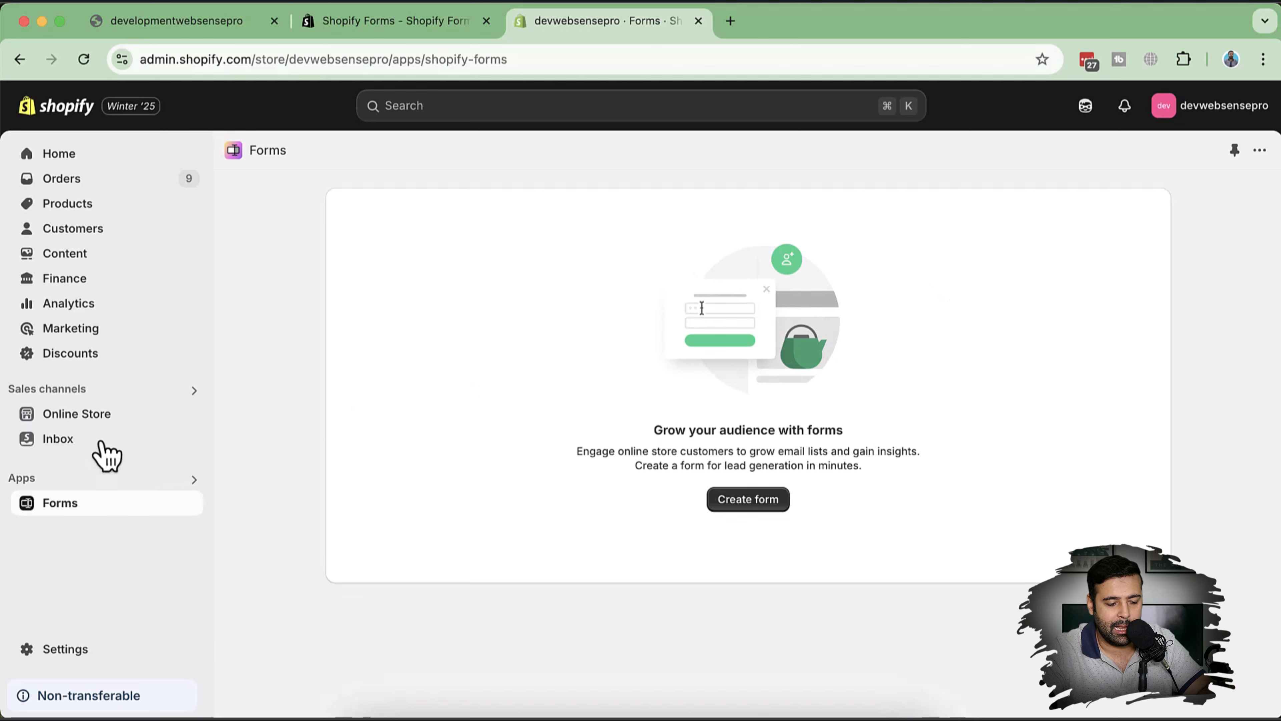
# View the devwebsensepro online store, place its tab before the Forms admin tab, and close the developmentwebsensepro tab
pyautogui.click(191, 414)
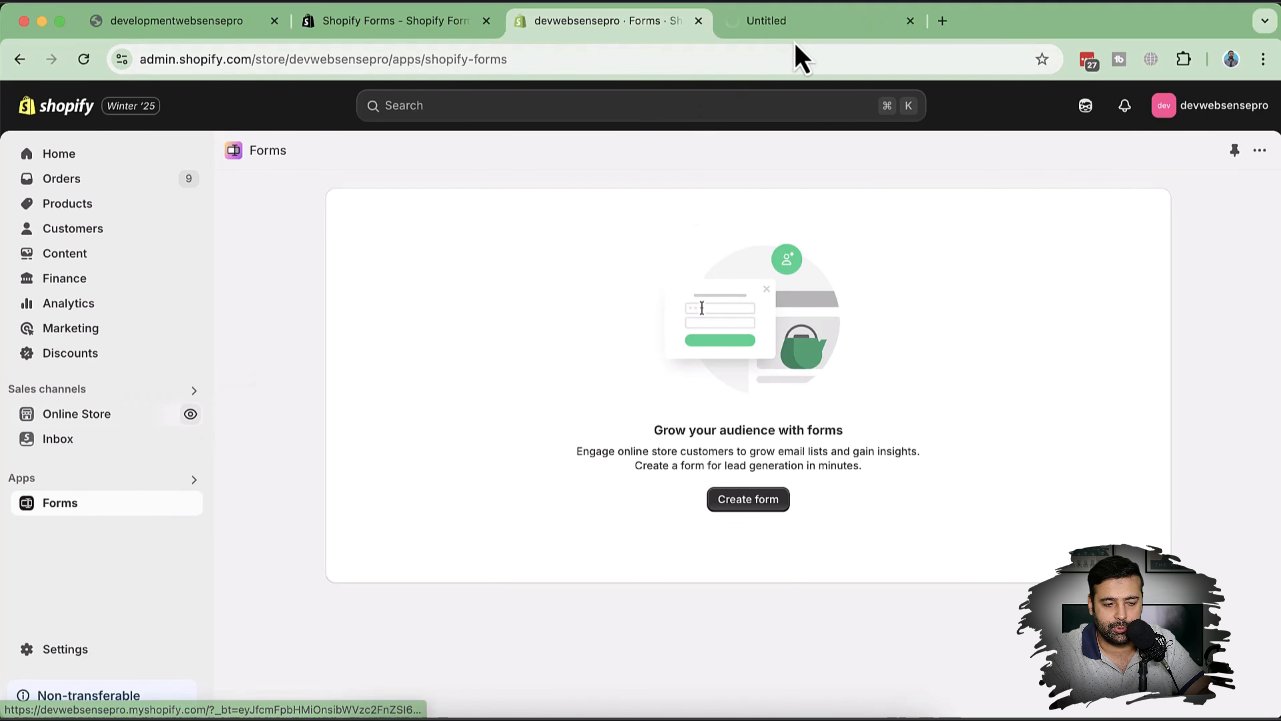
pyautogui.moveTo(774, 36); pyautogui.dragTo(620, 41)
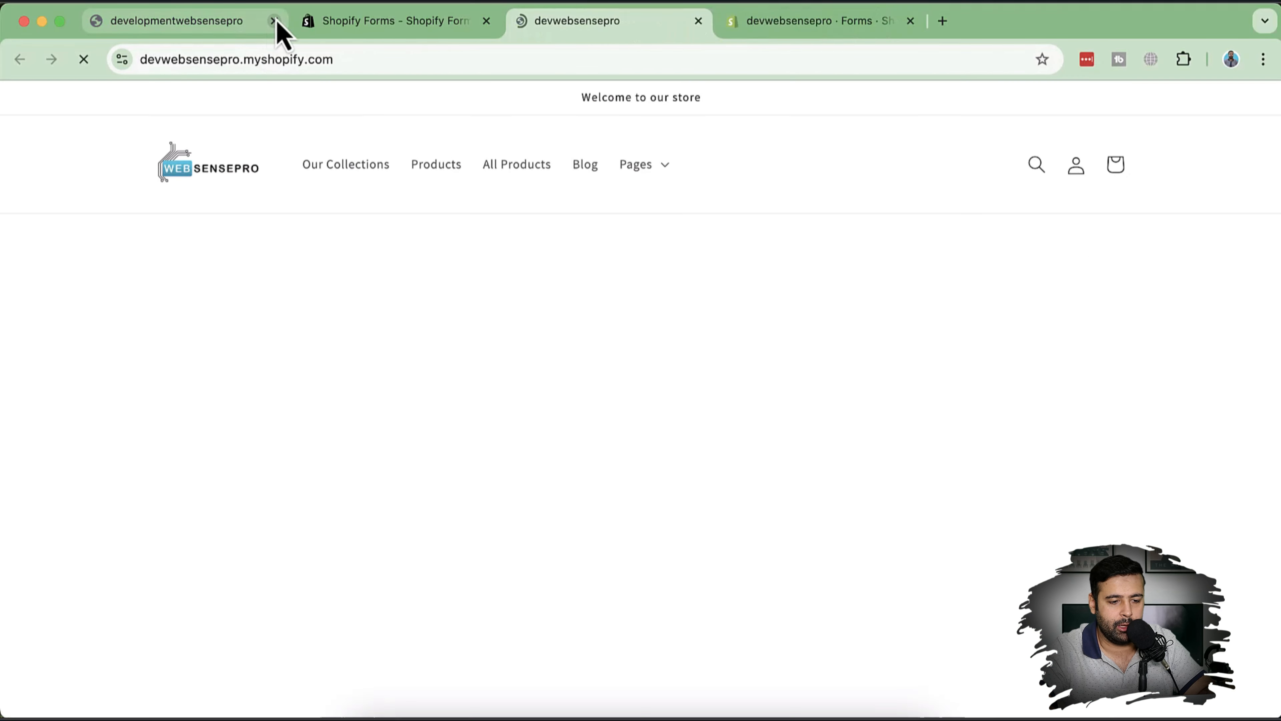
pyautogui.click(274, 20)
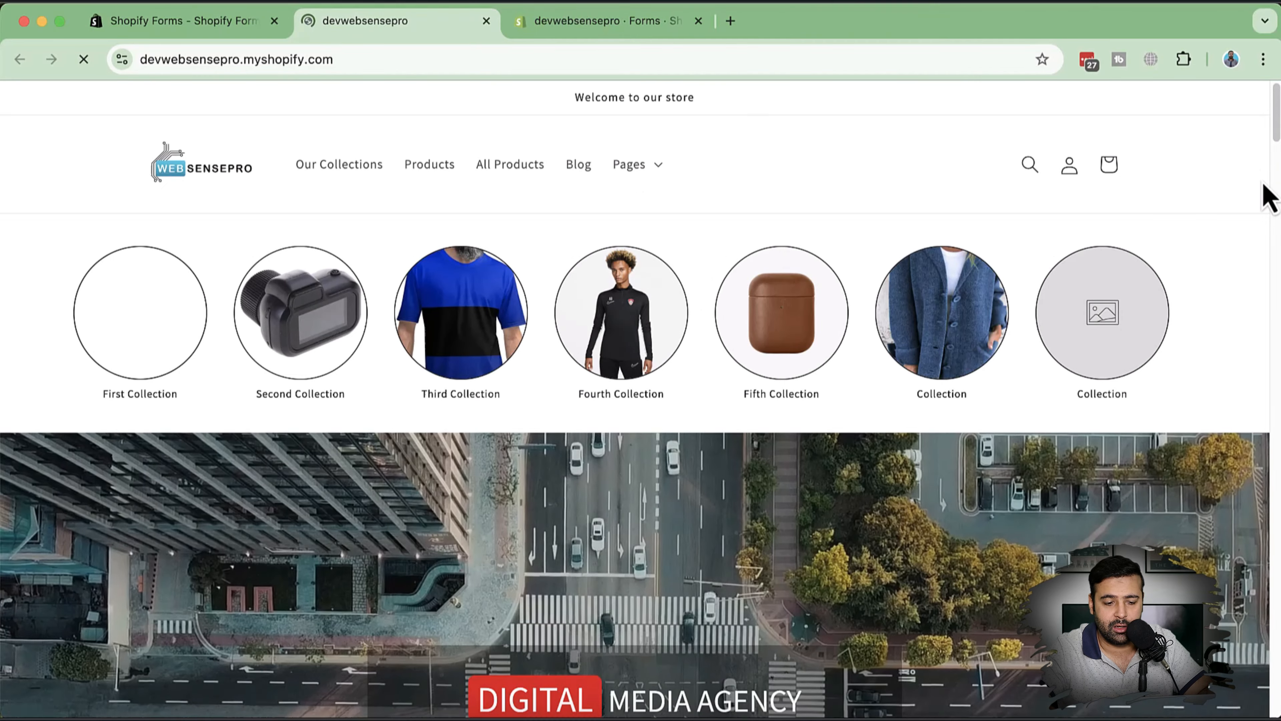
# Examine the collection list and the Digital Media Agency banner on the devwebsensepro home page
pyautogui.scroll(-3, 1258, 183)
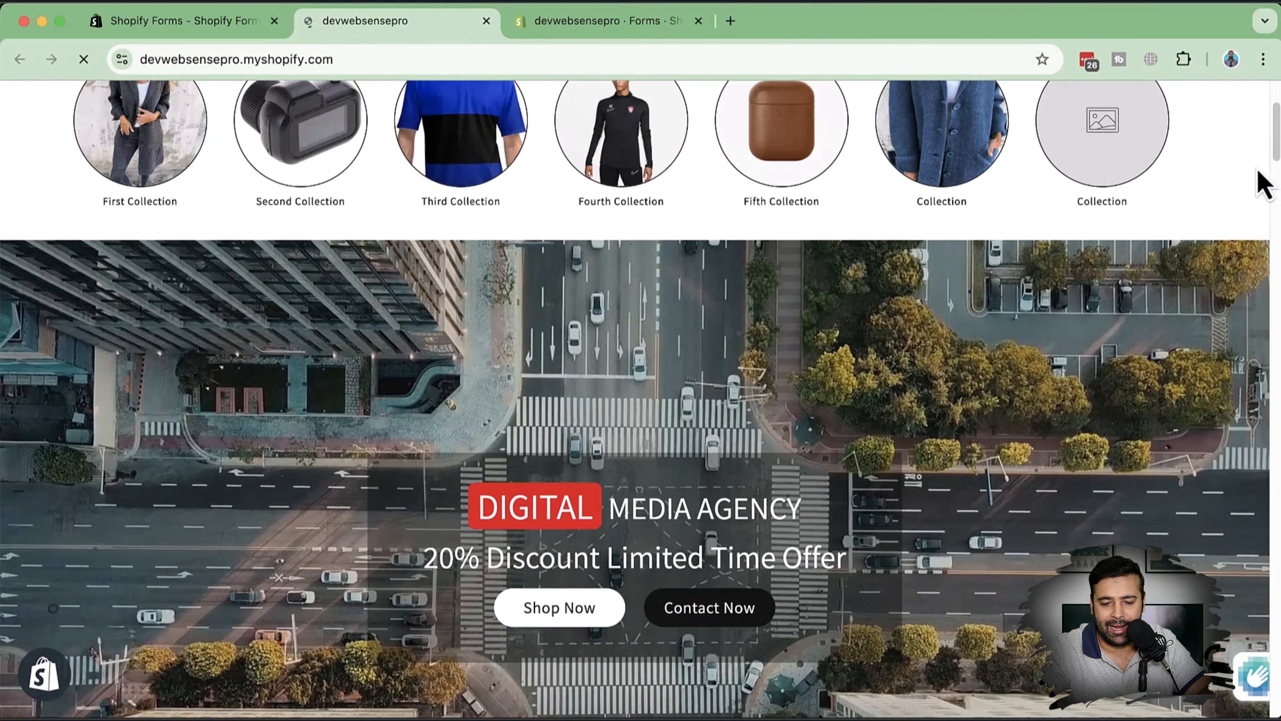
pyautogui.scroll(3, 1258, 183)
pyautogui.scroll(-2, 1258, 183)
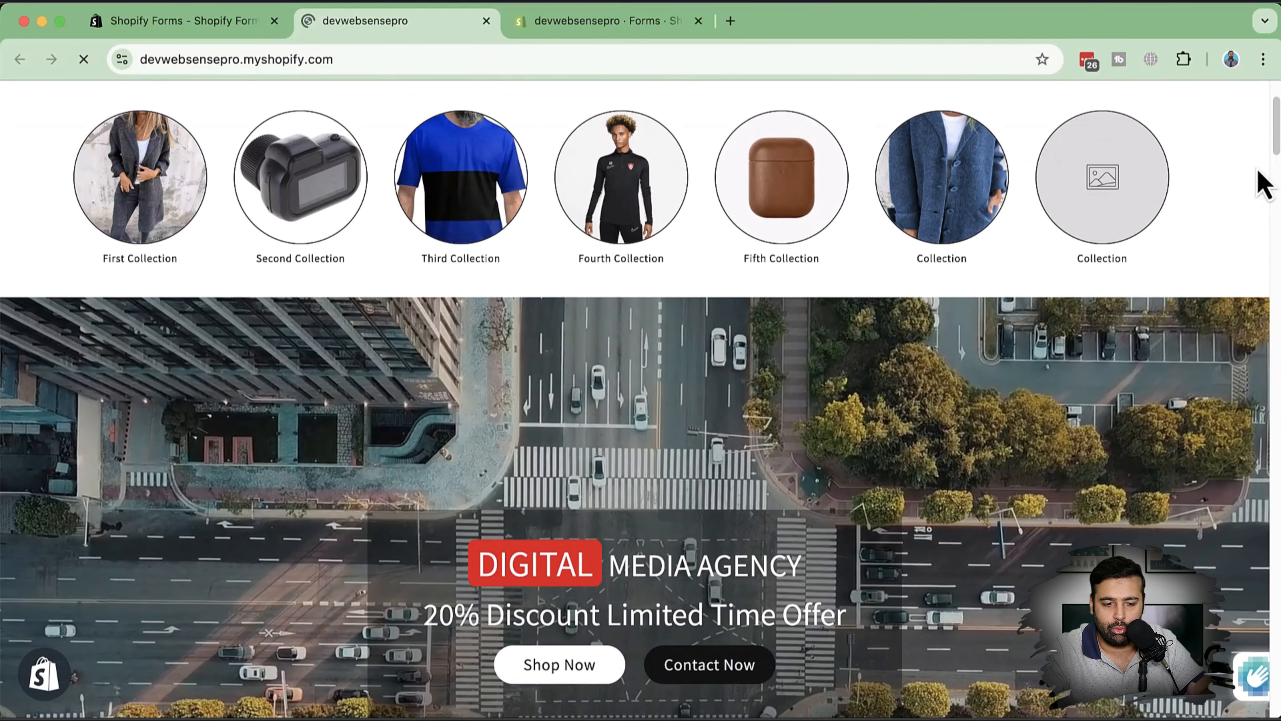
pyautogui.scroll(-1, 1258, 183)
pyautogui.scroll(1, 1258, 183)
pyautogui.scroll(2, 872, 321)
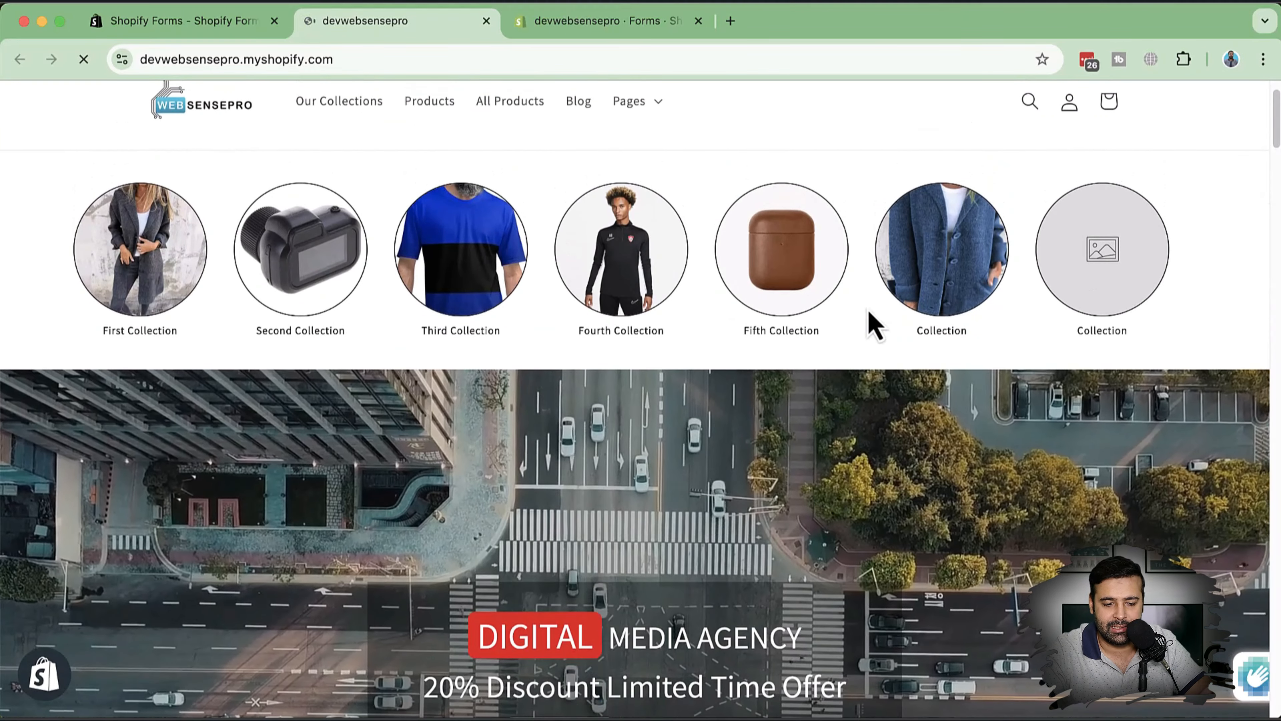
pyautogui.scroll(-1, 1238, 266)
pyautogui.scroll(-5, 1000, 424)
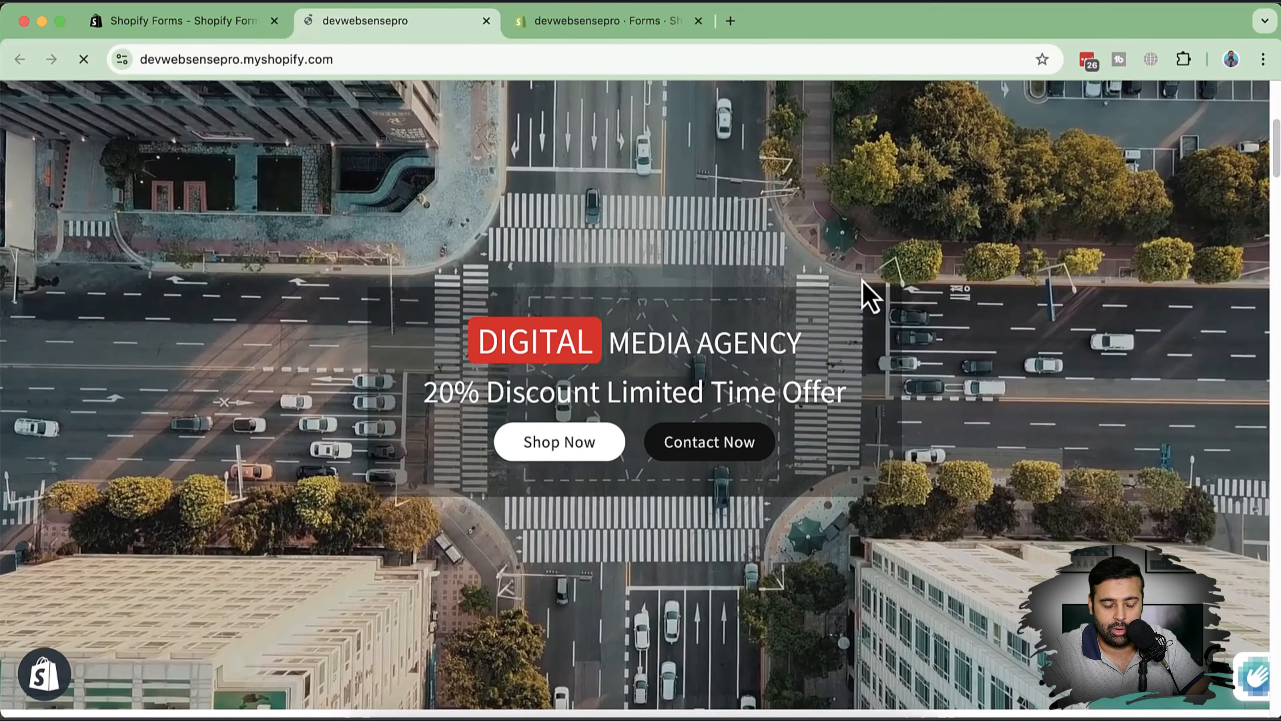
pyautogui.scroll(-2, 988, 267)
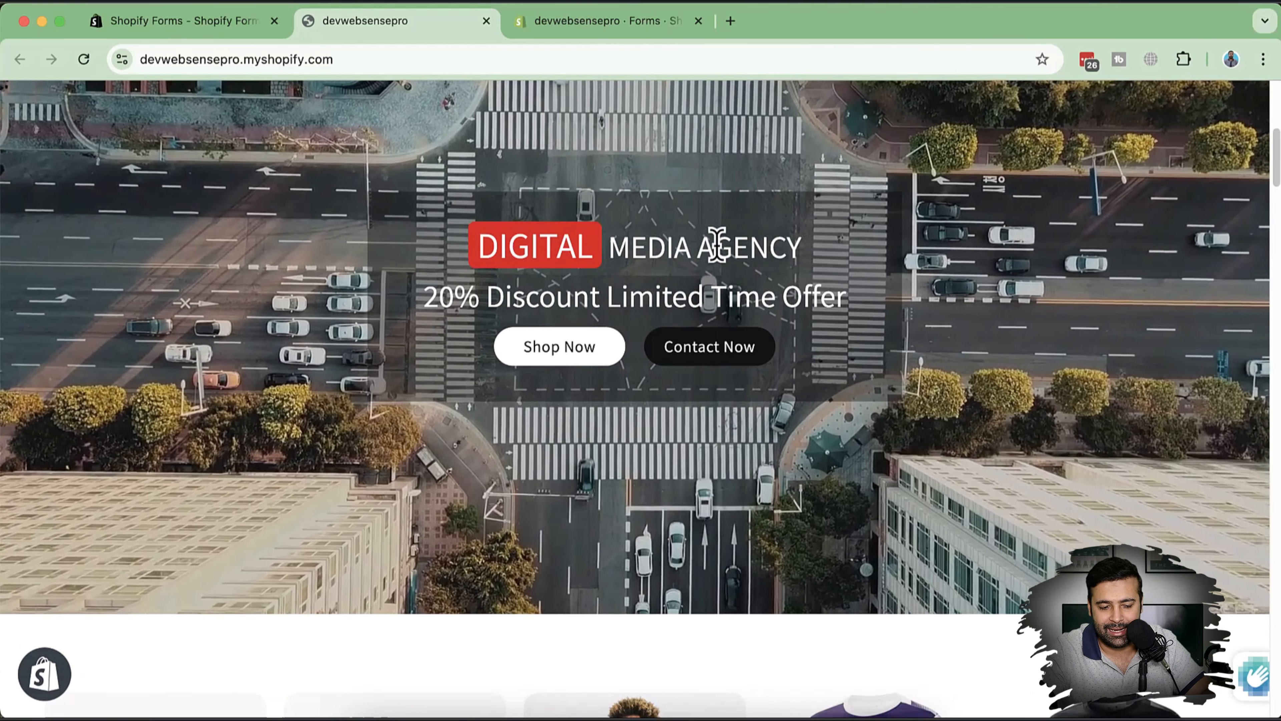
# Review the rest of the home page, from the product carousel through the pie chart and product hotspots to the footer
pyautogui.scroll(-10, 1102, 224)
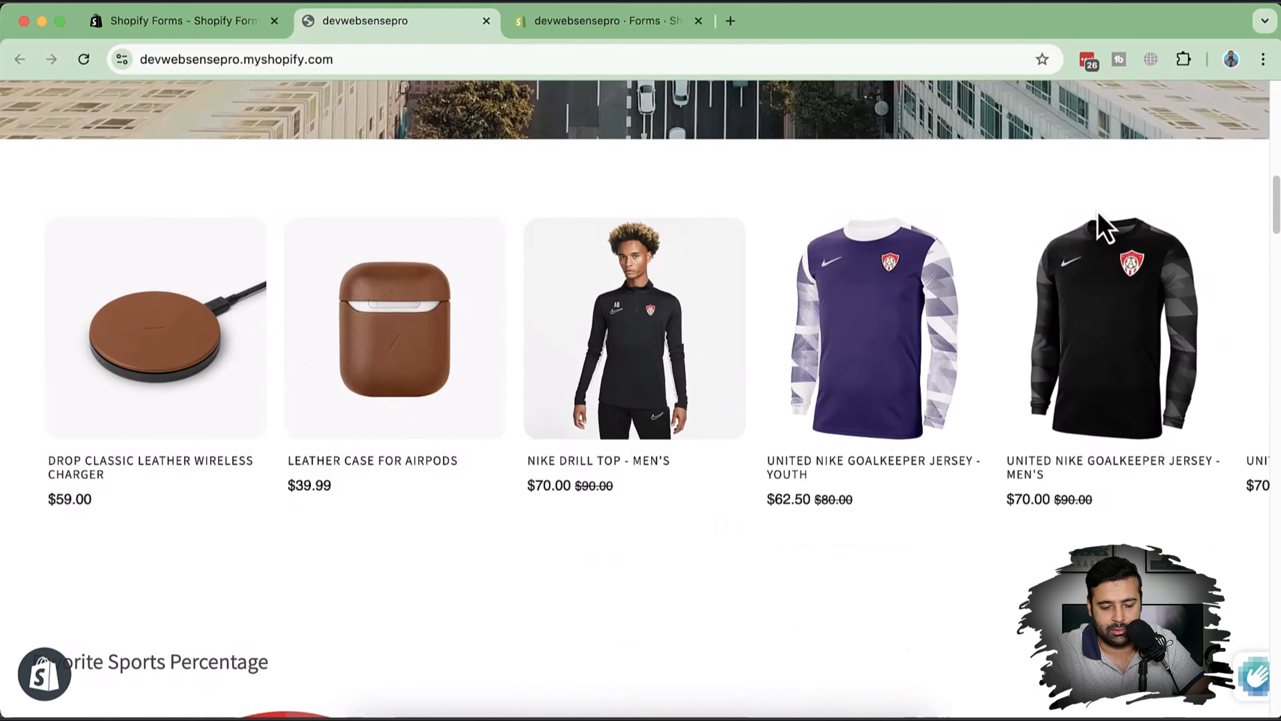
pyautogui.moveTo(1061, 317); pyautogui.dragTo(592, 371)
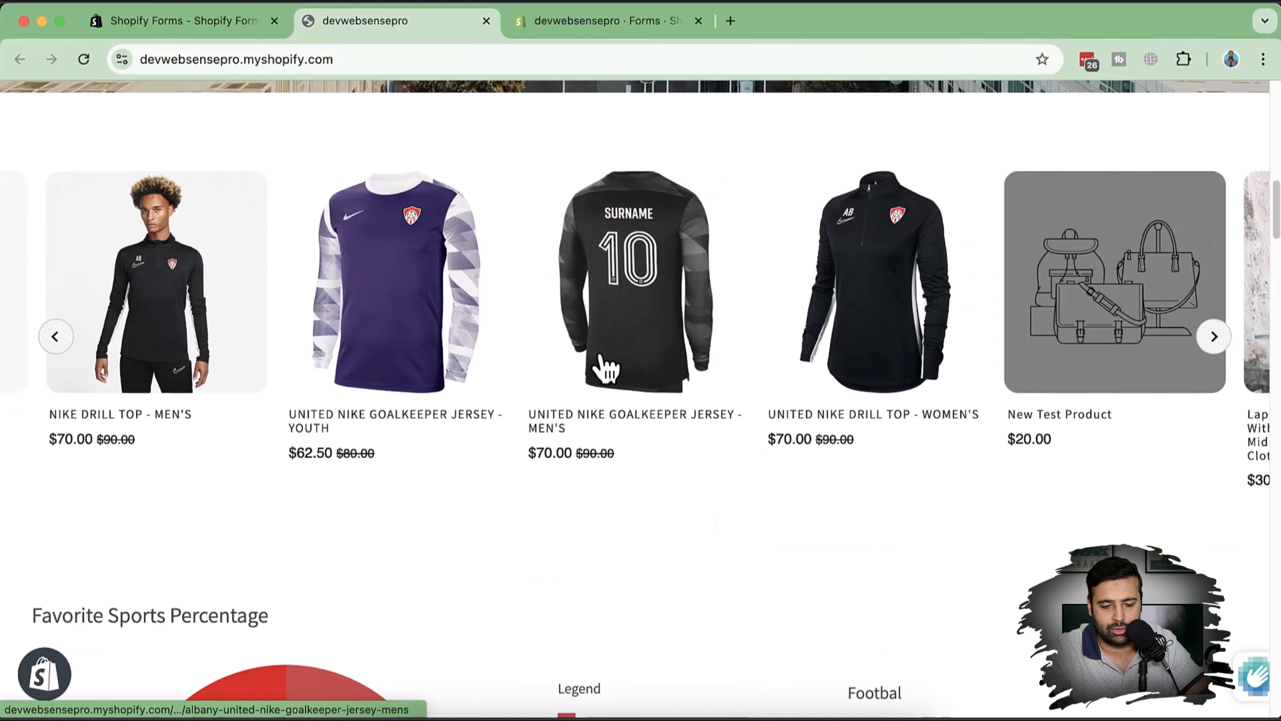
pyautogui.scroll(-10, 1000, 255)
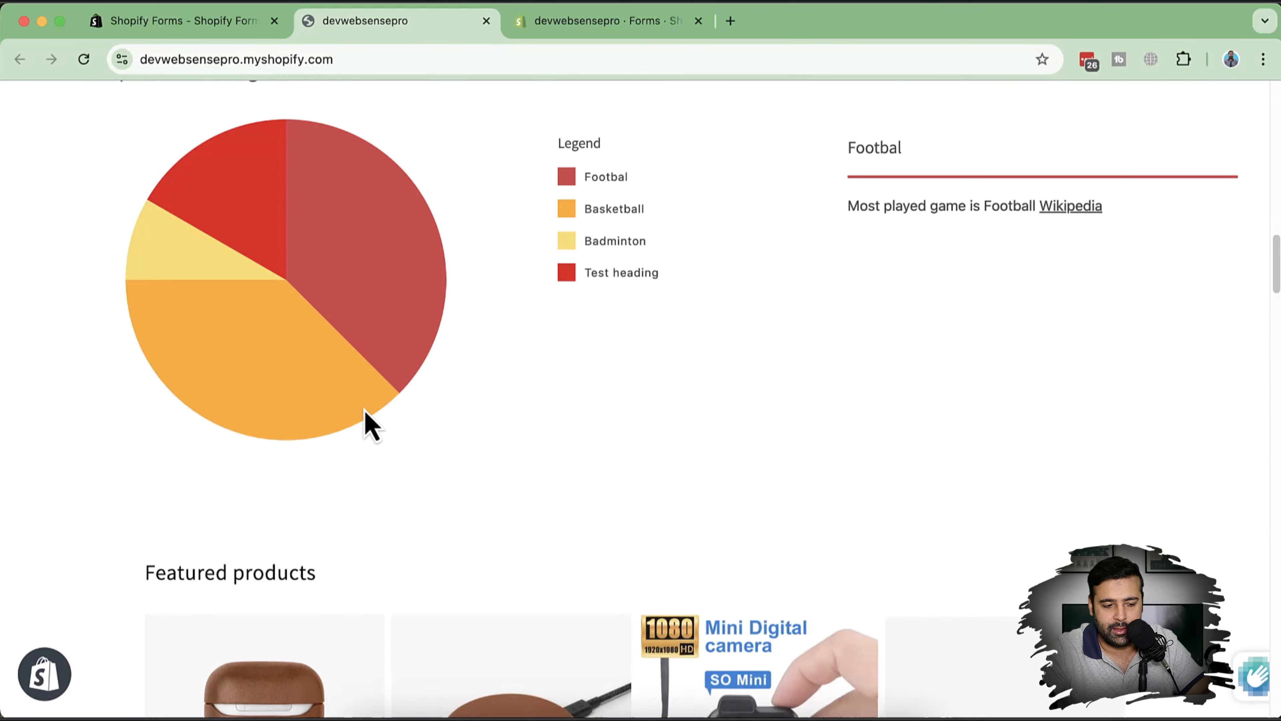
pyautogui.scroll(-10, 1058, 315)
pyautogui.scroll(-15, 1059, 310)
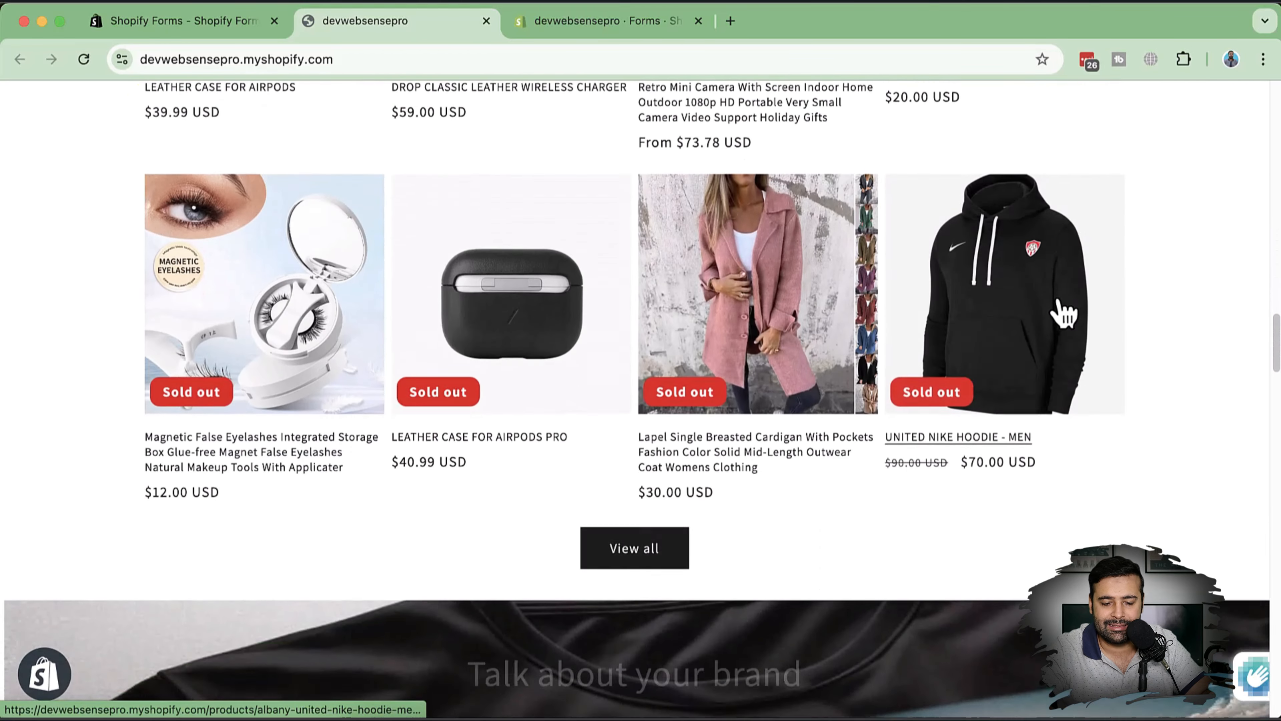
pyautogui.scroll(-15, 1059, 303)
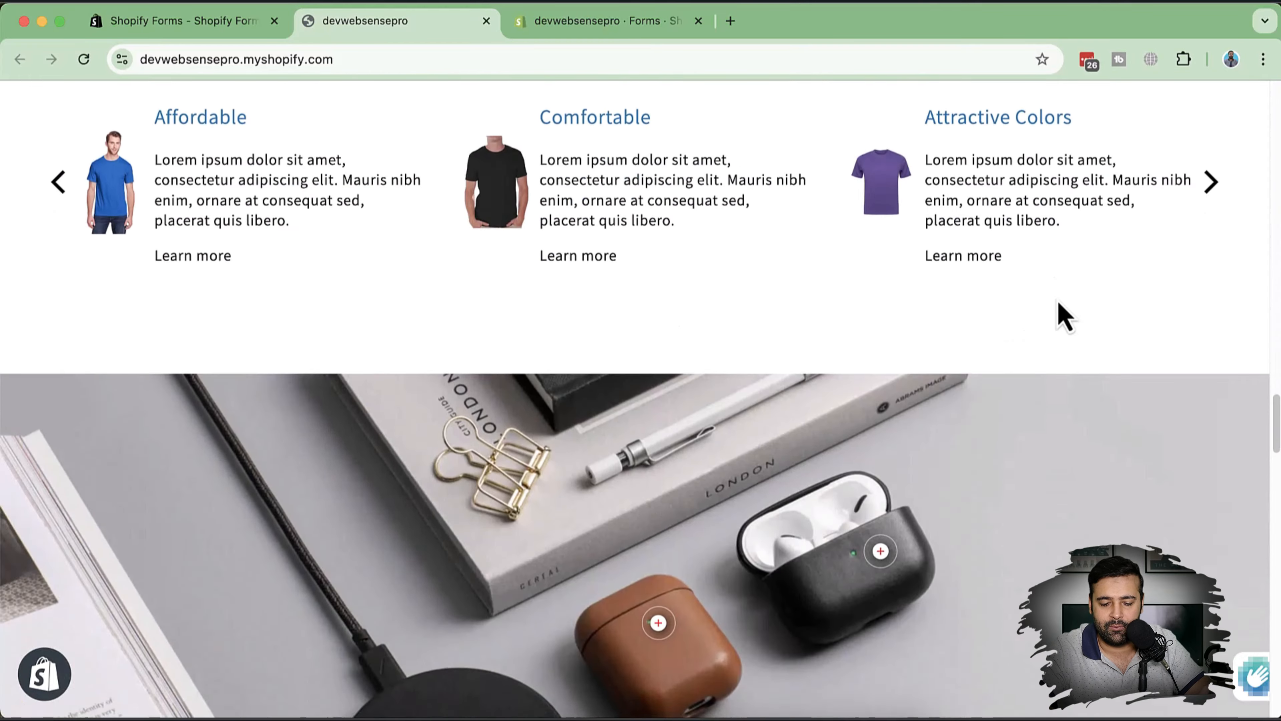
pyautogui.scroll(7, 1058, 302)
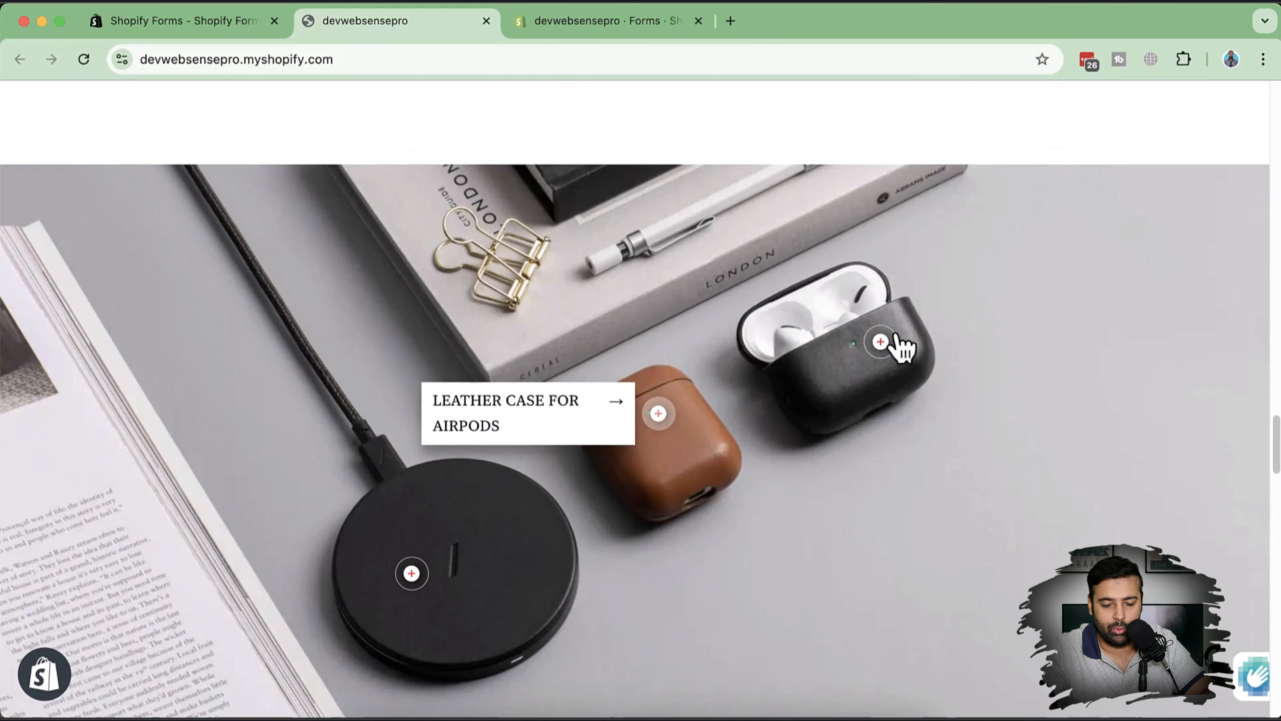
pyautogui.moveTo(882, 347)
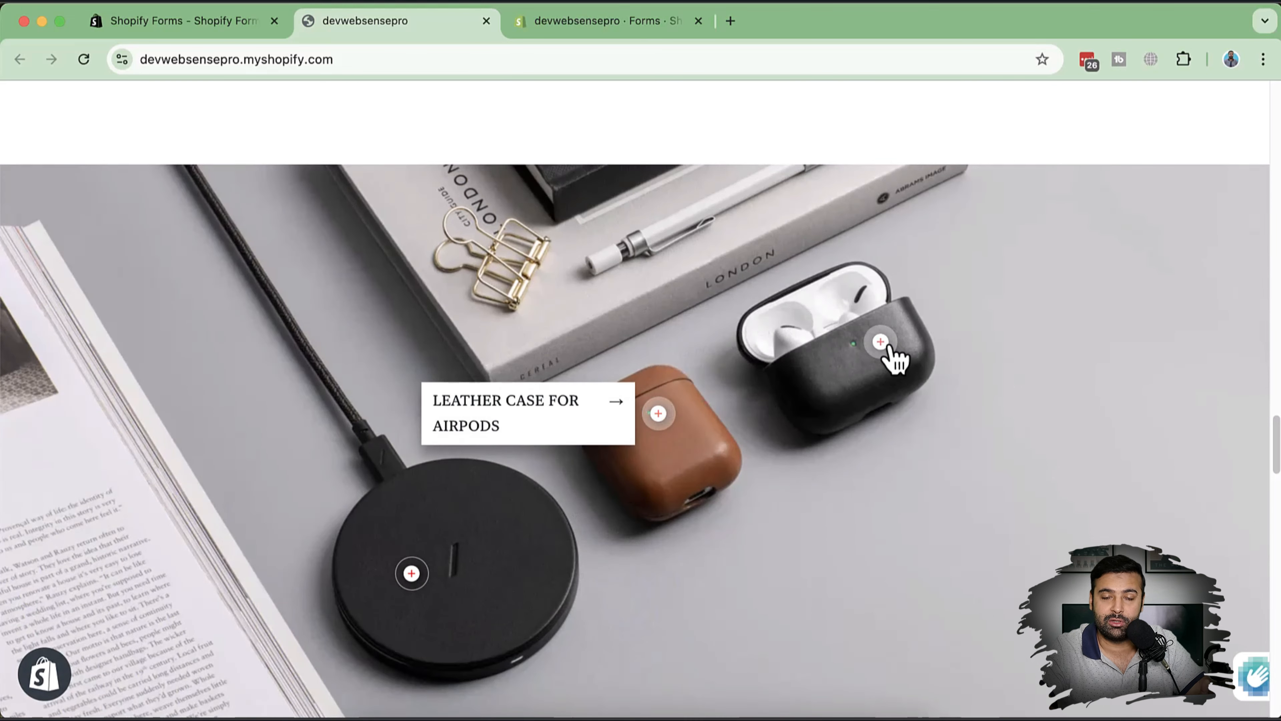
pyautogui.scroll(-15, 1094, 303)
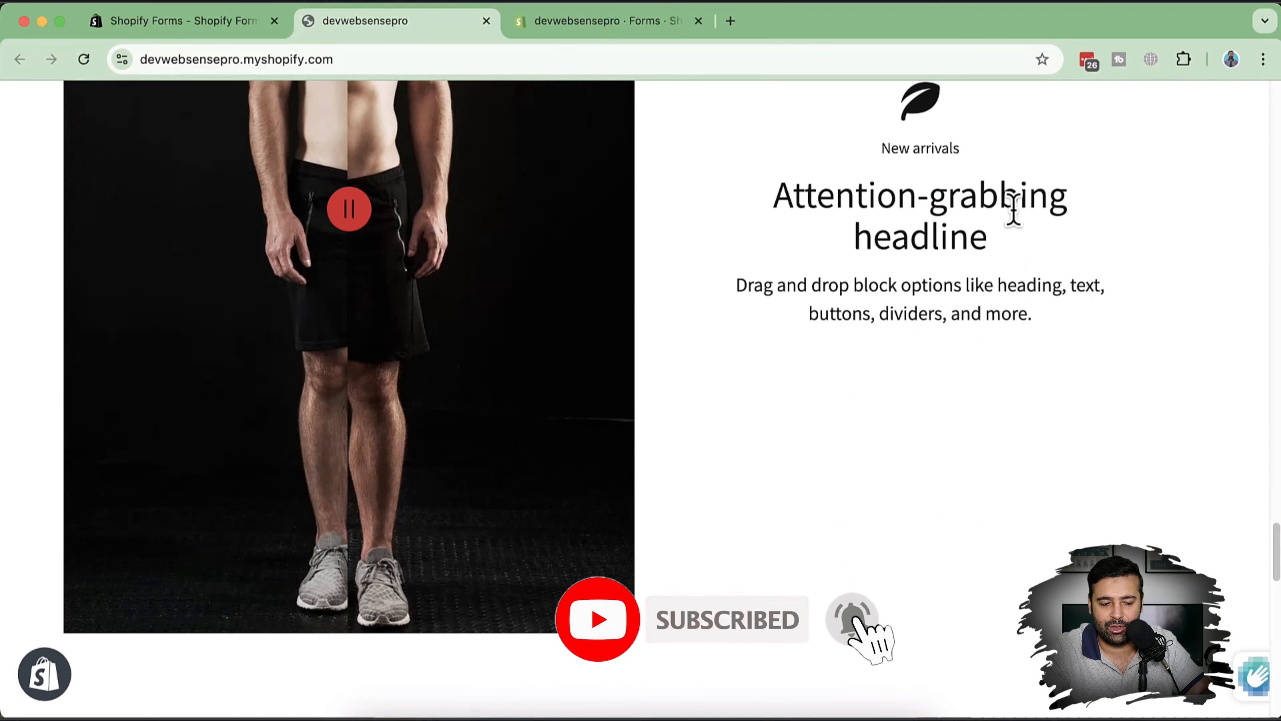
pyautogui.scroll(-15, 1017, 229)
pyautogui.scroll(-5, 1019, 228)
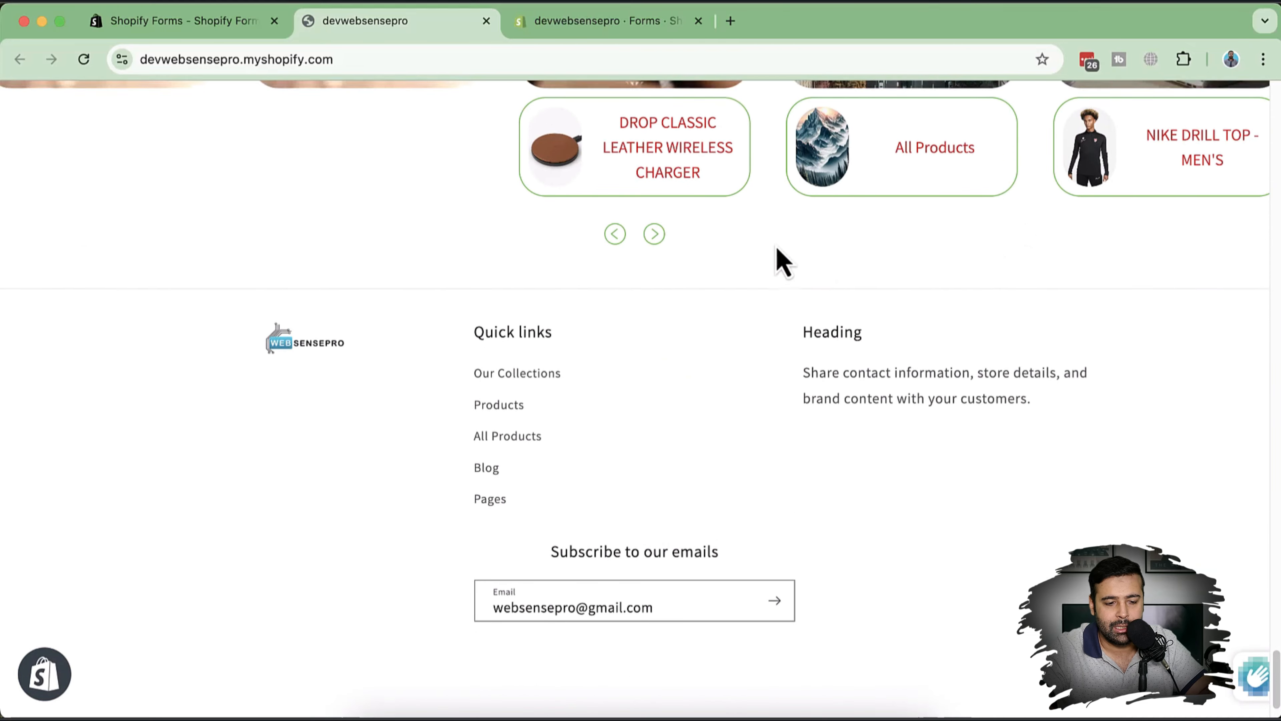
pyautogui.scroll(20, 775, 261)
pyautogui.scroll(10, 623, 200)
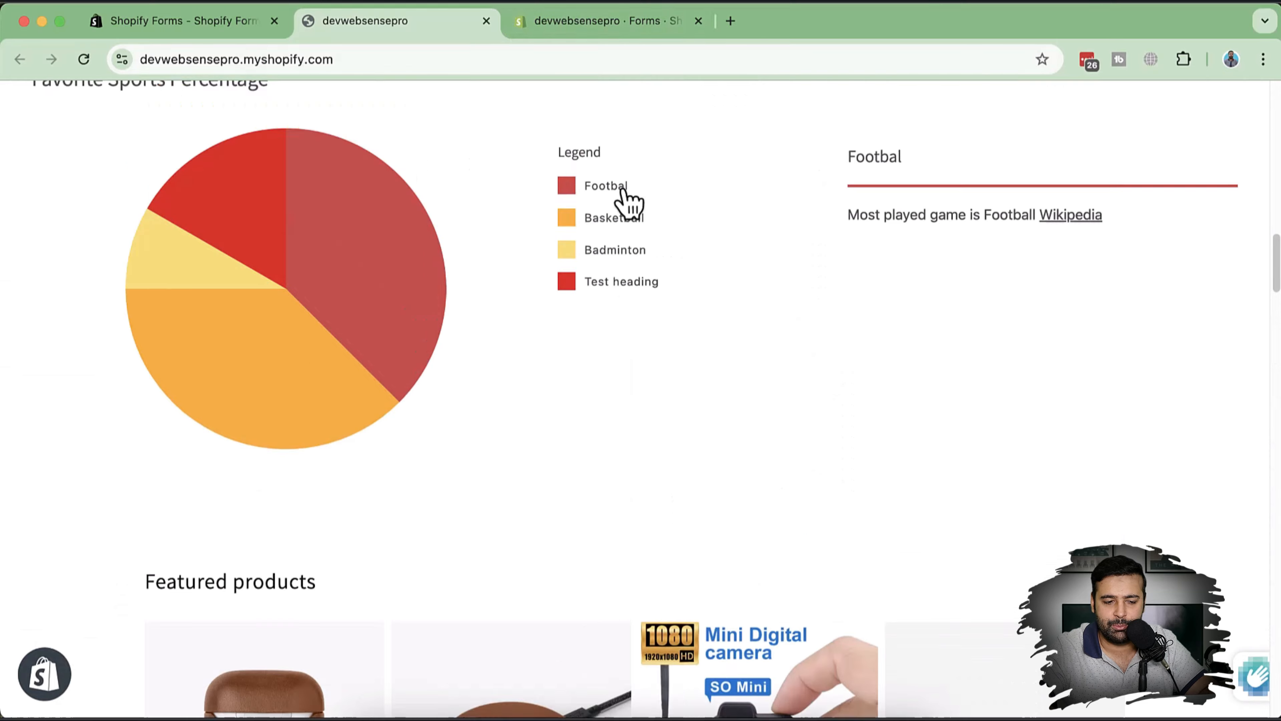
# Create an inline form named "First Form" in the Forms app of the store admin
pyautogui.click(621, 23)
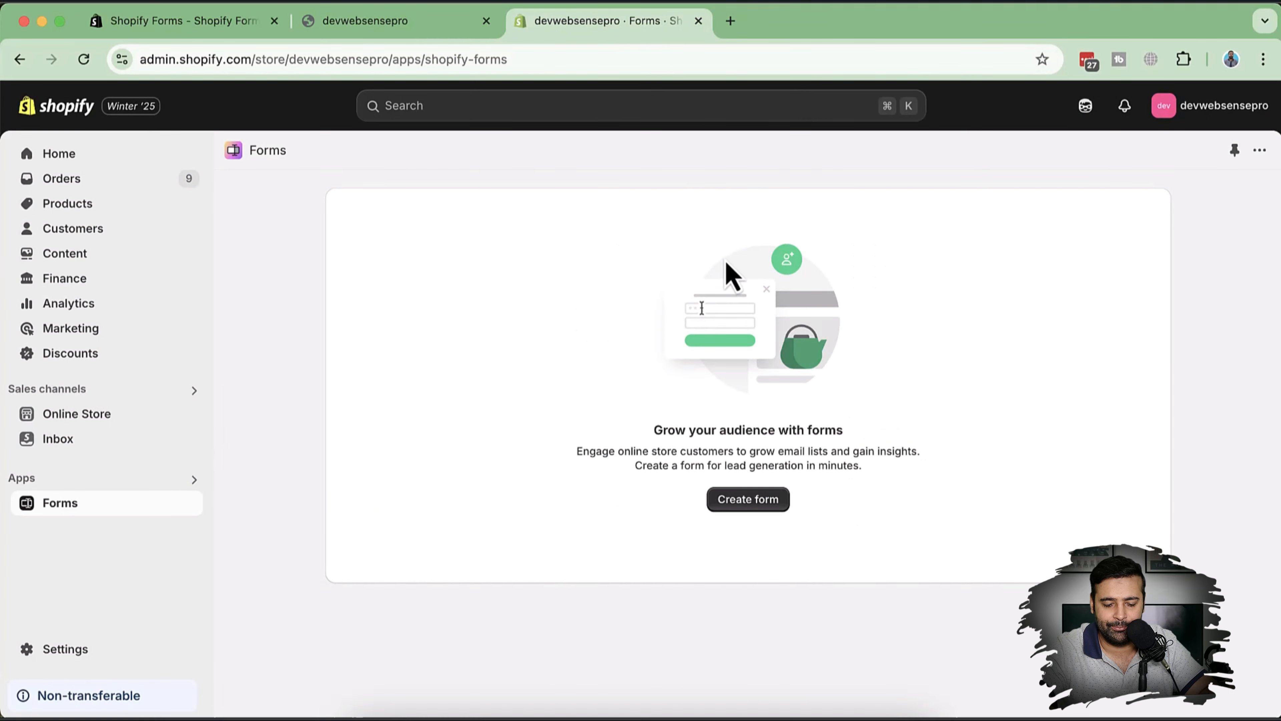
pyautogui.click(761, 502)
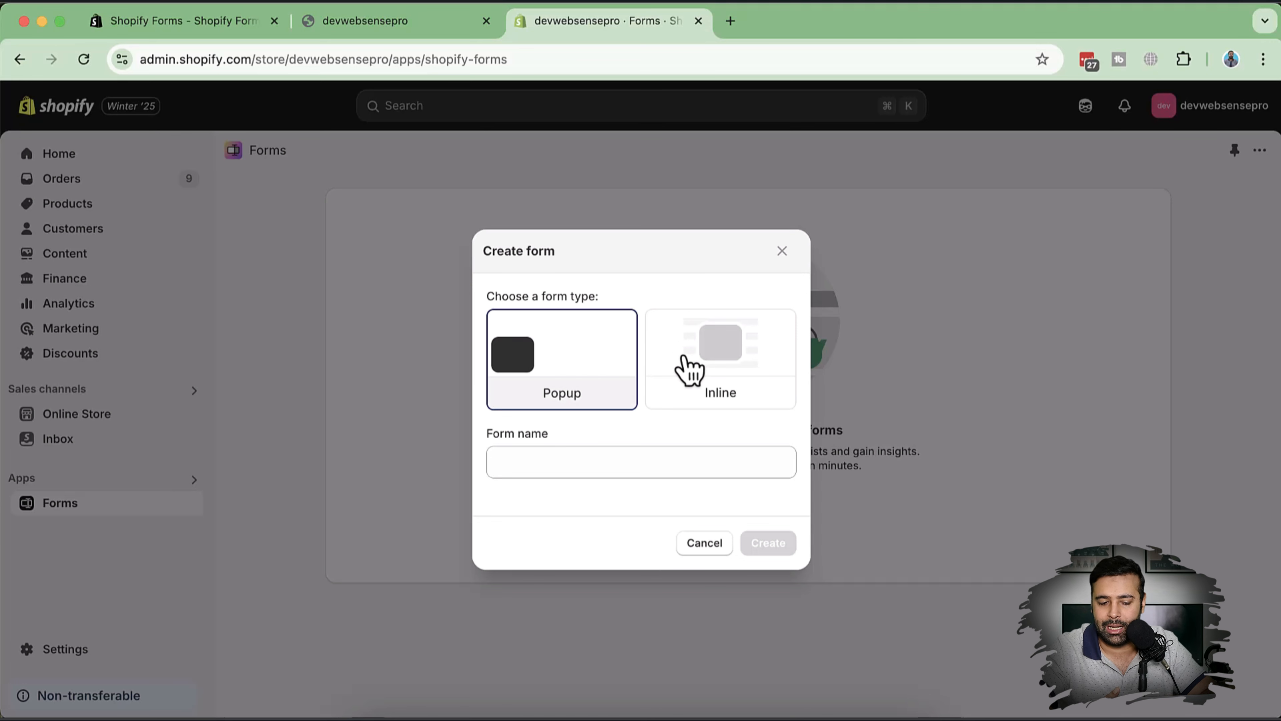
pyautogui.click(753, 364)
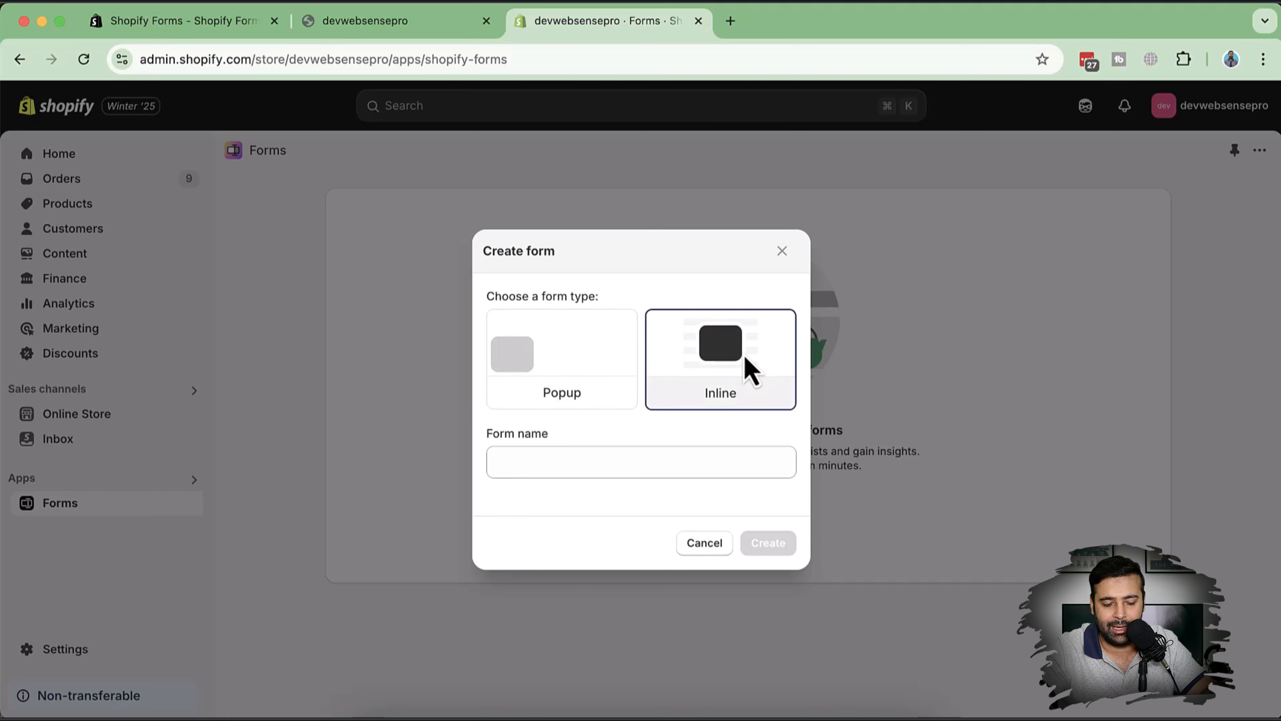
pyautogui.click(569, 461)
pyautogui.write('First Form')
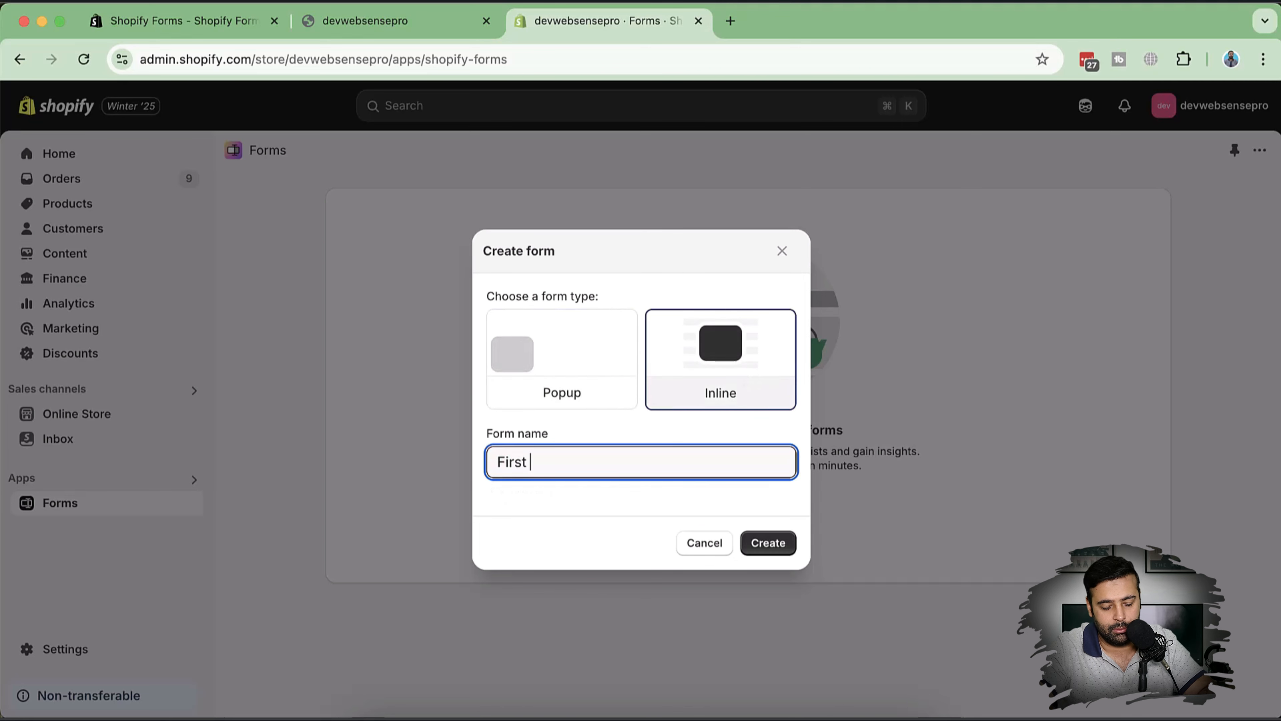
pyautogui.click(776, 548)
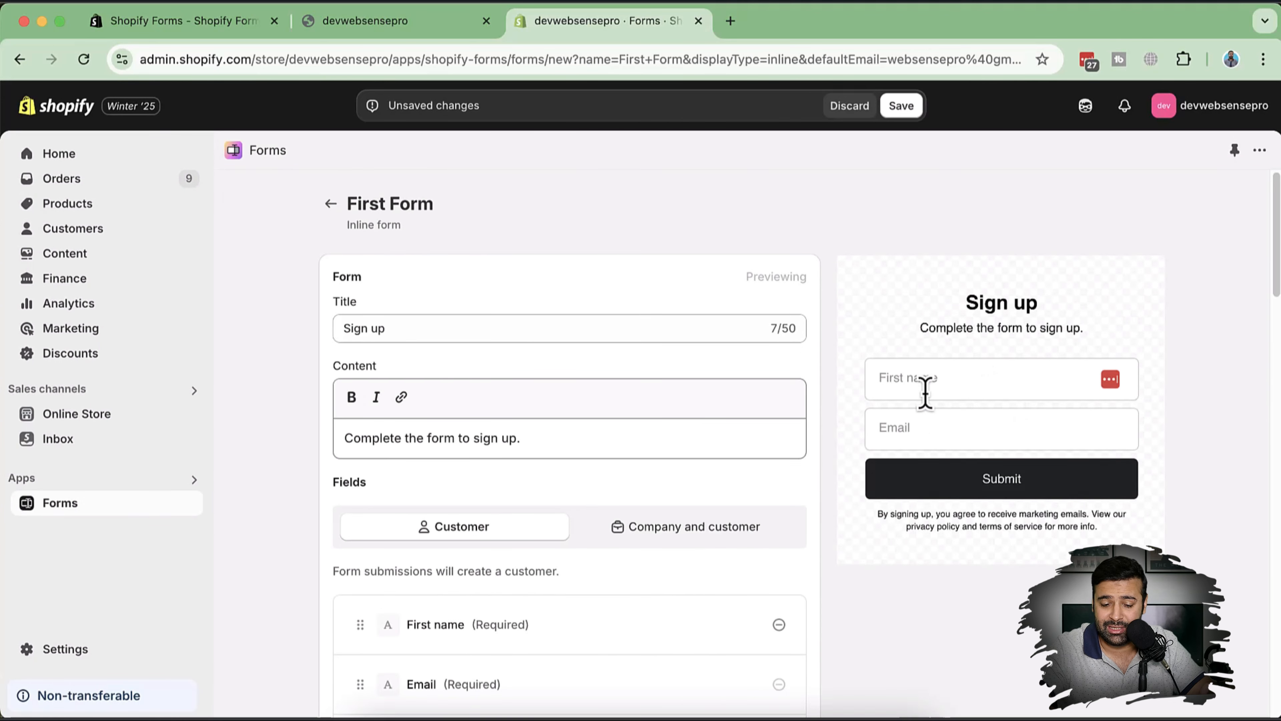
# Set the form title to "Please Subscribe For Discount Offer"
pyautogui.tripleClick(628, 325)
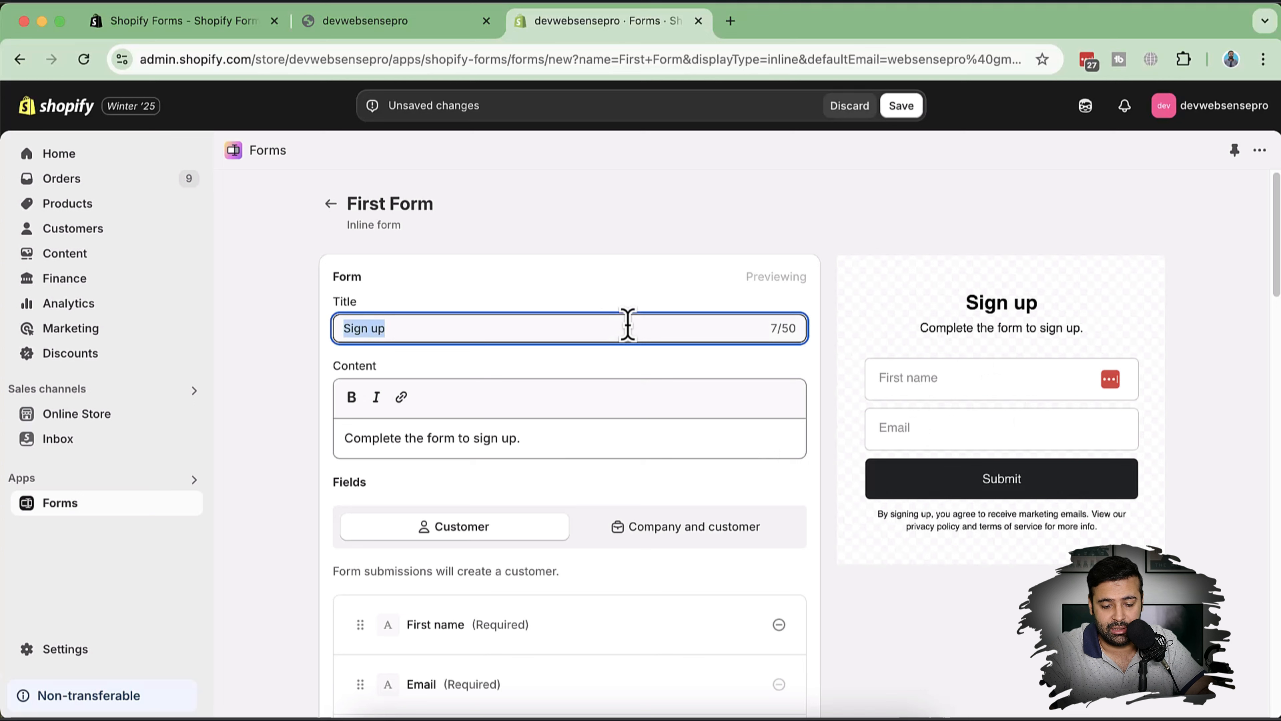
pyautogui.write('Please')
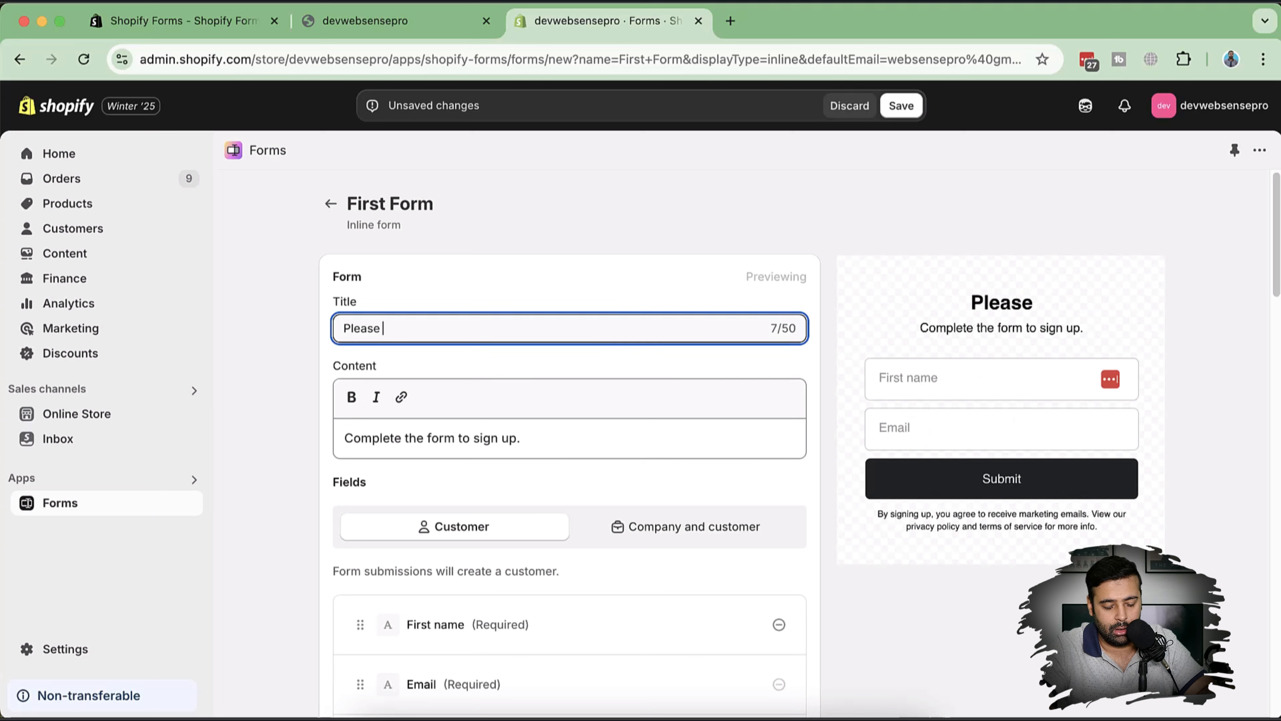
pyautogui.write(' Subscriptio')
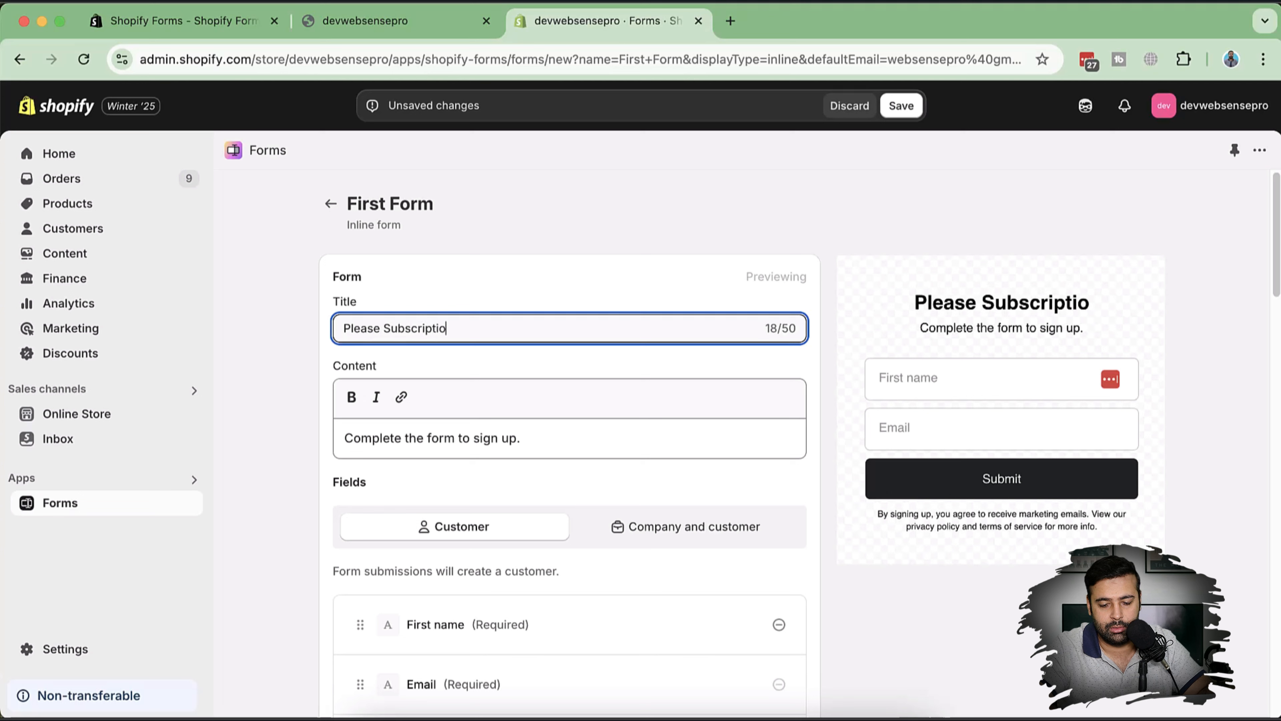
pyautogui.press('BackSpace')
pyautogui.press('BackSpace')
pyautogui.press('BackSpace')
pyautogui.write('e ')
pyautogui.write('Fo')
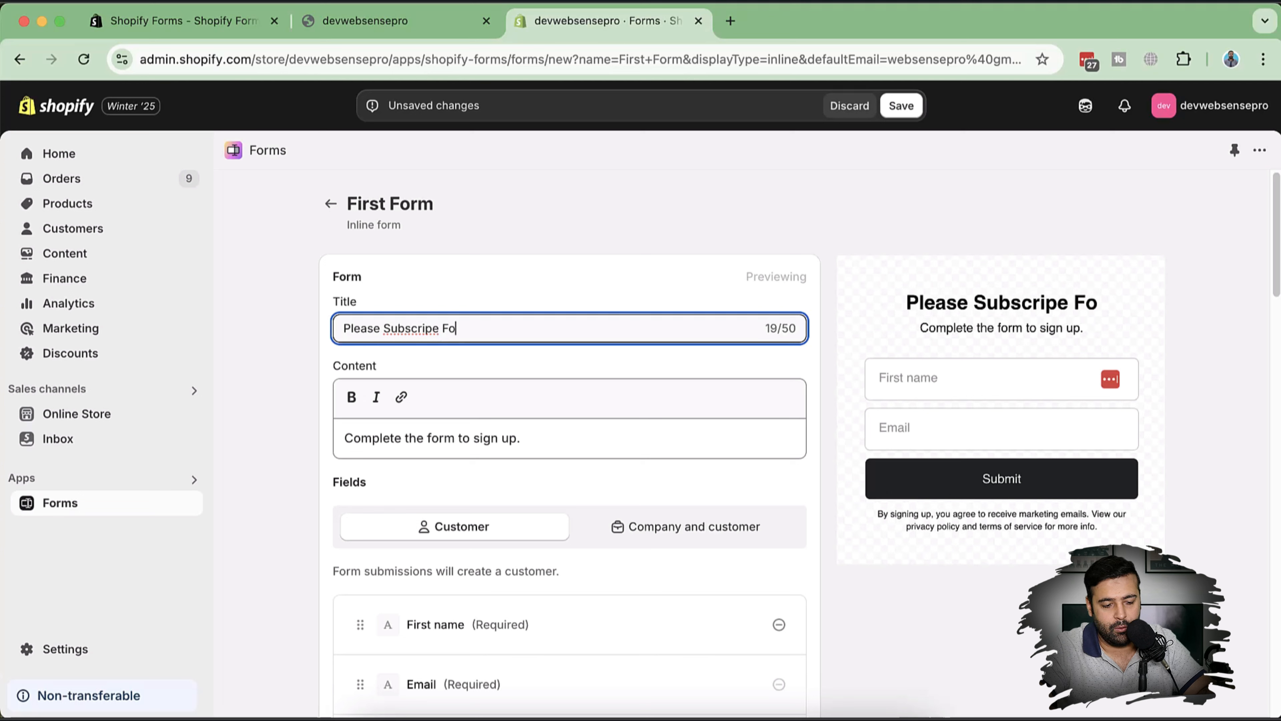
pyautogui.write('r Free o')
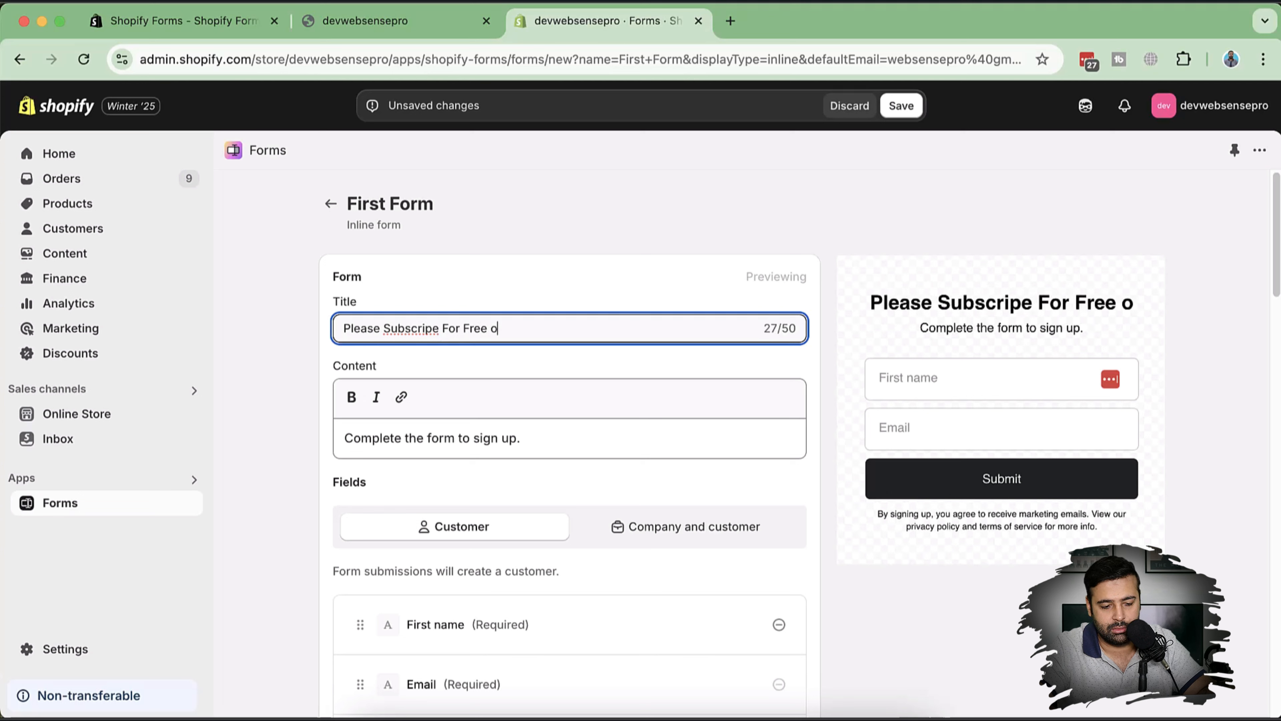
pyautogui.press('BackSpace')
pyautogui.write('O')
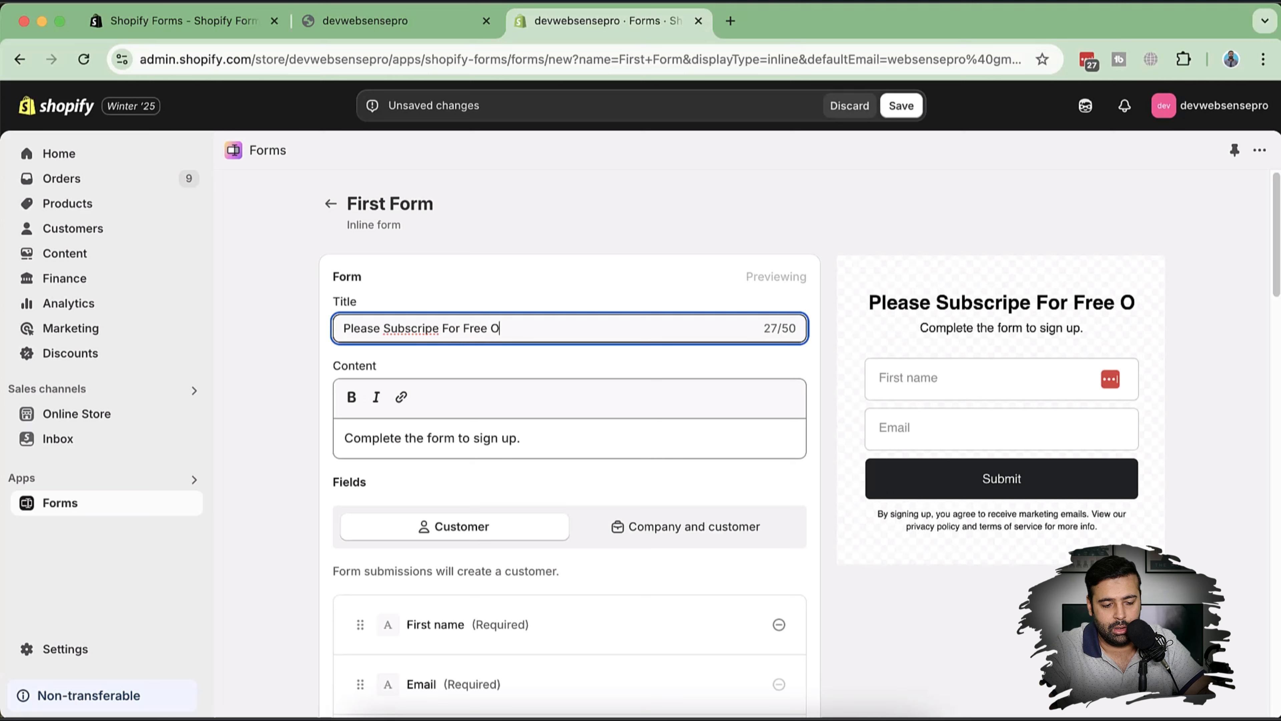
pyautogui.press('BackSpace')
pyautogui.press('BackSpace')
pyautogui.press('BackSpace')
pyautogui.press('BackSpace')
pyautogui.press('BackSpace')
pyautogui.press('BackSpace')
pyautogui.write('Discount')
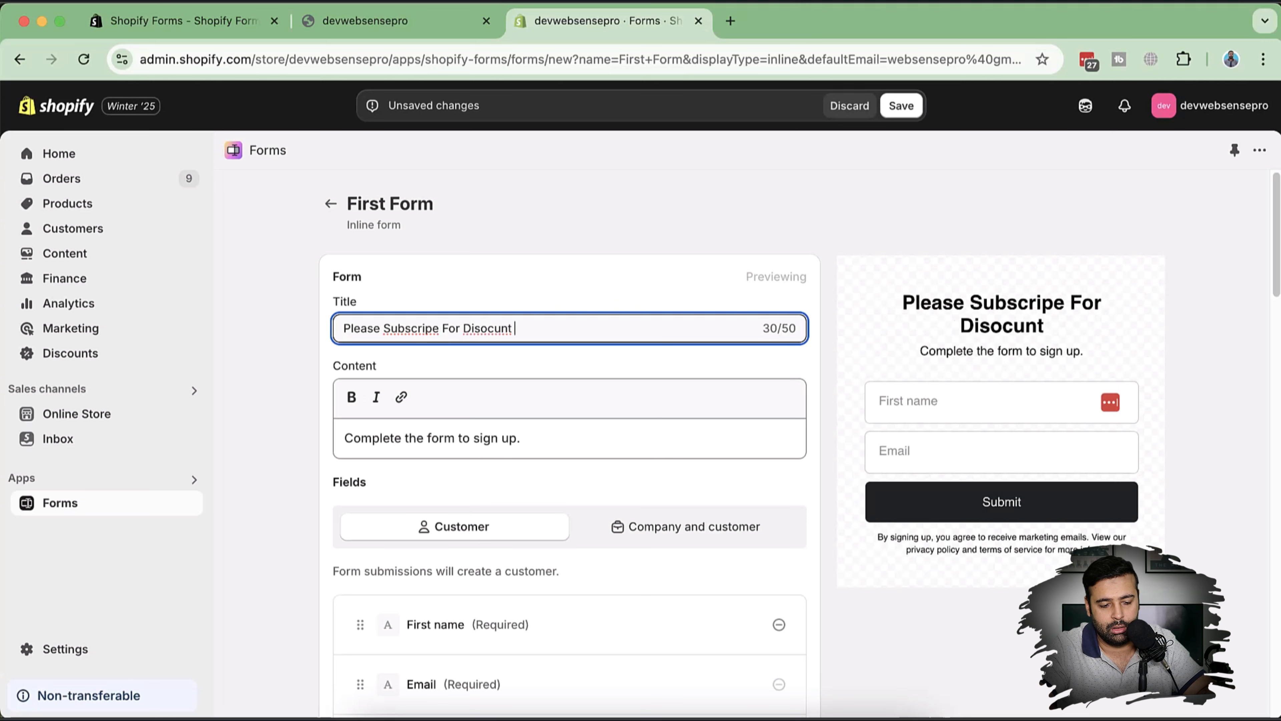
pyautogui.press('BackSpace')
pyautogui.press('BackSpace')
pyautogui.press('BackSpace')
pyautogui.press('BackSpace')
pyautogui.press('BackSpace')
pyautogui.write('count ')
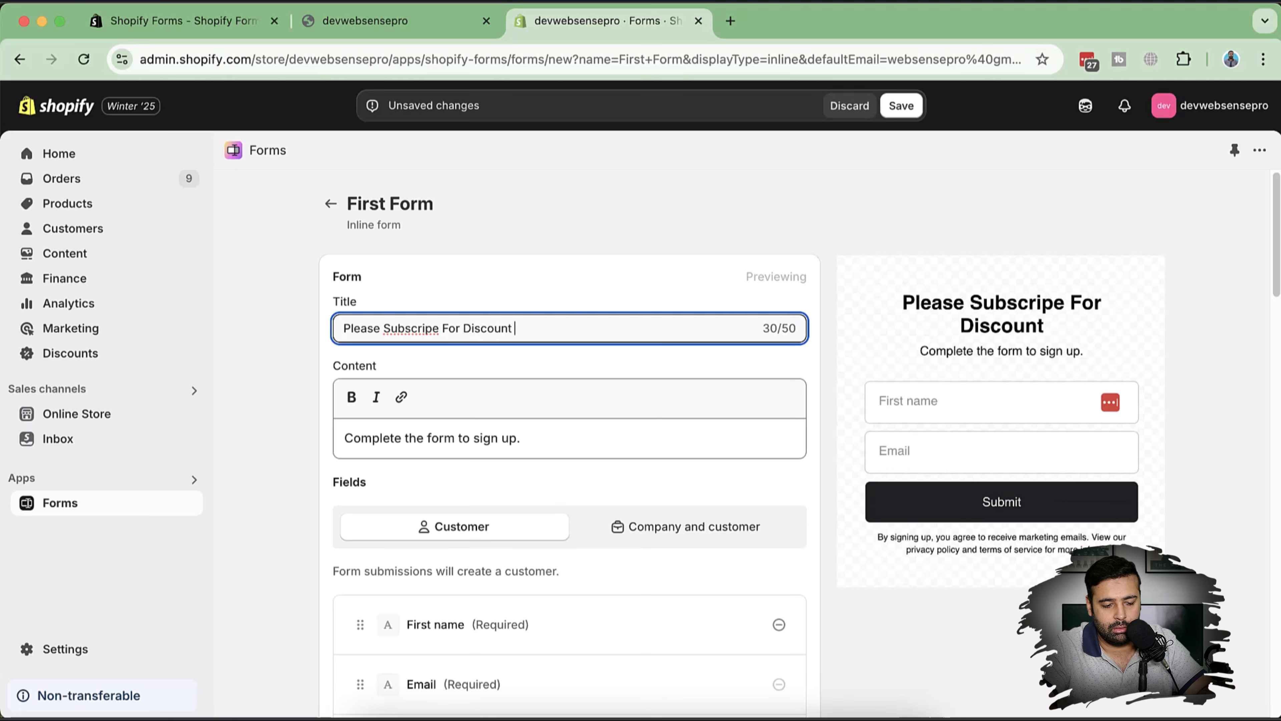
pyautogui.write('Offer')
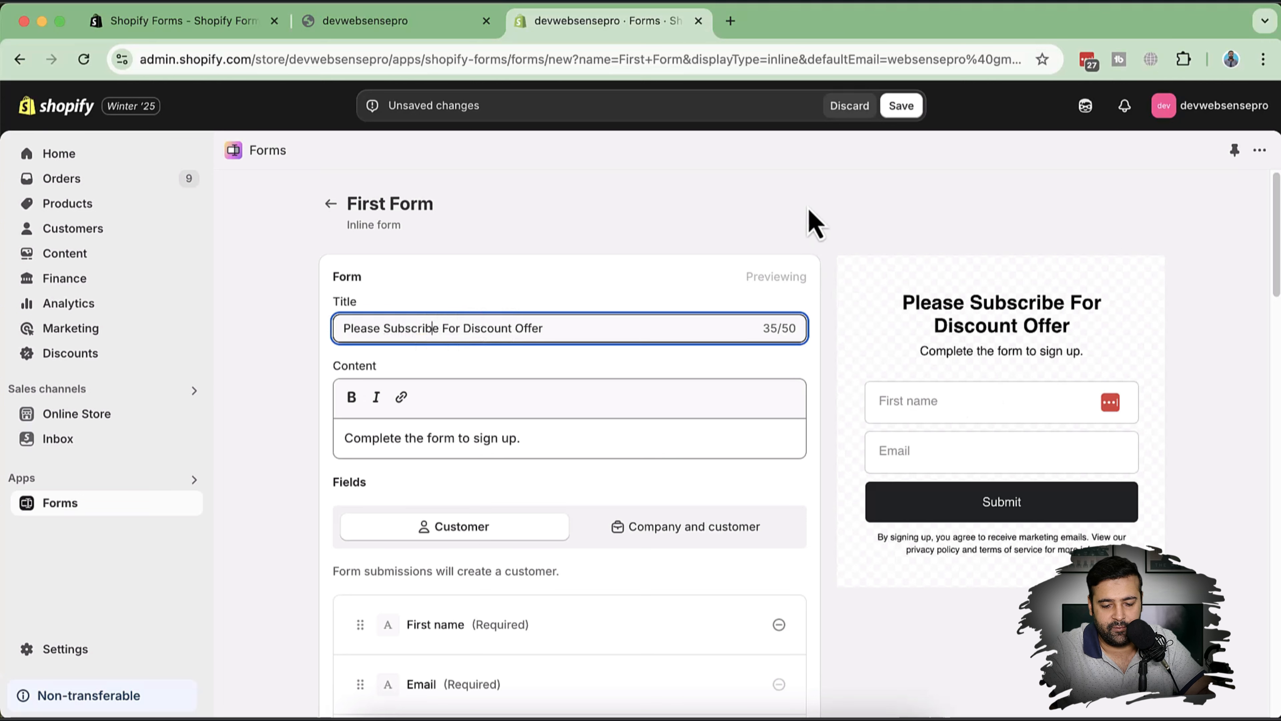
# Replace "sign up" in the form's content text so it reads "Complete the form to subscribe."
pyautogui.scroll(-3, 812, 217)
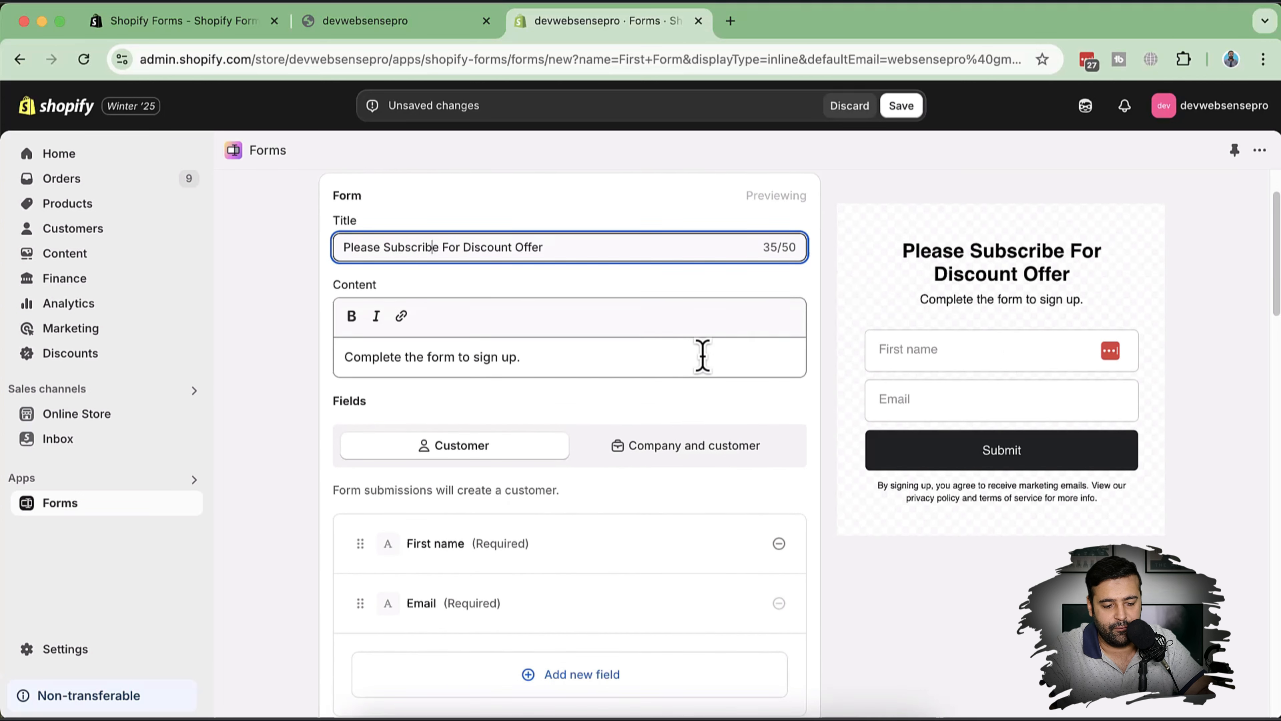
pyautogui.click(702, 356)
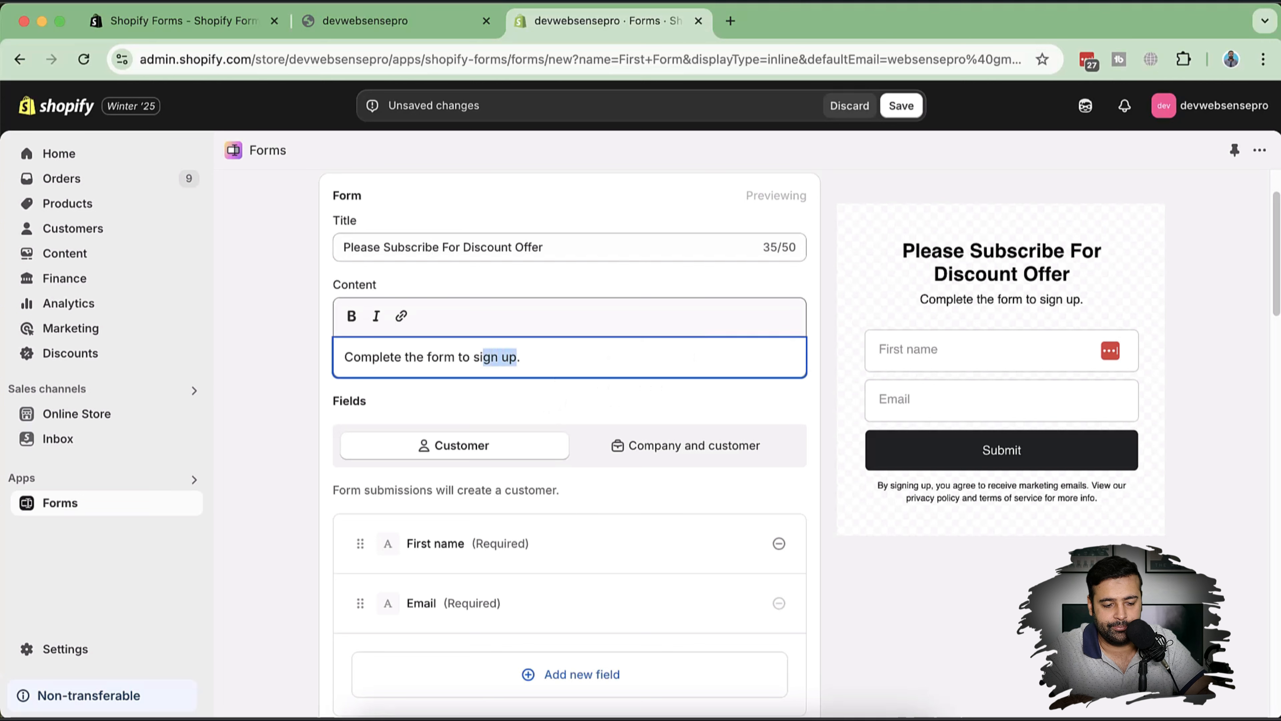
pyautogui.write('subscribe')
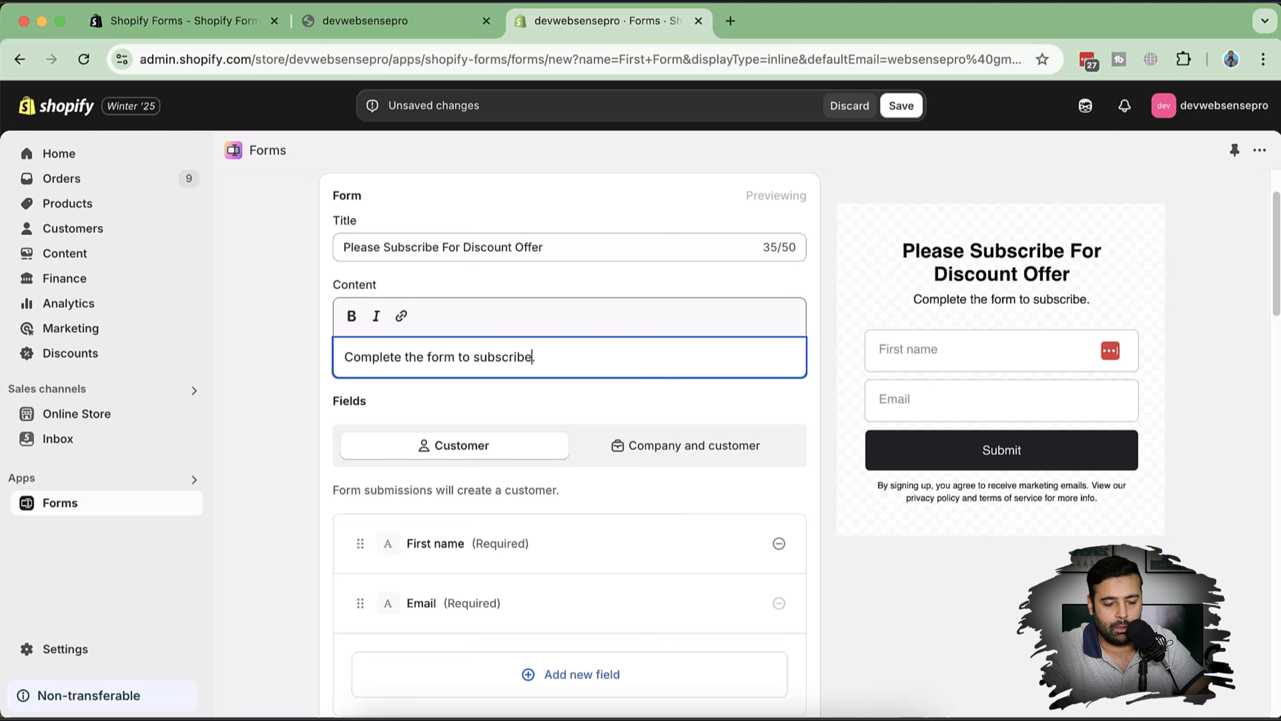
# Review the form's field settings and try the First name and Email fields in the preview
pyautogui.scroll(-6, 807, 318)
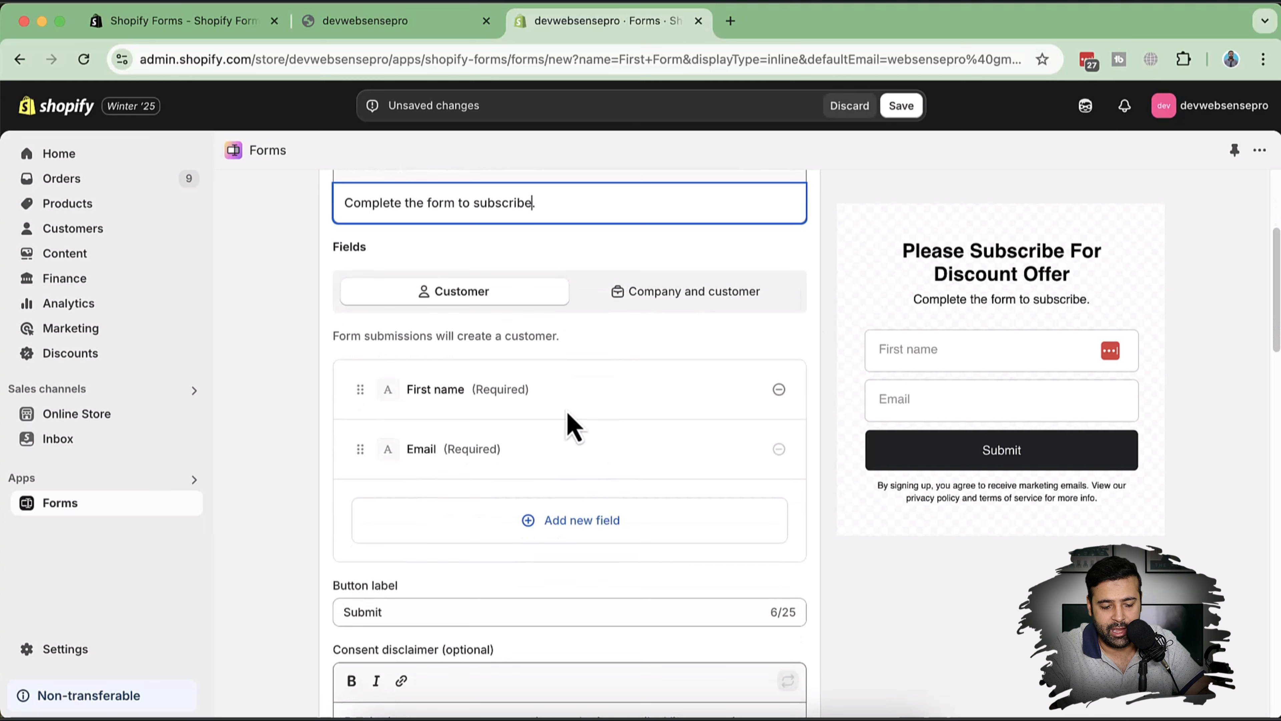
pyautogui.scroll(-4, 846, 313)
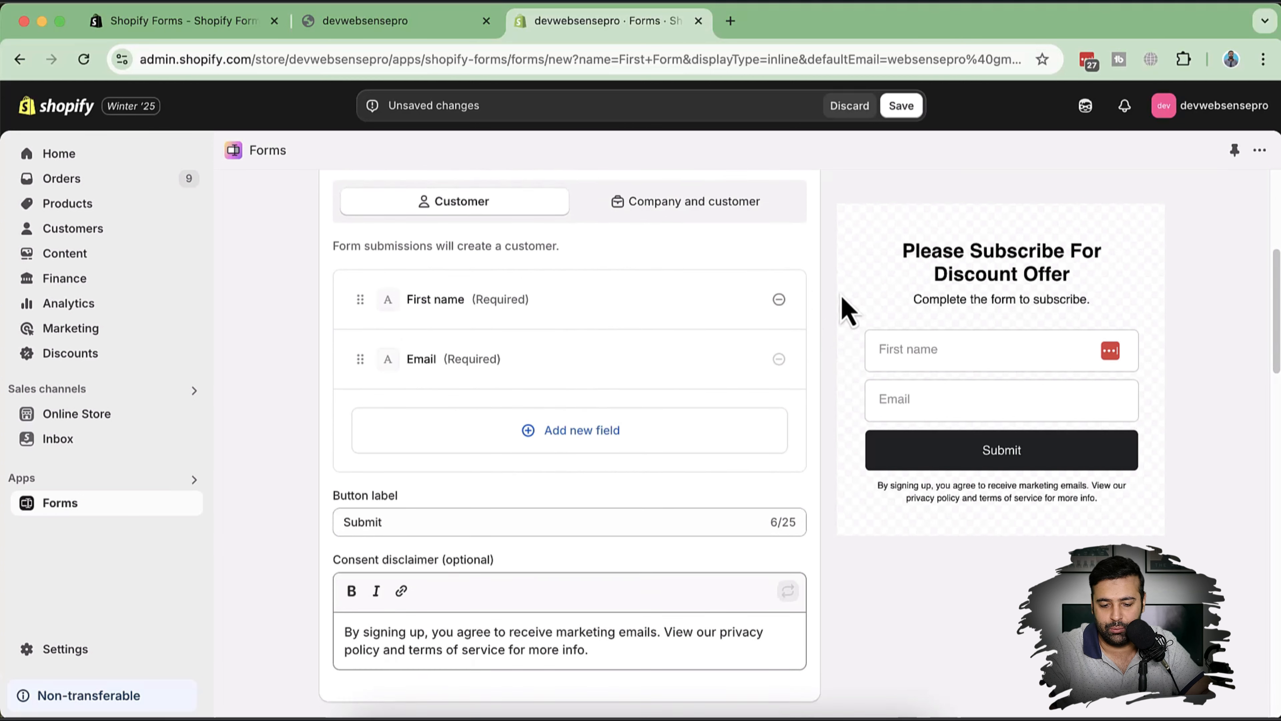
pyautogui.click(907, 358)
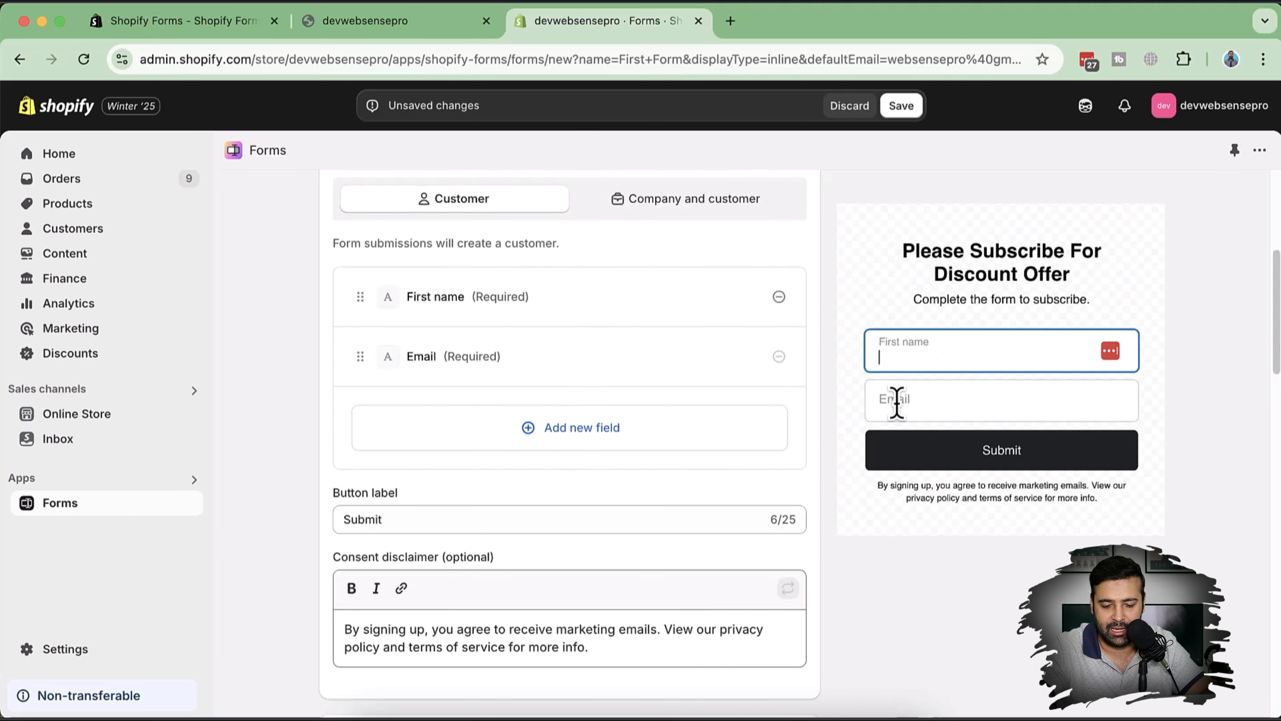
pyautogui.click(895, 401)
# Examine the field types that can be added, including the settings of the Birthday and Radio buttons fields, without adding any
pyautogui.click(609, 440)
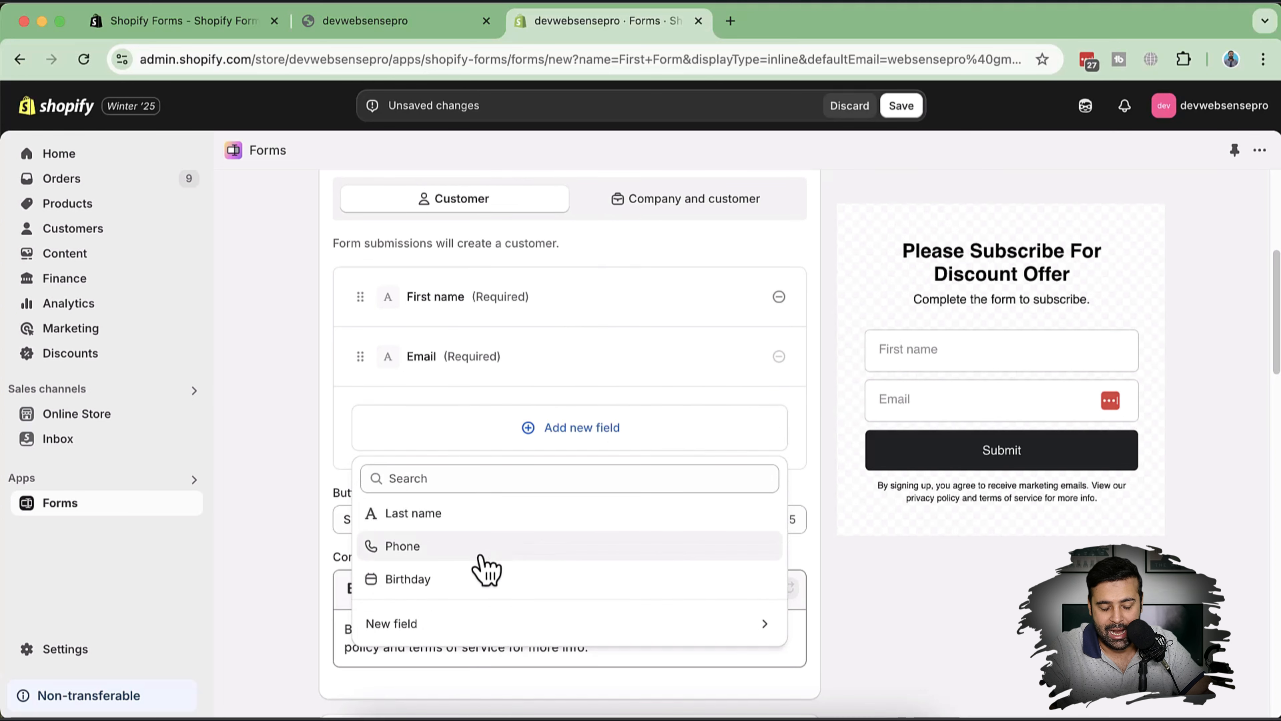
pyautogui.click(474, 580)
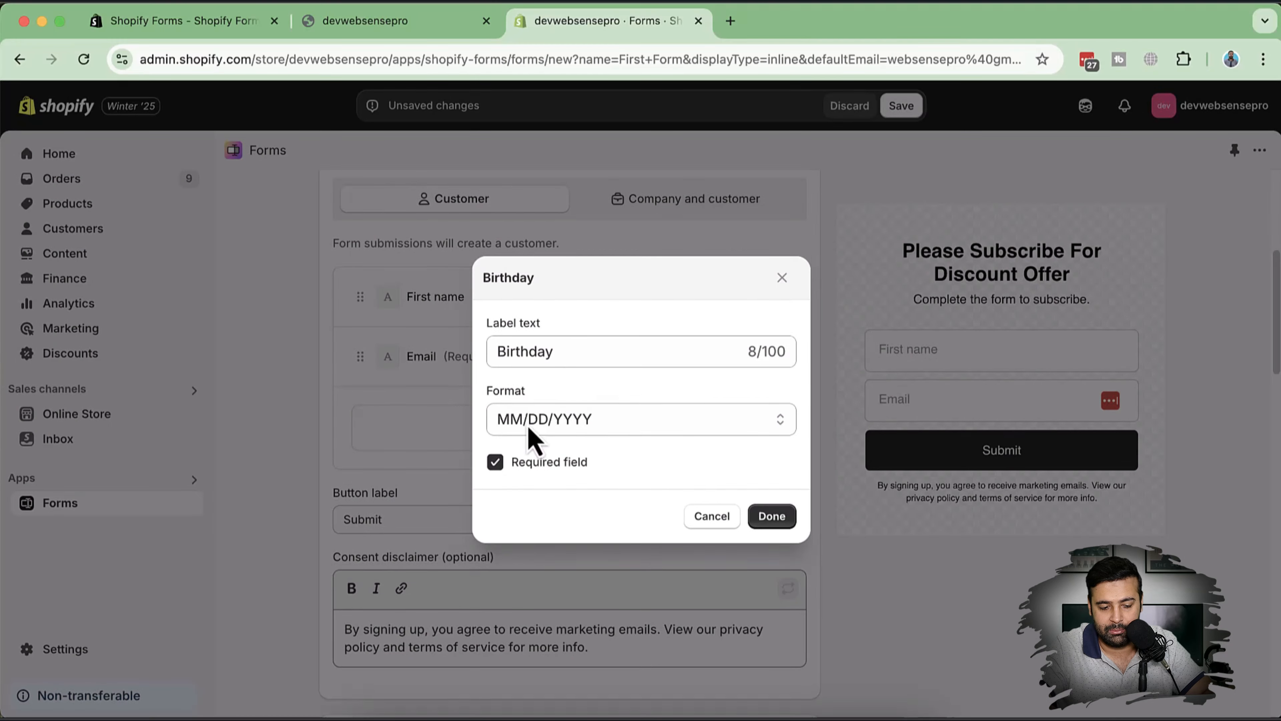
pyautogui.click(713, 530)
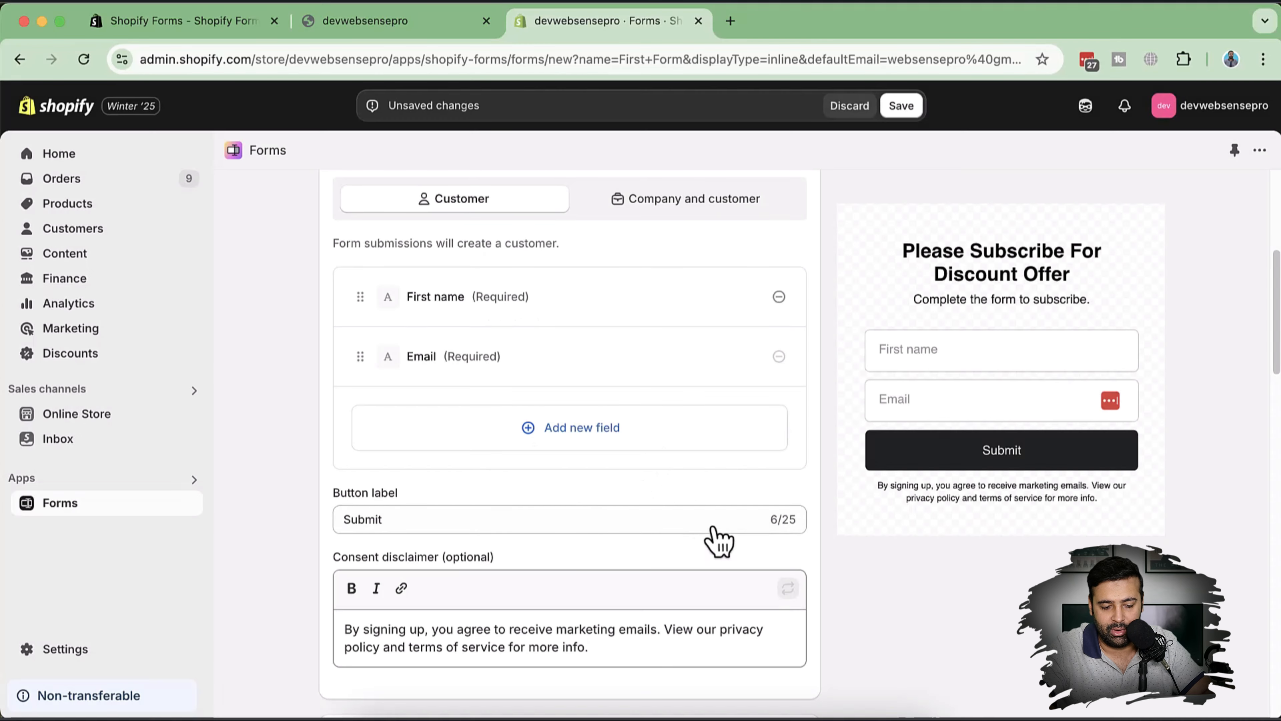
pyautogui.click(616, 443)
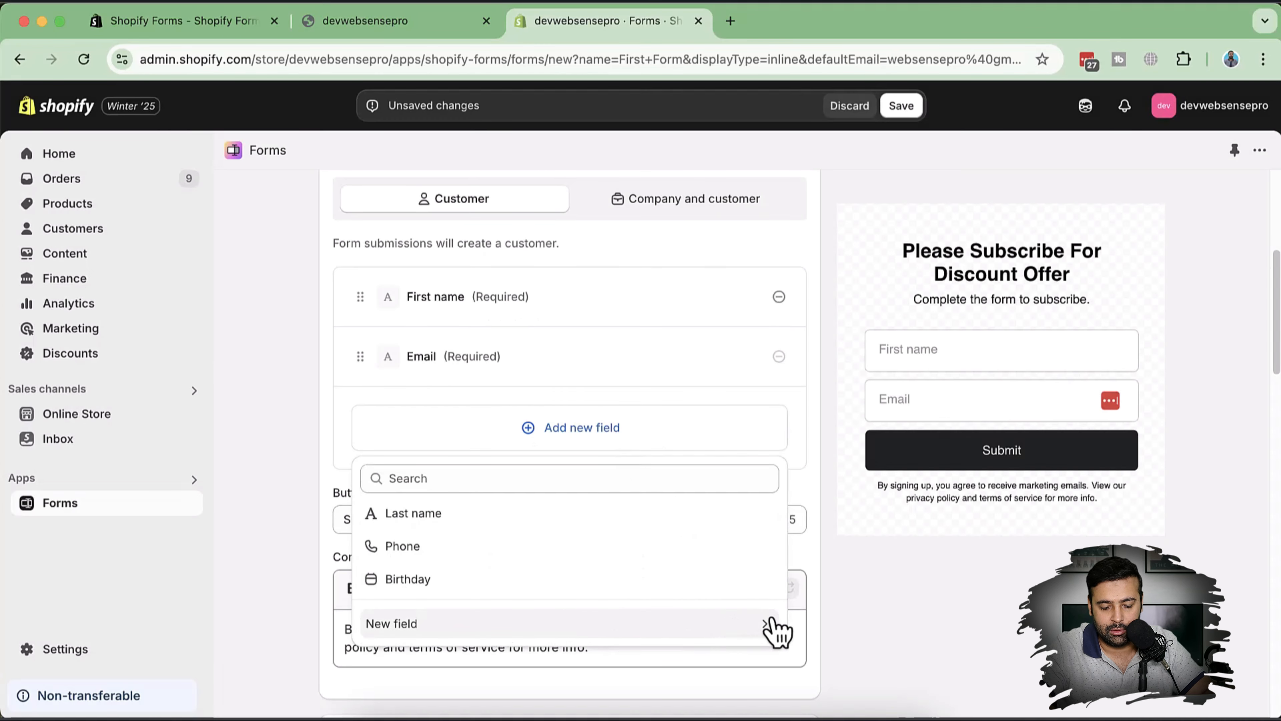
pyautogui.click(776, 631)
pyautogui.scroll(-2, 686, 555)
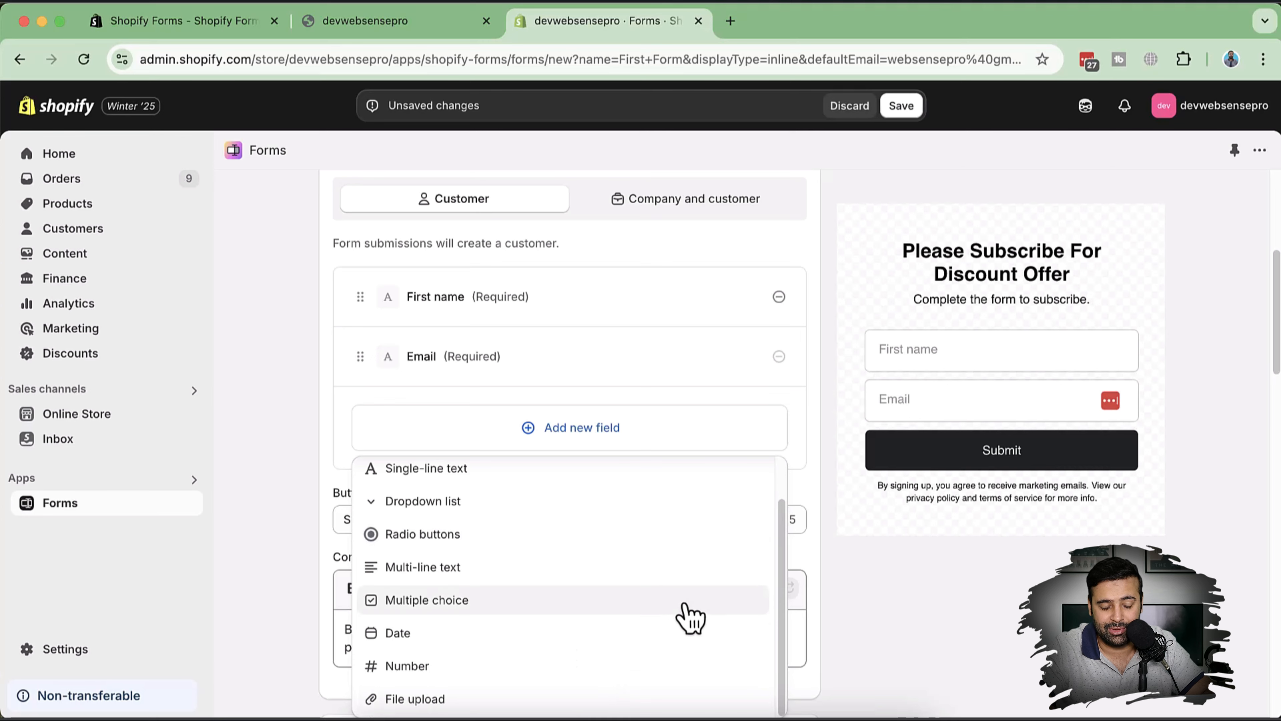
pyautogui.scroll(5, 688, 615)
pyautogui.scroll(1, 688, 615)
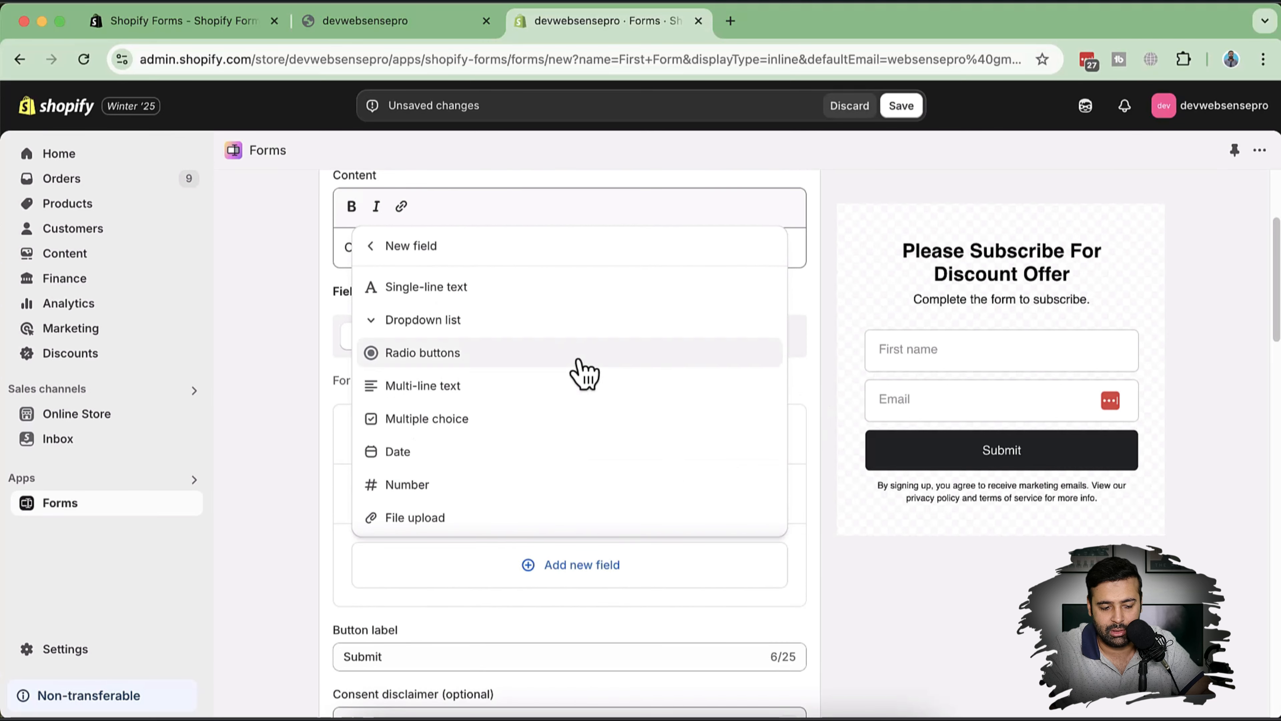
pyautogui.click(586, 371)
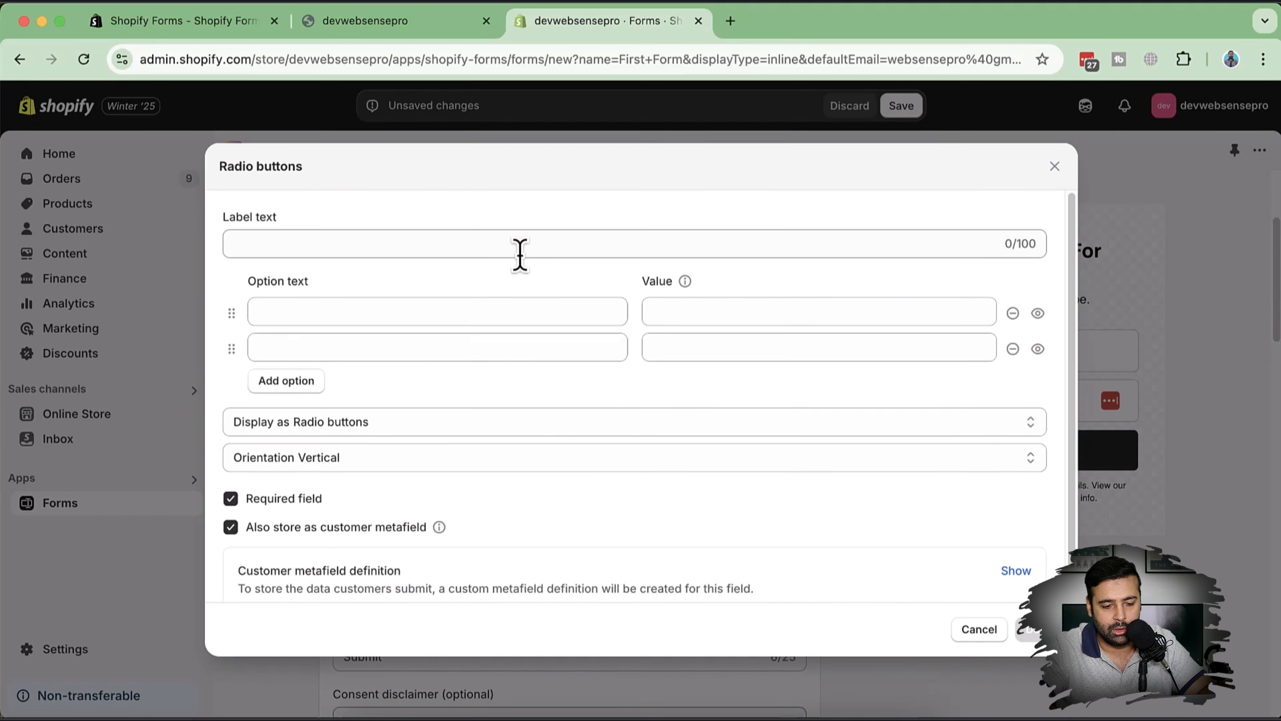
pyautogui.click(978, 631)
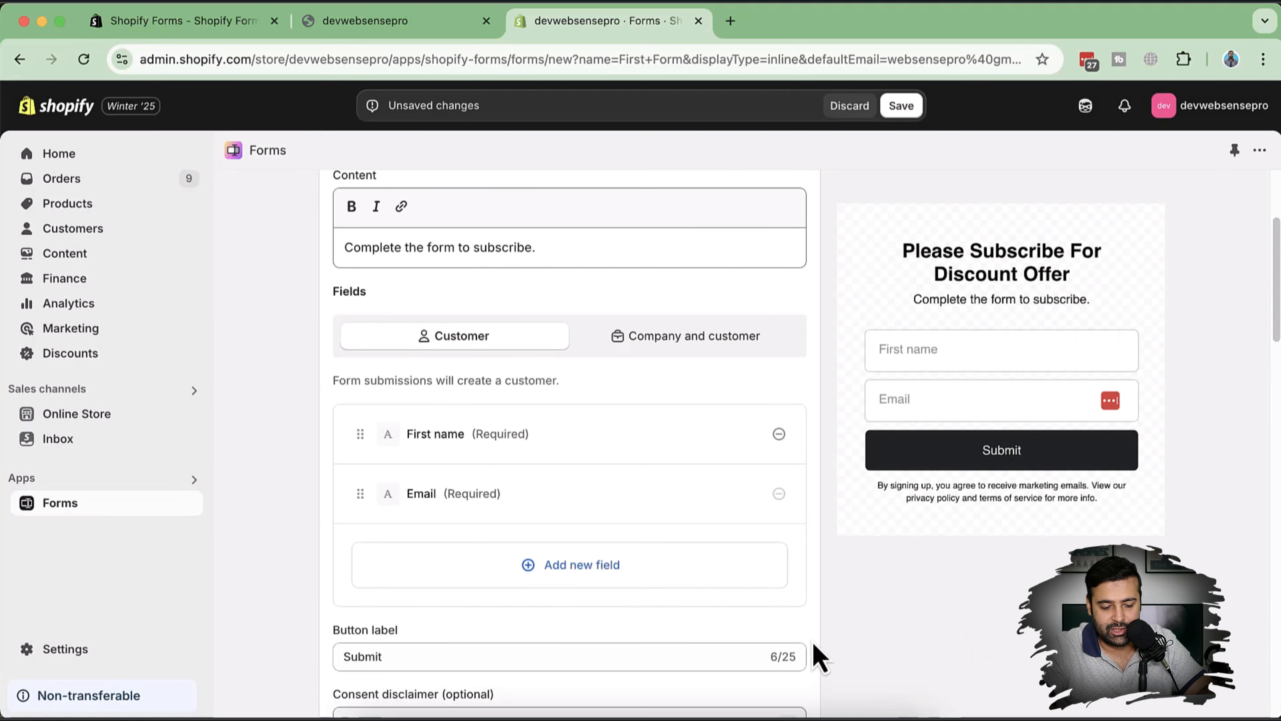
# Start a new Multiple choice field with the label text "Where did you hear about us?"
pyautogui.click(597, 587)
pyautogui.click(567, 524)
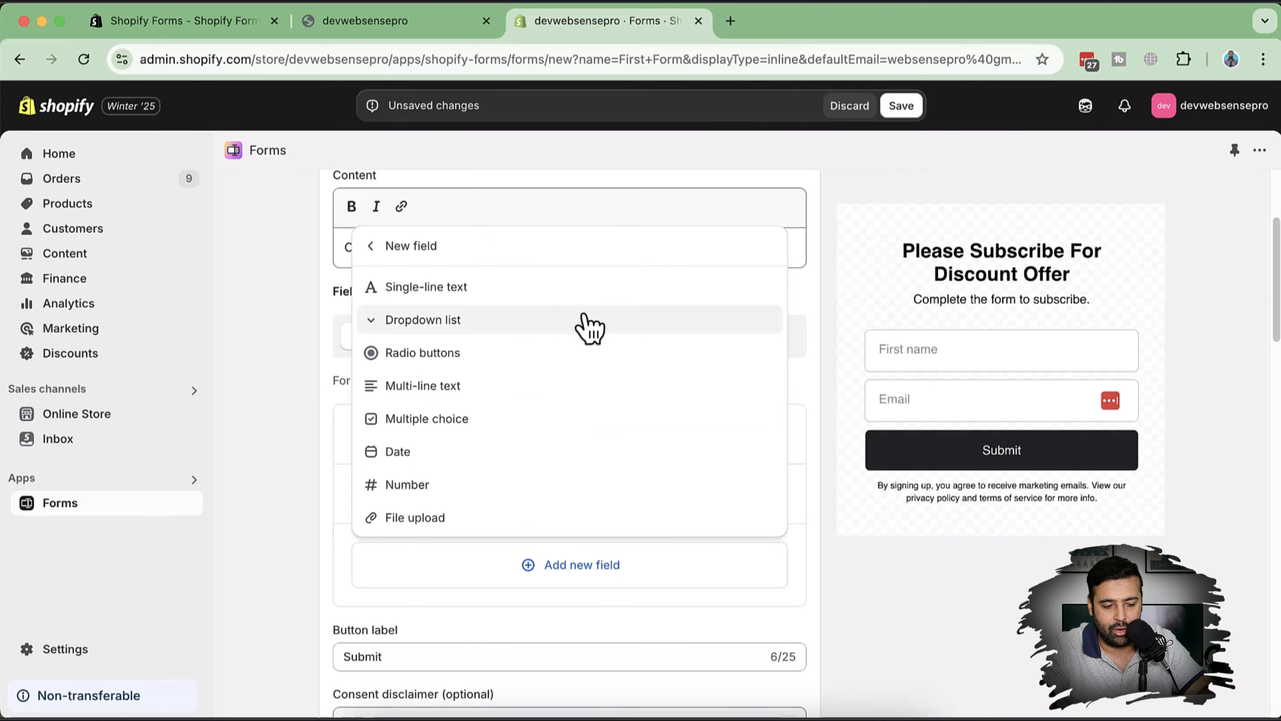
pyautogui.click(579, 419)
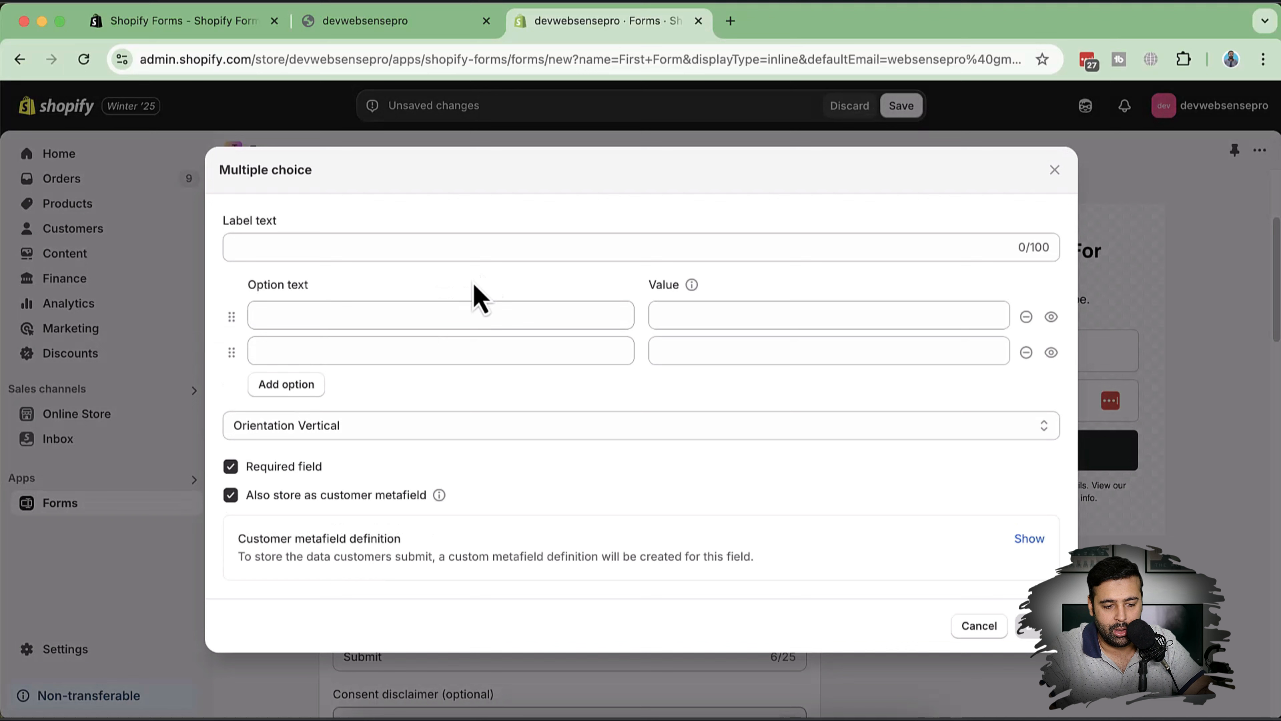
pyautogui.click(504, 249)
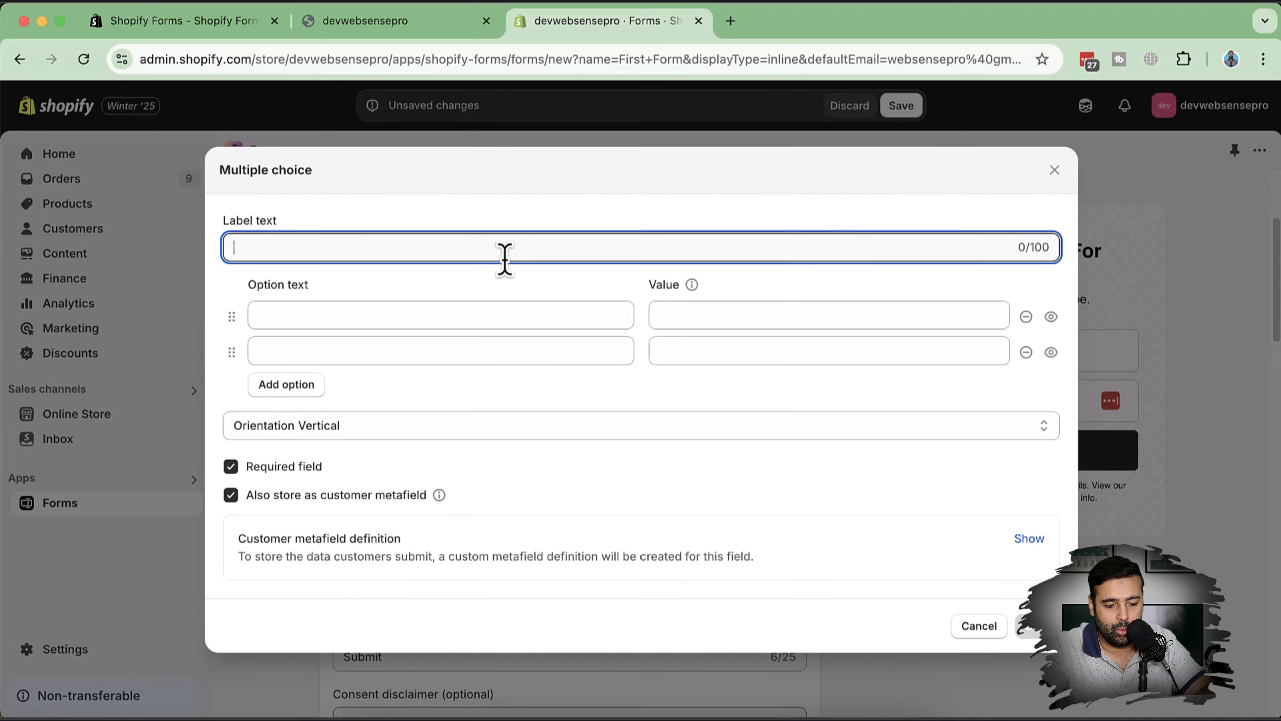
pyautogui.write('W')
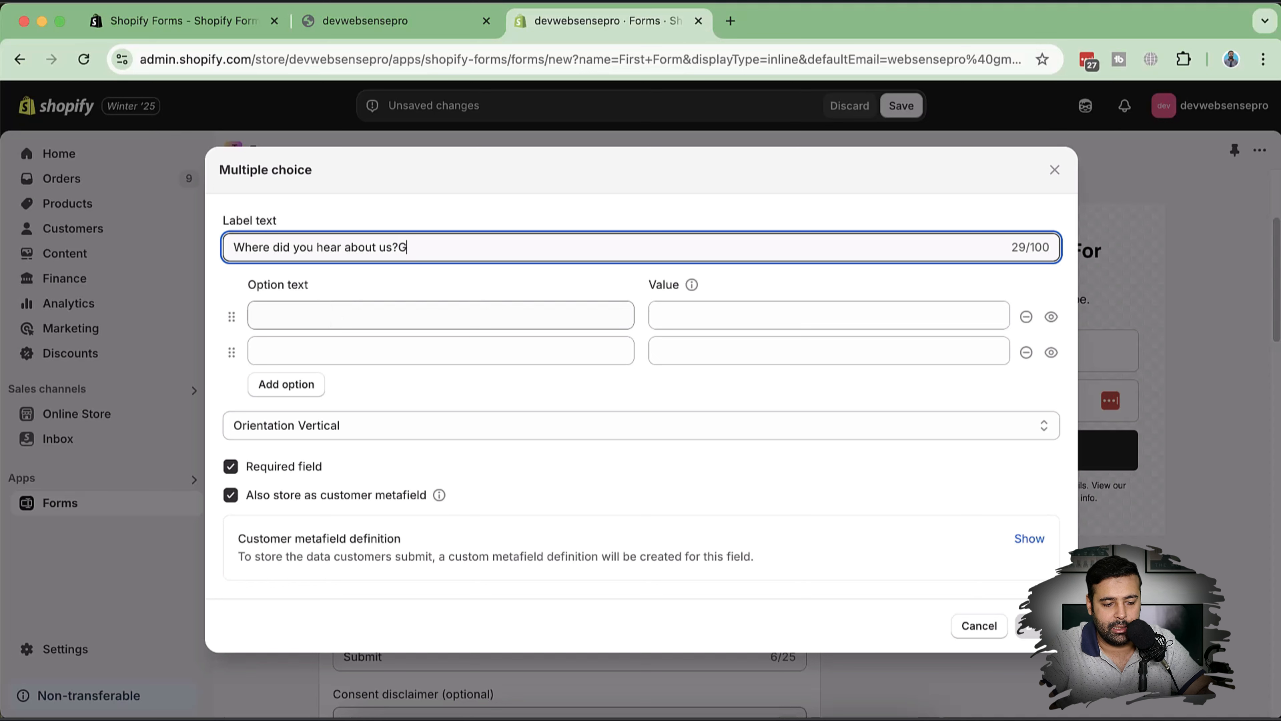
# Enter Google and Bing as the first two options of the multiple choice field
pyautogui.click(295, 325)
pyautogui.write('Googl')
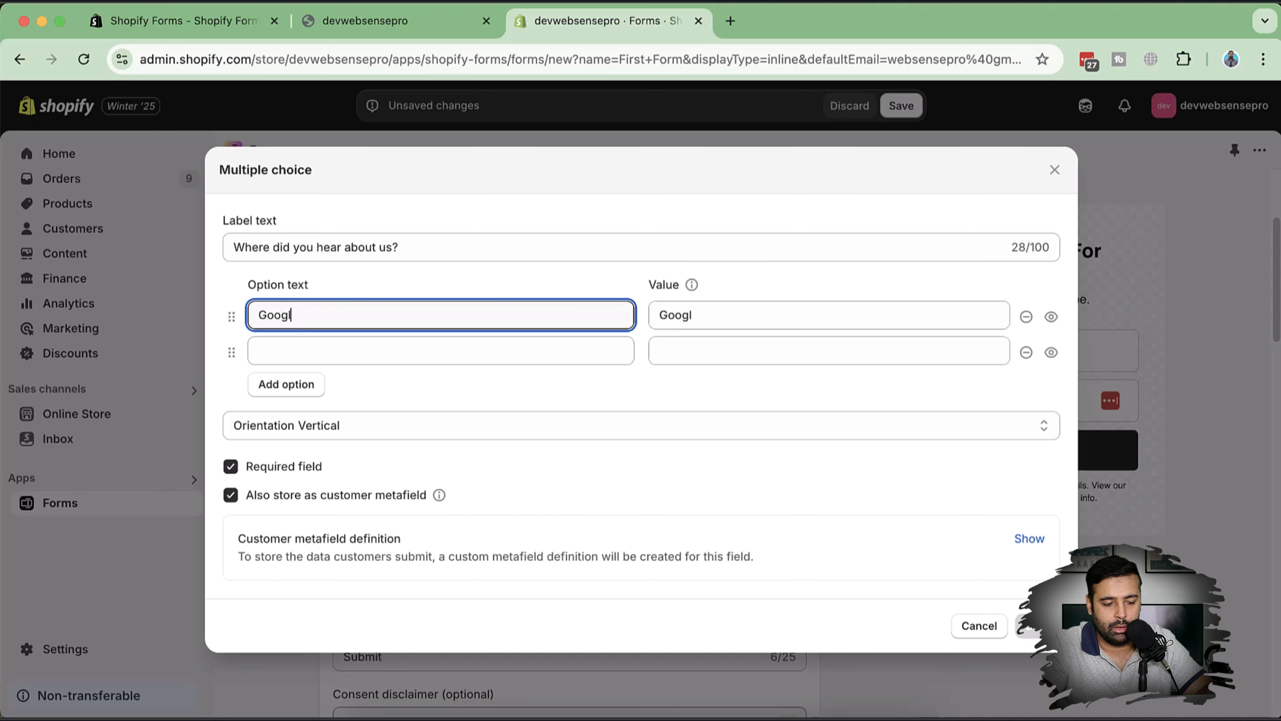
pyautogui.write('e')
pyautogui.click(335, 358)
pyautogui.write('Bin')
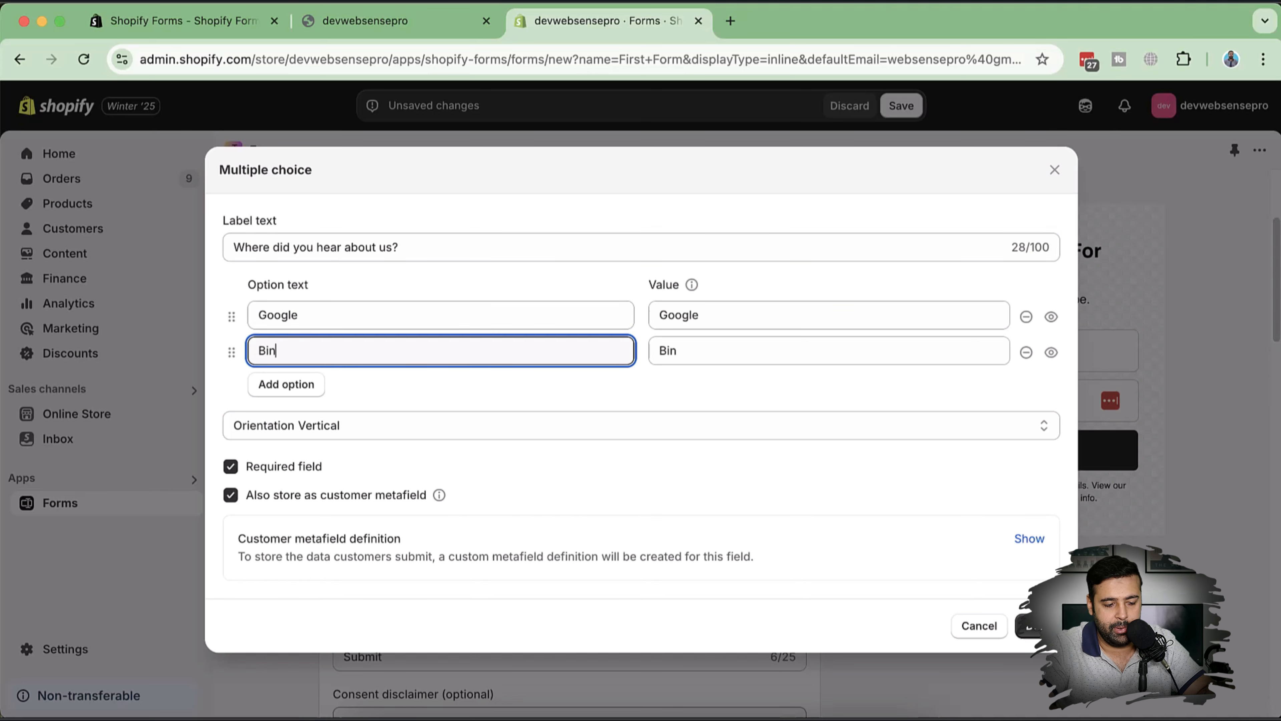
pyautogui.write('g')
# Add two more options, Friend and Other, to the multiple choice field
pyautogui.click(302, 398)
pyautogui.write('Fr')
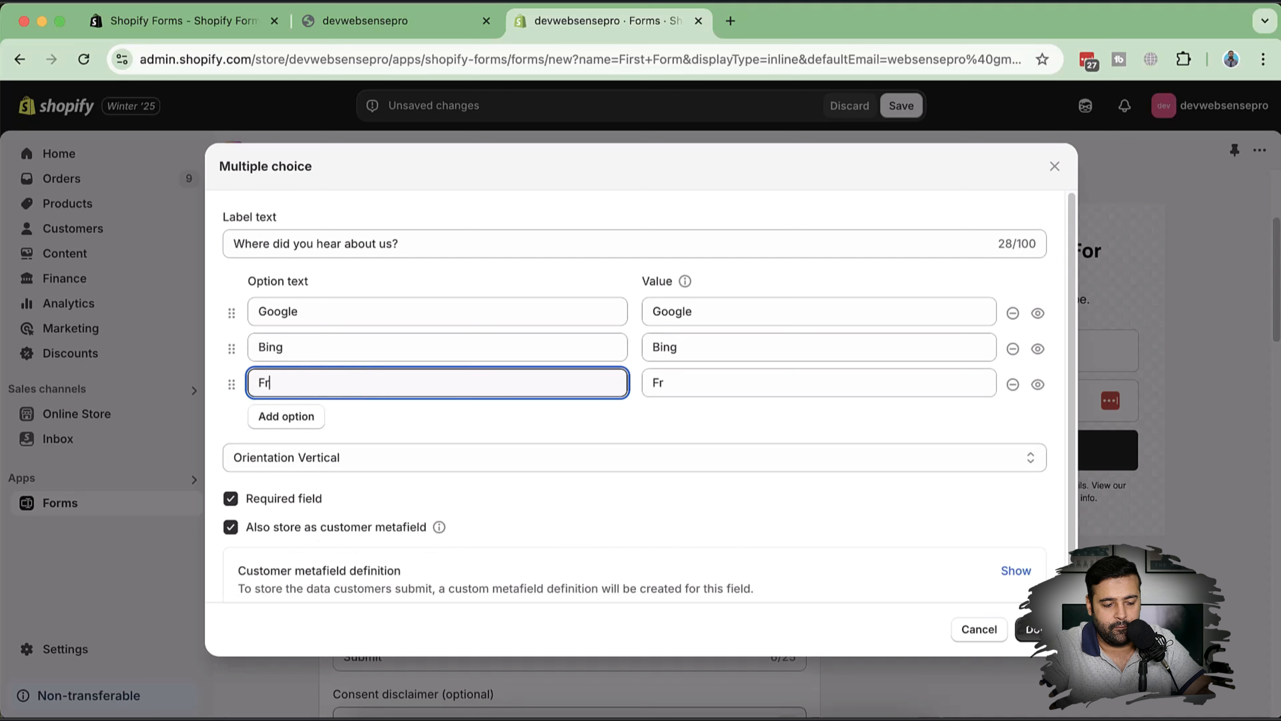
pyautogui.write('iend')
pyautogui.click(304, 424)
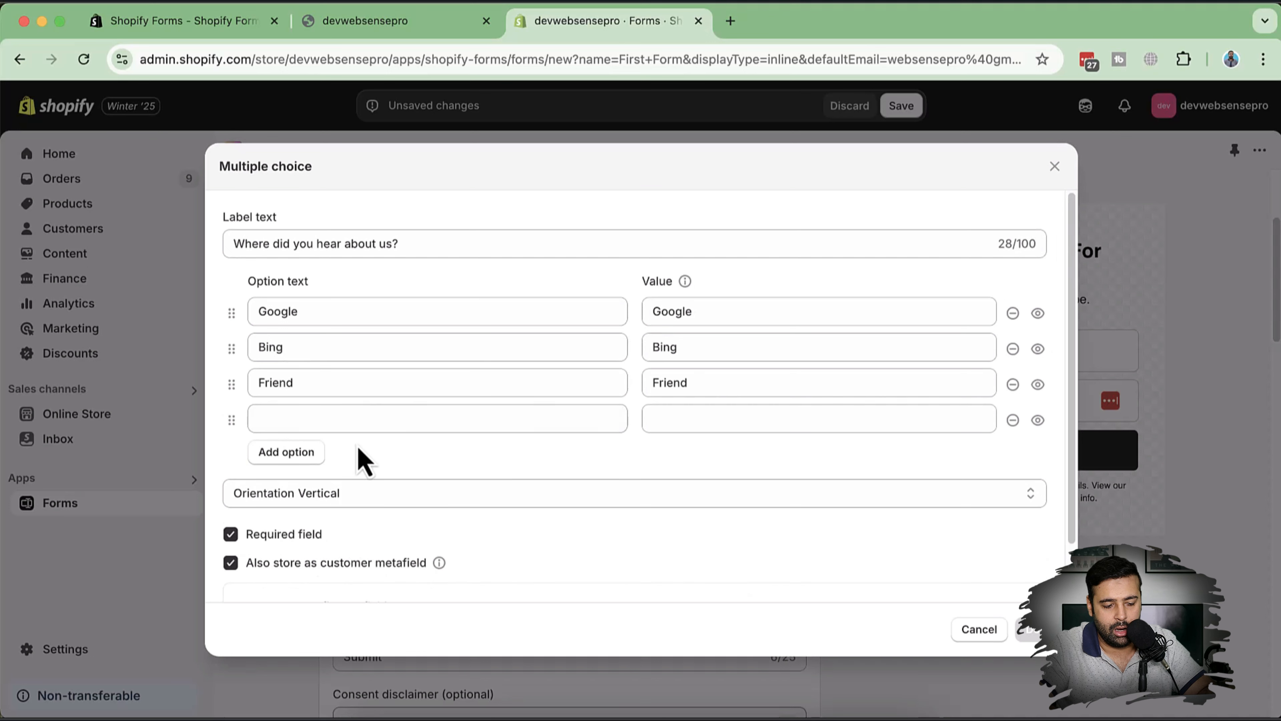
pyautogui.click(385, 426)
pyautogui.write('o')
pyautogui.press('BackSpace')
pyautogui.write('O')
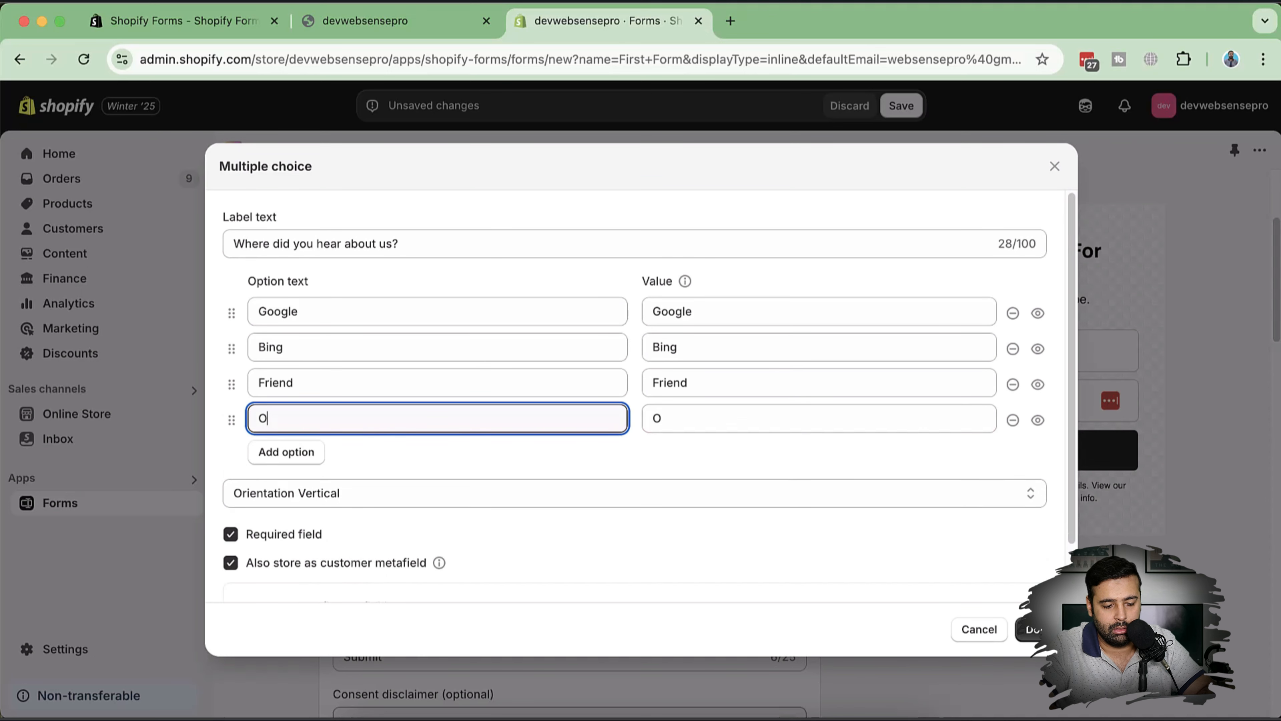
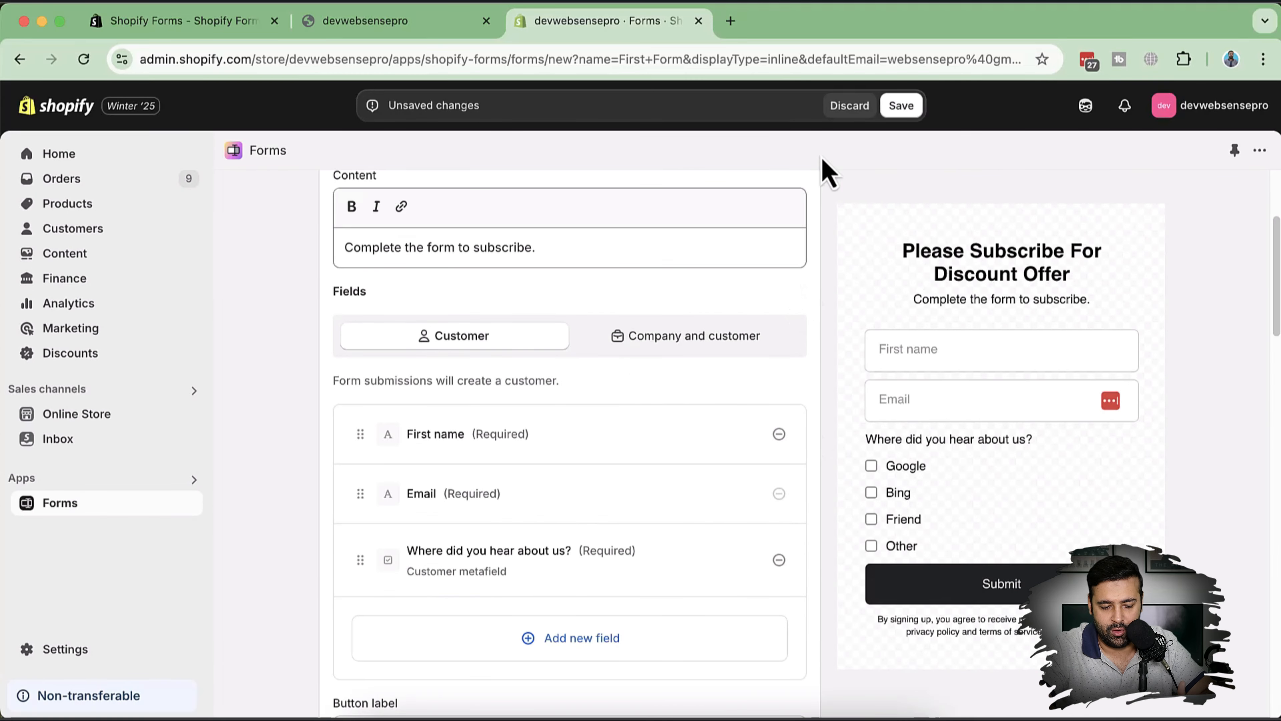
pyautogui.scroll(-4, 704, 457)
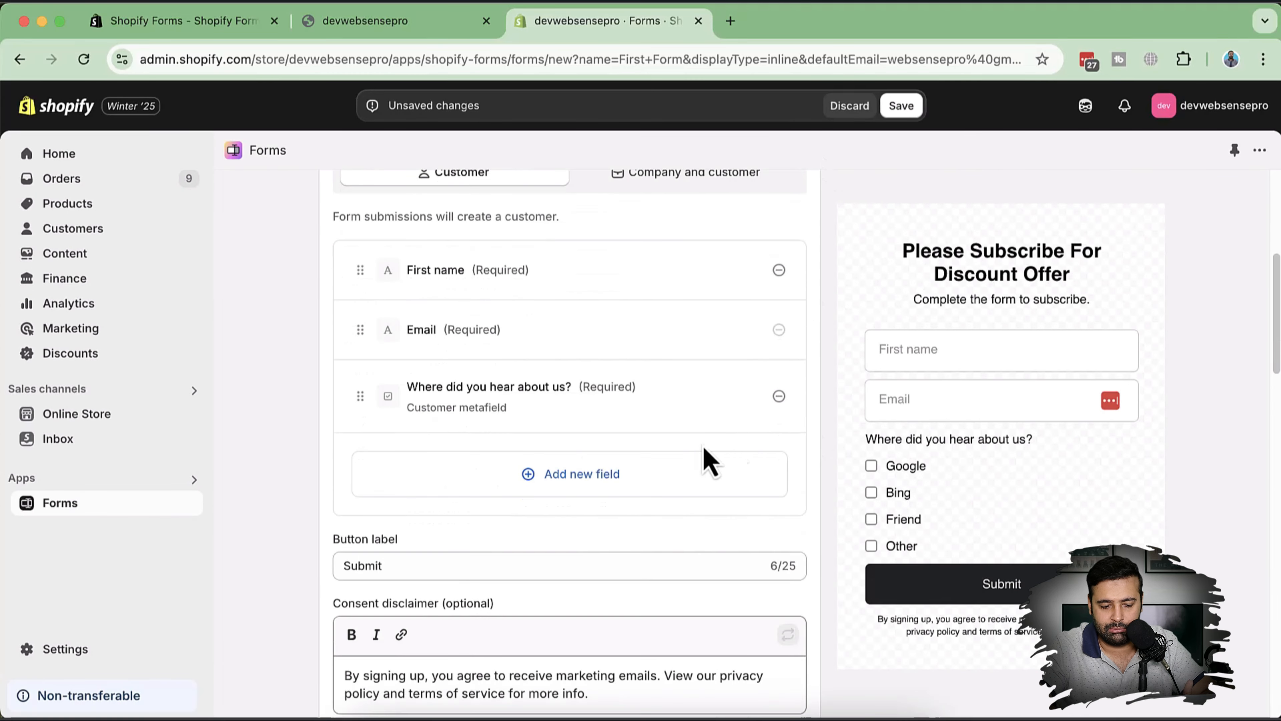
pyautogui.click(598, 485)
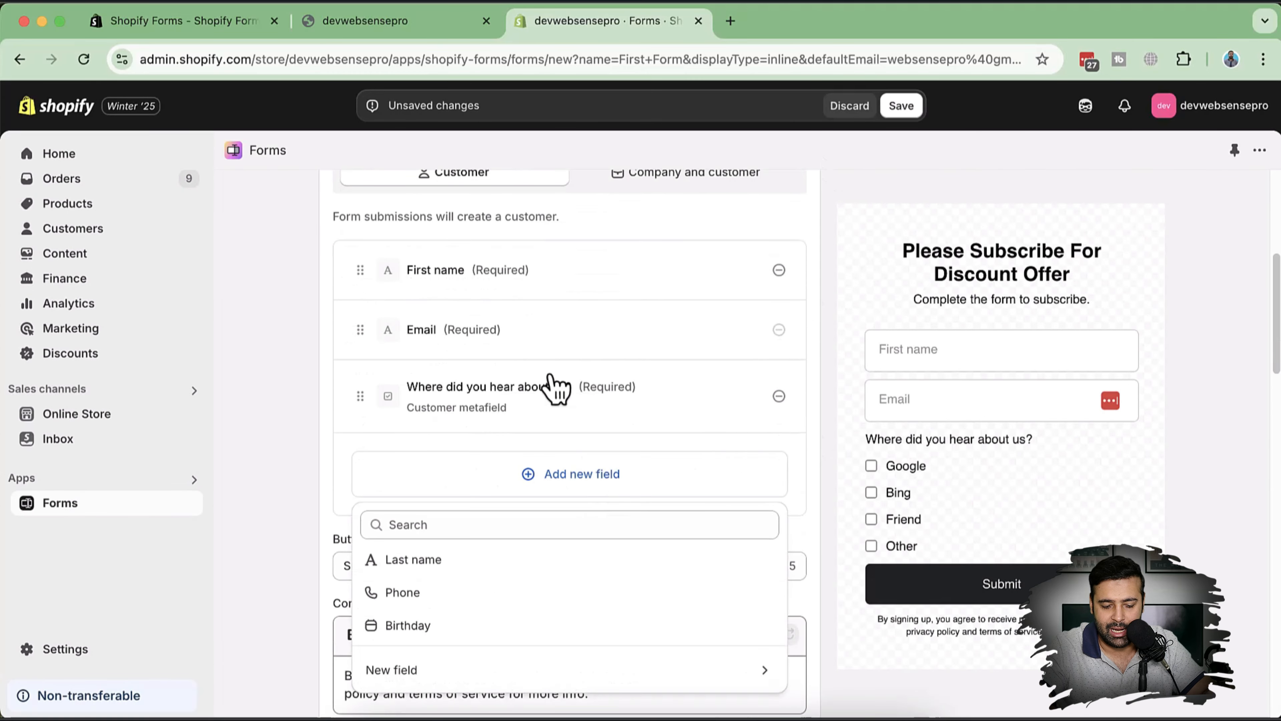
pyautogui.click(822, 425)
# Delete the whole text of the form's optional consent disclaimer
pyautogui.scroll(-6, 838, 361)
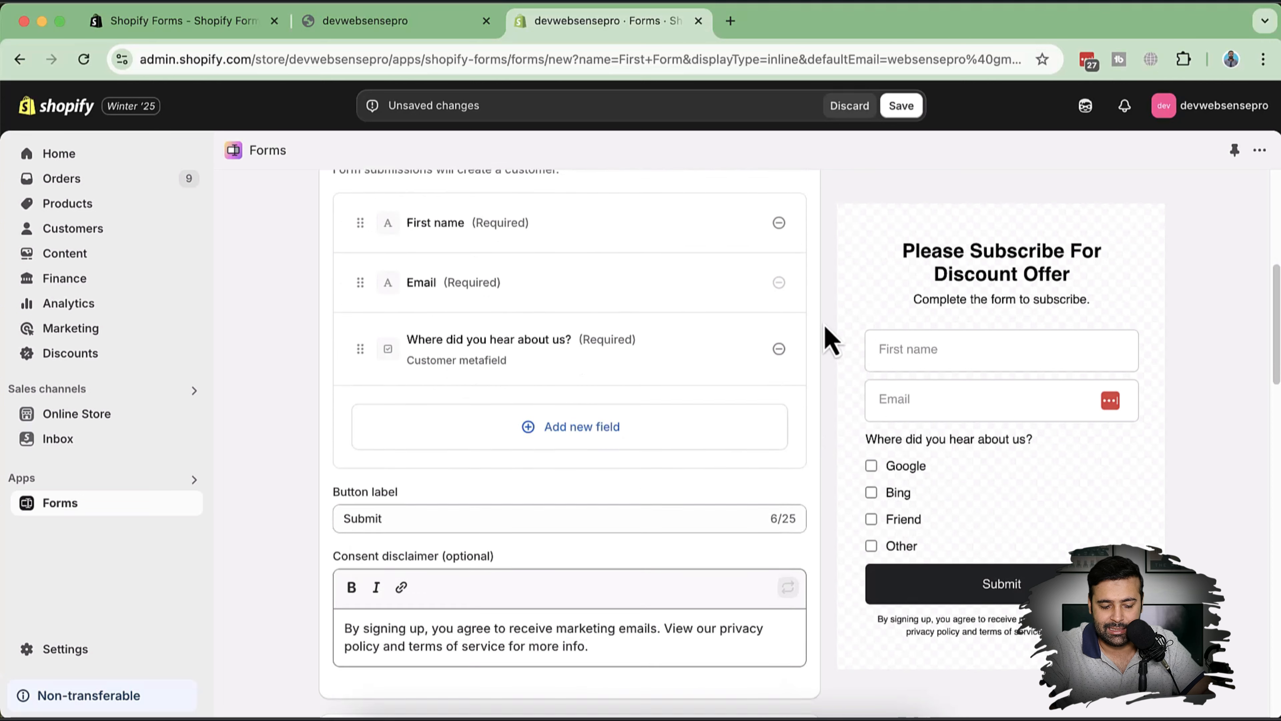
pyautogui.scroll(-1, 831, 340)
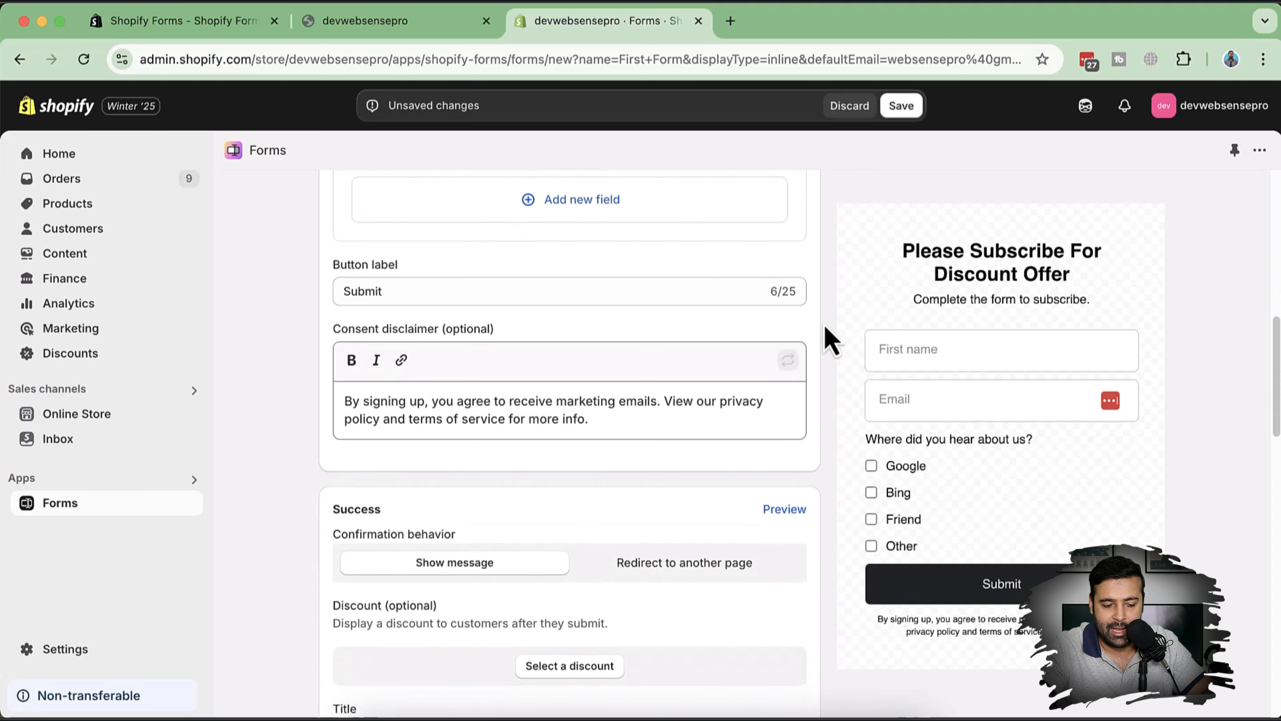
pyautogui.click(521, 407)
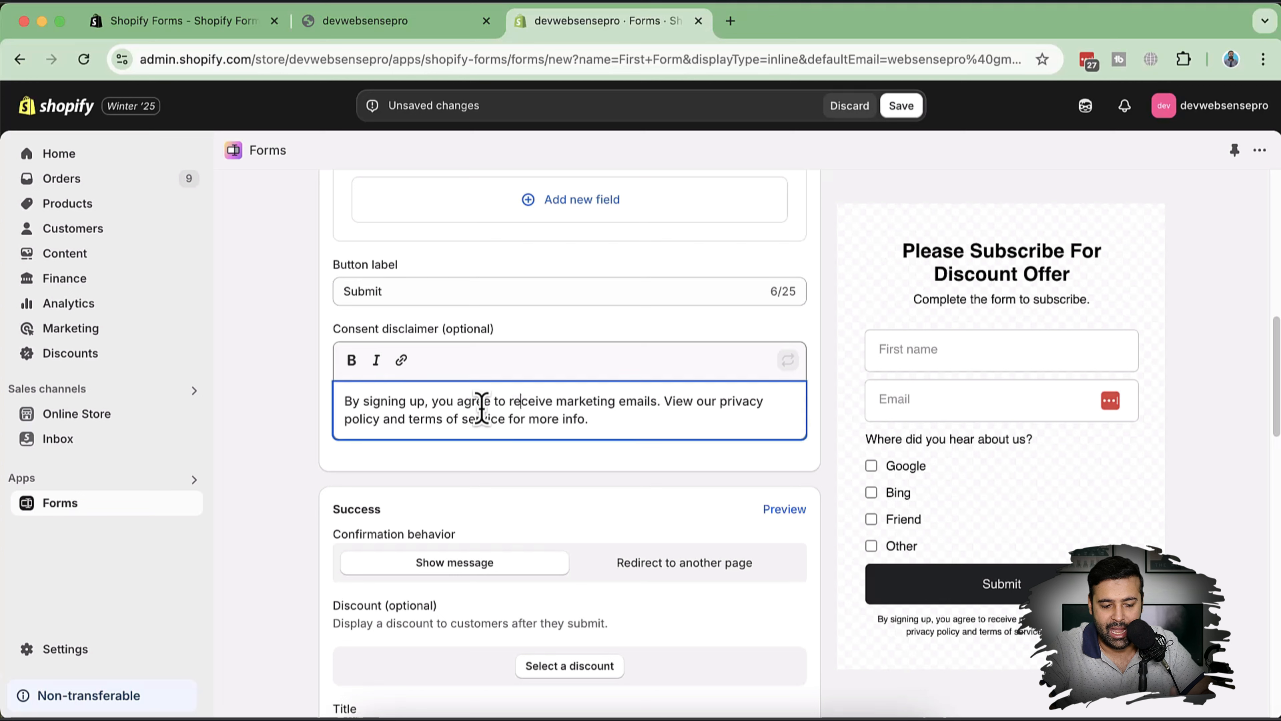
pyautogui.moveTo(337, 331); pyautogui.dragTo(492, 328)
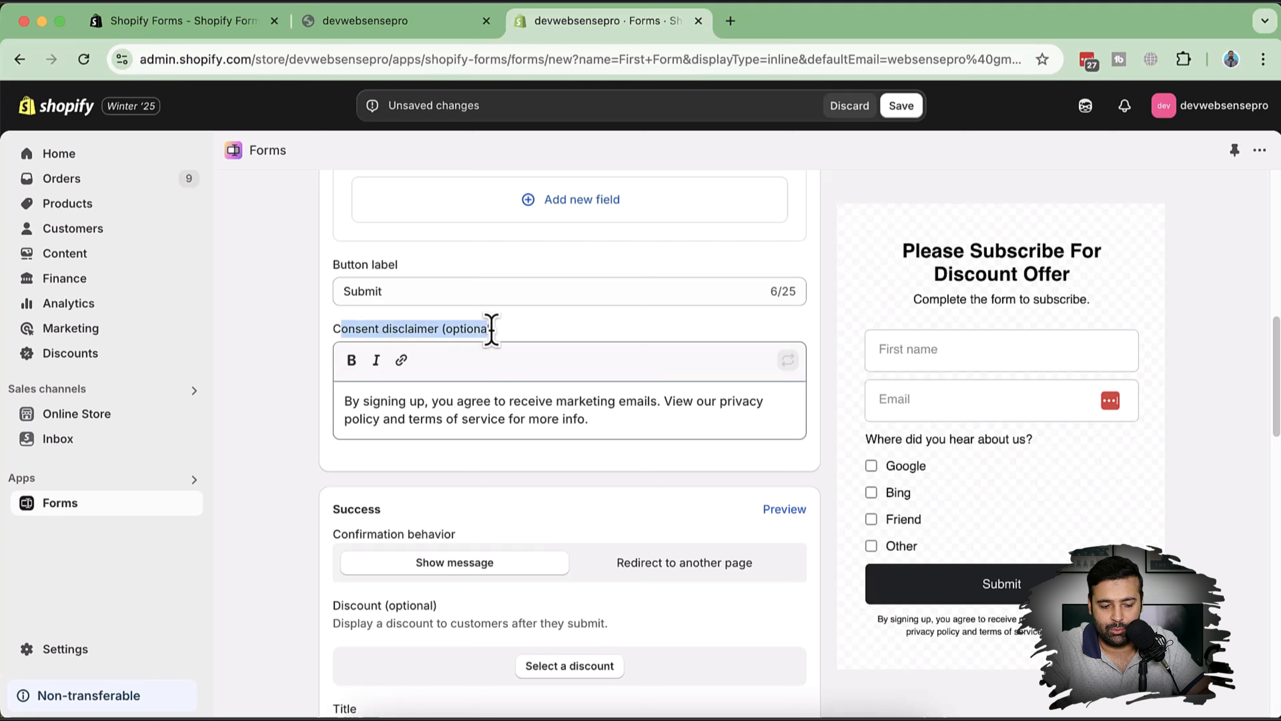
pyautogui.click(516, 338)
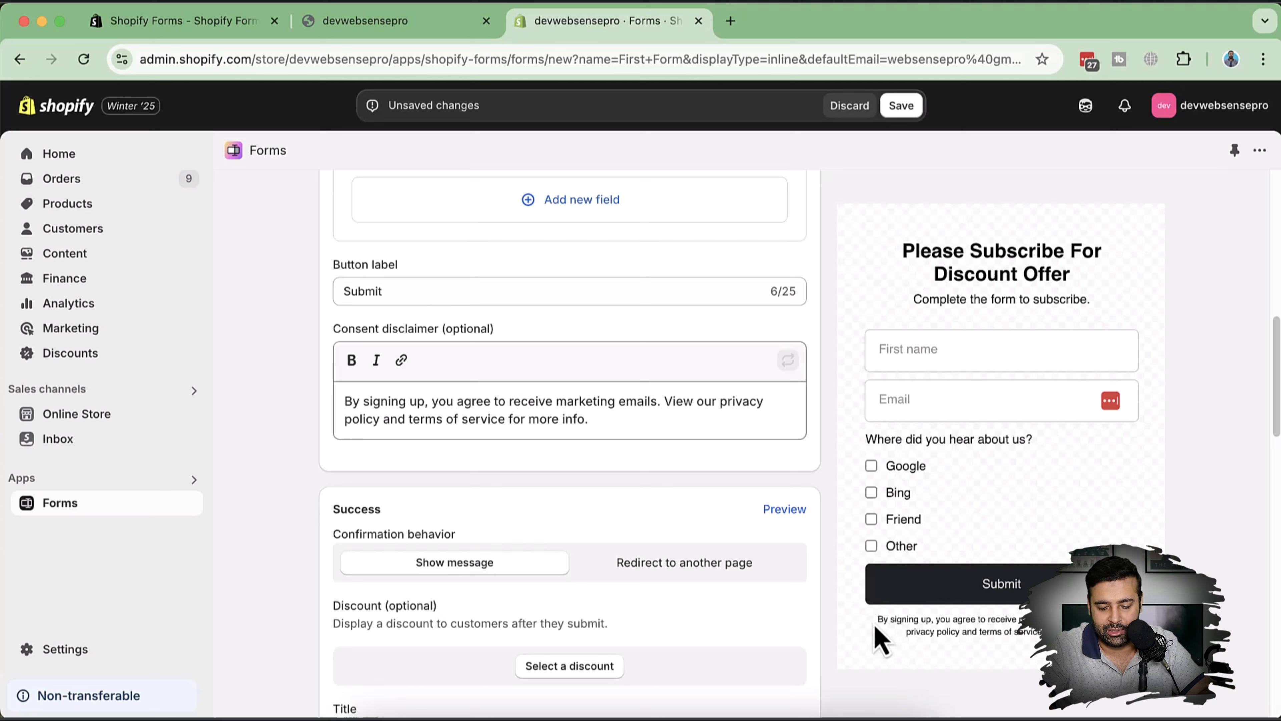
pyautogui.moveTo(876, 626); pyautogui.dragTo(1033, 633)
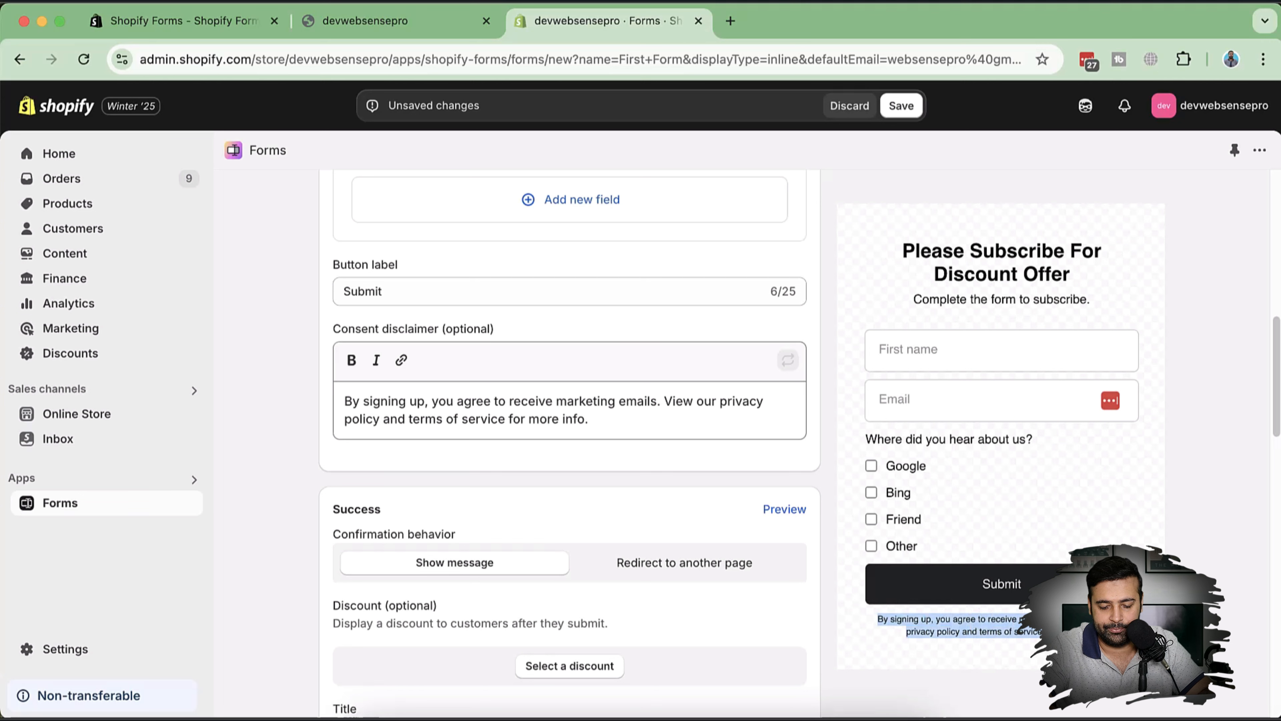
pyautogui.tripleClick(491, 420)
pyautogui.press('BackSpace')
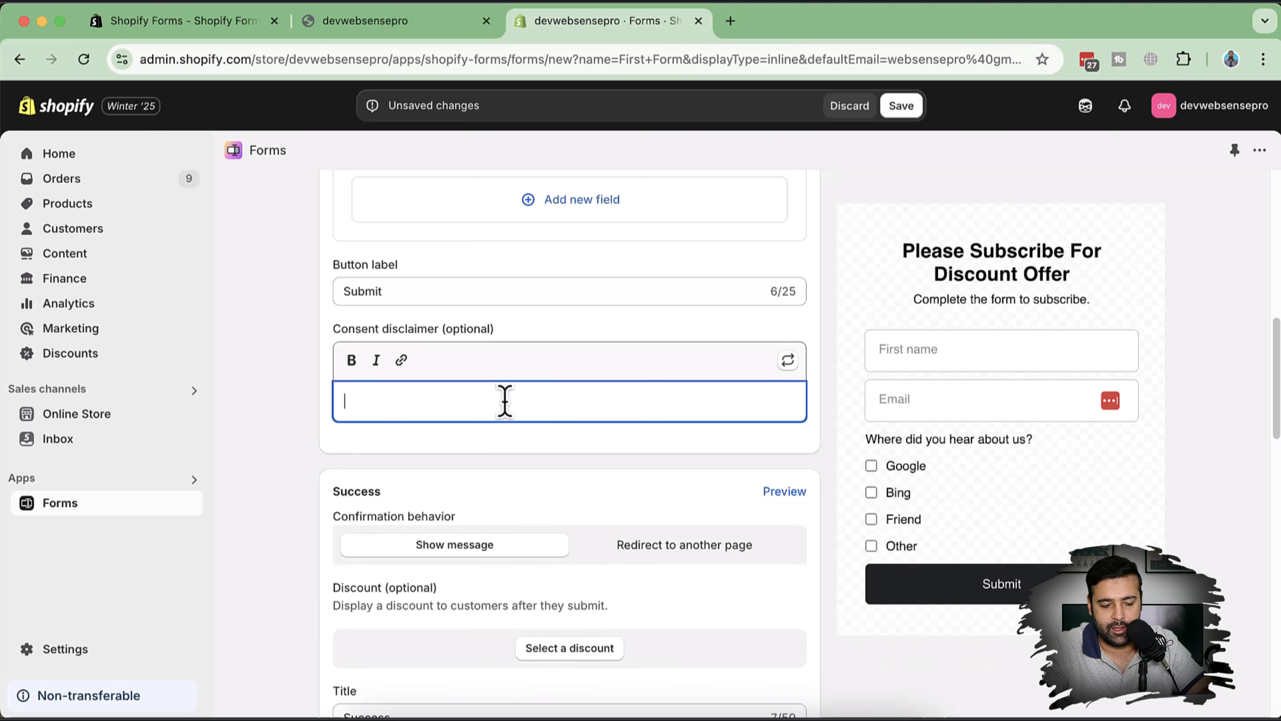
# Try the Redirect to another page confirmation behavior in the Success section and switch back to Show message
pyautogui.scroll(-5, 829, 321)
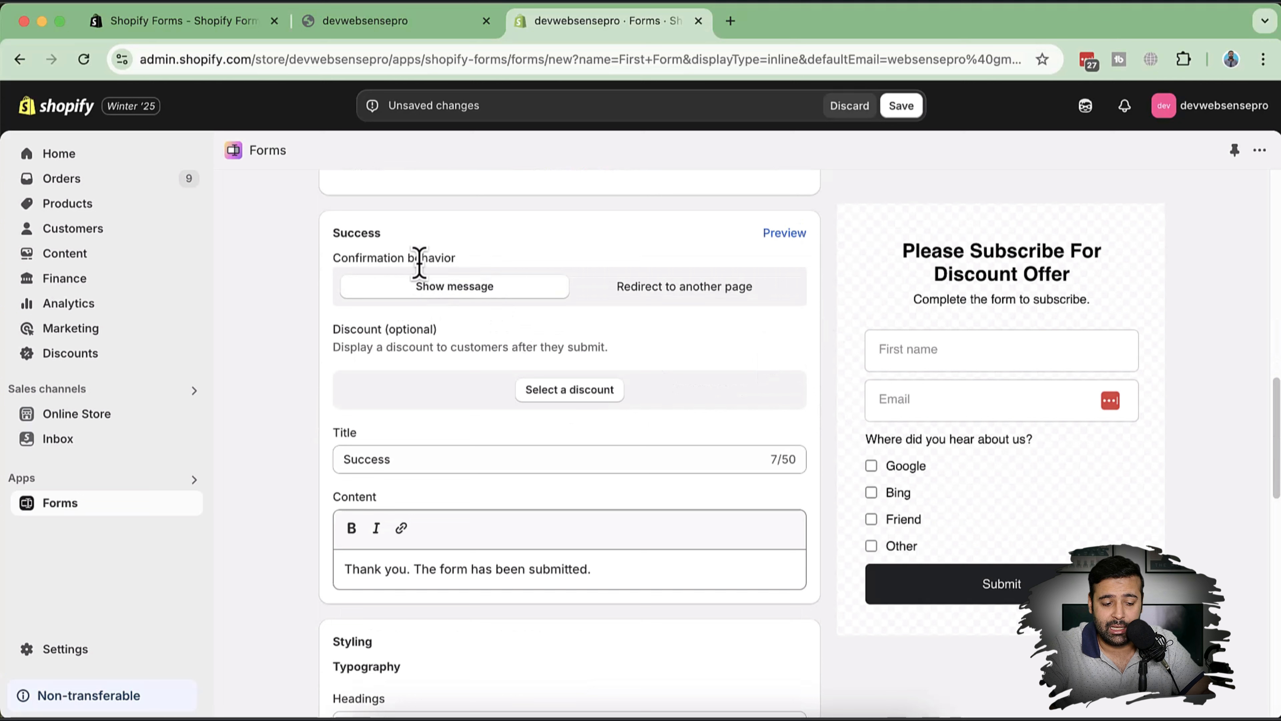
pyautogui.tripleClick(419, 262)
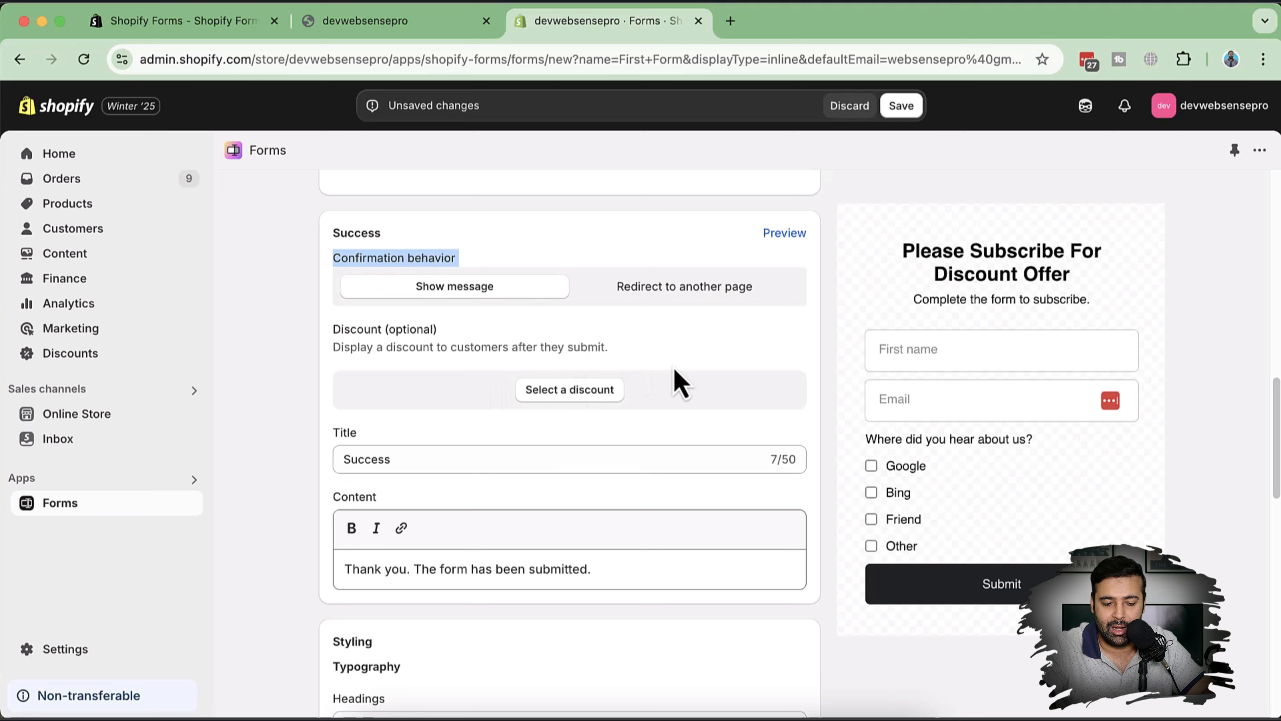
pyautogui.click(698, 292)
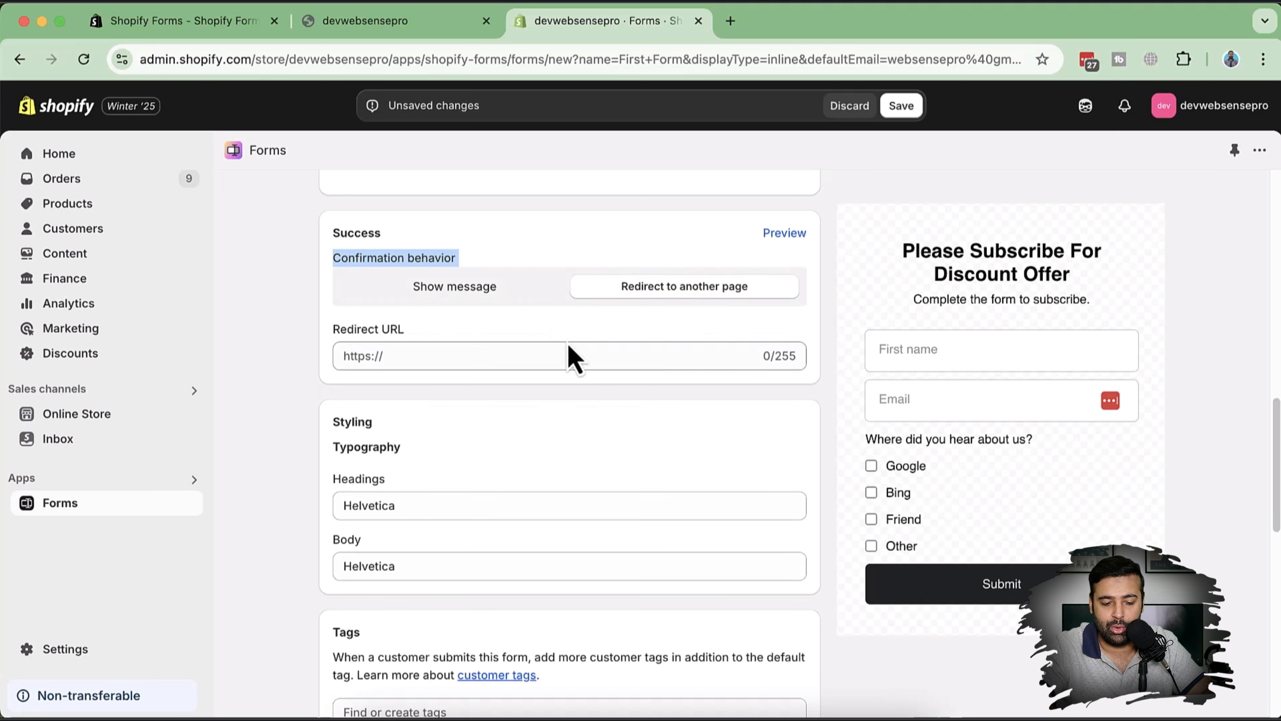
pyautogui.click(557, 356)
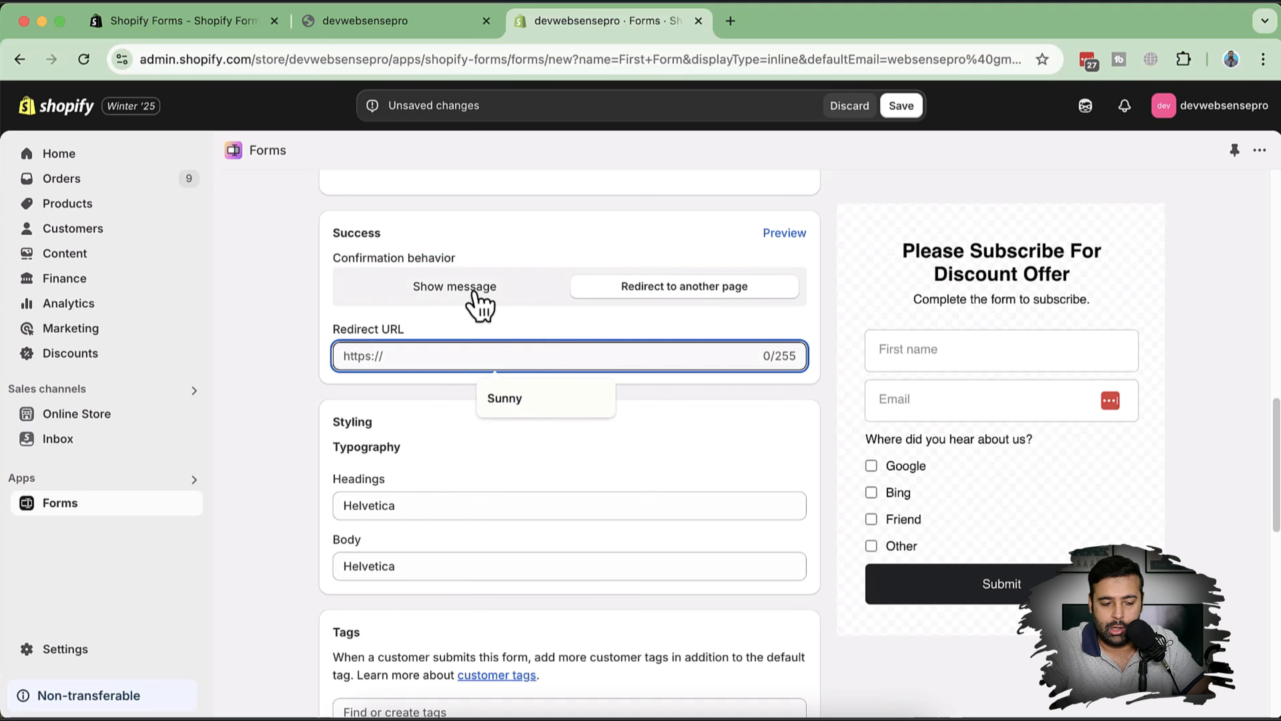
pyautogui.click(478, 303)
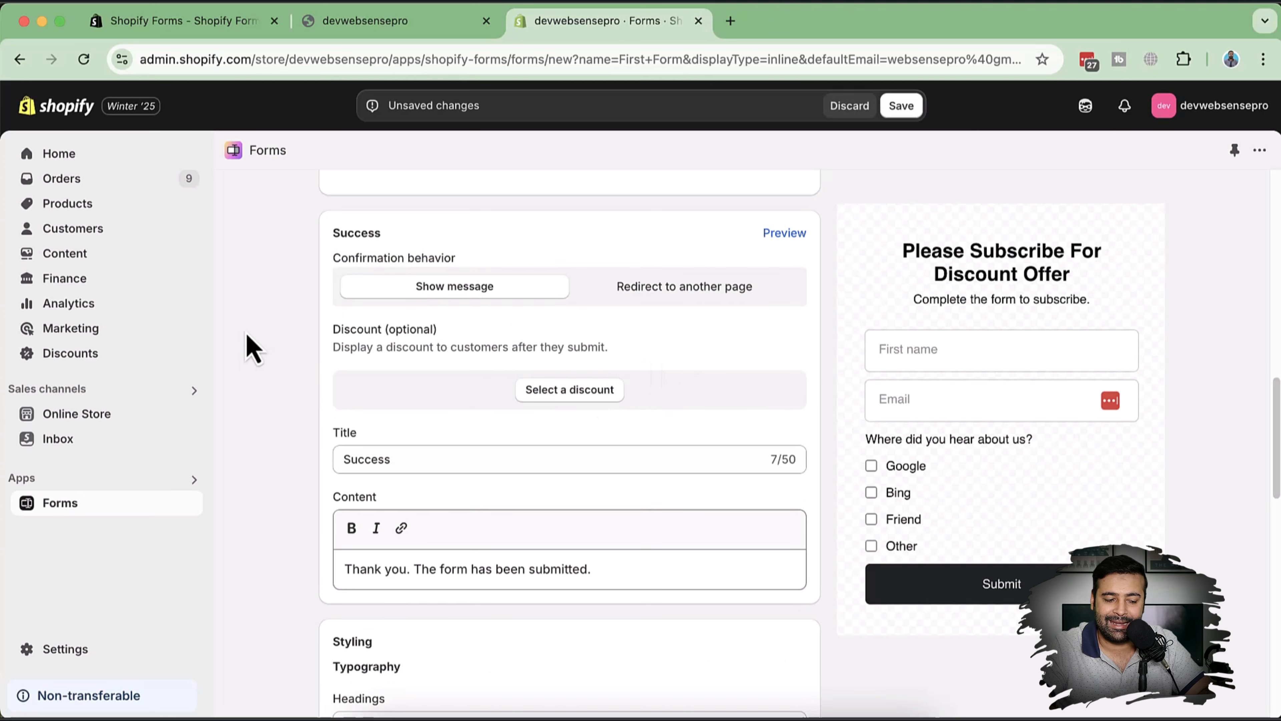
# Open the store's discounts in a separate tab and start a new Amount off products discount
pyautogui.keyDown('super'); pyautogui.click(121, 353); pyautogui.keyUp('super')
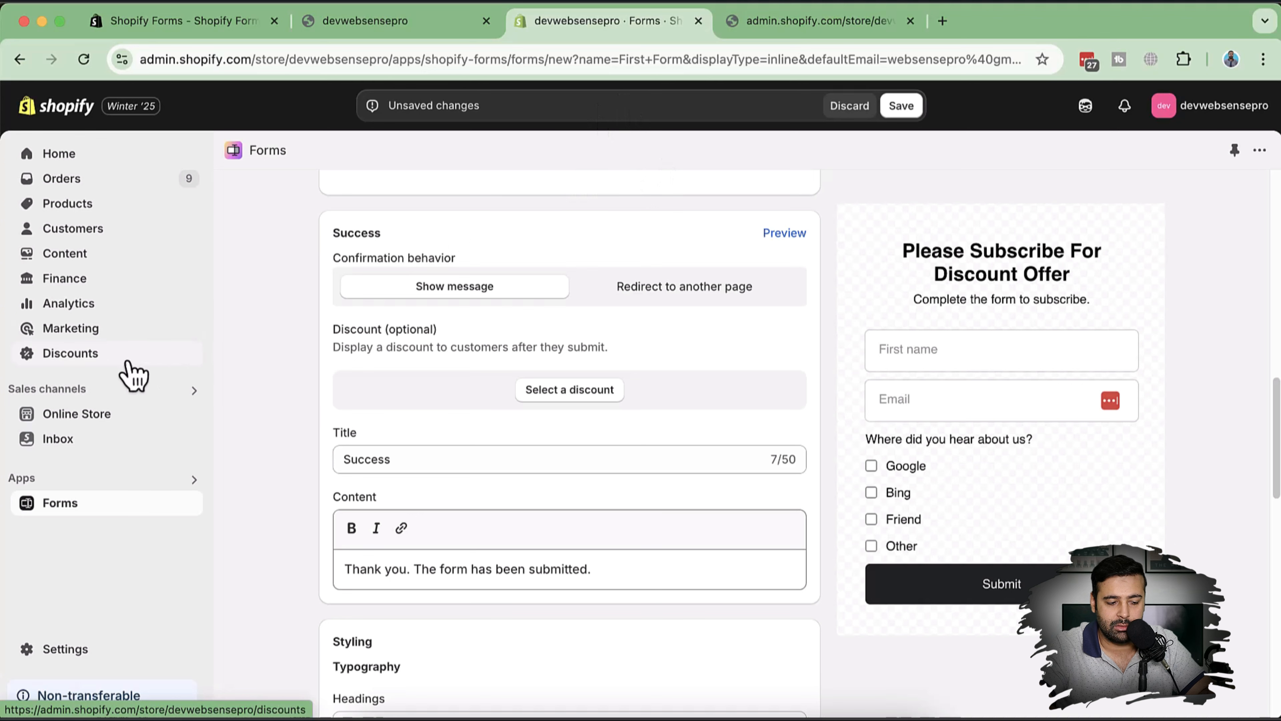
pyautogui.click(813, 22)
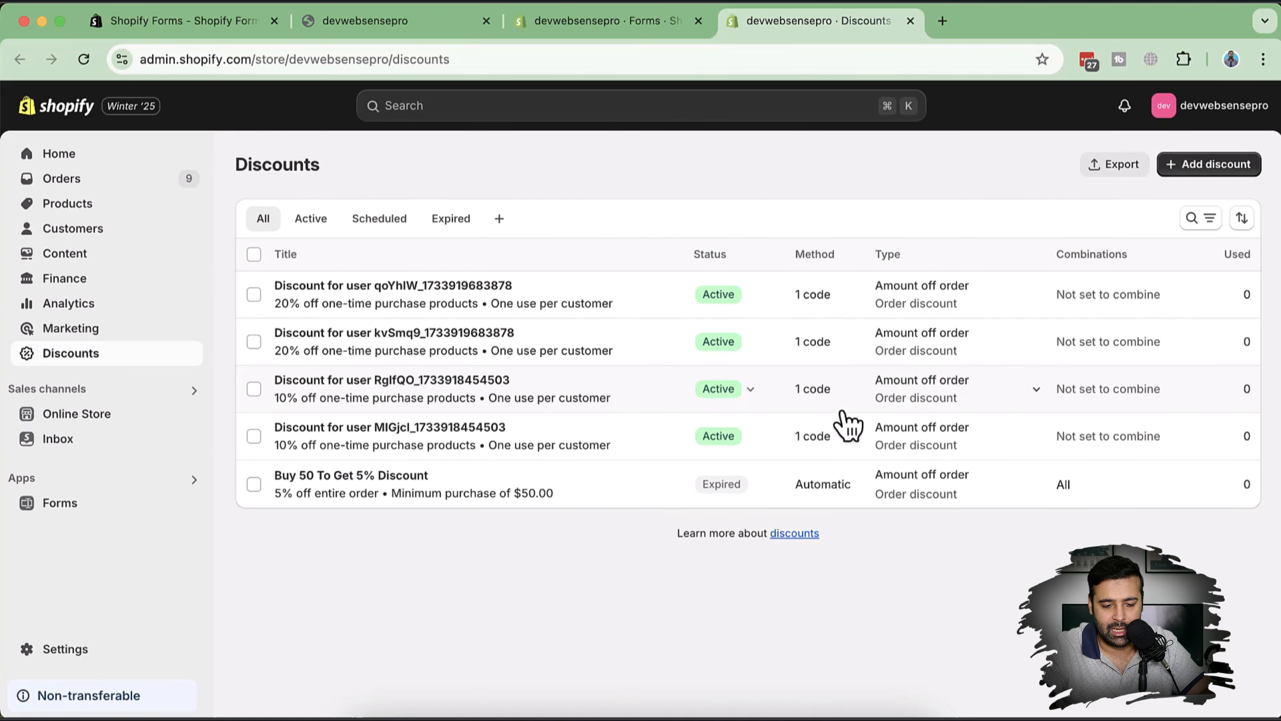
pyautogui.click(1213, 165)
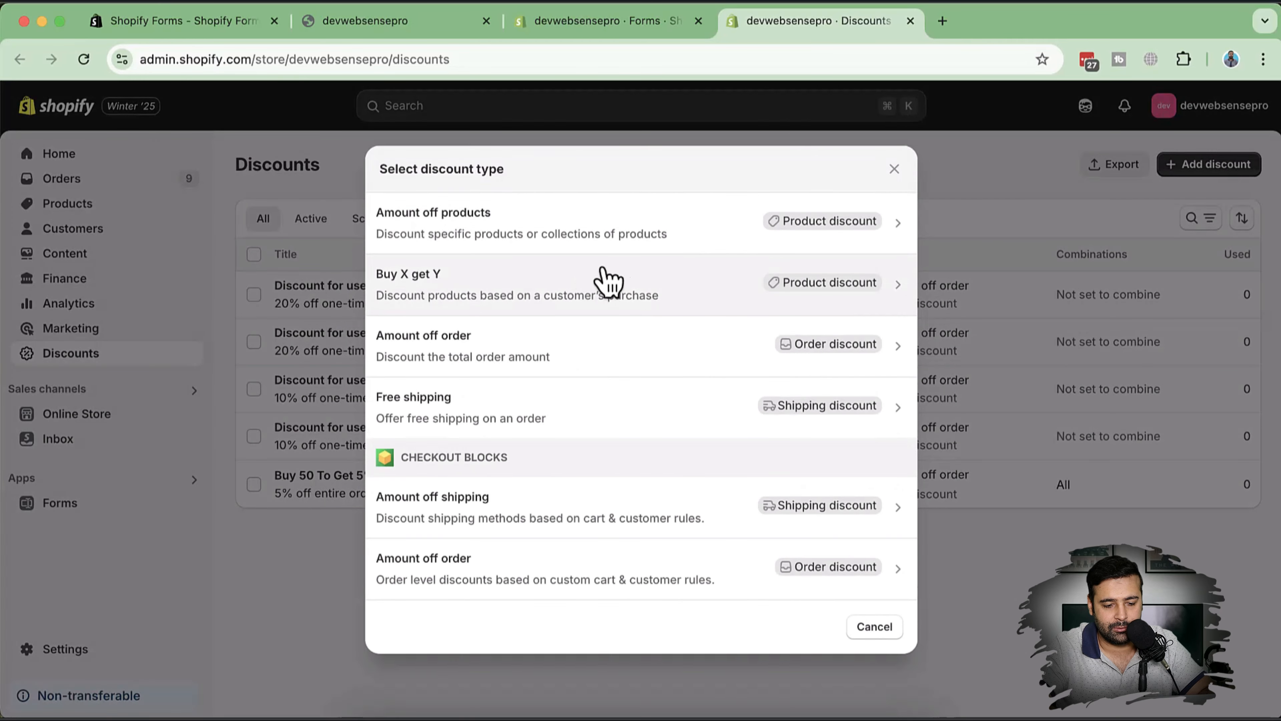
pyautogui.click(661, 234)
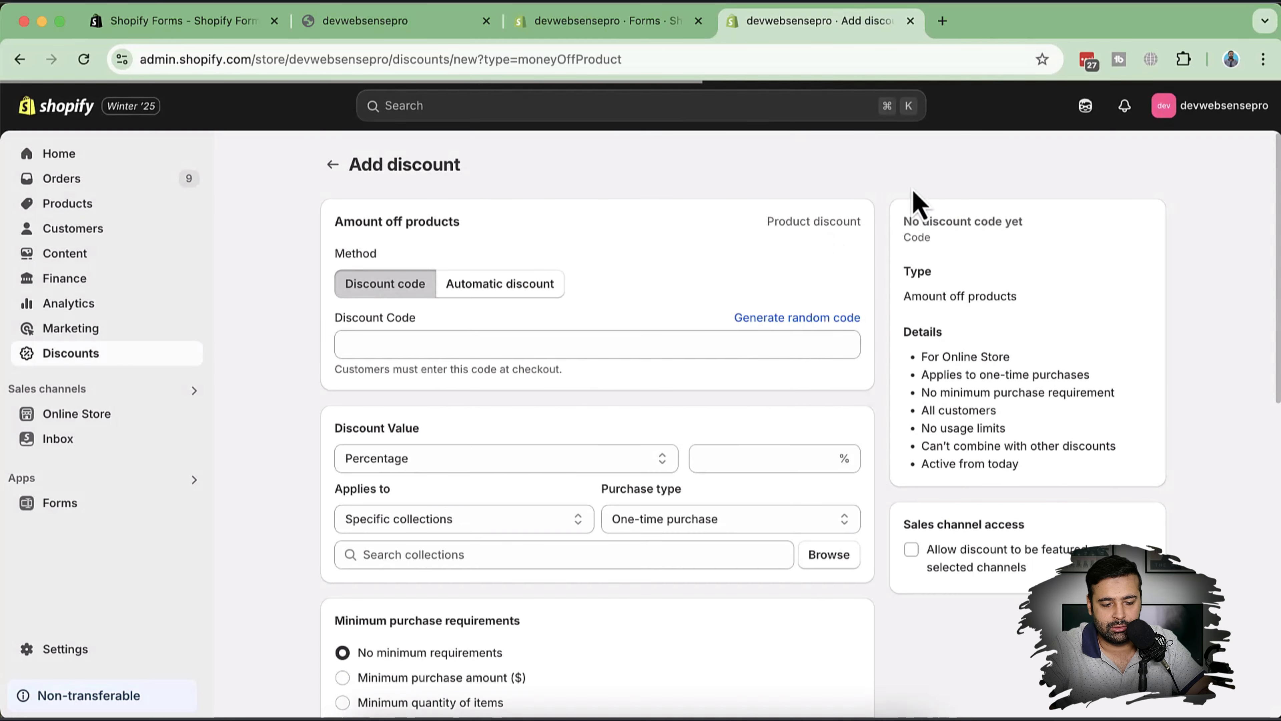
# Enter 20off as the discount code and set the percentage discount value to 20%
pyautogui.click(472, 344)
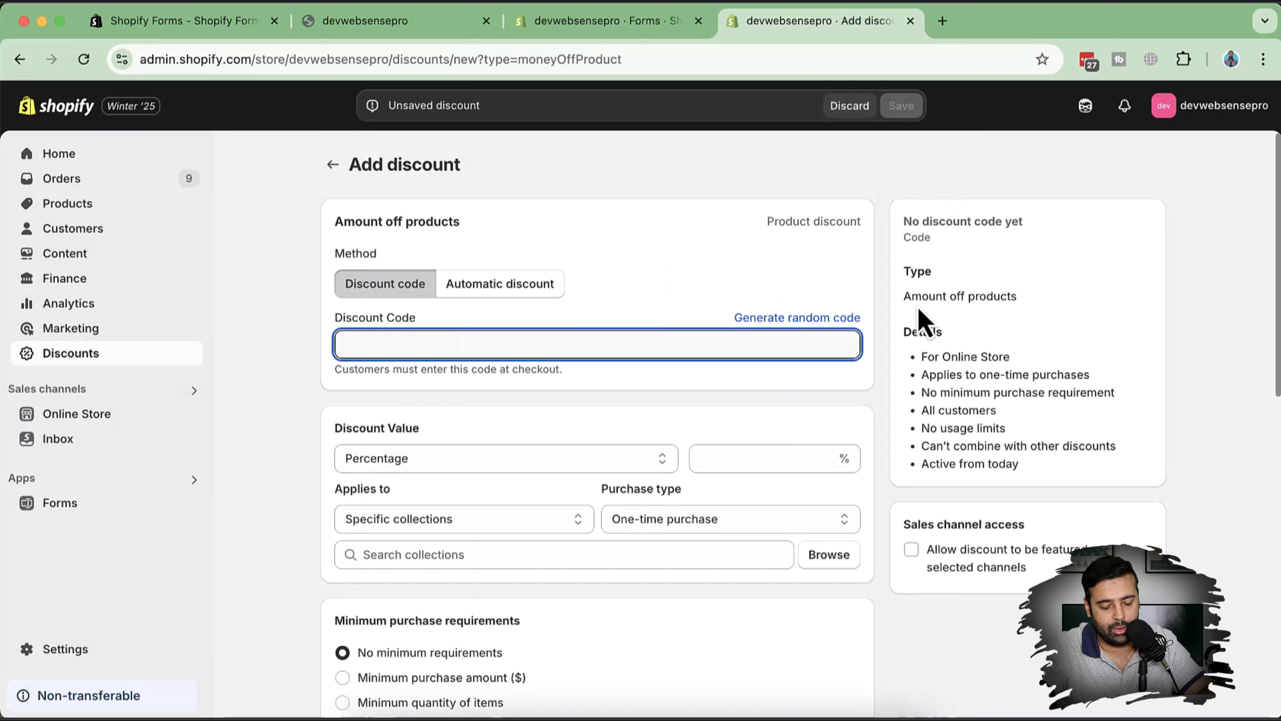
pyautogui.write('20of')
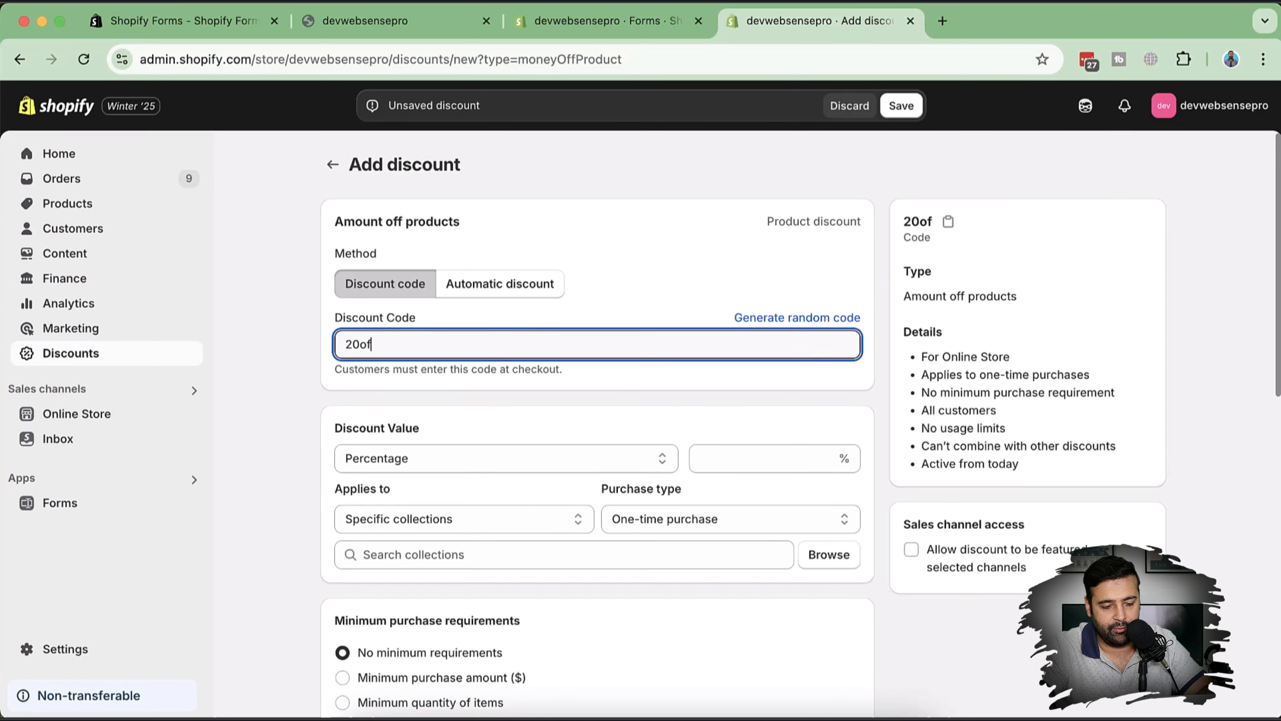
pyautogui.write('f')
pyautogui.scroll(-2, 771, 331)
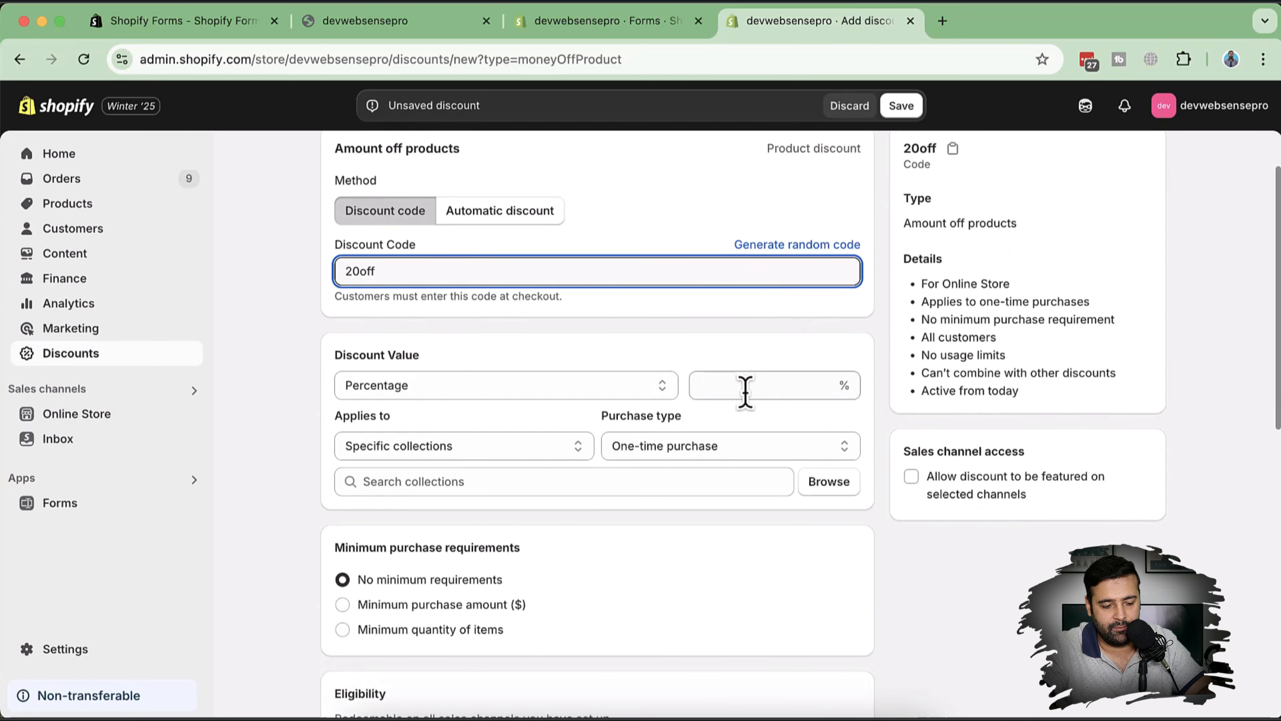
pyautogui.write('20')
pyautogui.press('BackSpace')
pyautogui.press('BackSpace')
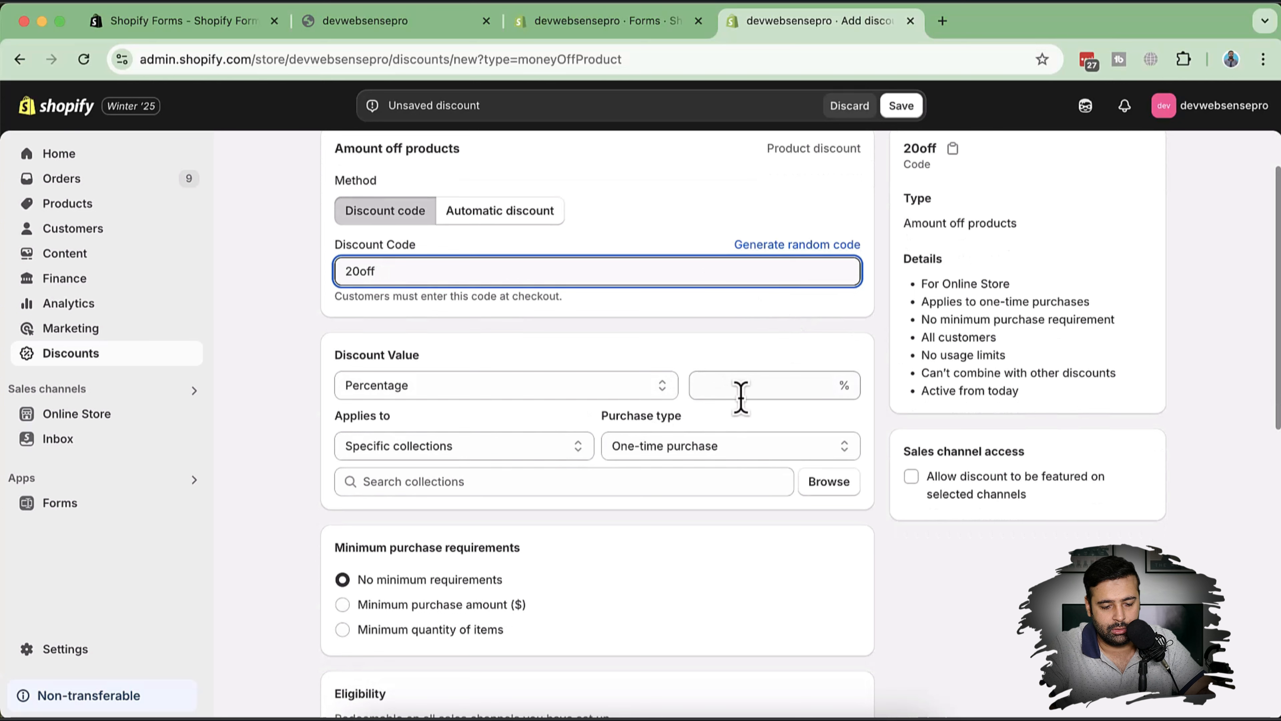
pyautogui.click(752, 384)
pyautogui.write('20')
# Limit the discount to one use per customer and try to save it
pyautogui.scroll(-8, 698, 413)
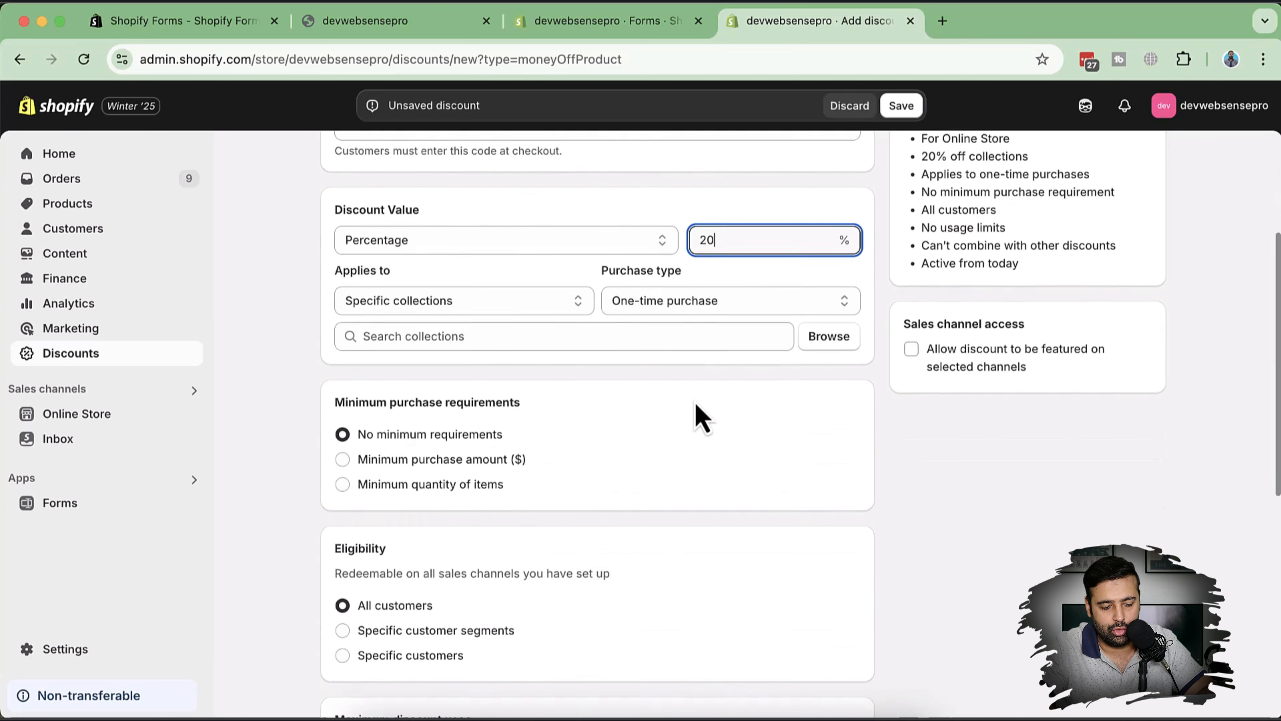
pyautogui.scroll(-4, 699, 416)
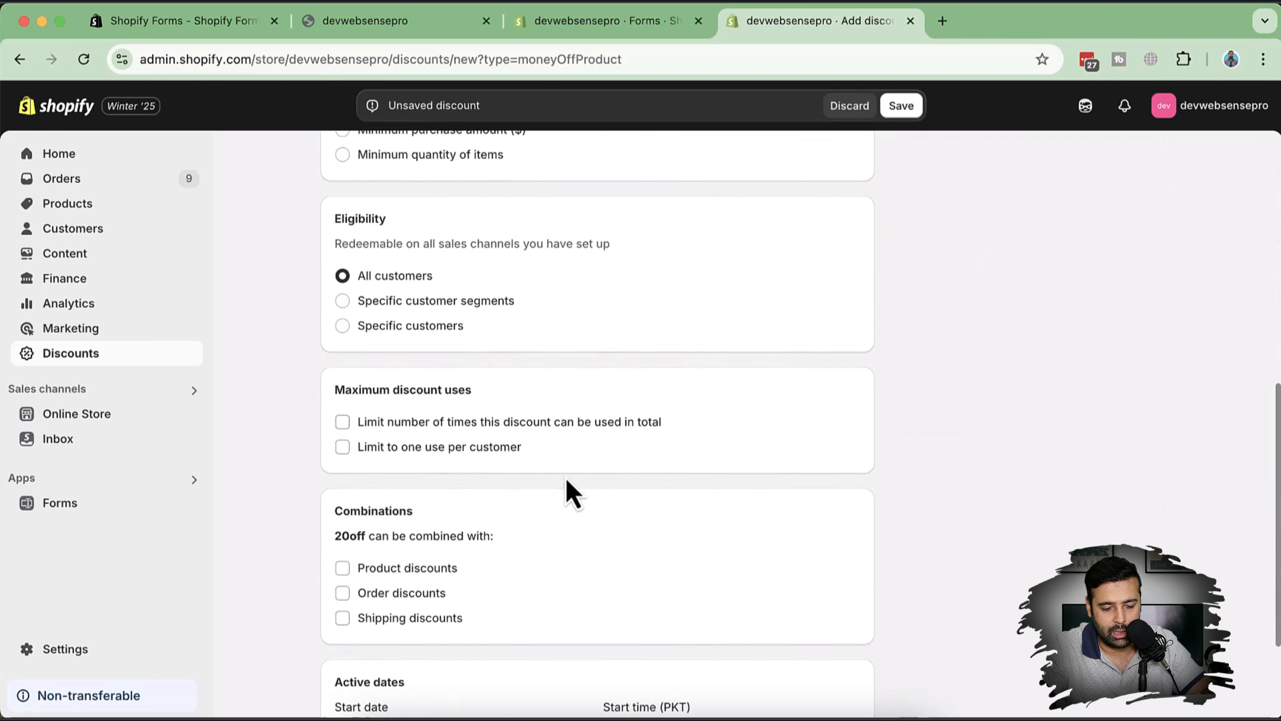
pyautogui.click(461, 451)
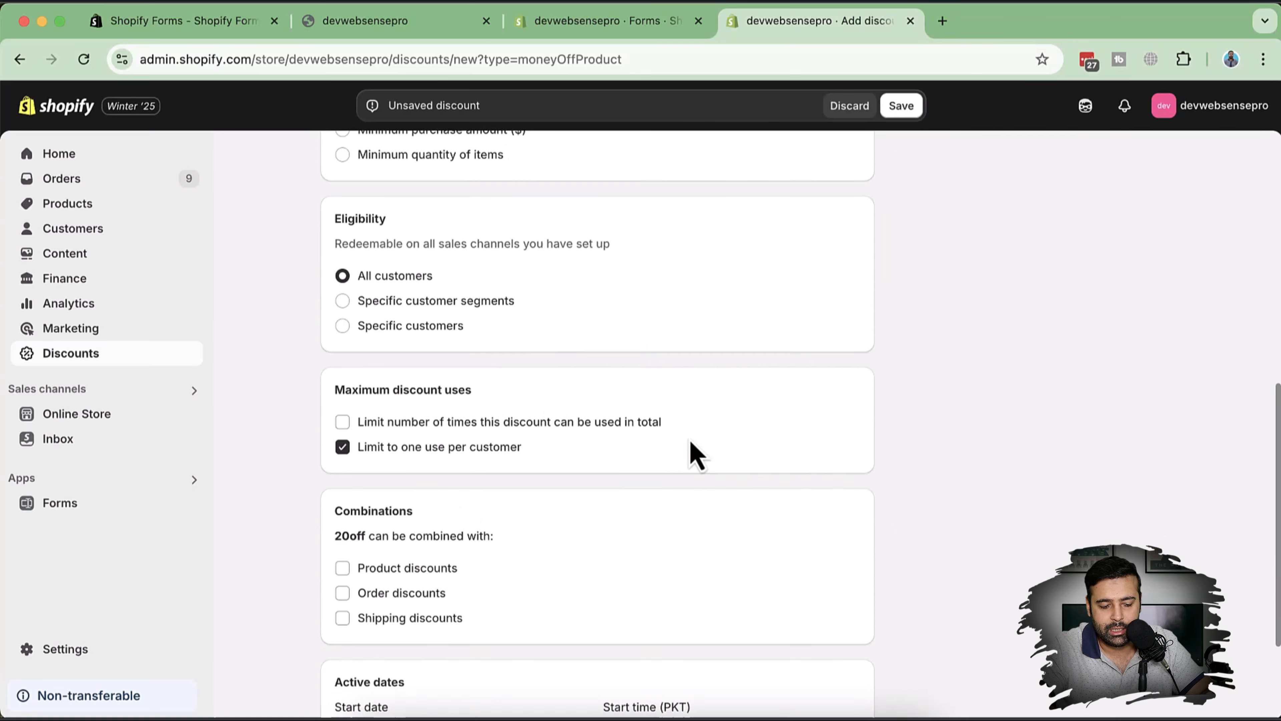
pyautogui.scroll(-3, 797, 391)
pyautogui.scroll(15, 802, 393)
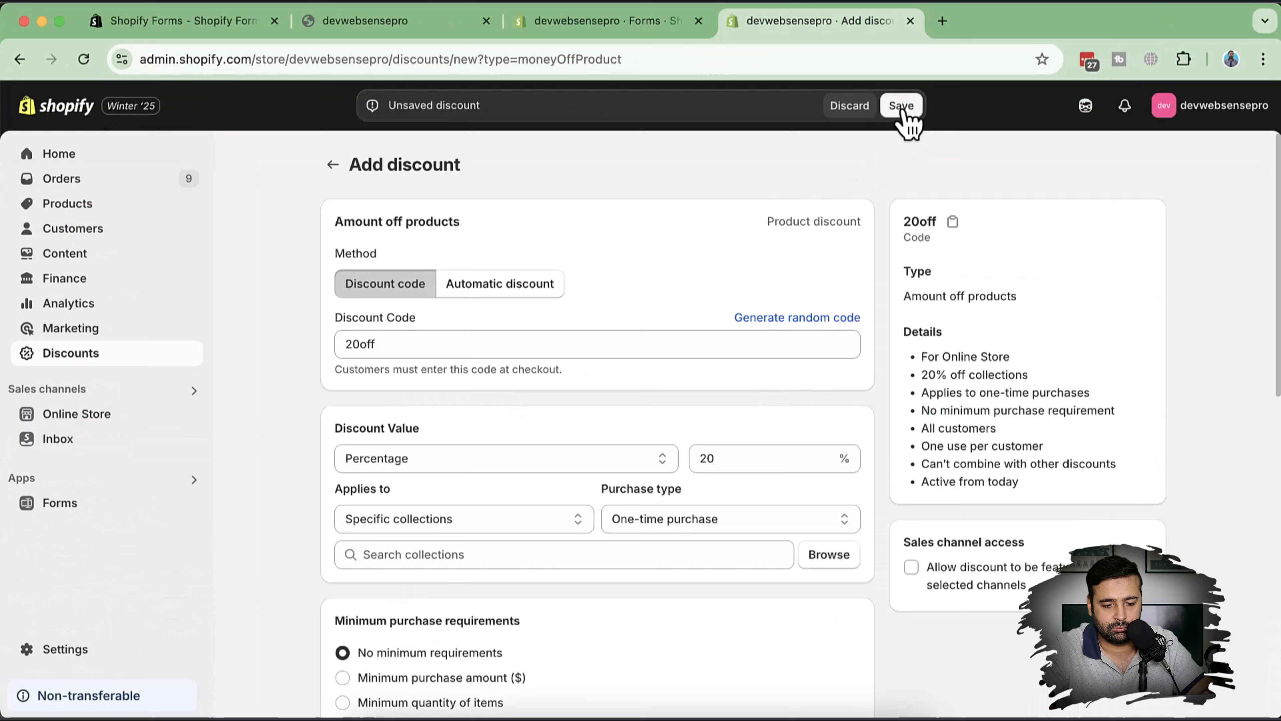
pyautogui.click(1168, 142)
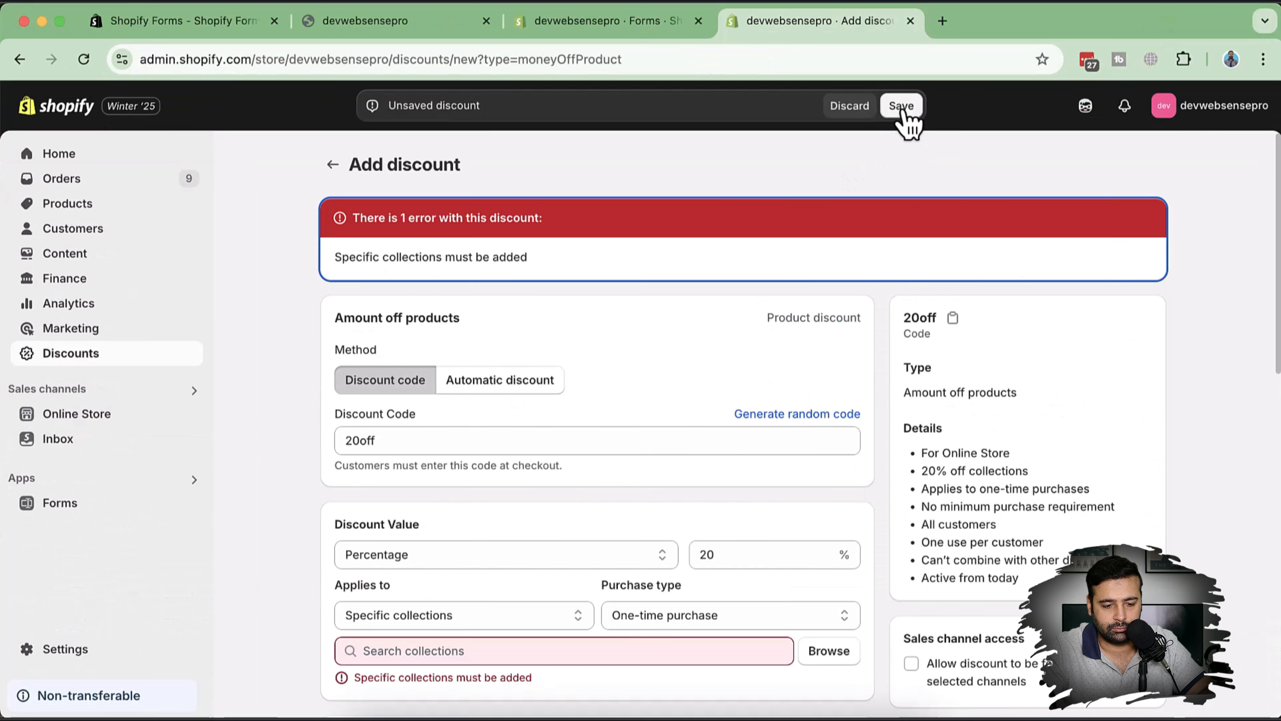
# Add the All Products collection to the specific collections the discount applies to
pyautogui.scroll(-6, 933, 288)
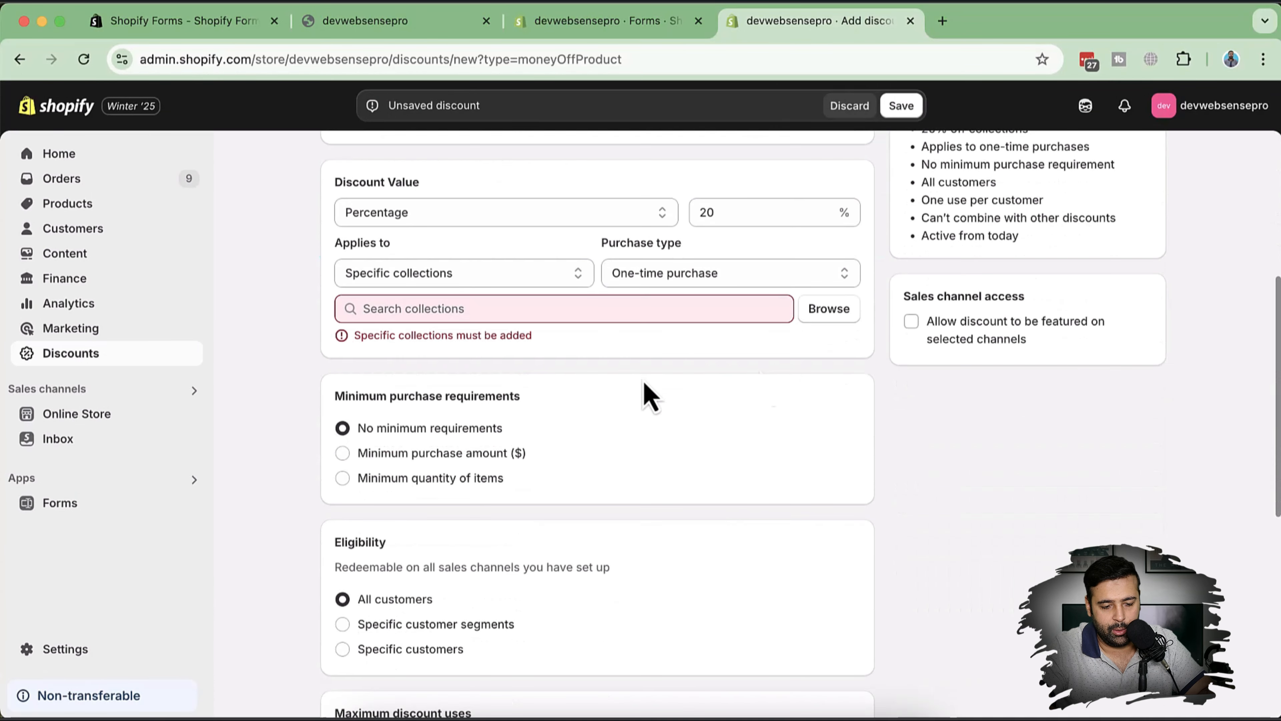
pyautogui.click(848, 315)
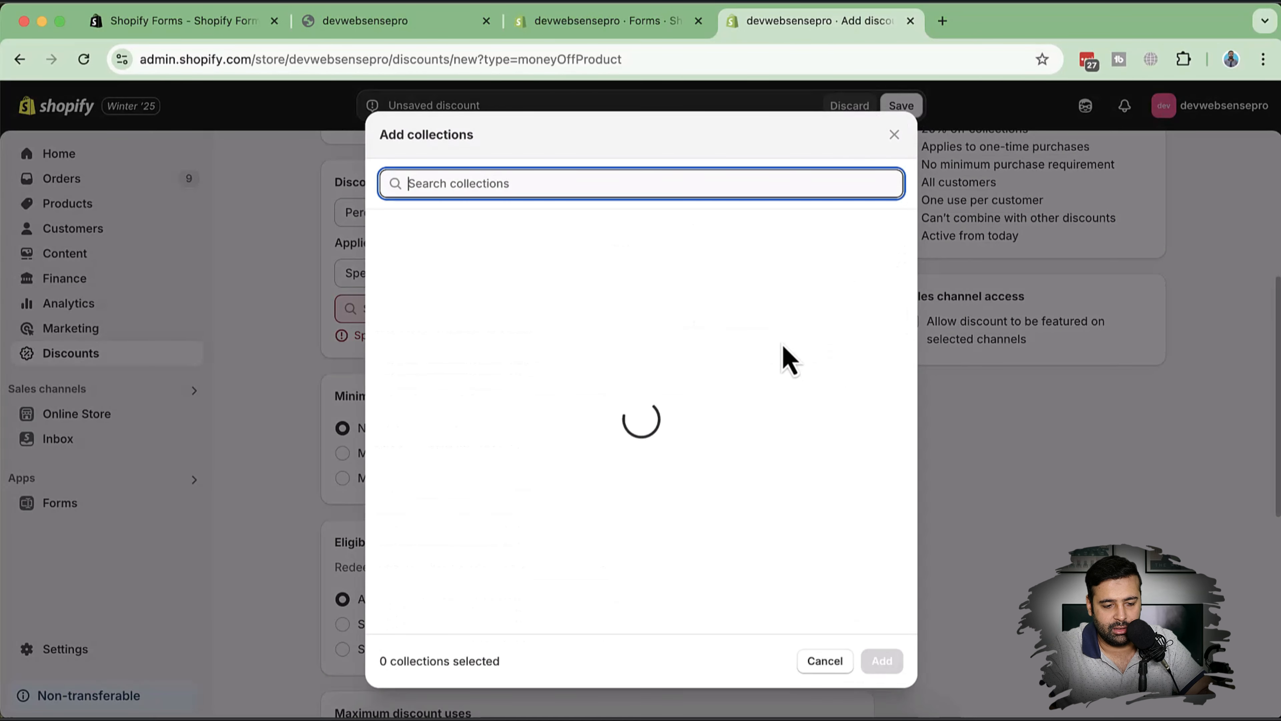
pyautogui.click(964, 288)
pyautogui.click(544, 283)
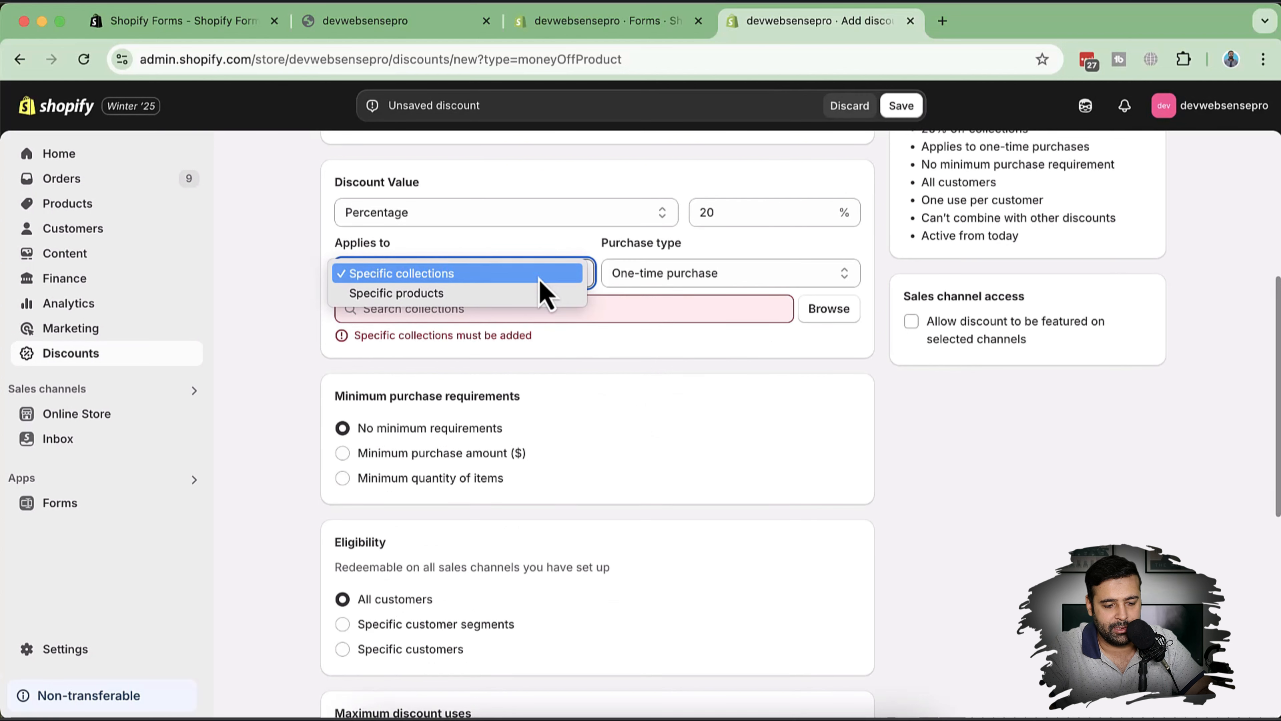
pyautogui.click(817, 309)
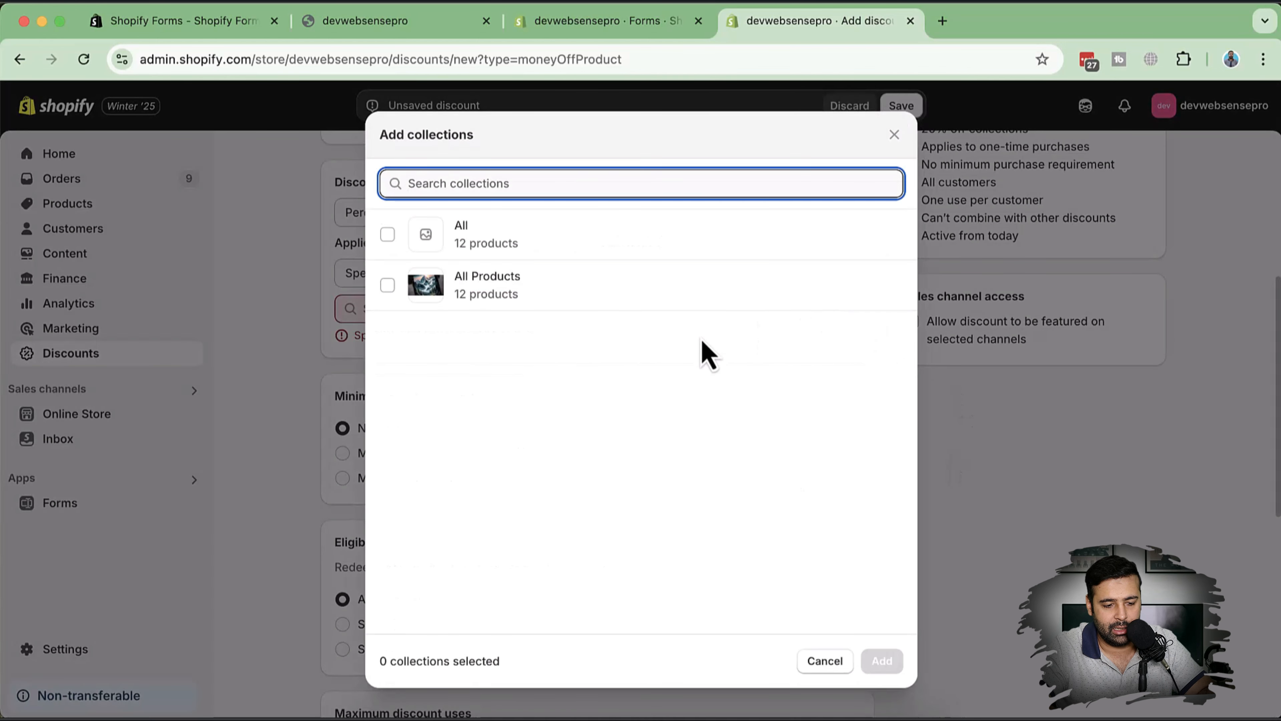
pyautogui.click(387, 285)
pyautogui.click(880, 667)
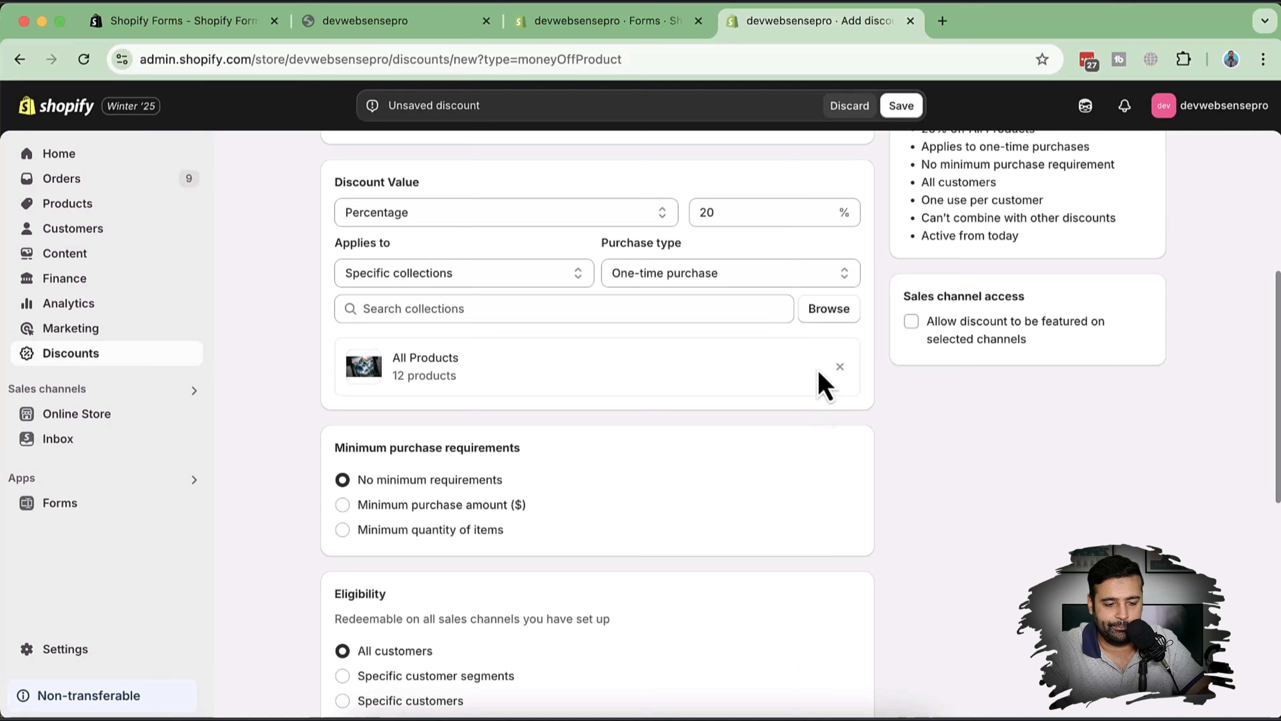
# Save the 20off discount and return to the Success section of the unsaved form in the Forms tab
pyautogui.scroll(-2, 850, 340)
pyautogui.scroll(6, 853, 341)
pyautogui.scroll(3, 850, 292)
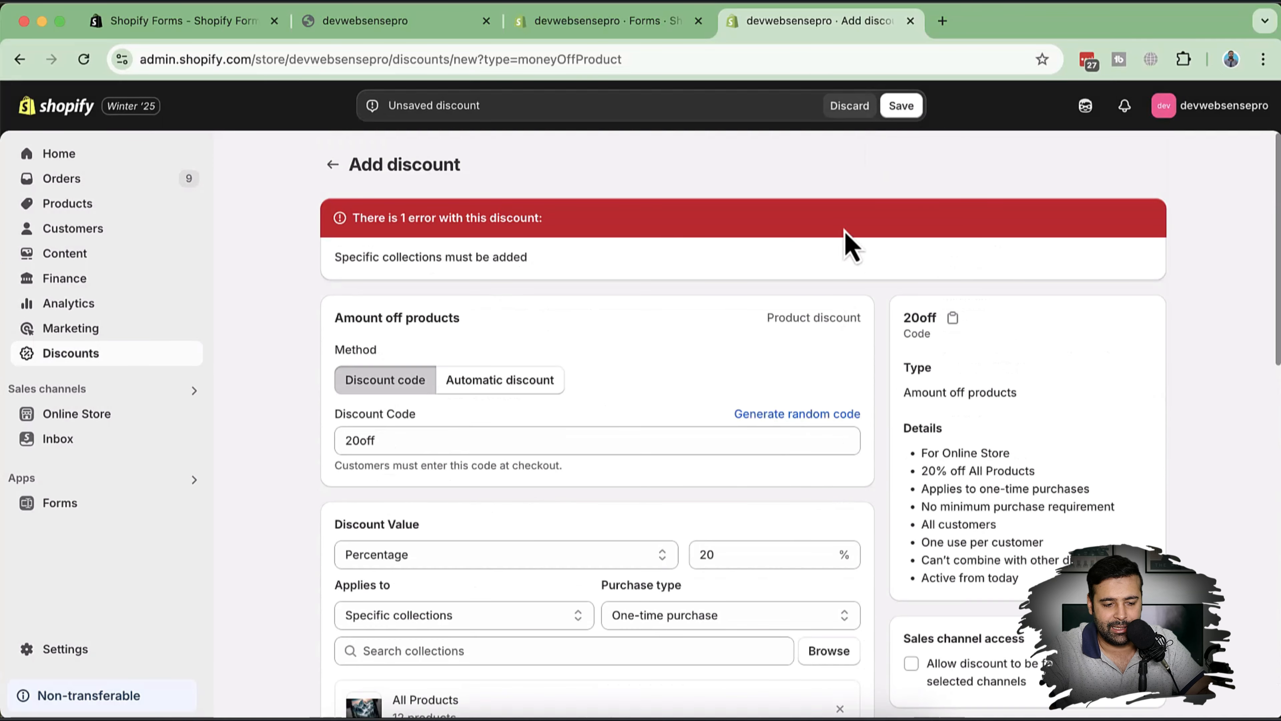
pyautogui.click(906, 111)
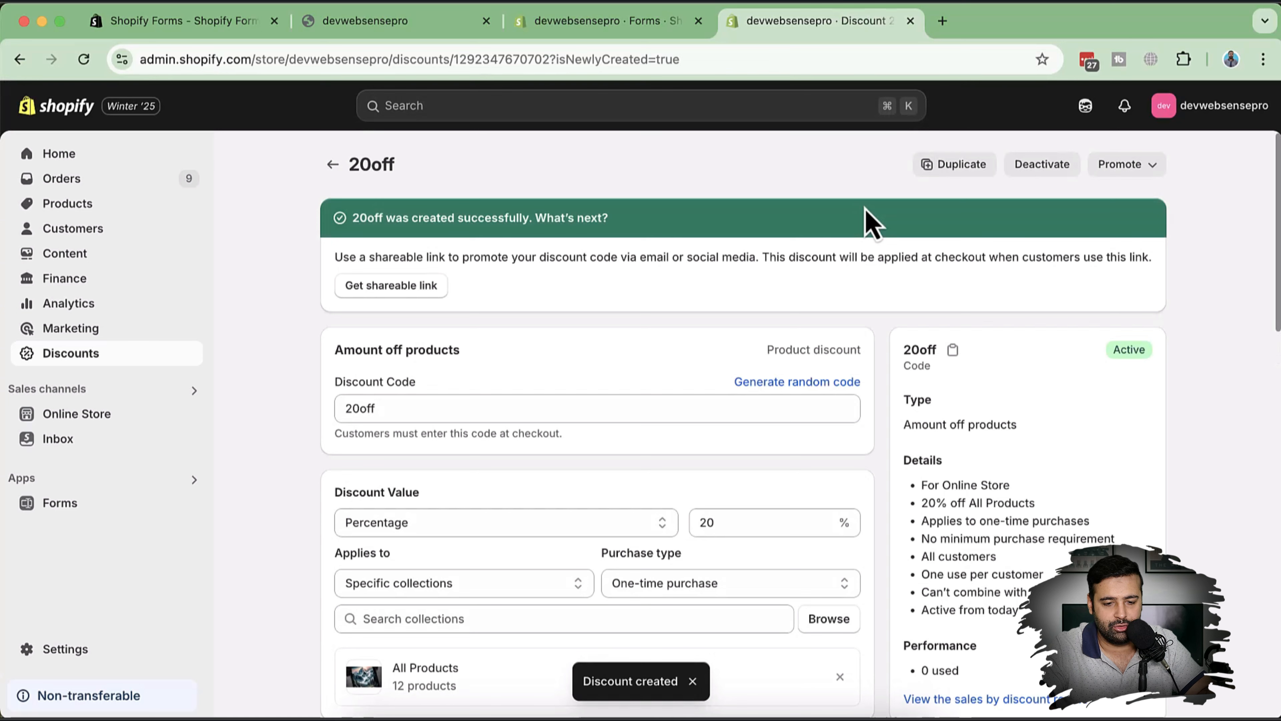
pyautogui.click(655, 30)
pyautogui.scroll(-1, 772, 360)
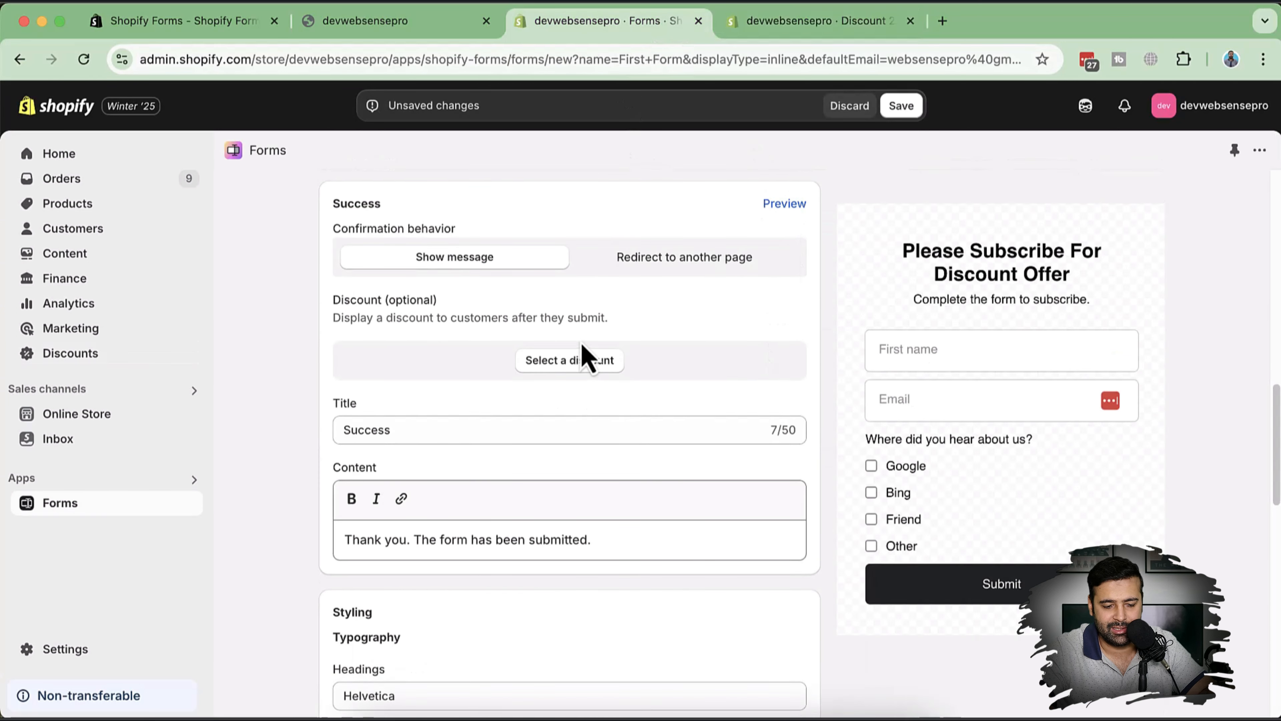
# Look for the 20off code among the selectable form discounts and check the Discount Code heading on its discount page
pyautogui.click(586, 372)
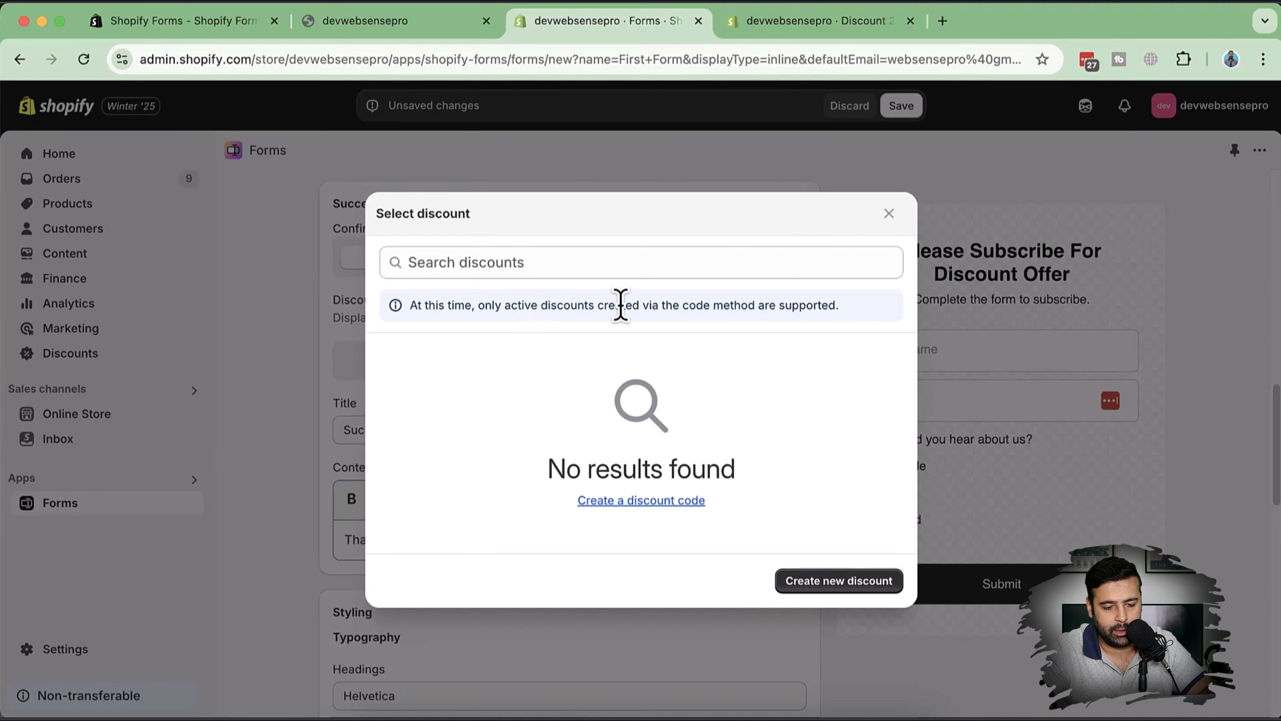
pyautogui.tripleClick(677, 305)
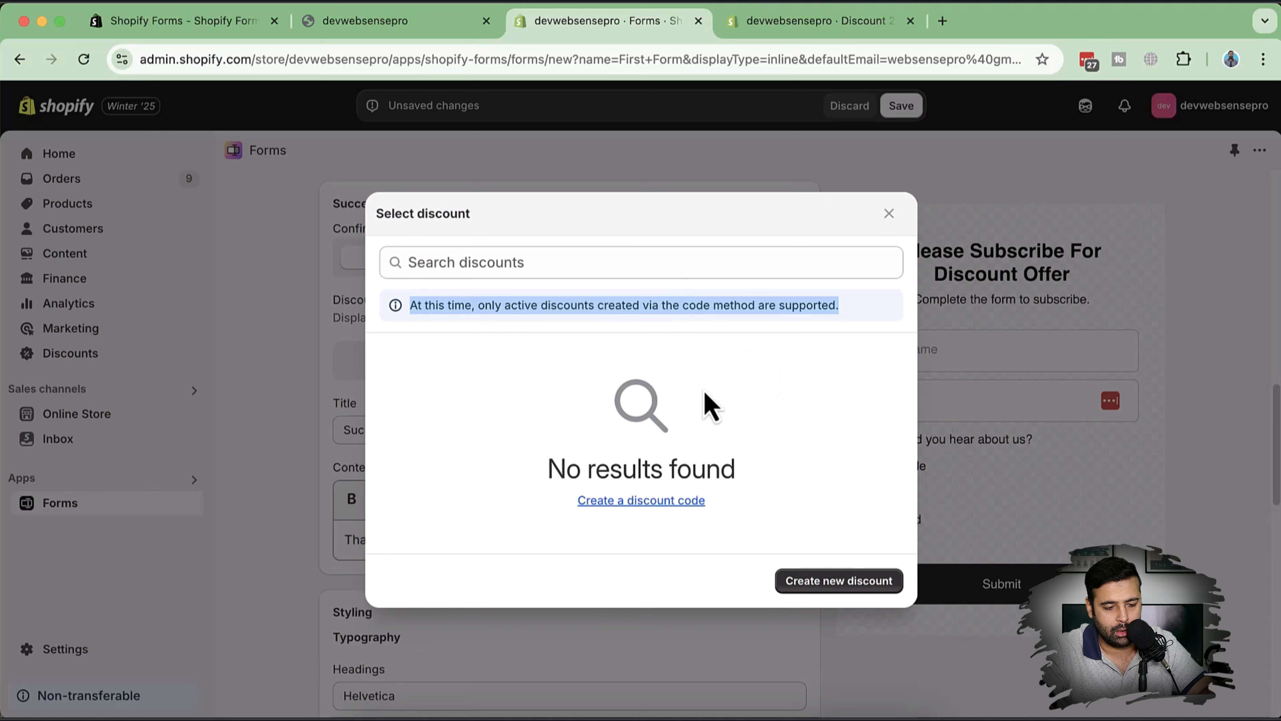
pyautogui.click(889, 213)
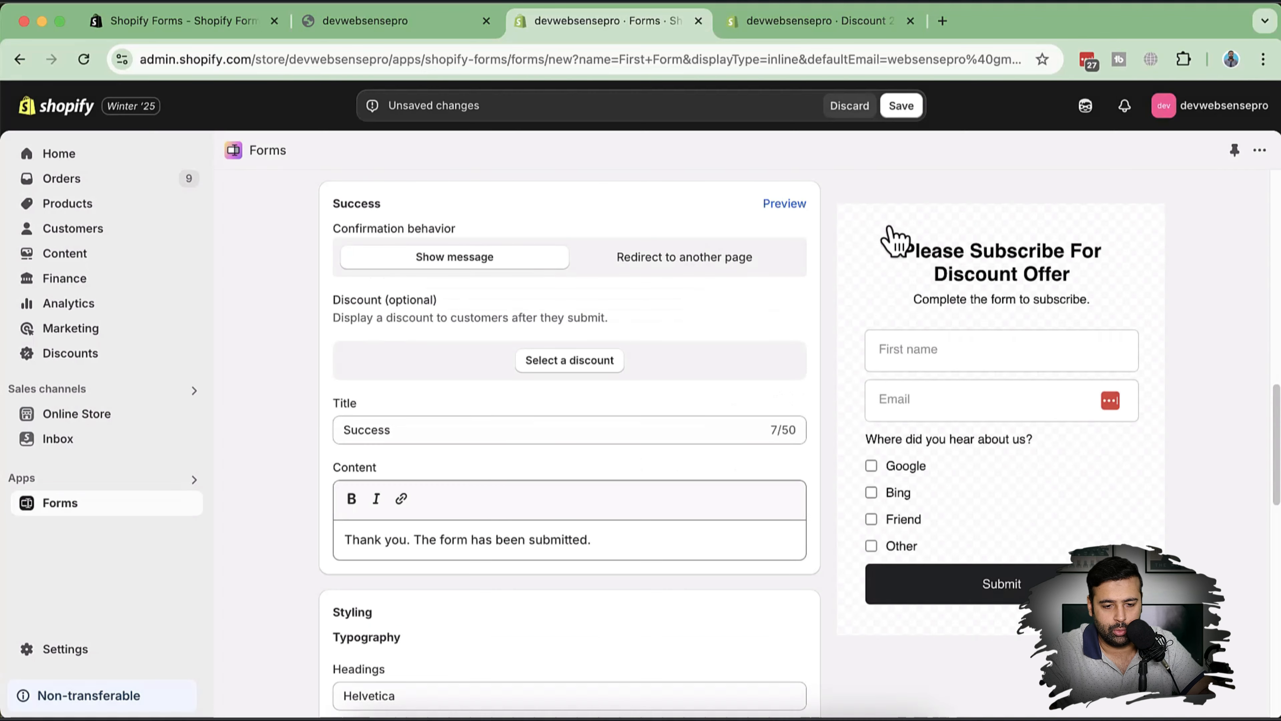
pyautogui.click(802, 20)
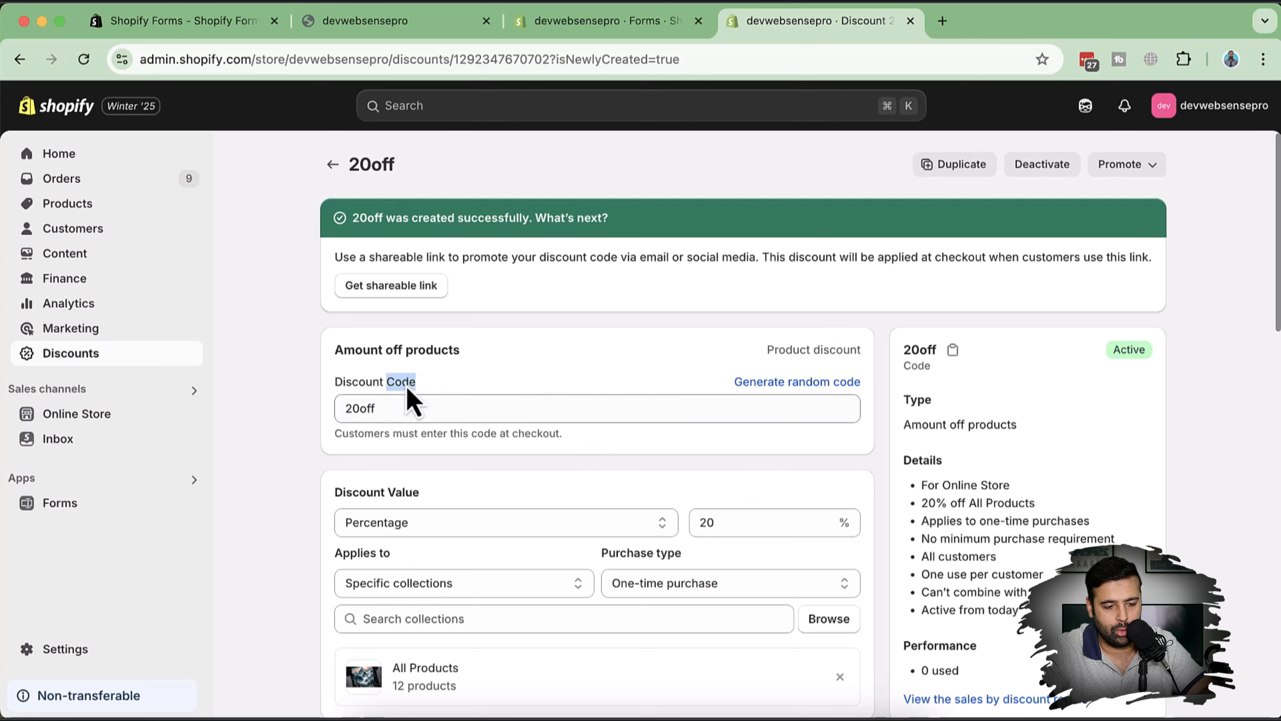
pyautogui.click(637, 25)
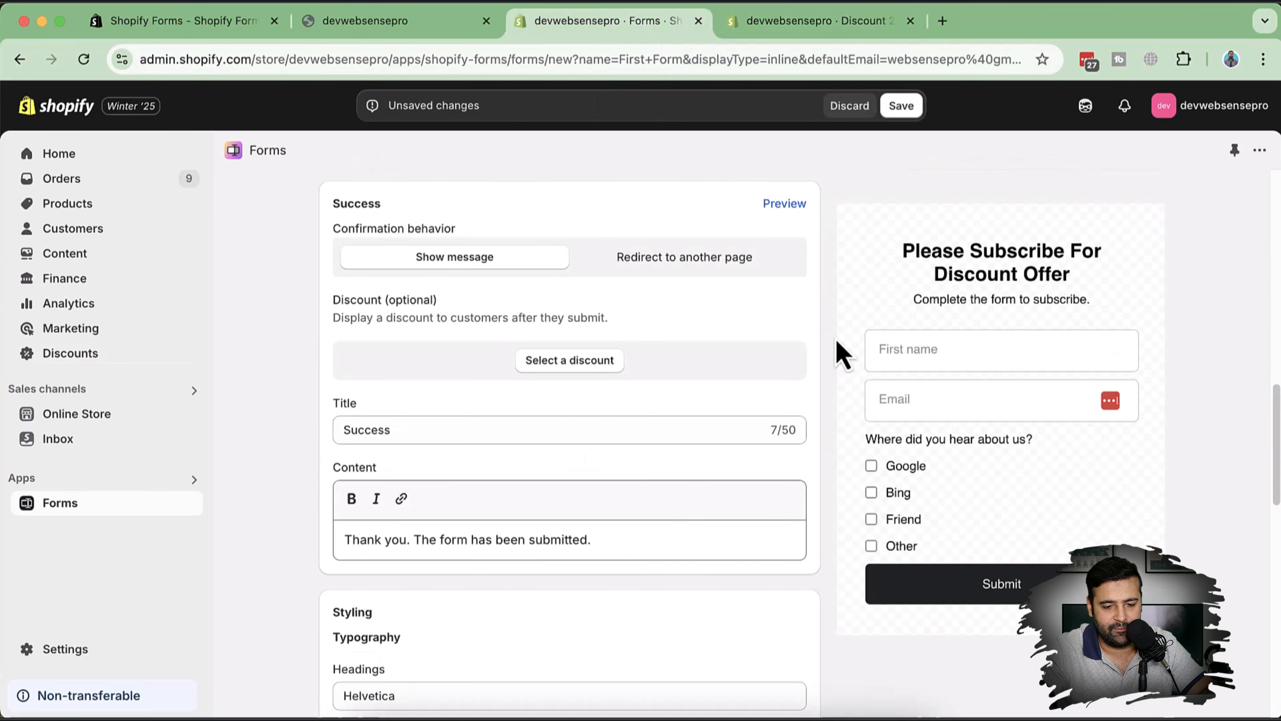
# Try to save the customized First Form without a discount selected
pyautogui.scroll(-10, 838, 343)
pyautogui.scroll(8, 839, 349)
pyautogui.scroll(5, 838, 352)
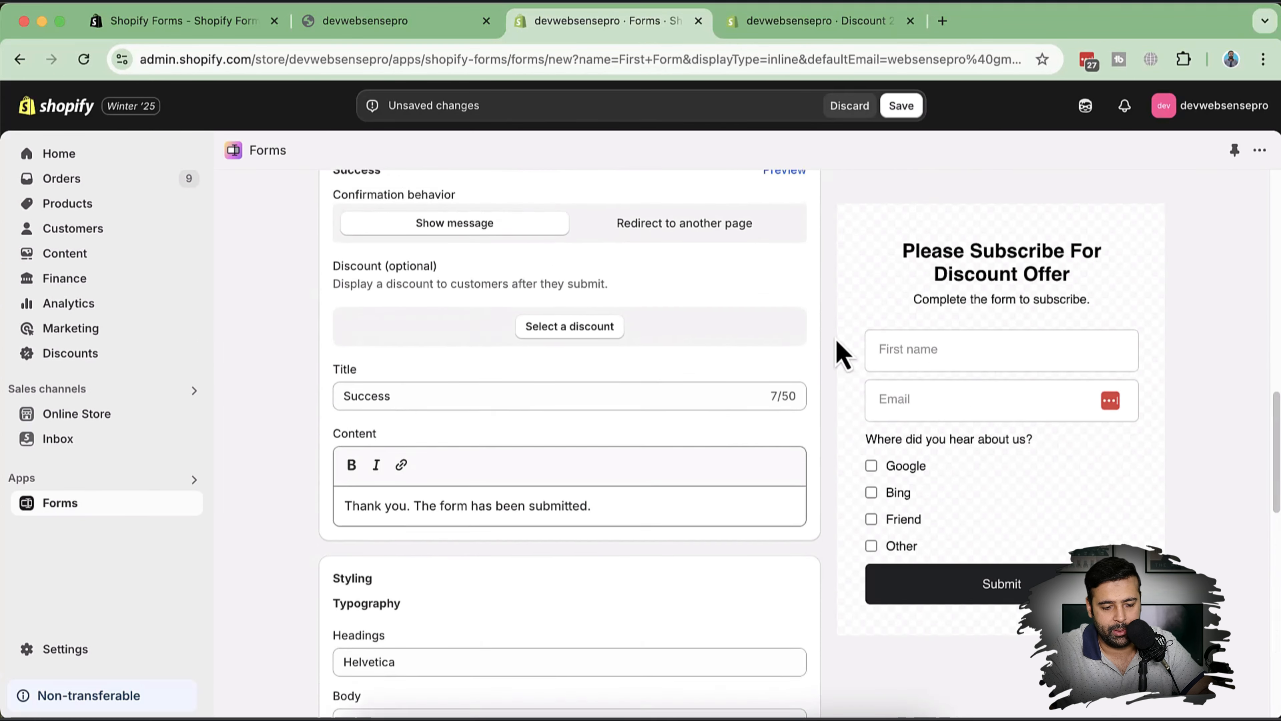
pyautogui.click(903, 105)
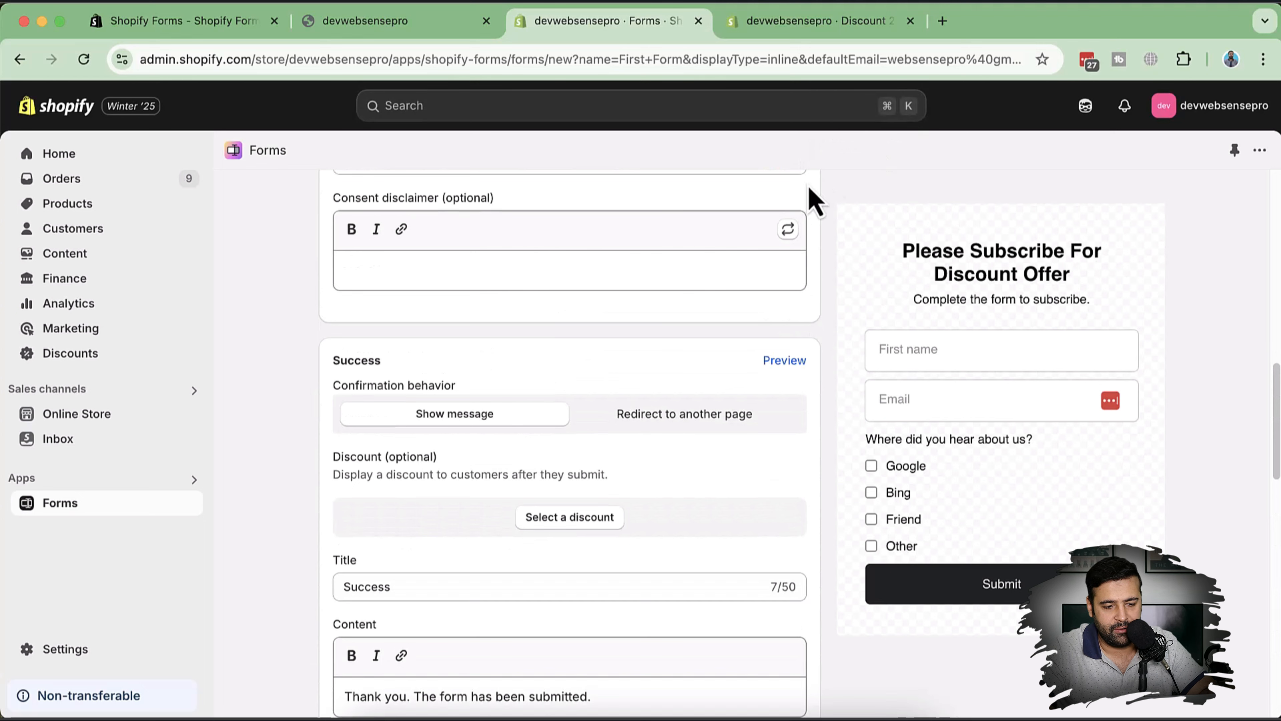
pyautogui.scroll(-2, 835, 312)
pyautogui.scroll(6, 838, 321)
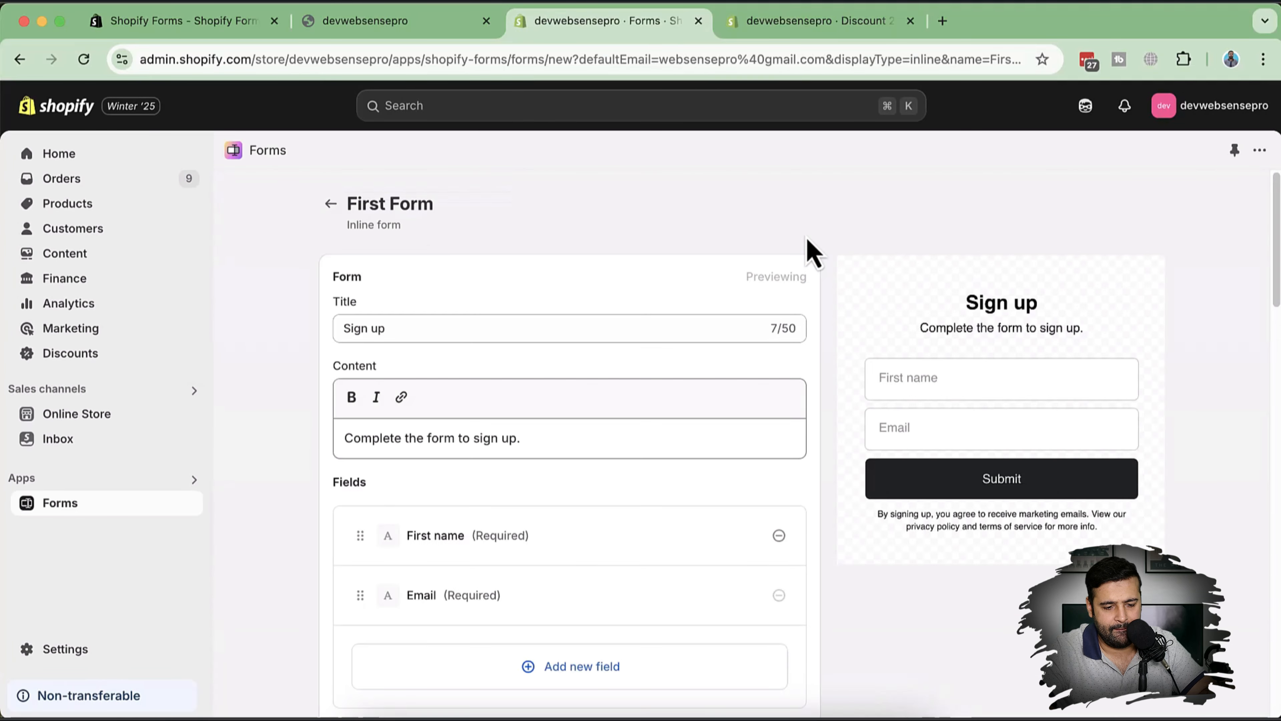
# Select the 20off discount for the form's Success section
pyautogui.scroll(-10, 810, 250)
pyautogui.scroll(-8, 809, 250)
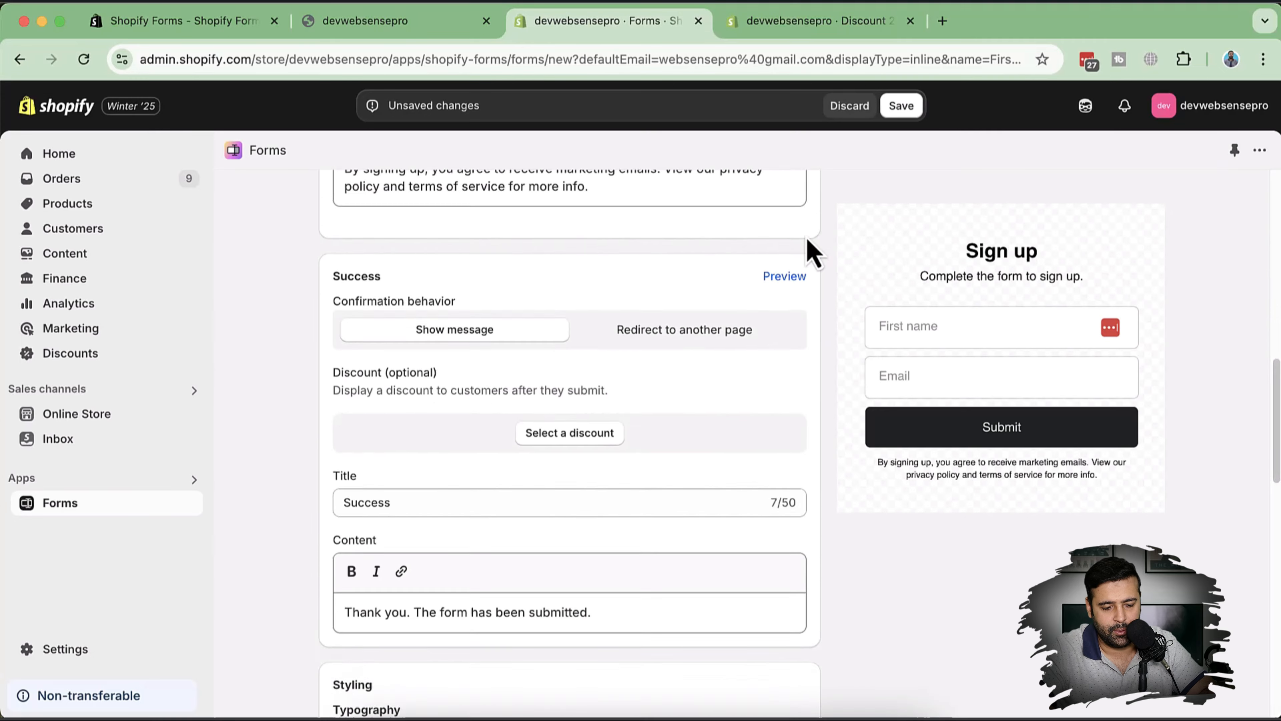
pyautogui.click(580, 339)
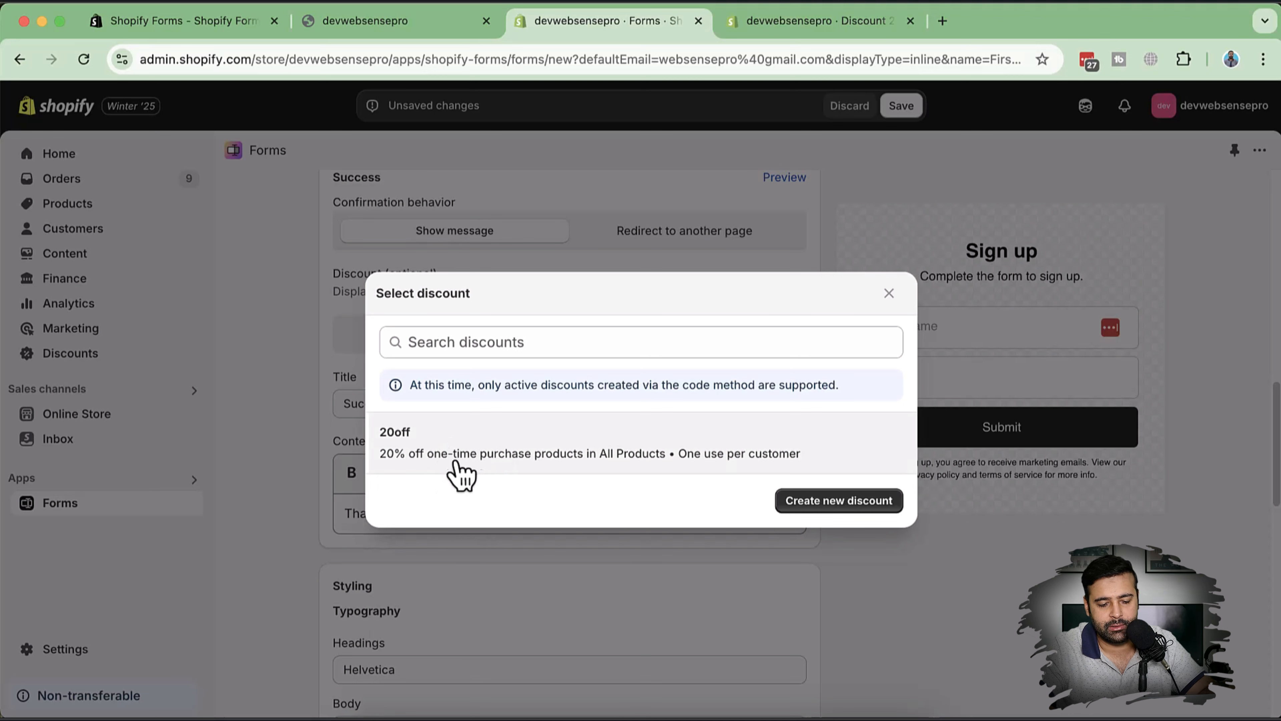
pyautogui.click(530, 473)
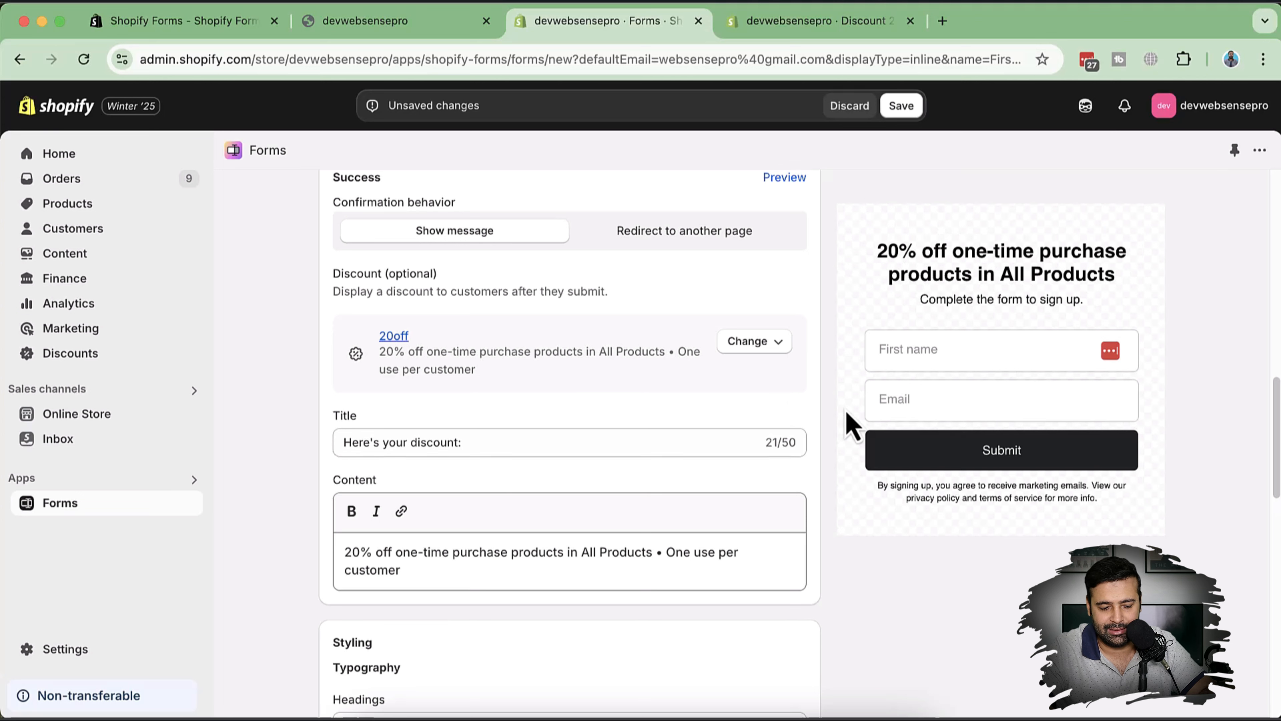
# Review the success message title and content and the main form title filled in from the selected discount
pyautogui.scroll(-3, 847, 412)
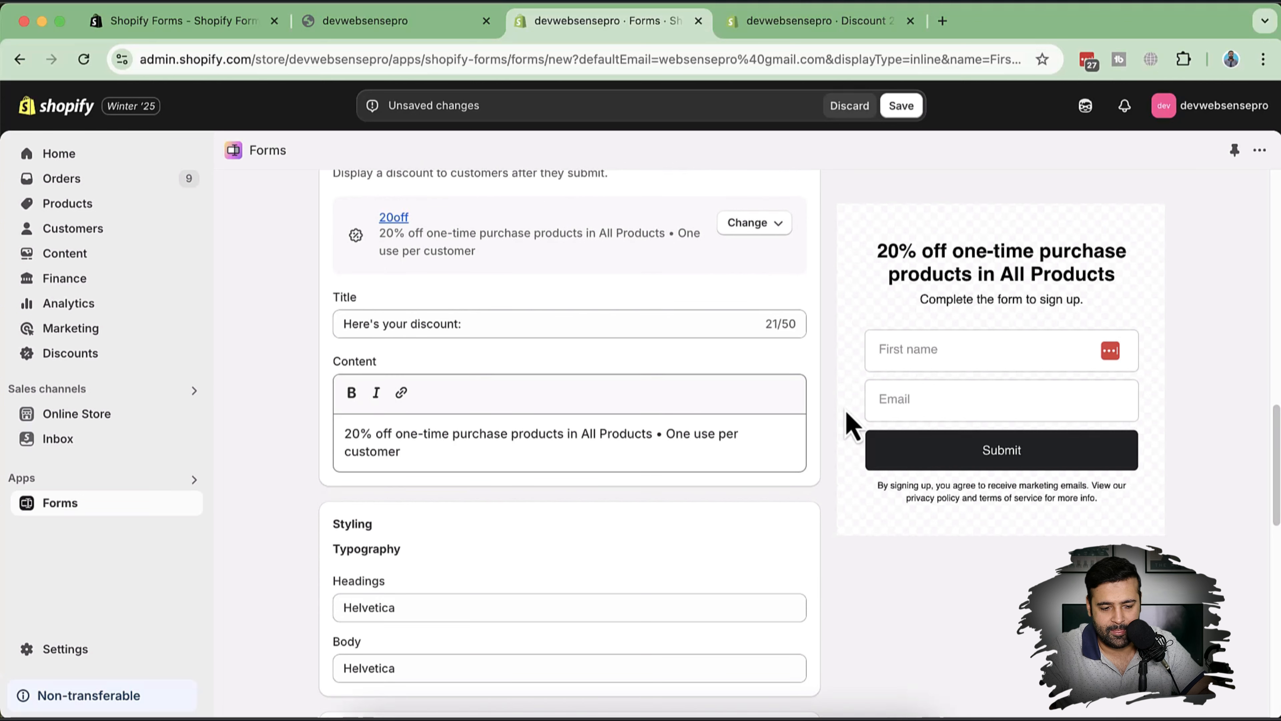
pyautogui.scroll(-1, 850, 424)
pyautogui.scroll(10, 850, 424)
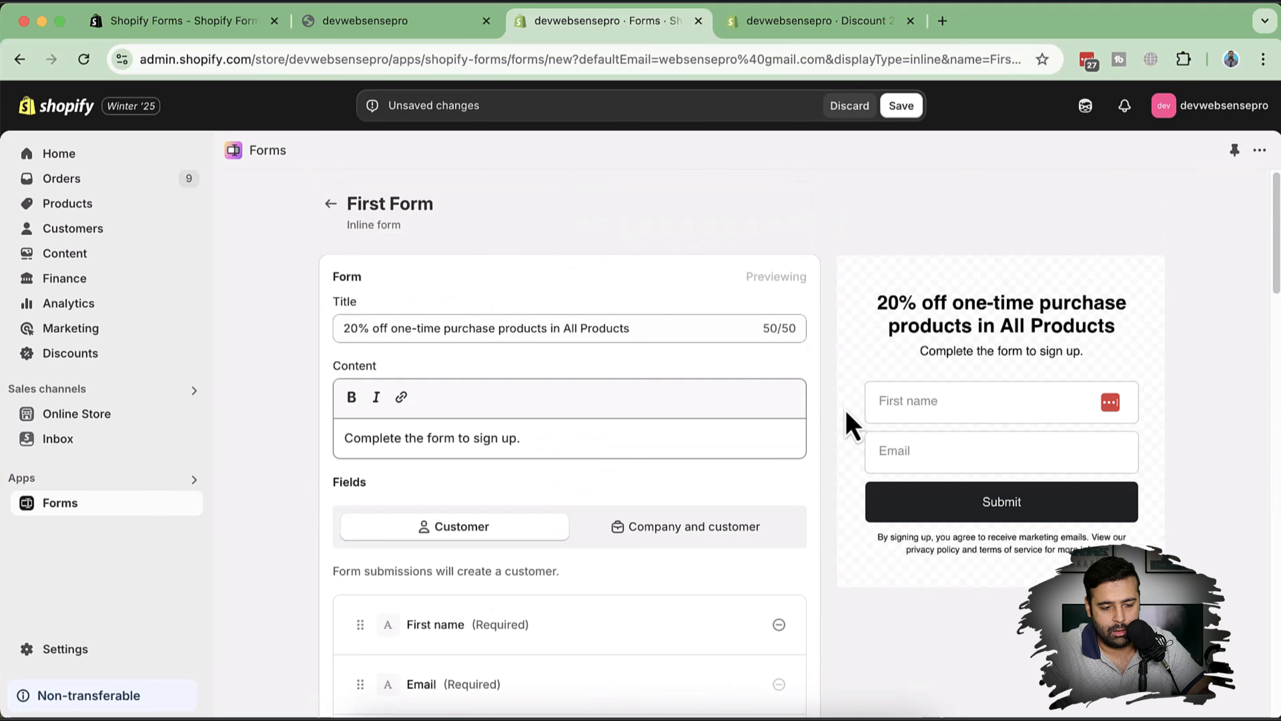
pyautogui.tripleClick(696, 329)
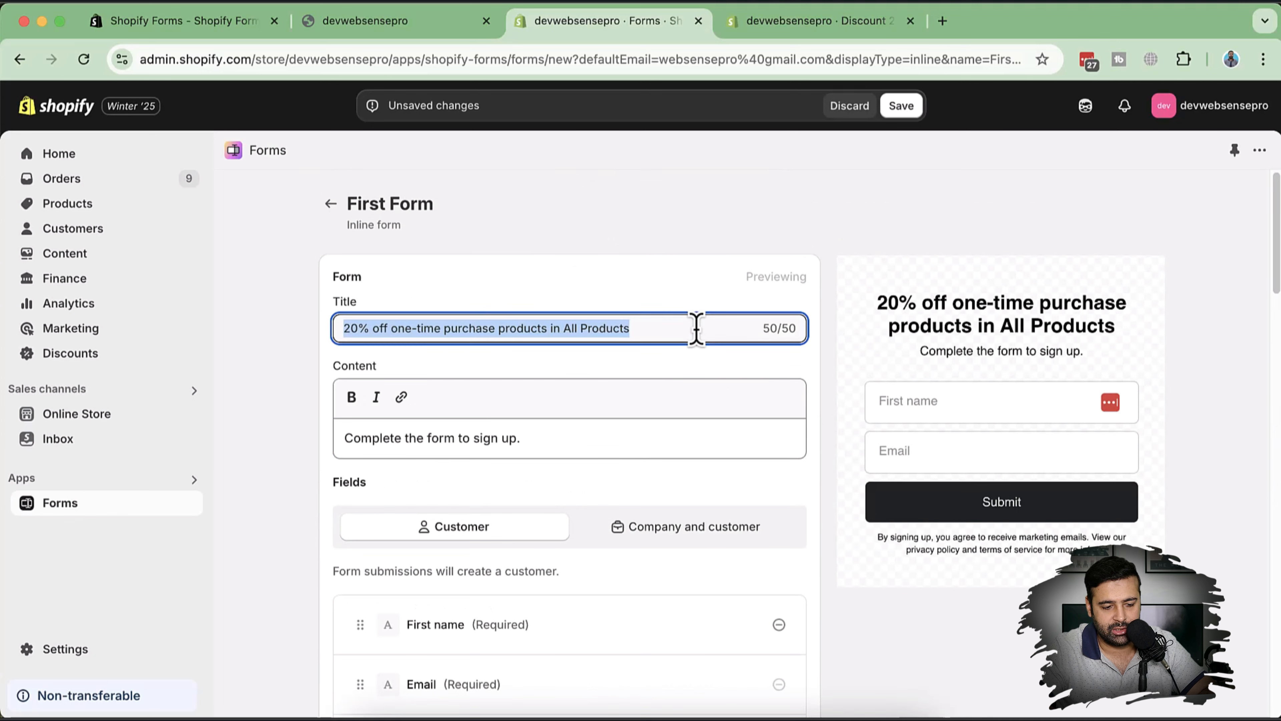
# Examine the form's Styling, Tags and Placement settings
pyautogui.scroll(-15, 857, 328)
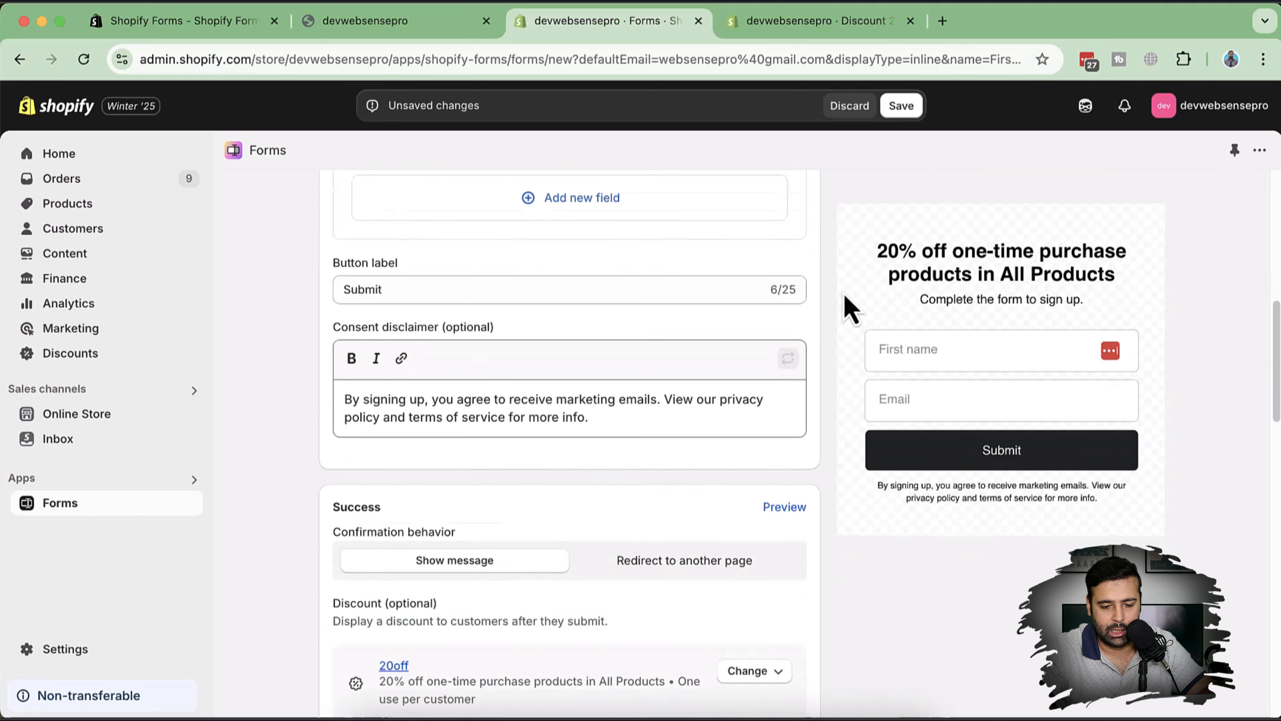
pyautogui.scroll(-6, 851, 308)
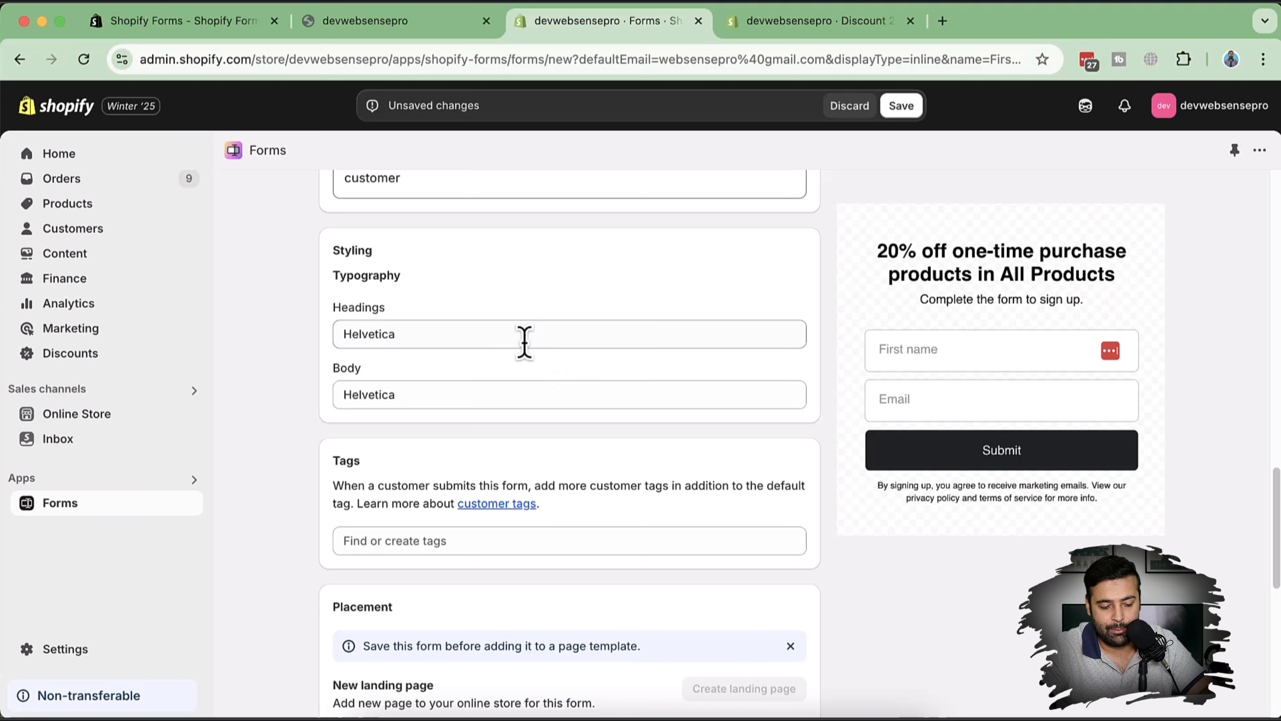
pyautogui.scroll(-3, 572, 389)
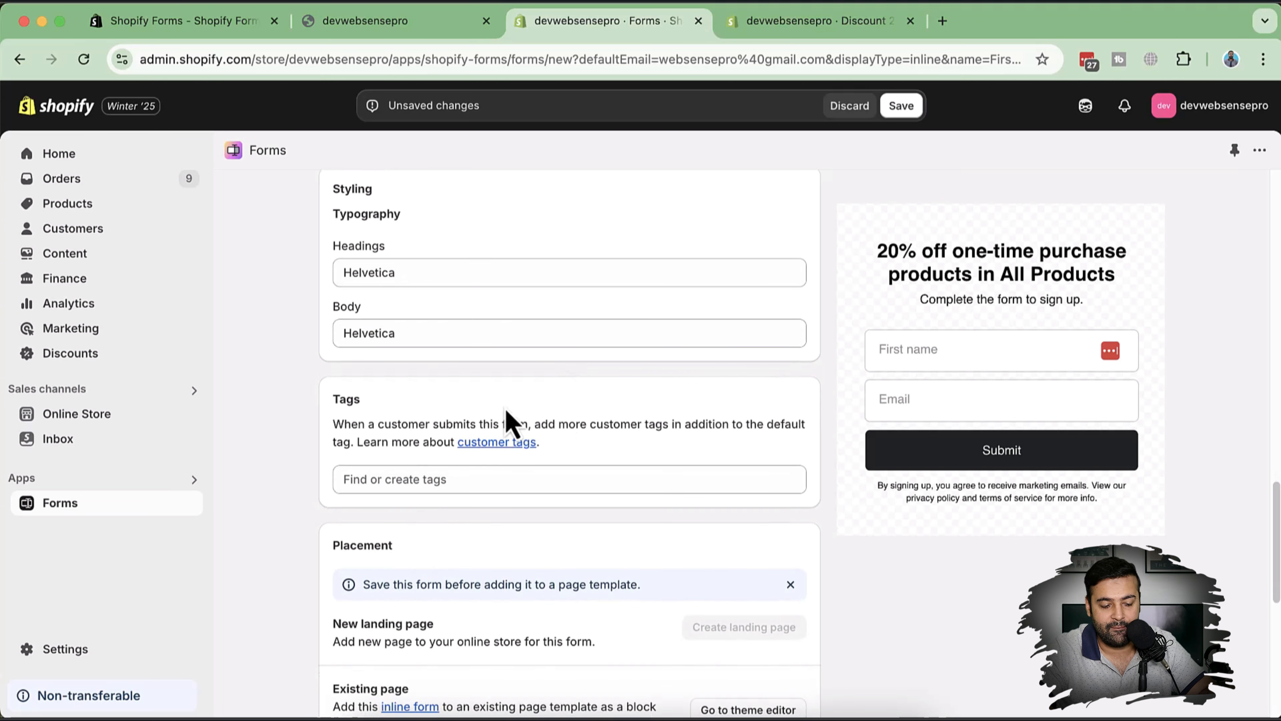
pyautogui.click(495, 486)
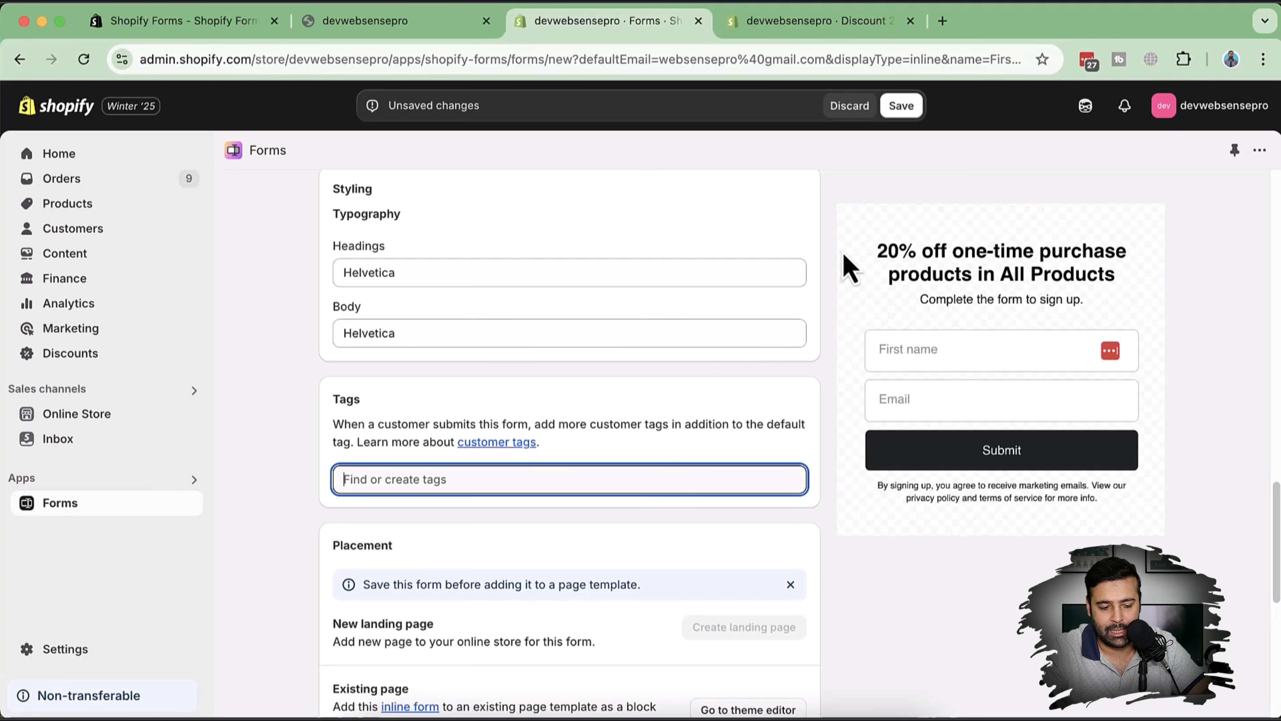
pyautogui.scroll(-3, 596, 379)
pyautogui.scroll(-4, 825, 289)
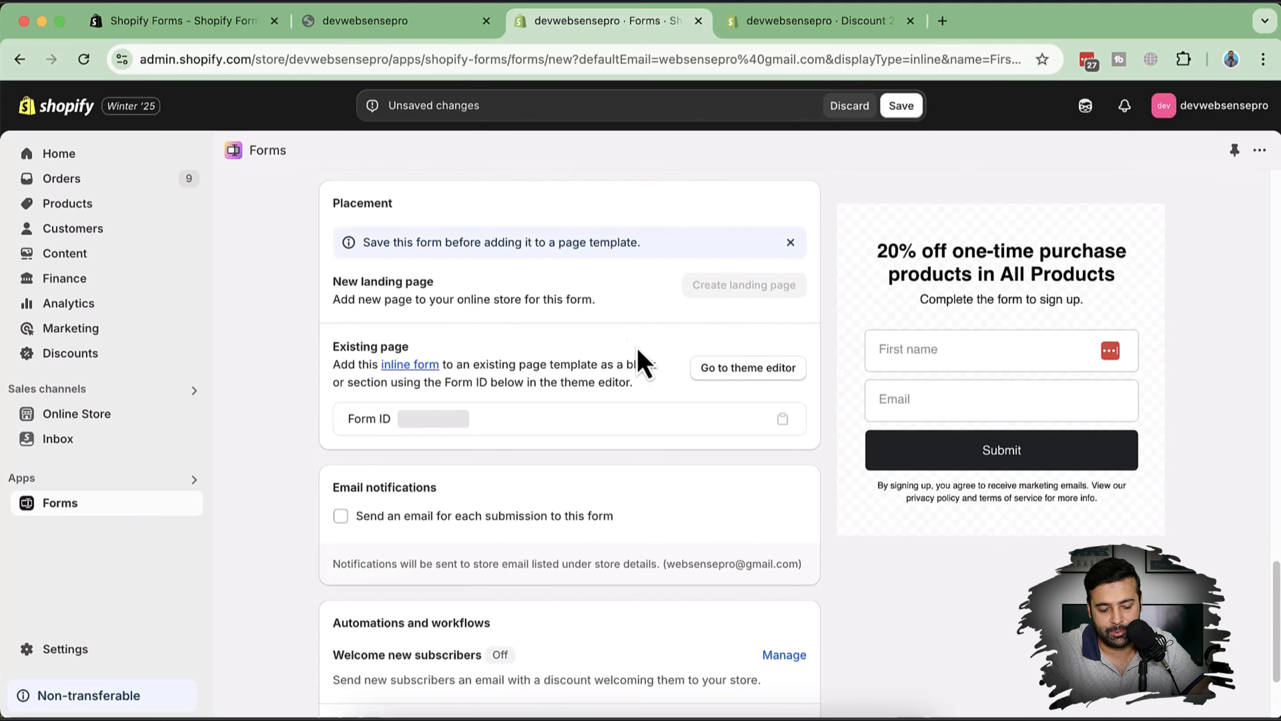
pyautogui.scroll(-2, 640, 361)
pyautogui.scroll(-1, 646, 363)
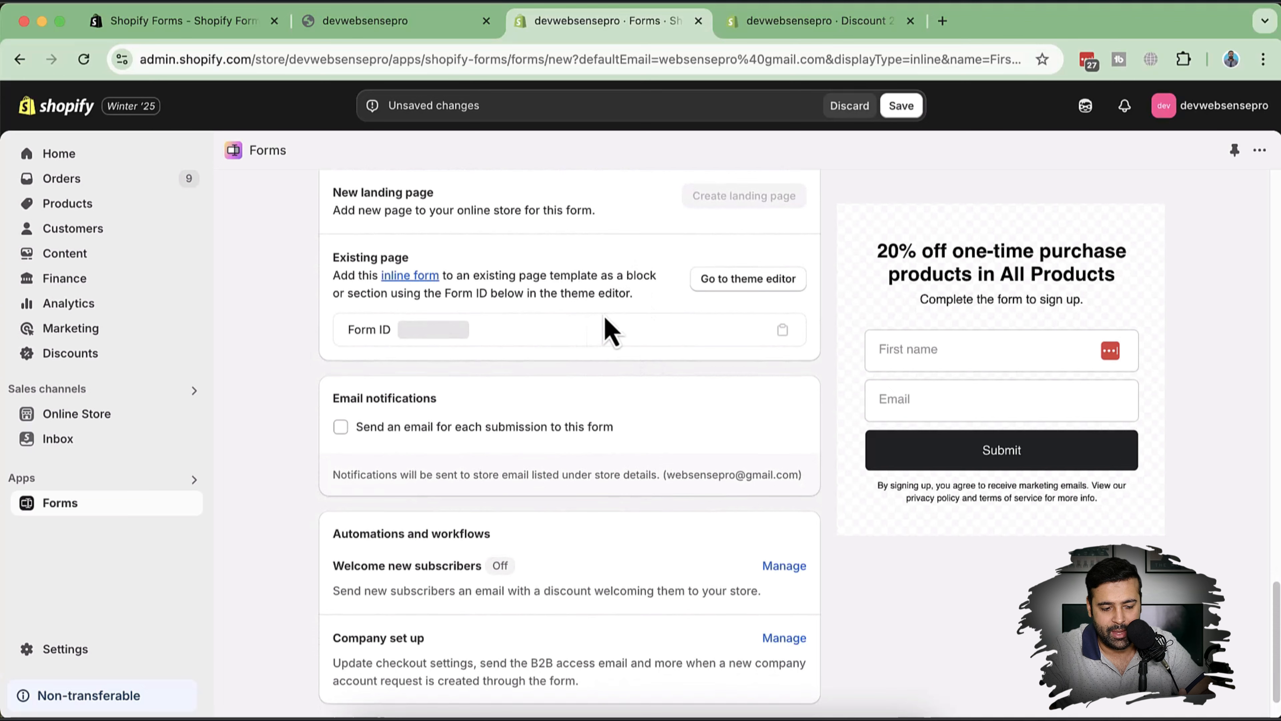
# Check which address receives email notifications and view the Welcome new subscribers automation template, closing it to return to the form
pyautogui.scroll(-2, 677, 326)
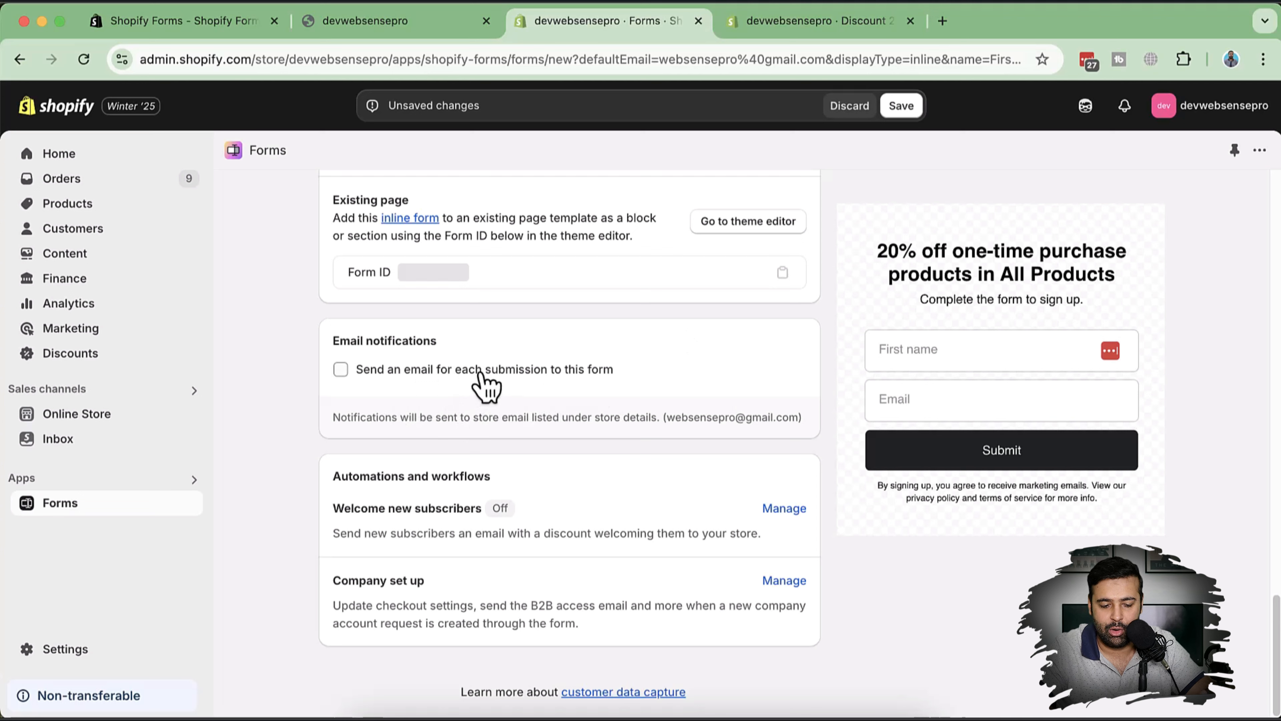
pyautogui.moveTo(667, 417); pyautogui.dragTo(800, 414)
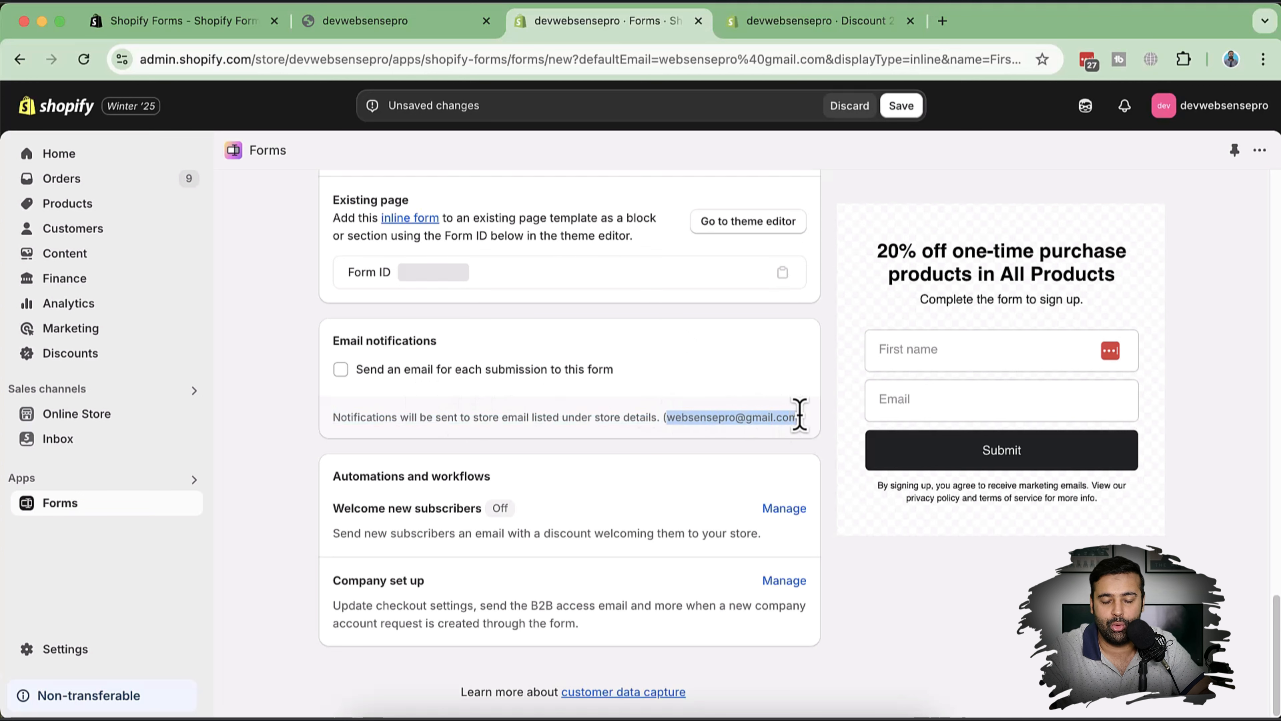
pyautogui.click(778, 417)
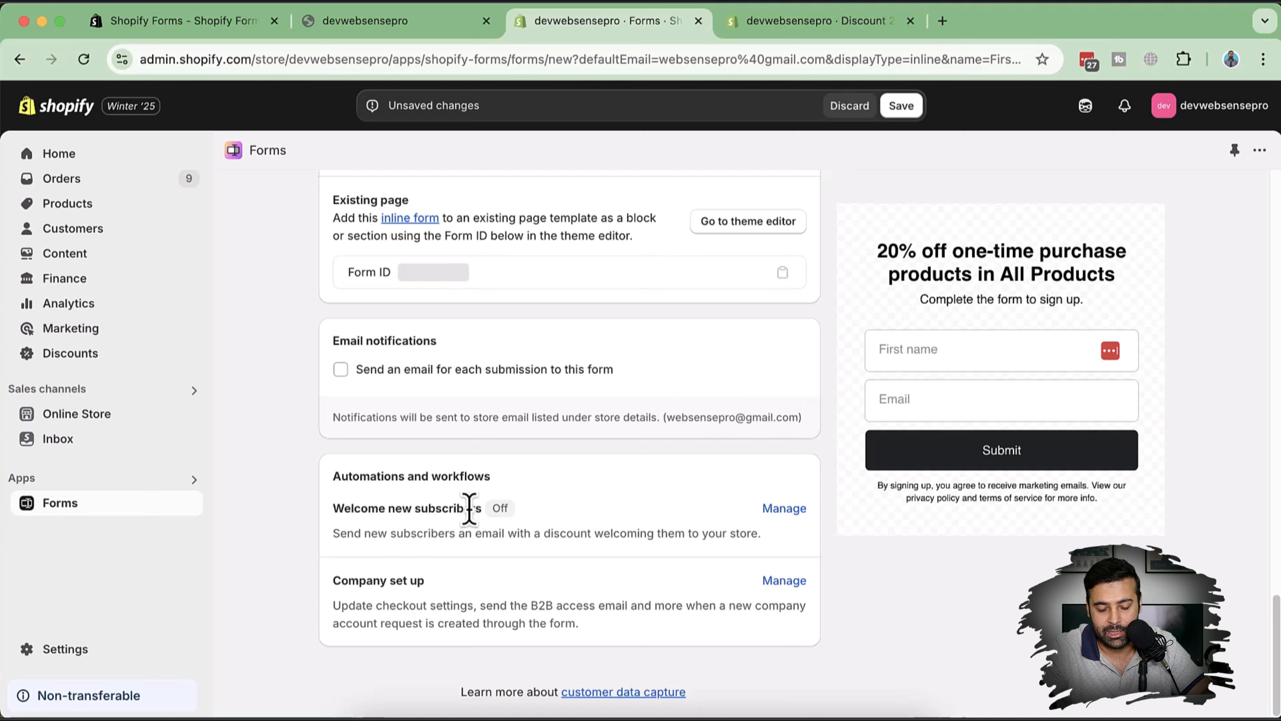
pyautogui.click(772, 509)
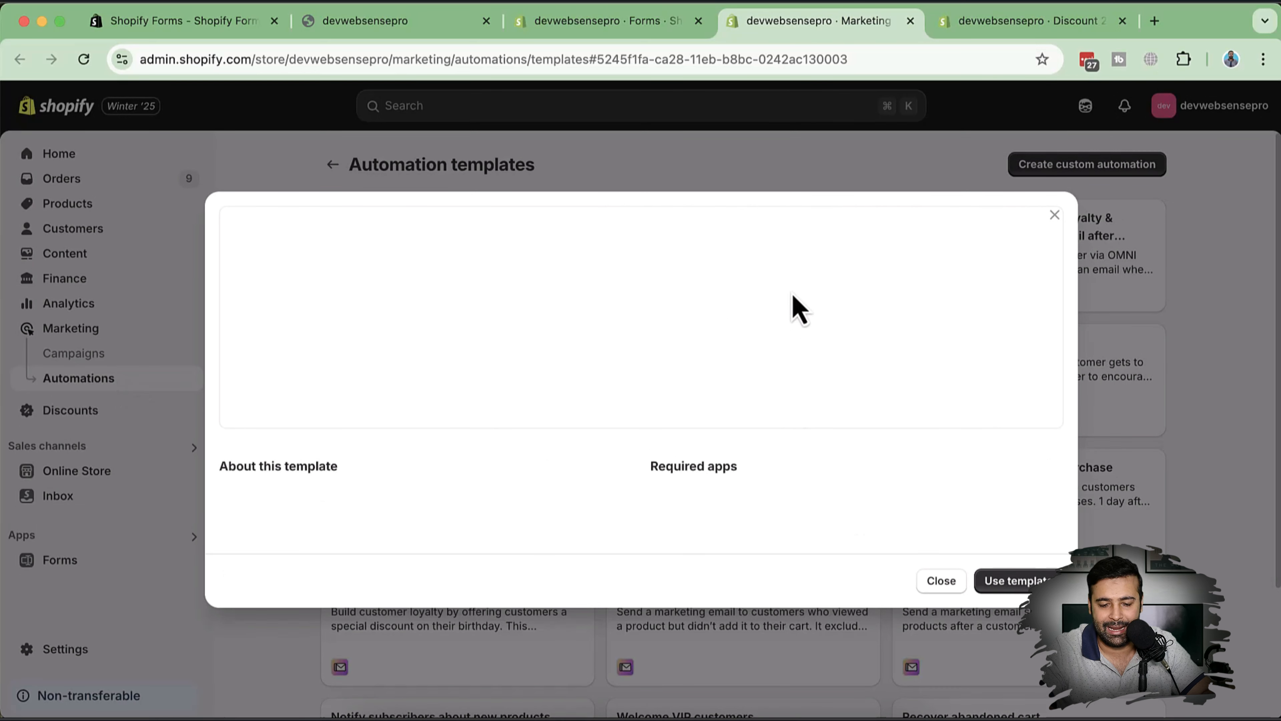
pyautogui.click(910, 21)
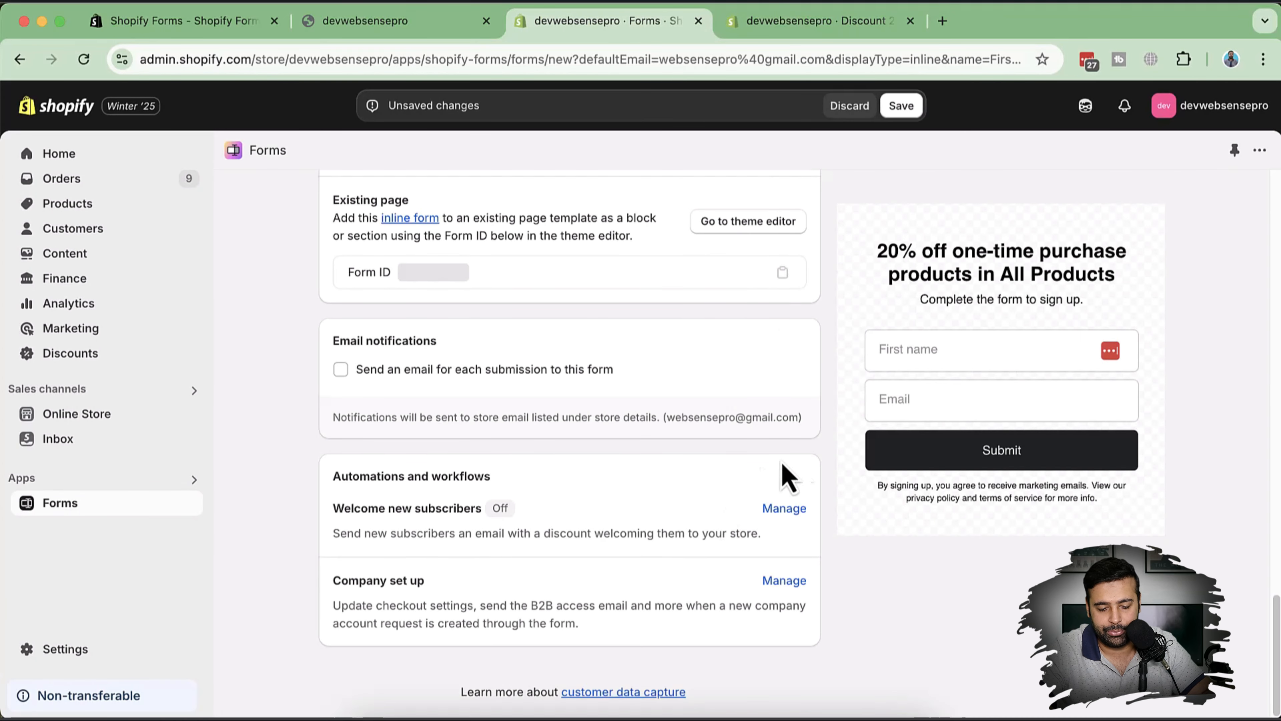
# Read the Company set up description under Automations and workflows
pyautogui.tripleClick(449, 624)
pyautogui.tripleClick(412, 603)
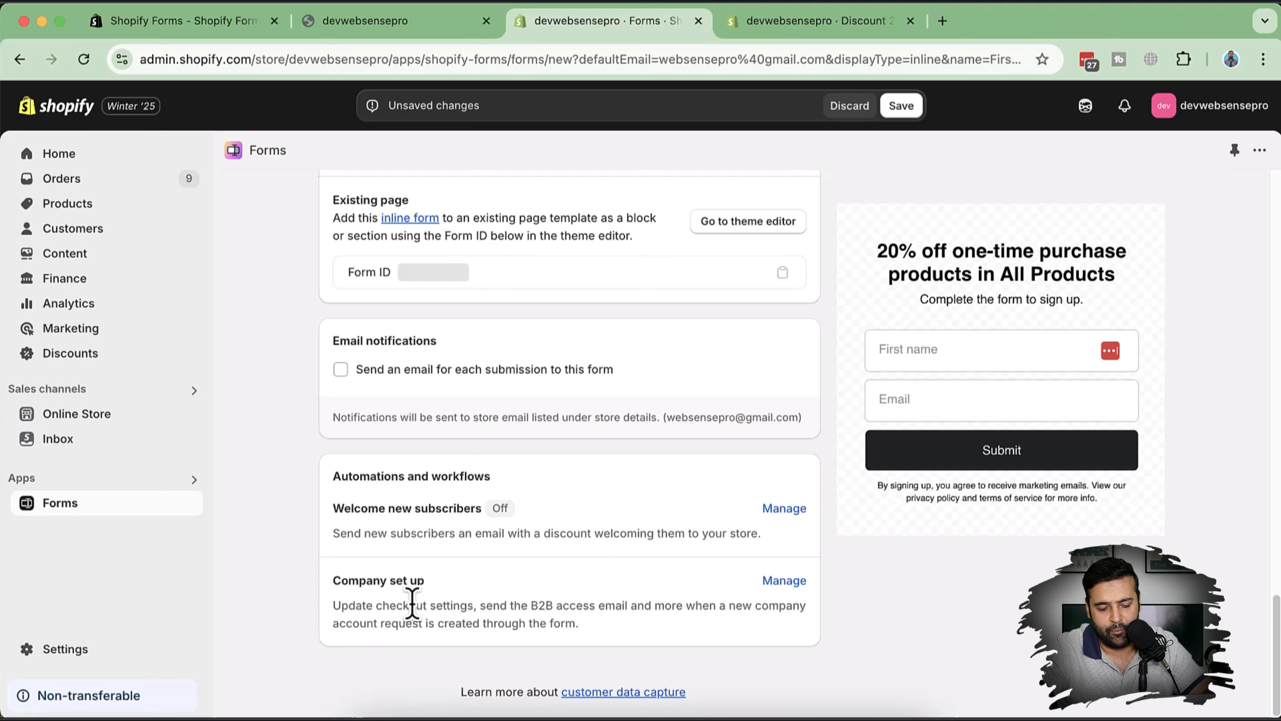
pyautogui.click(376, 608)
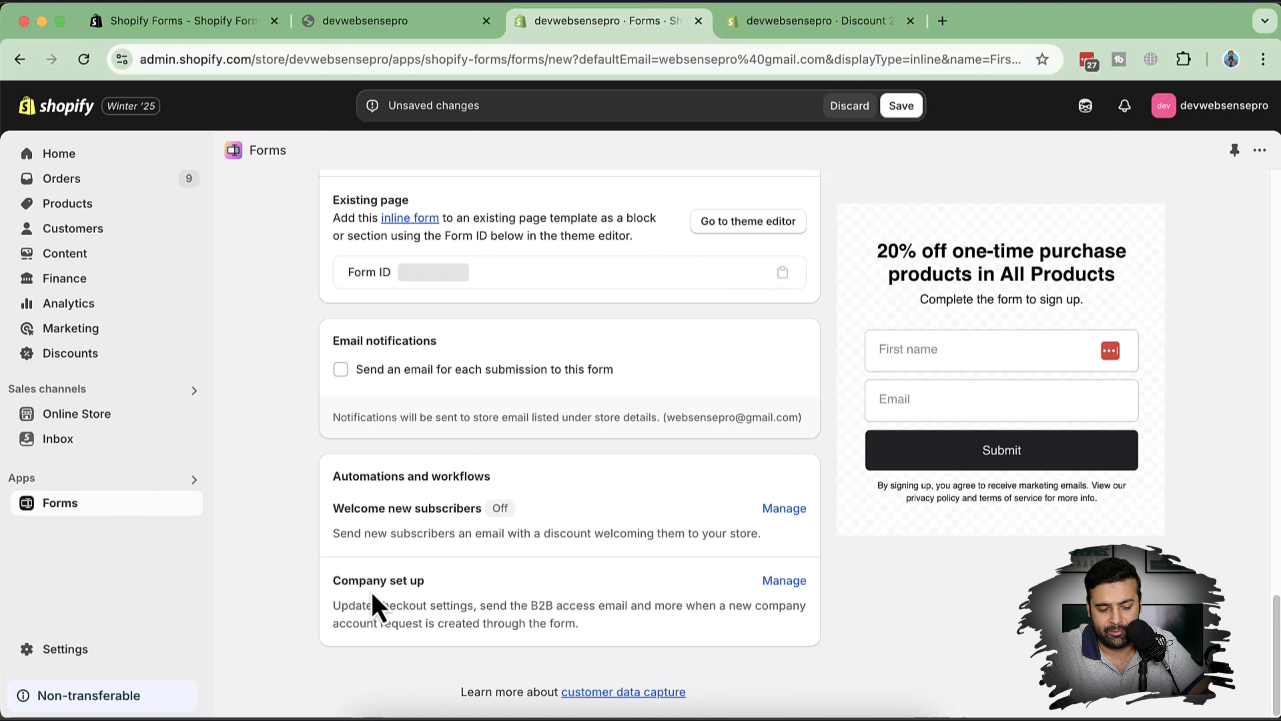
pyautogui.click(488, 607)
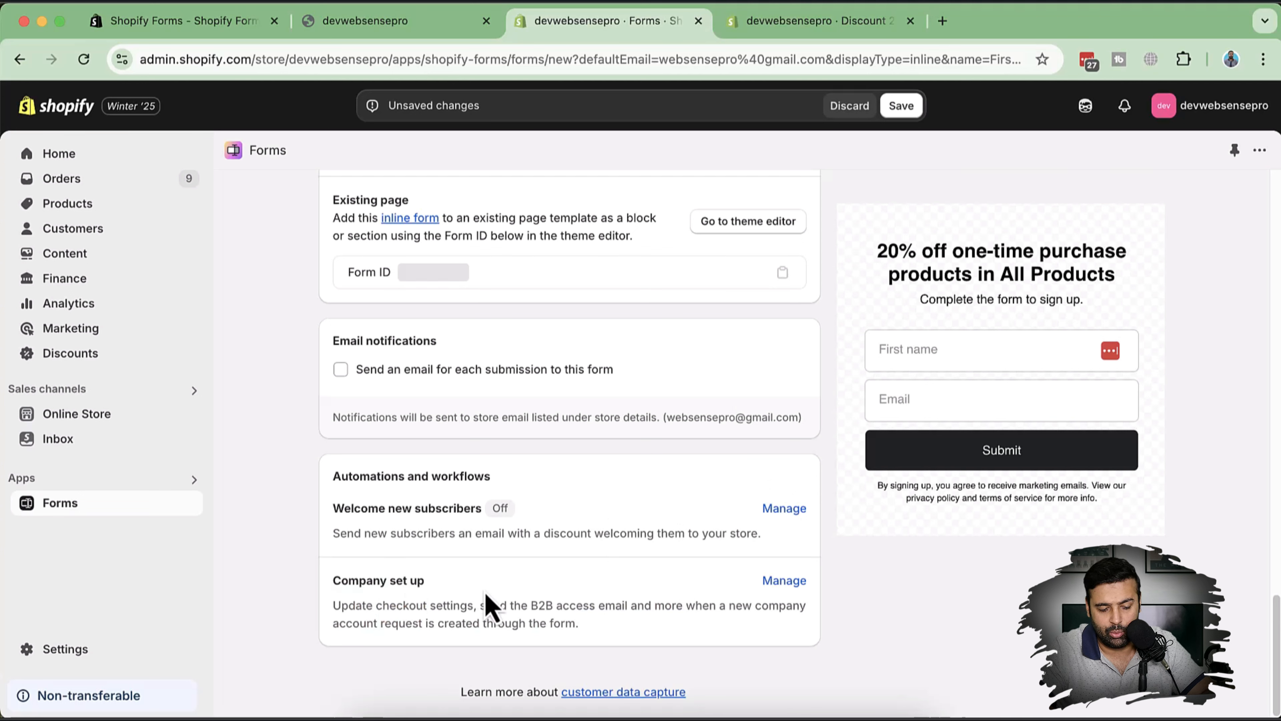
pyautogui.tripleClick(519, 603)
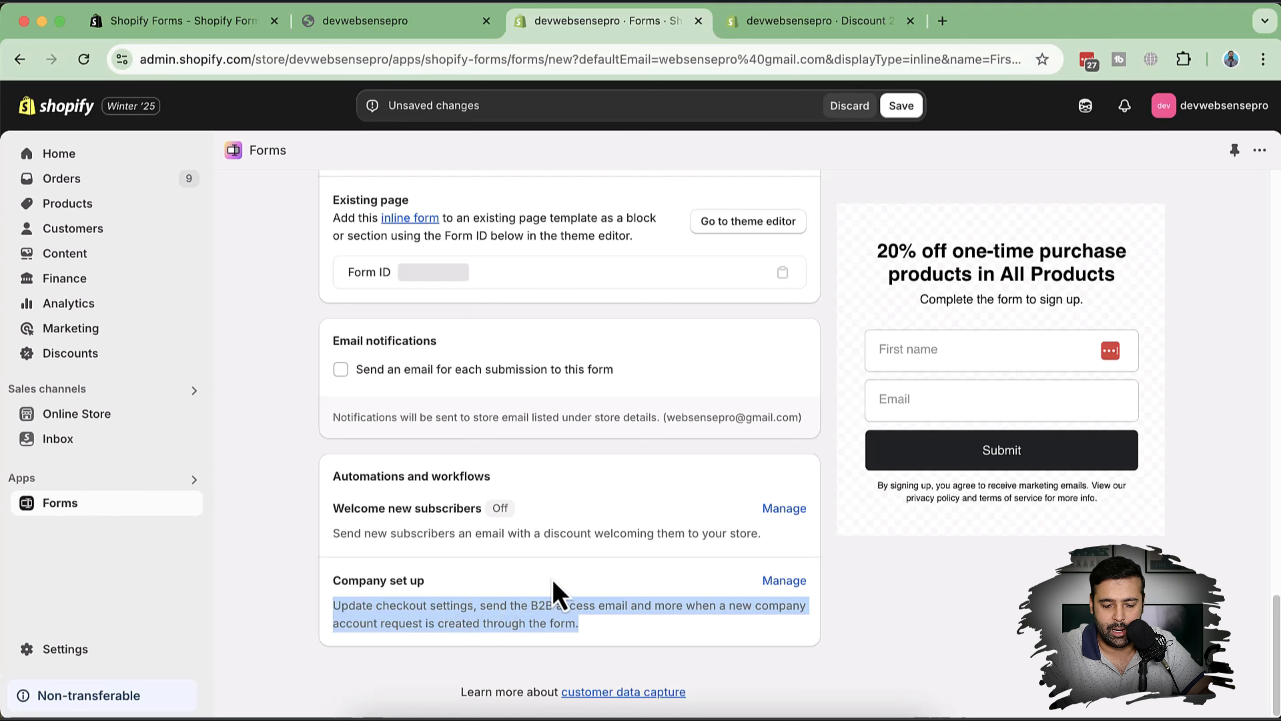
# Save First Form with the 20off discount attached
pyautogui.scroll(20, 845, 535)
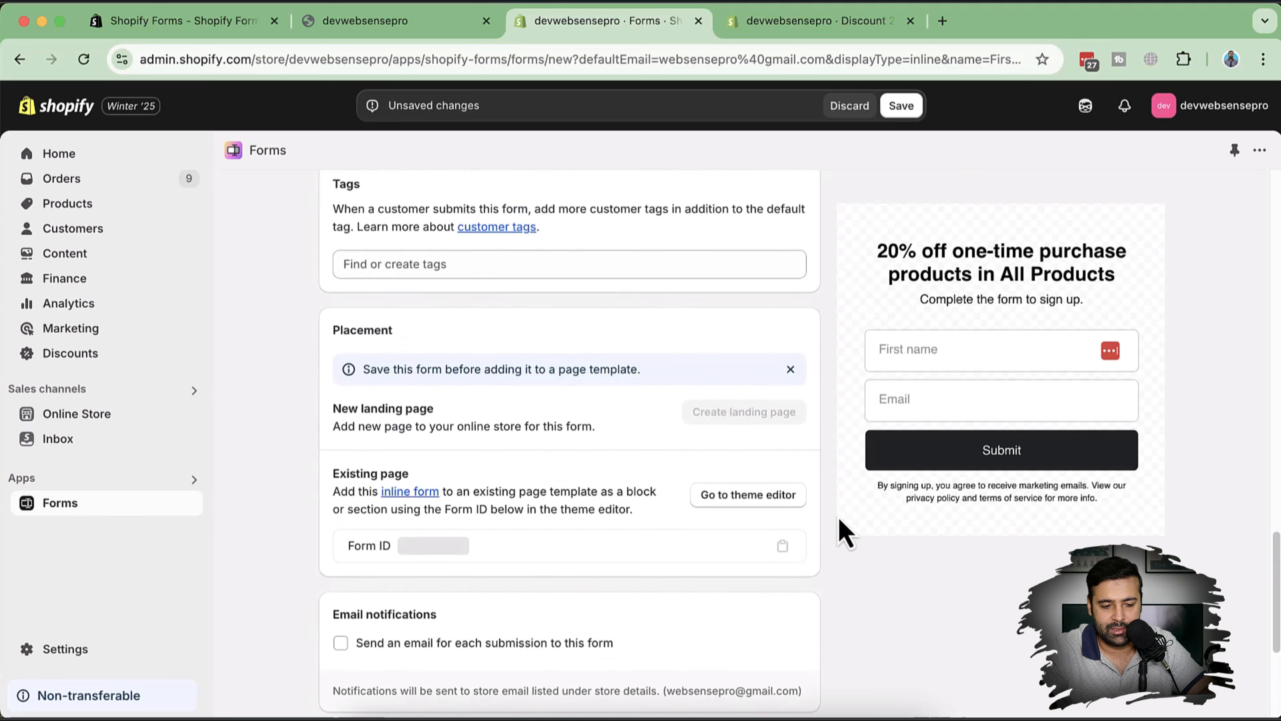
pyautogui.scroll(2, 840, 520)
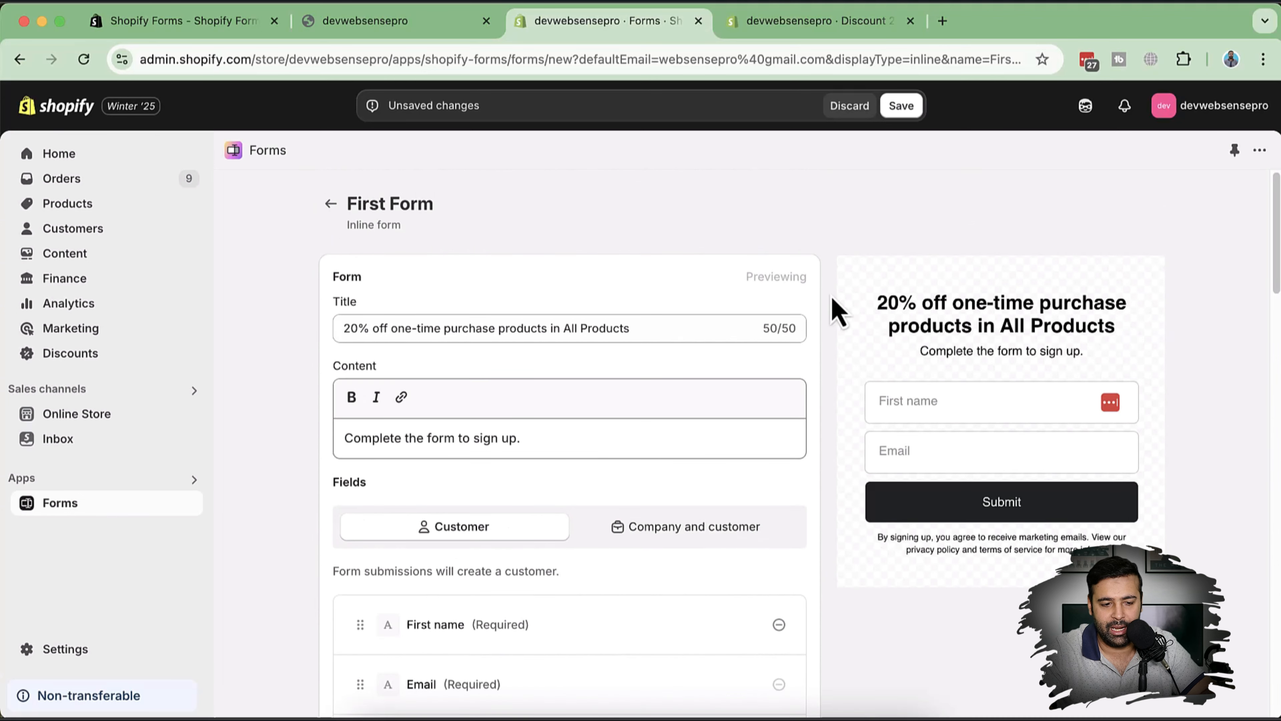
pyautogui.click(902, 107)
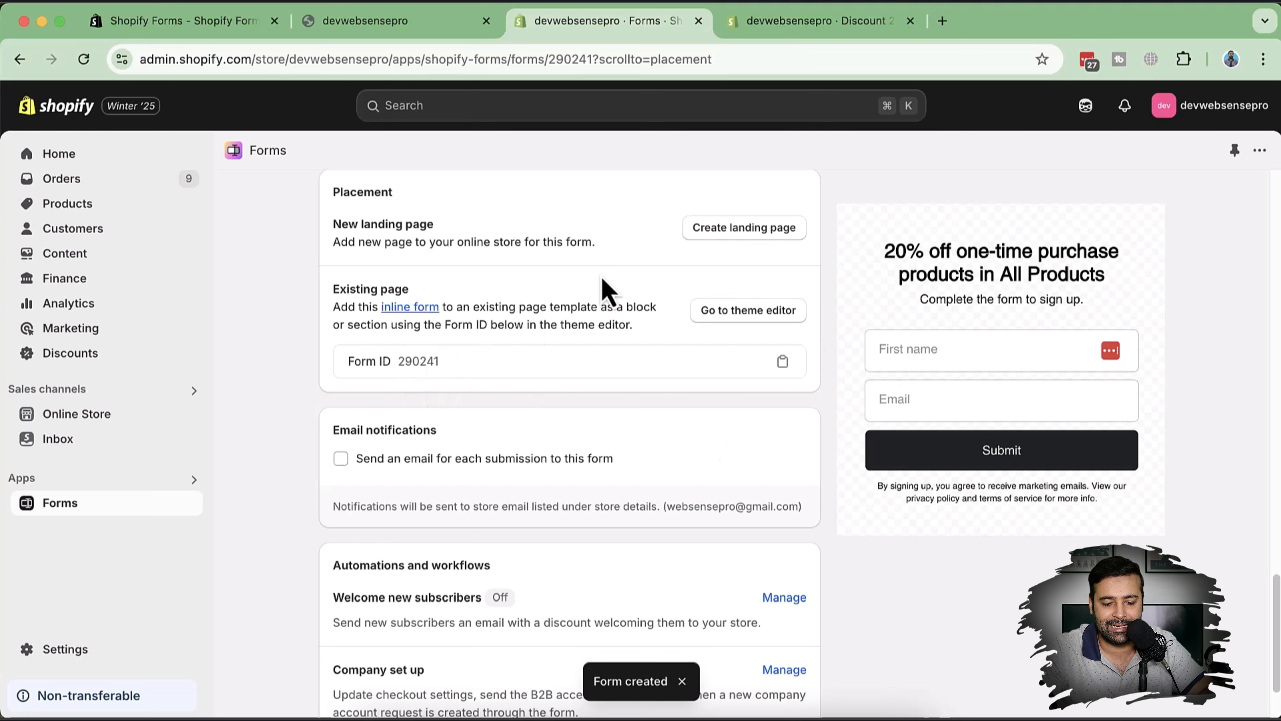
# Open the theme editor for the Home page and add the Forms app block as a new section at the end of the template
pyautogui.click(751, 314)
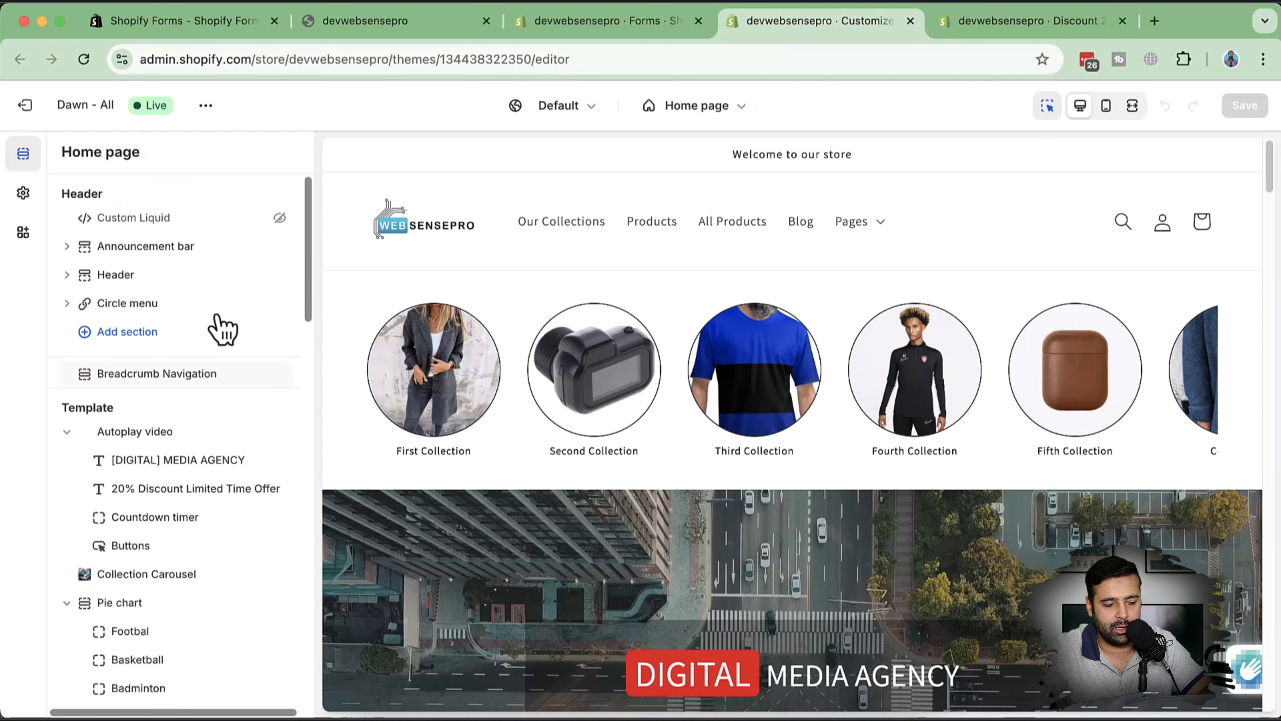
pyautogui.scroll(-20, 219, 328)
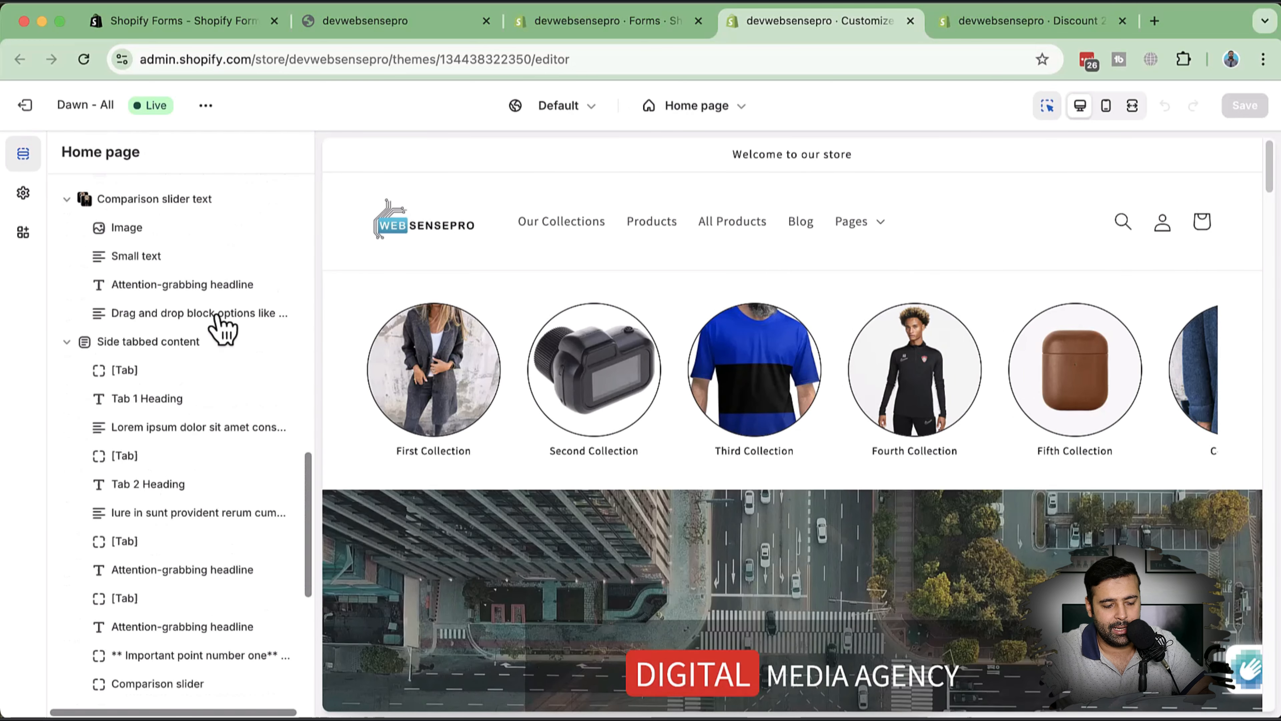
pyautogui.scroll(-3, 222, 328)
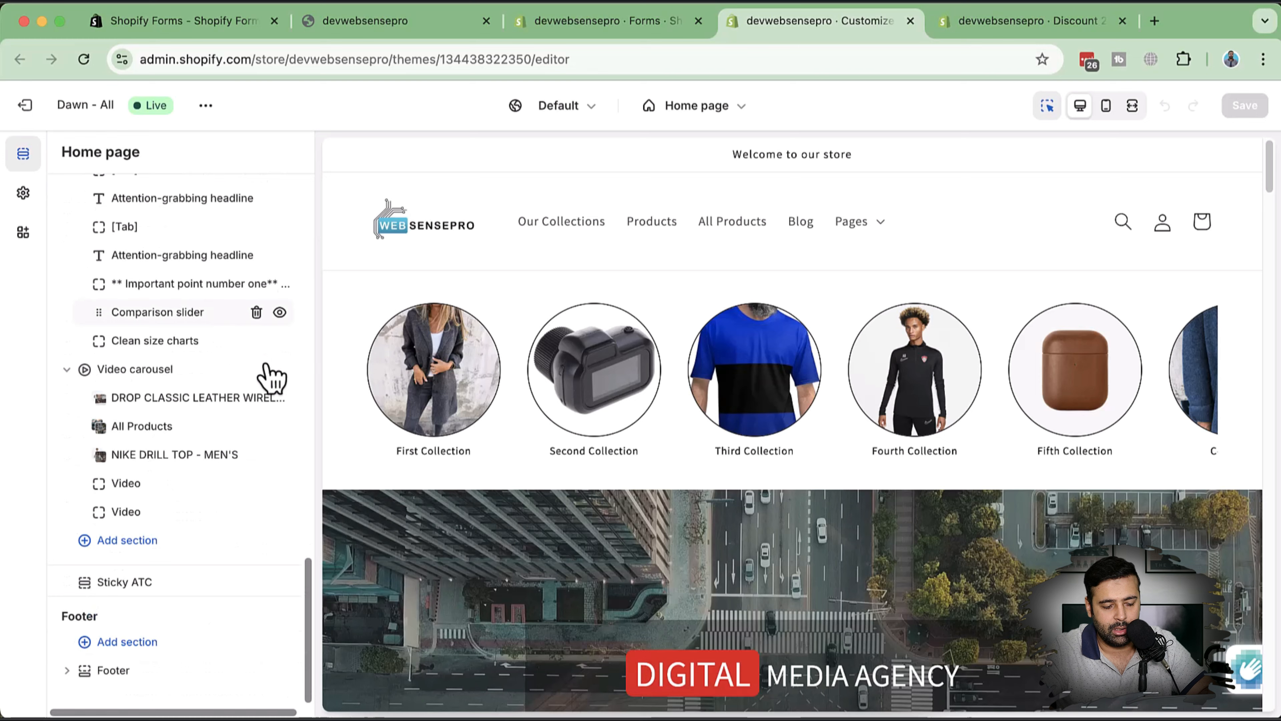
pyautogui.click(164, 552)
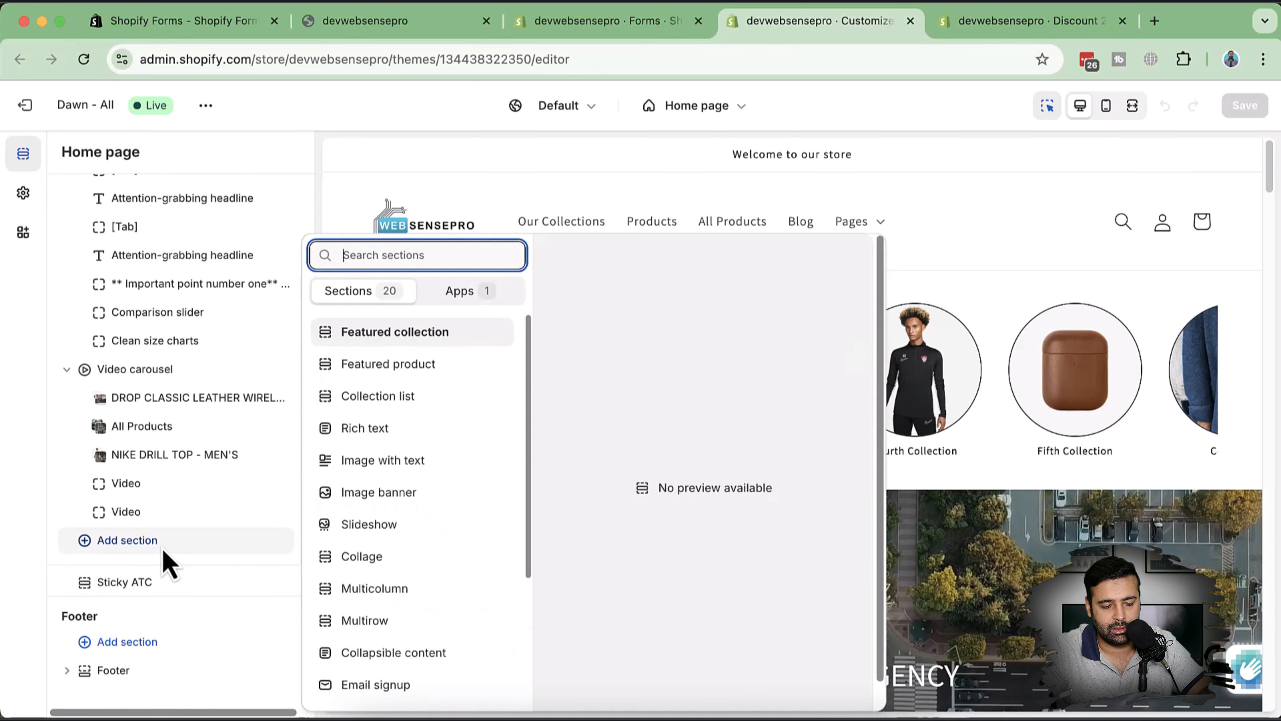
pyautogui.click(461, 301)
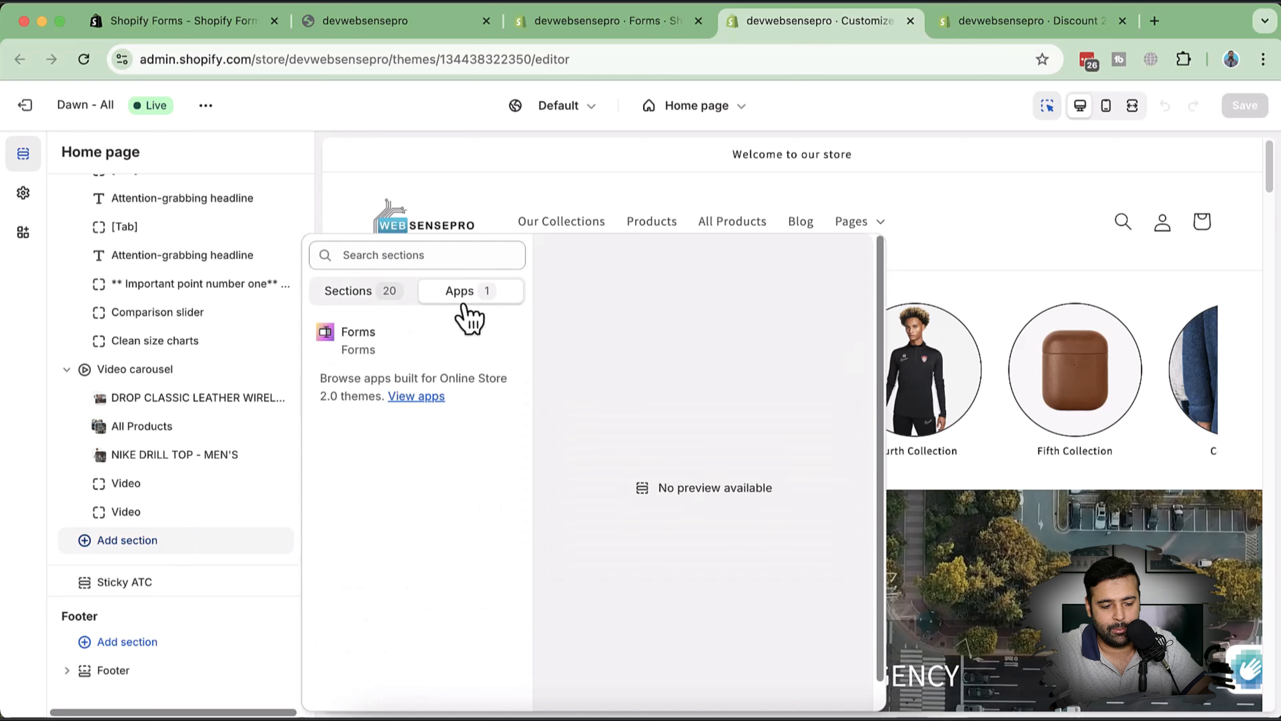
pyautogui.click(401, 348)
pyautogui.scroll(-2, 237, 332)
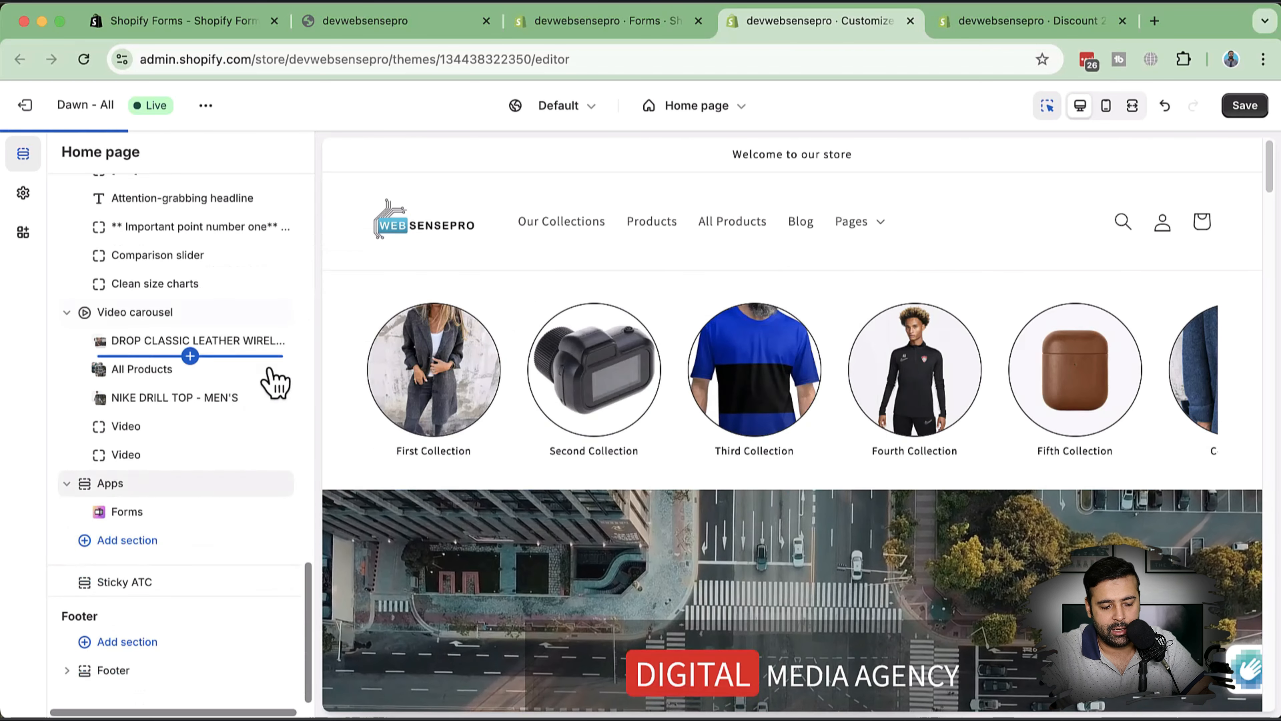
# Copy the form's ID from its Placement settings and enter 290241 as the Form ID of the new Forms block
pyautogui.click(151, 511)
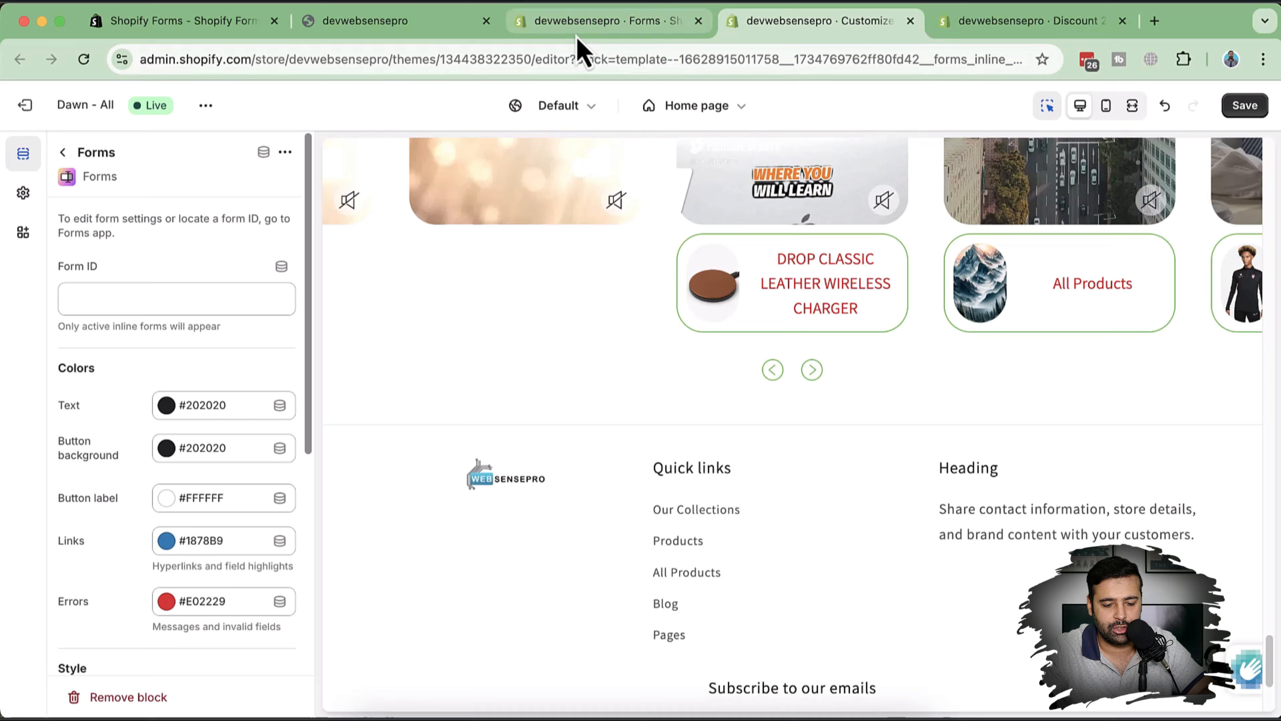
pyautogui.click(579, 30)
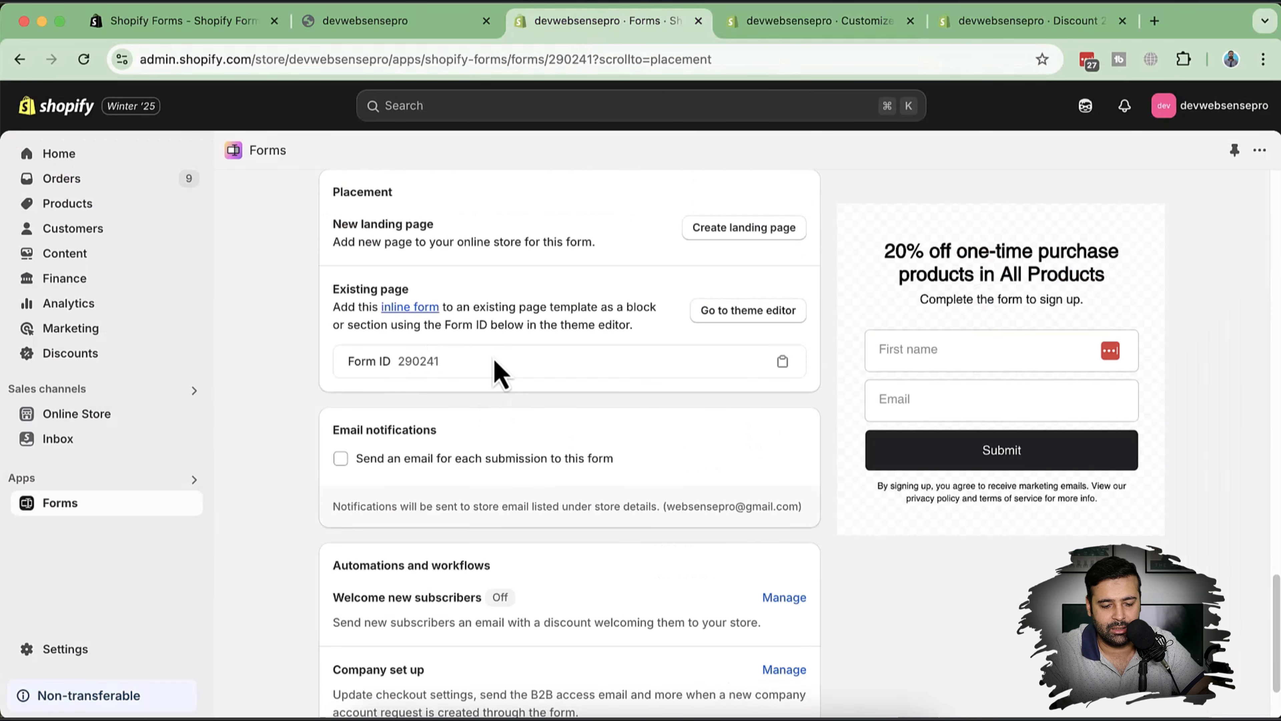
pyautogui.click(782, 362)
pyautogui.click(802, 22)
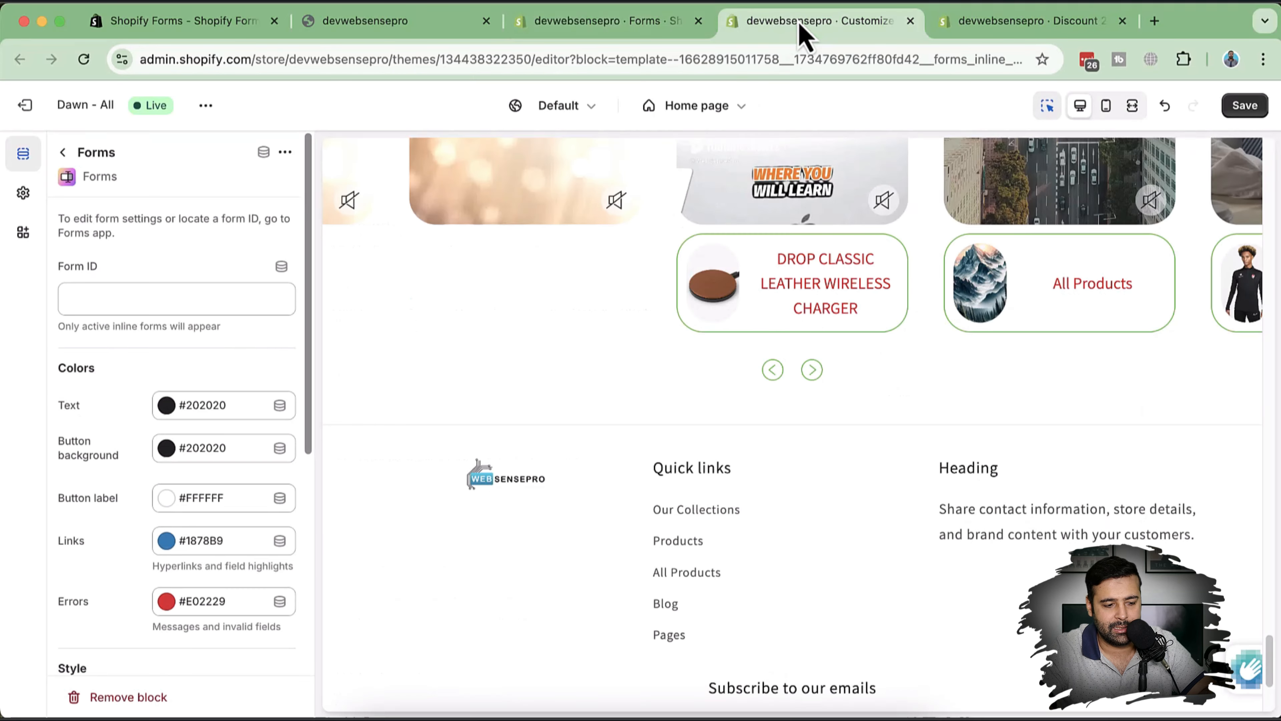
pyautogui.click(172, 294)
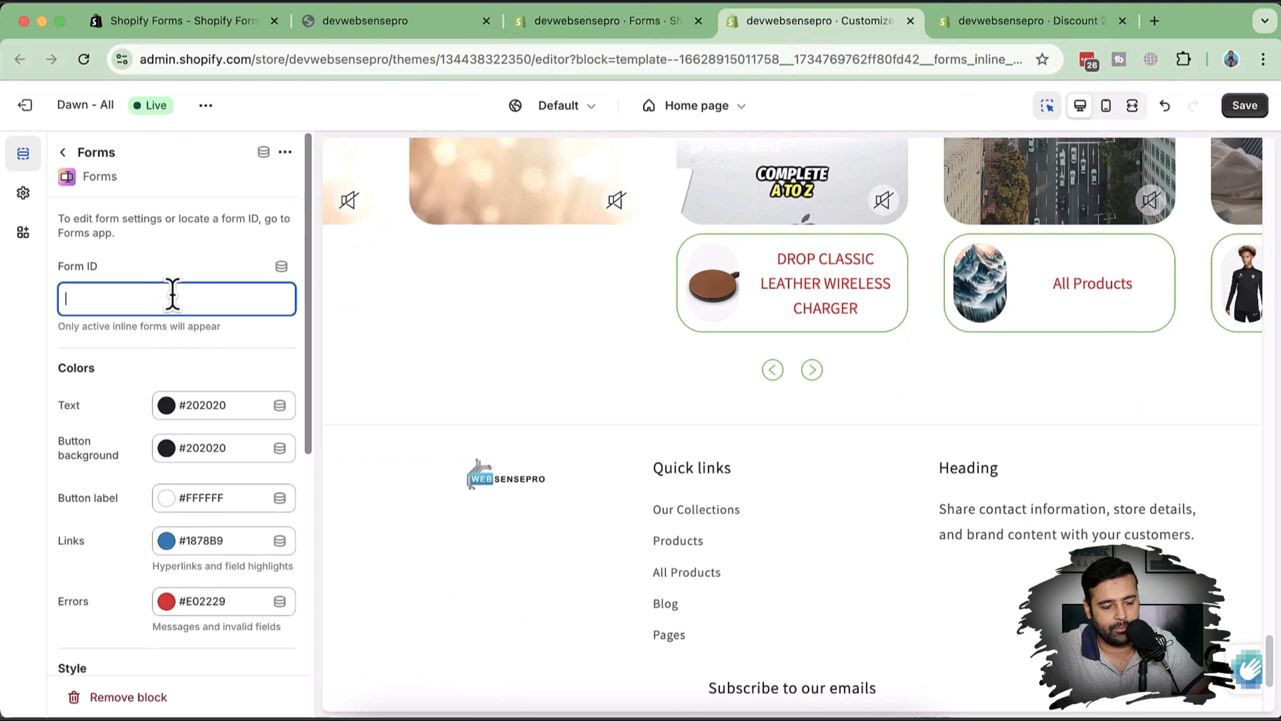
pyautogui.press('cmd+v')
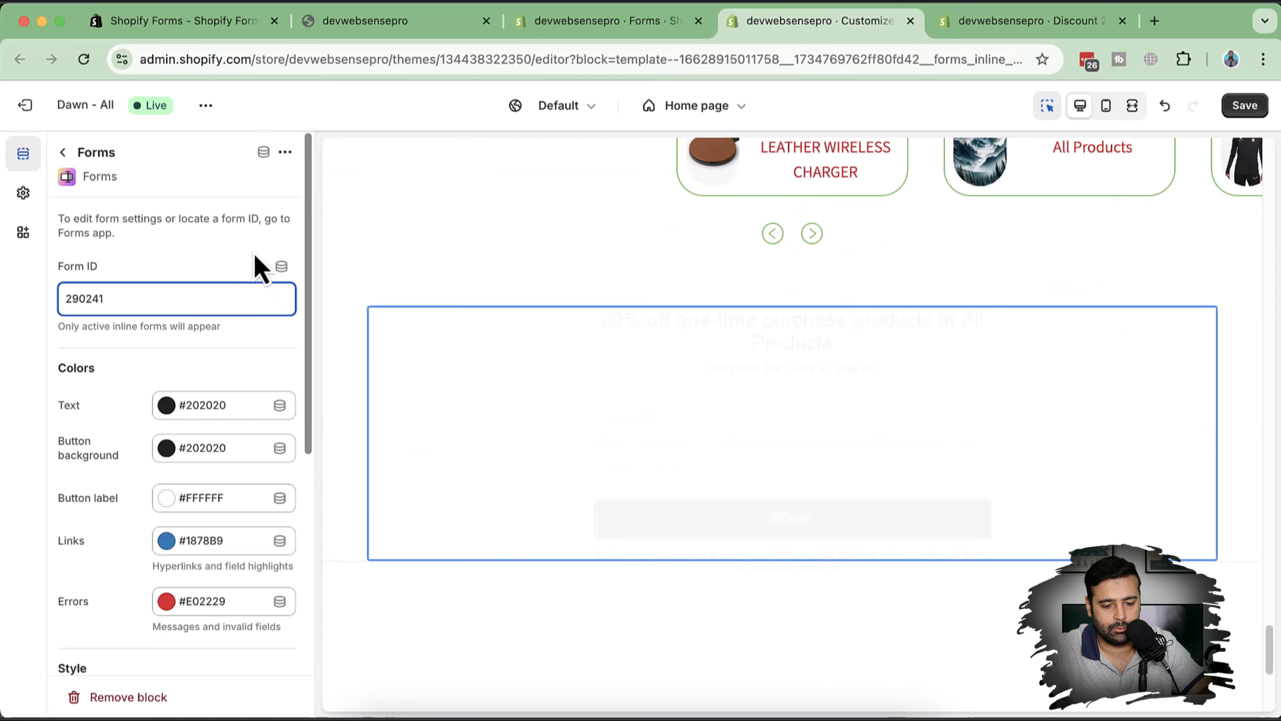
pyautogui.click(661, 447)
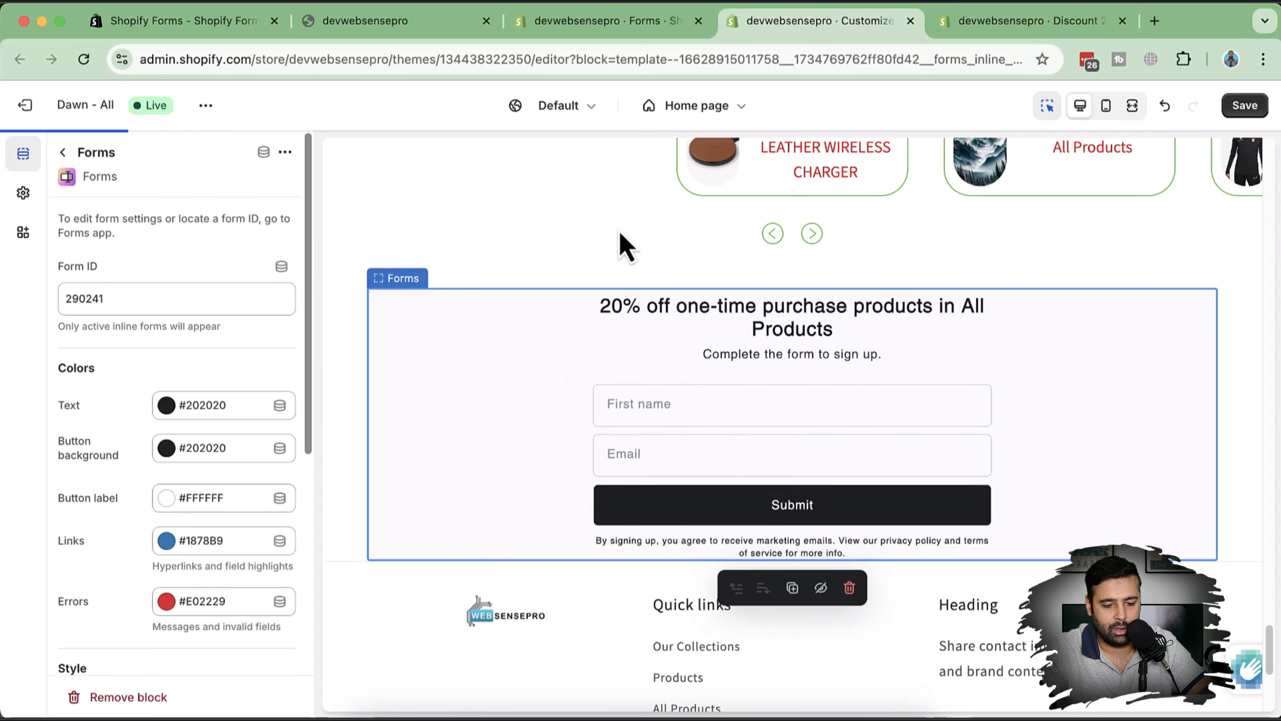
# Return to the form in Shopify Forms and start a new Multiple choice field labelled "Where did you hear about us?"
pyautogui.click(630, 28)
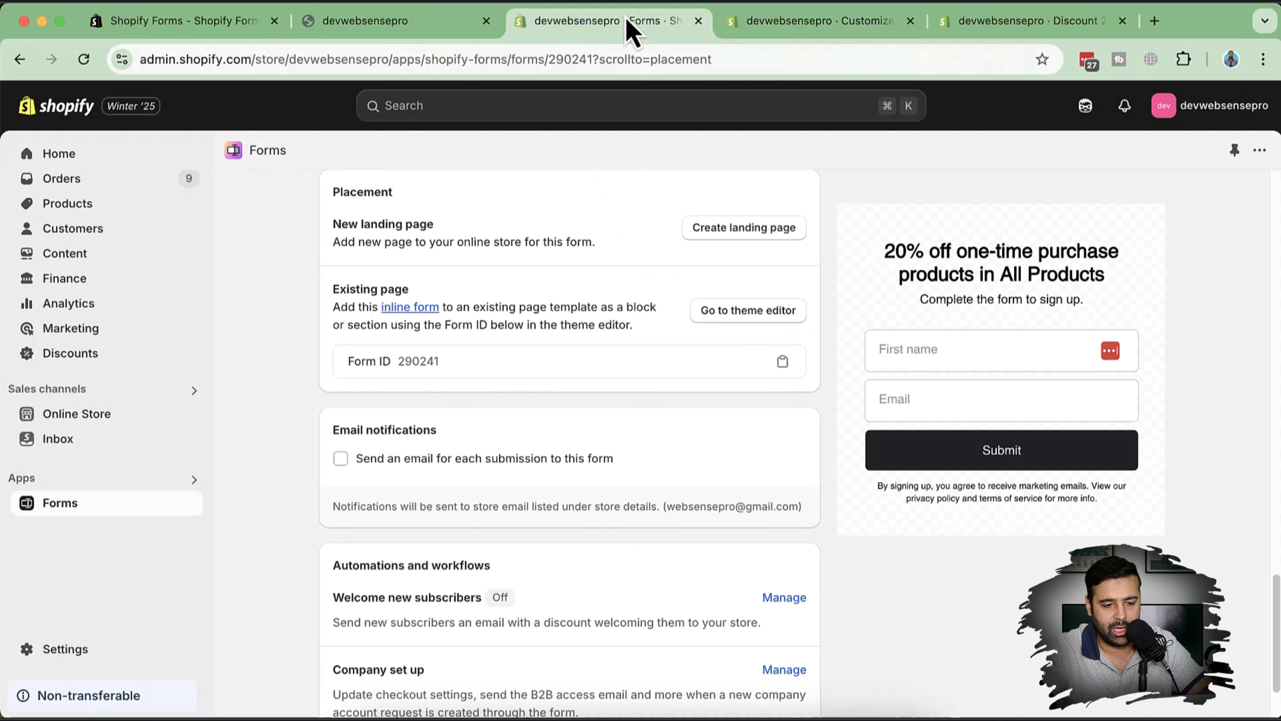
pyautogui.scroll(-2, 906, 353)
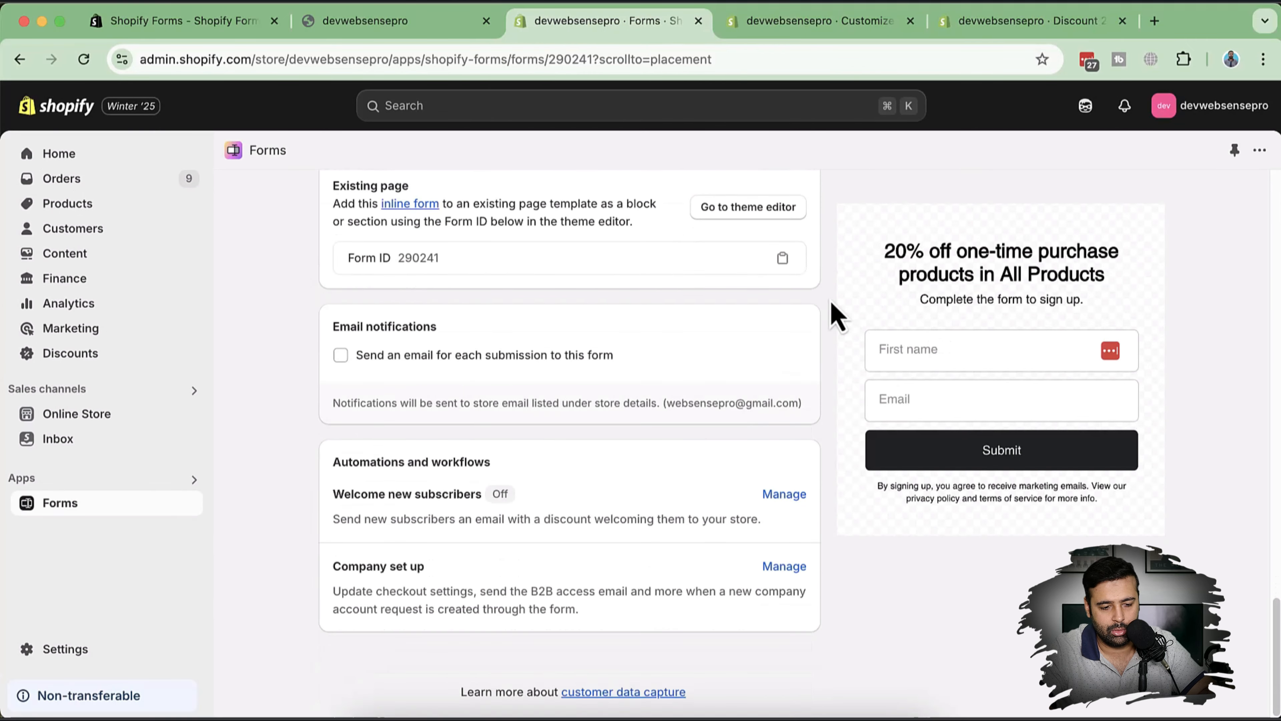
pyautogui.scroll(10, 838, 315)
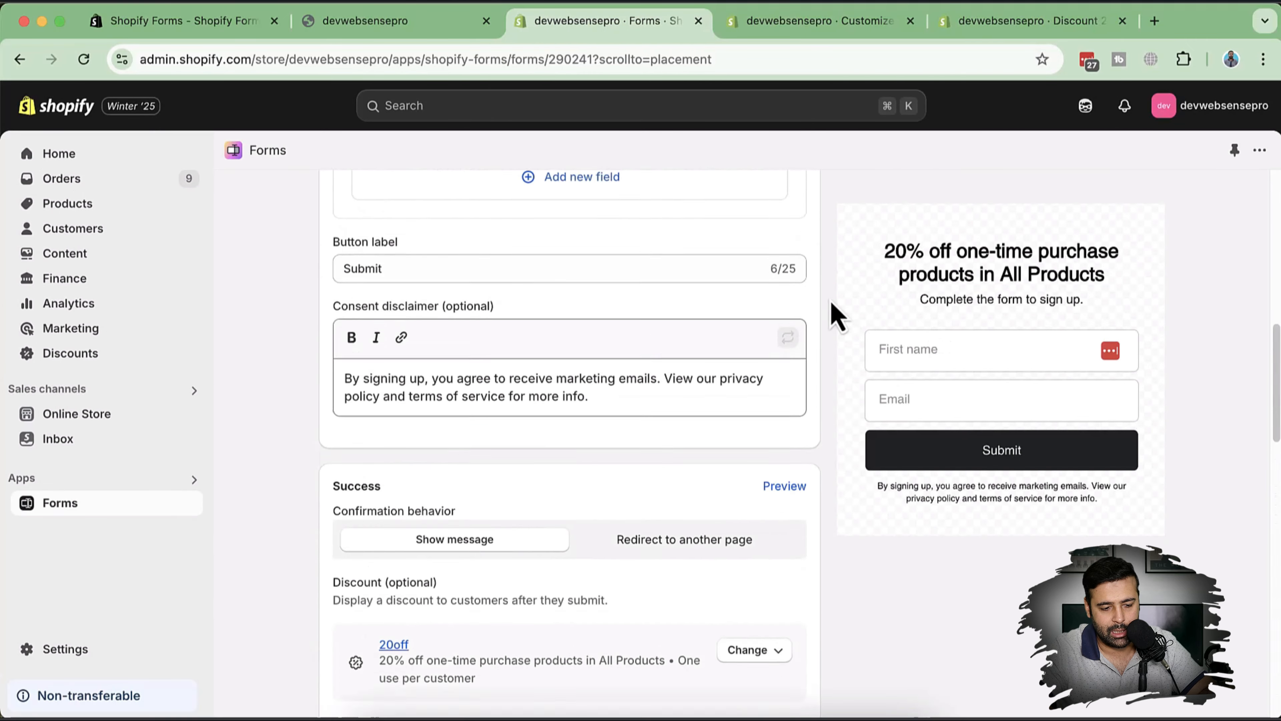
pyautogui.scroll(7, 837, 316)
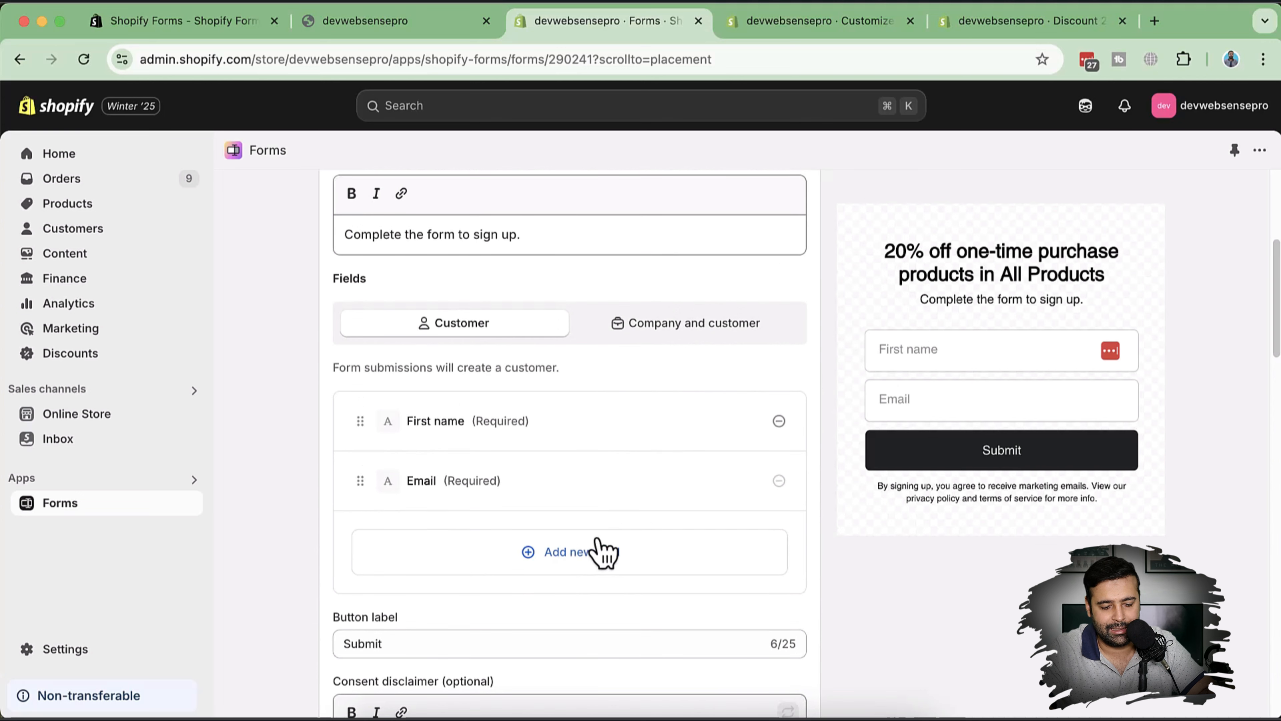
pyautogui.click(571, 560)
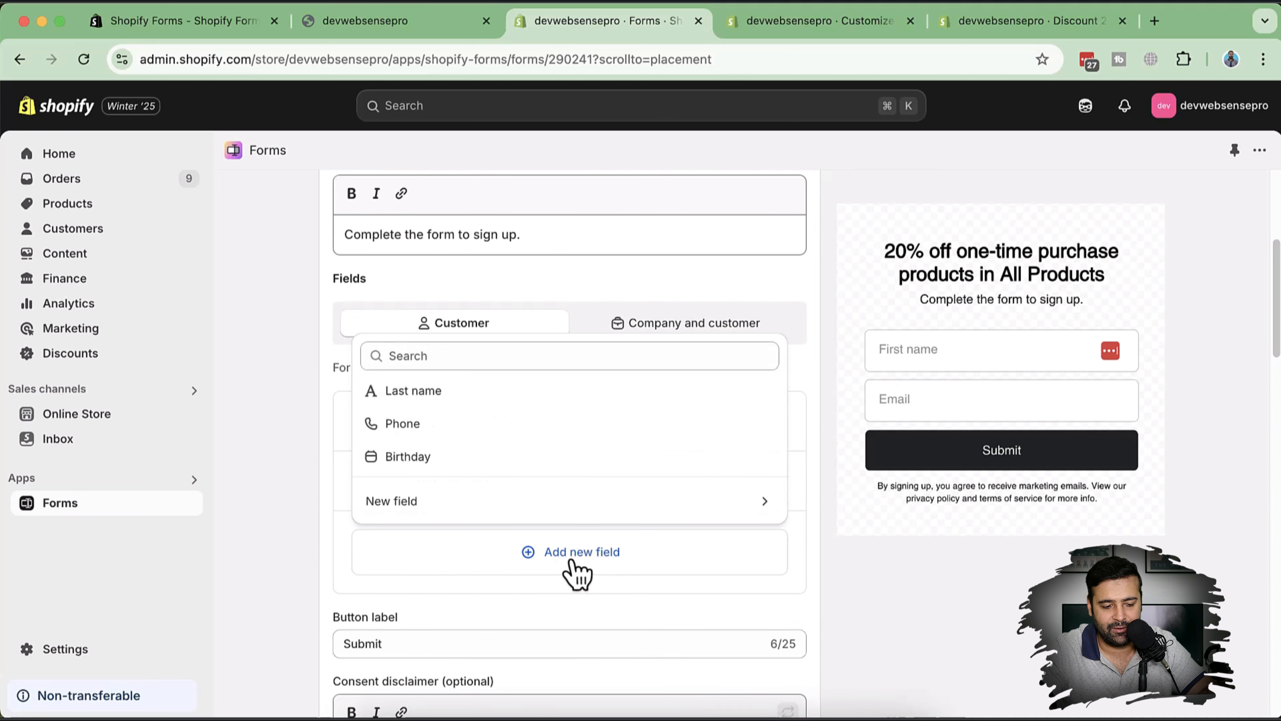
pyautogui.click(529, 502)
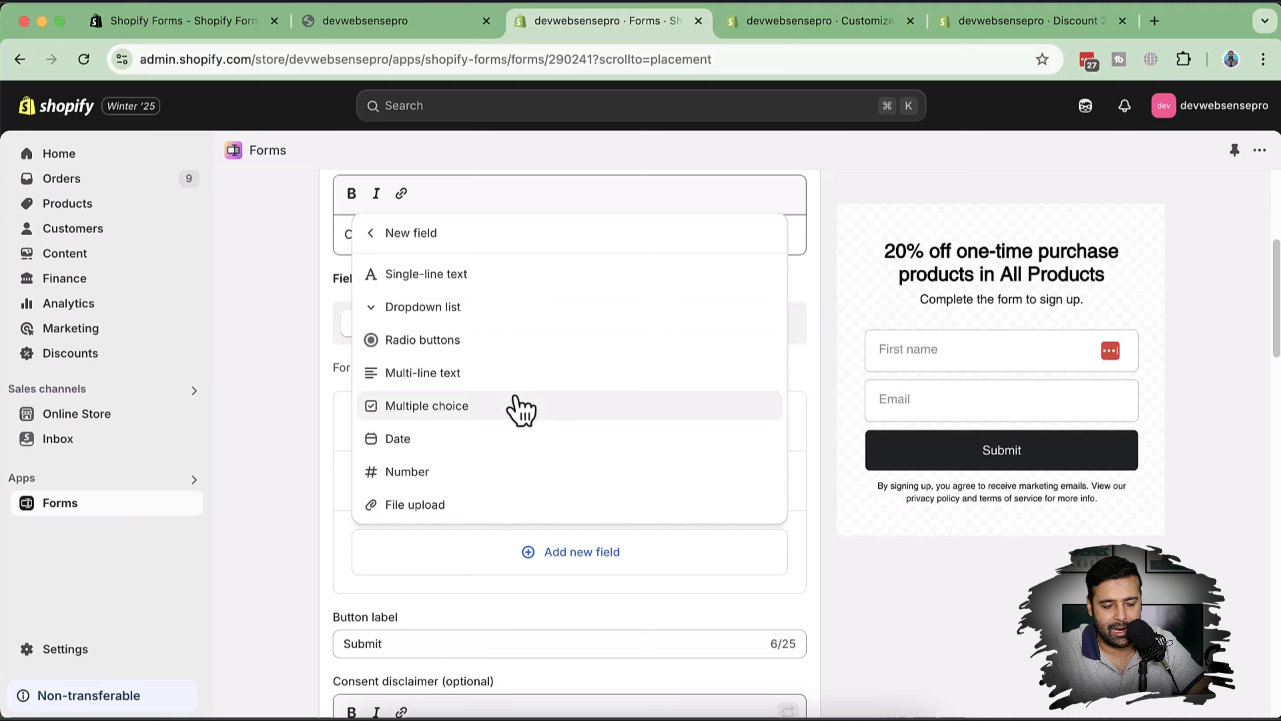
pyautogui.click(520, 410)
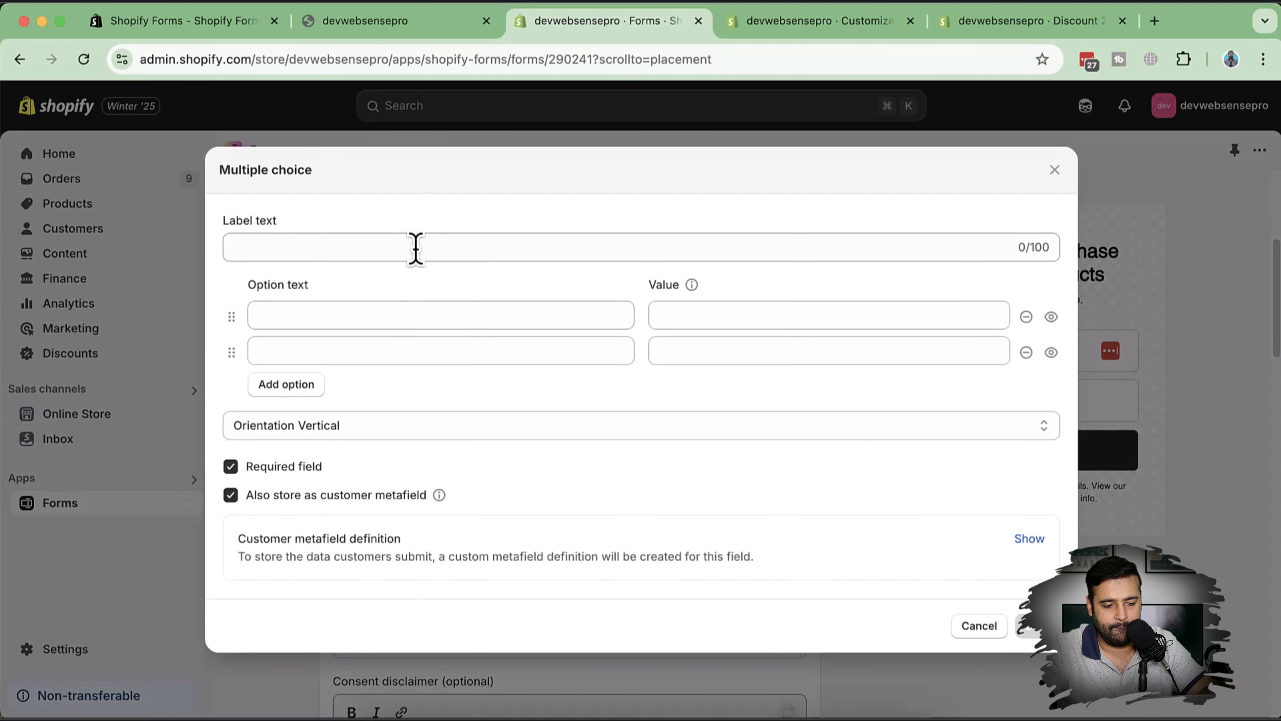
pyautogui.click(415, 246)
pyautogui.write('Where did you hear about')
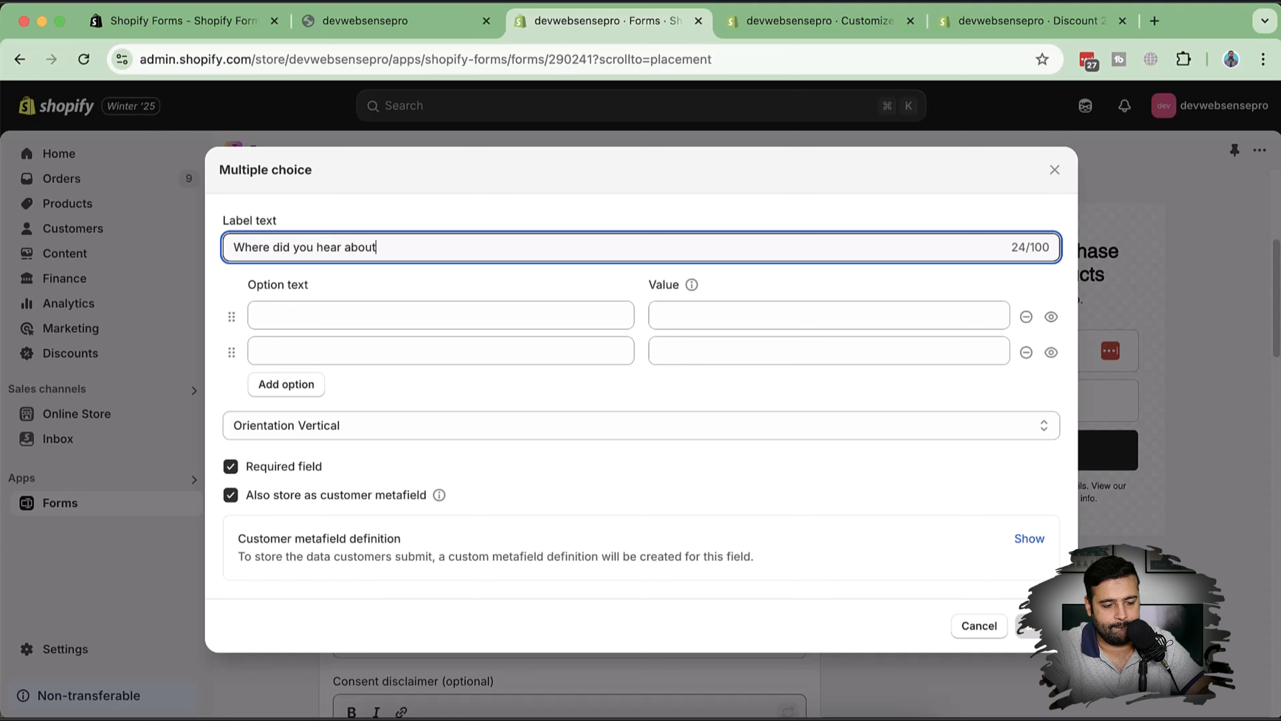
# Give the multiple choice field three options: Google, Friend and Other
pyautogui.click(353, 315)
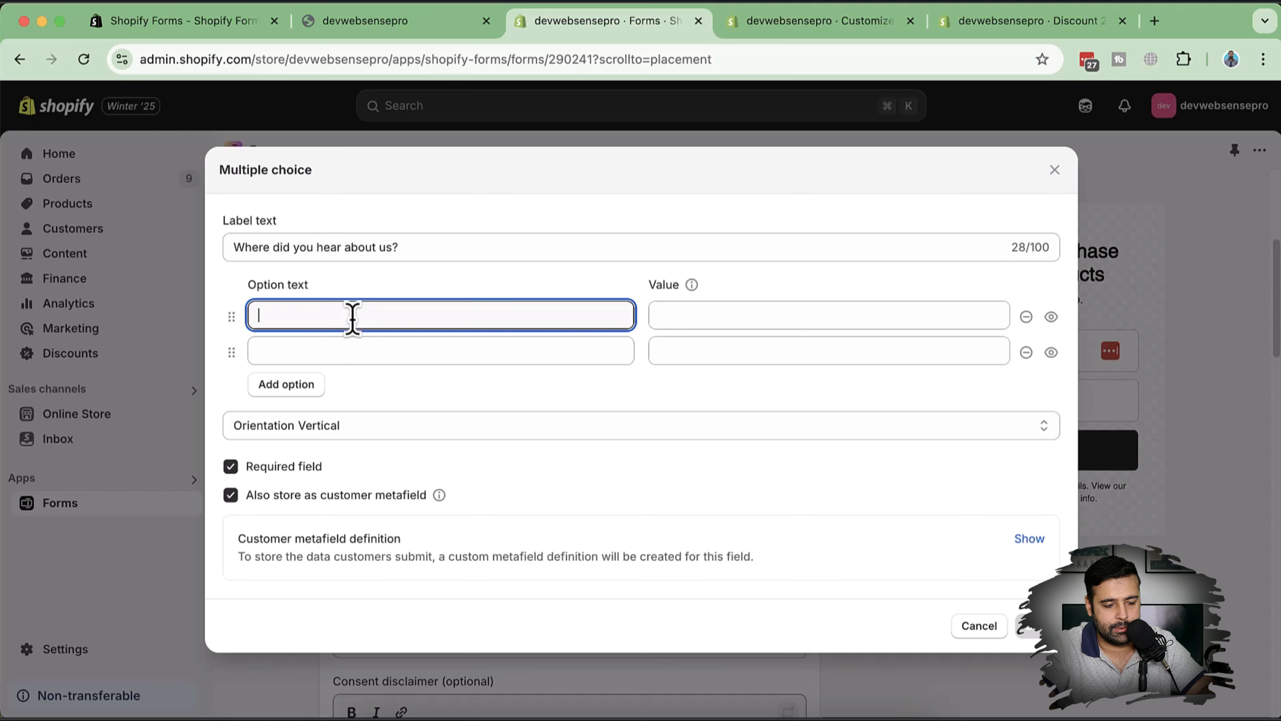
pyautogui.write('Google')
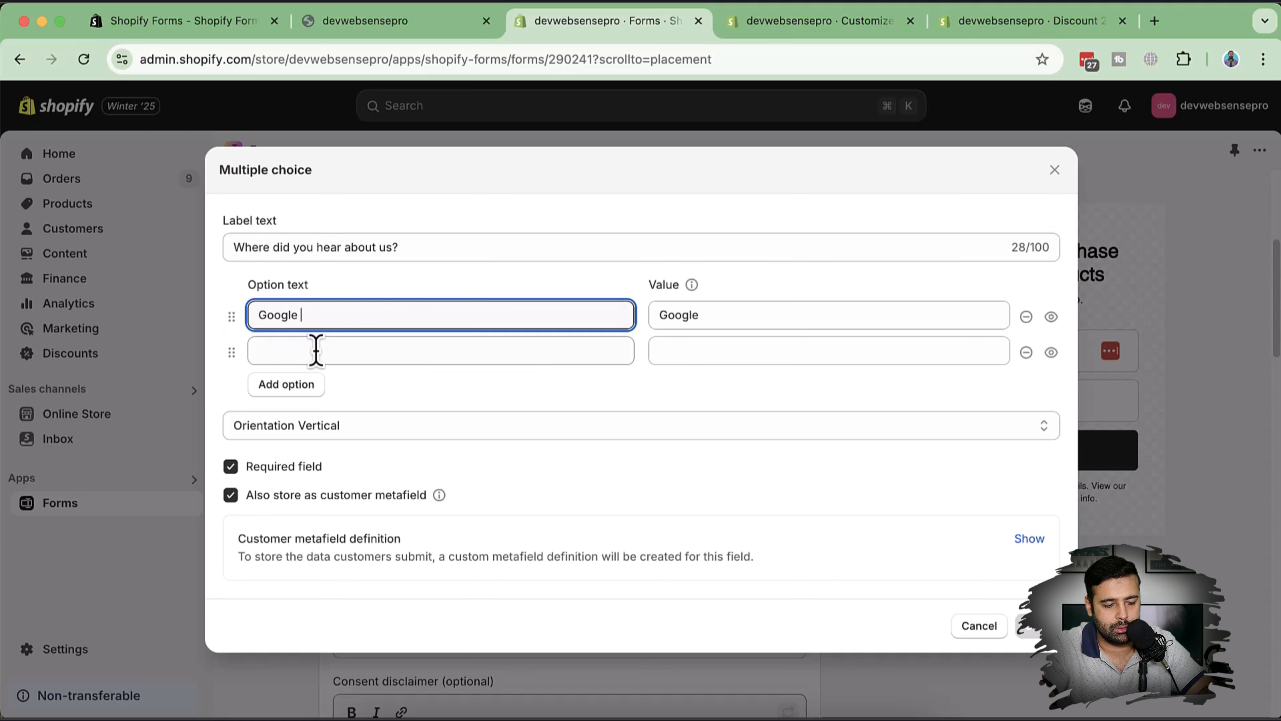
pyautogui.click(318, 357)
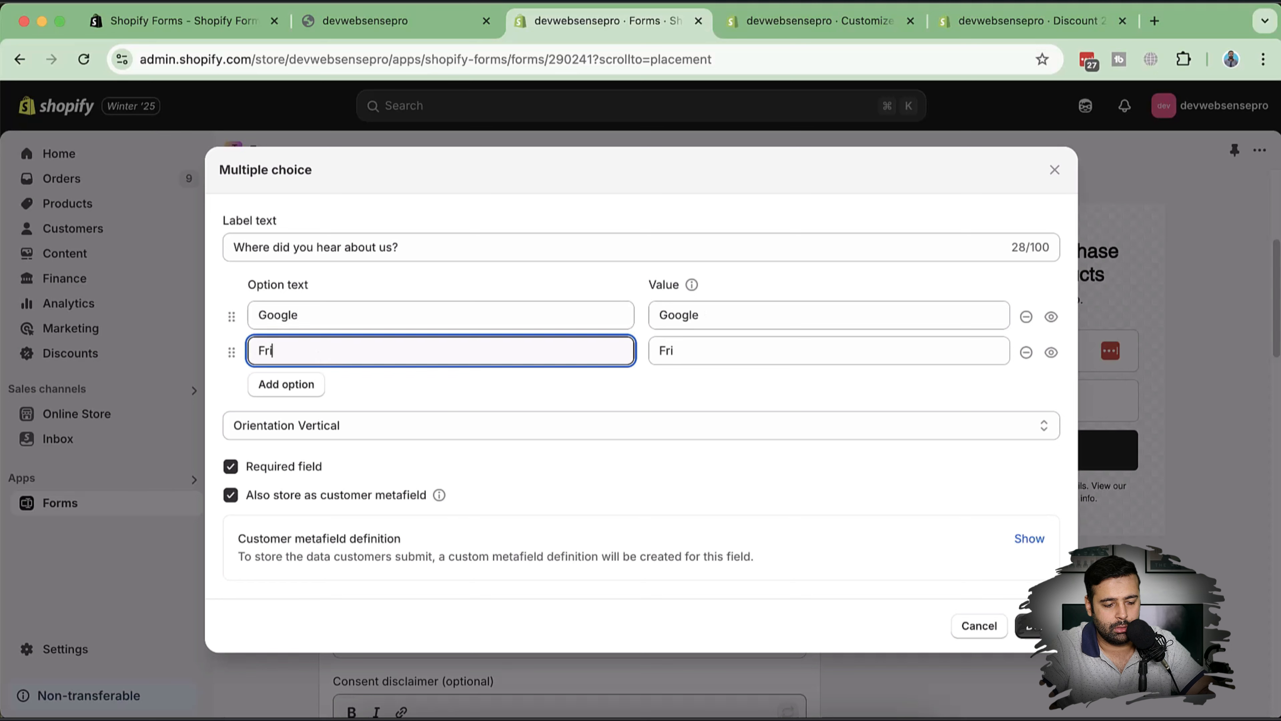
pyautogui.click(283, 384)
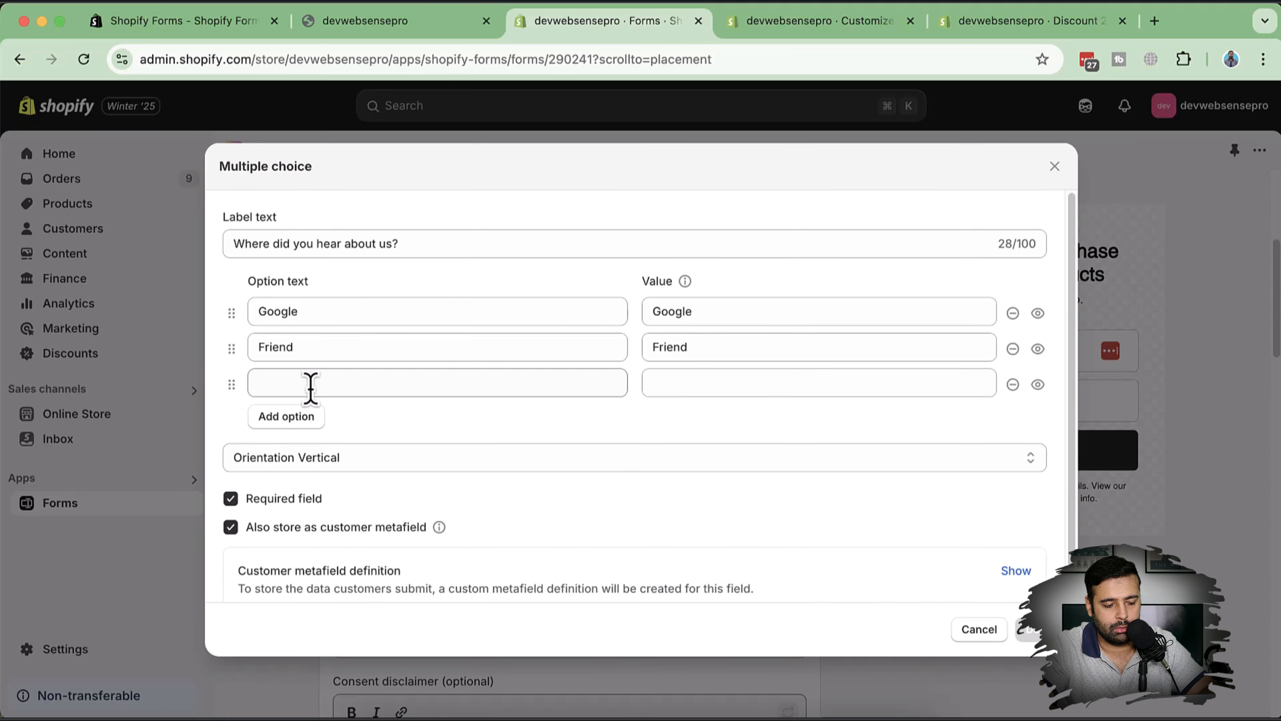
pyautogui.click(310, 388)
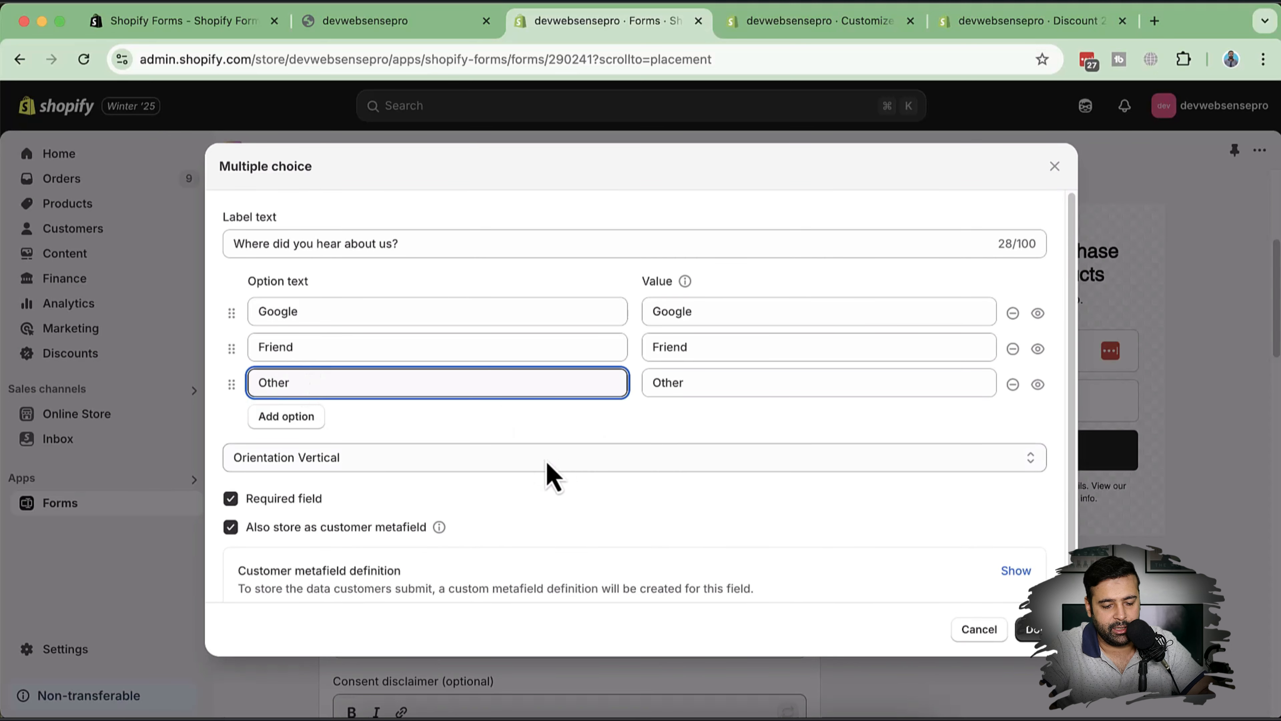
# Set the field's orientation to Horizontal, add the field to the form and save the form
pyautogui.click(647, 460)
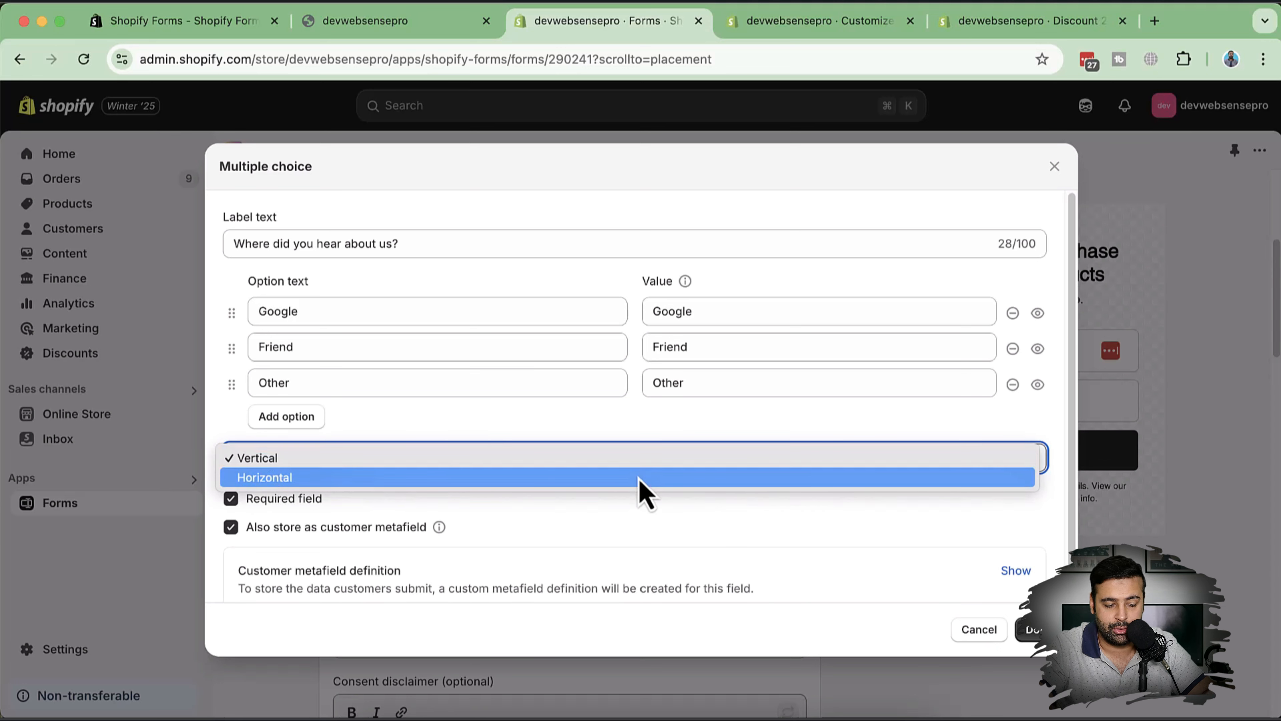
pyautogui.click(602, 480)
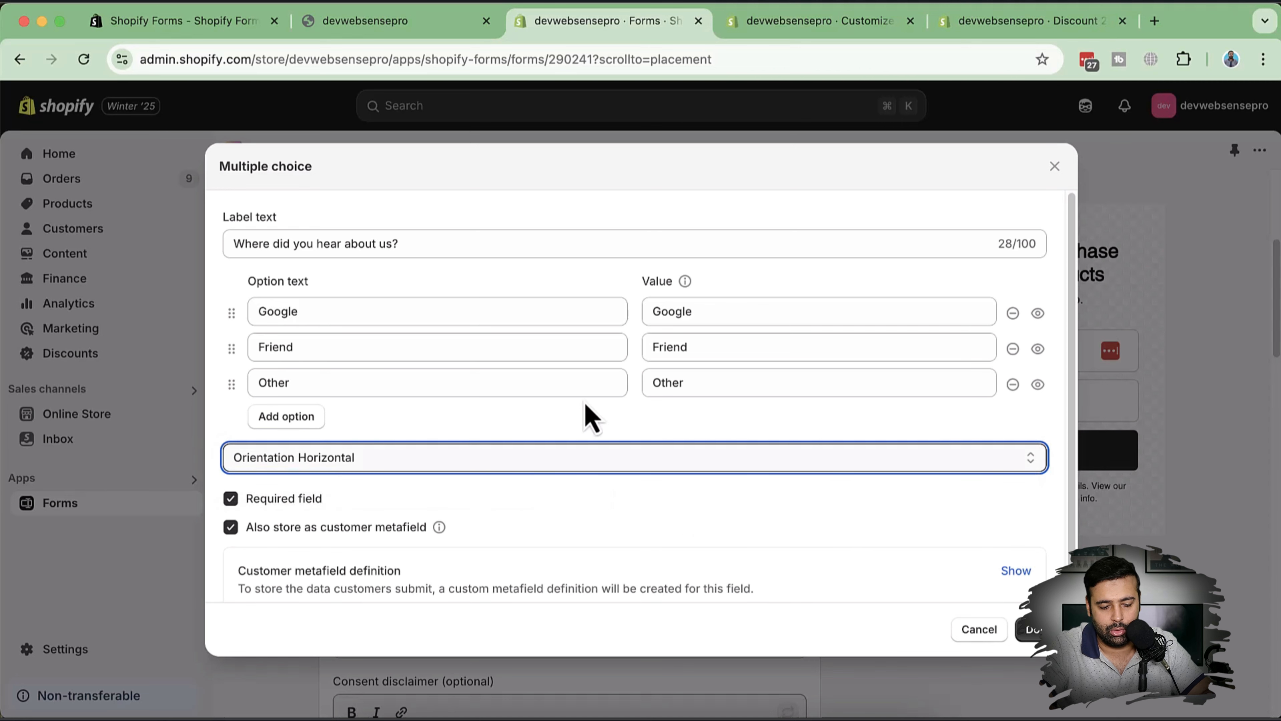
pyautogui.click(1029, 628)
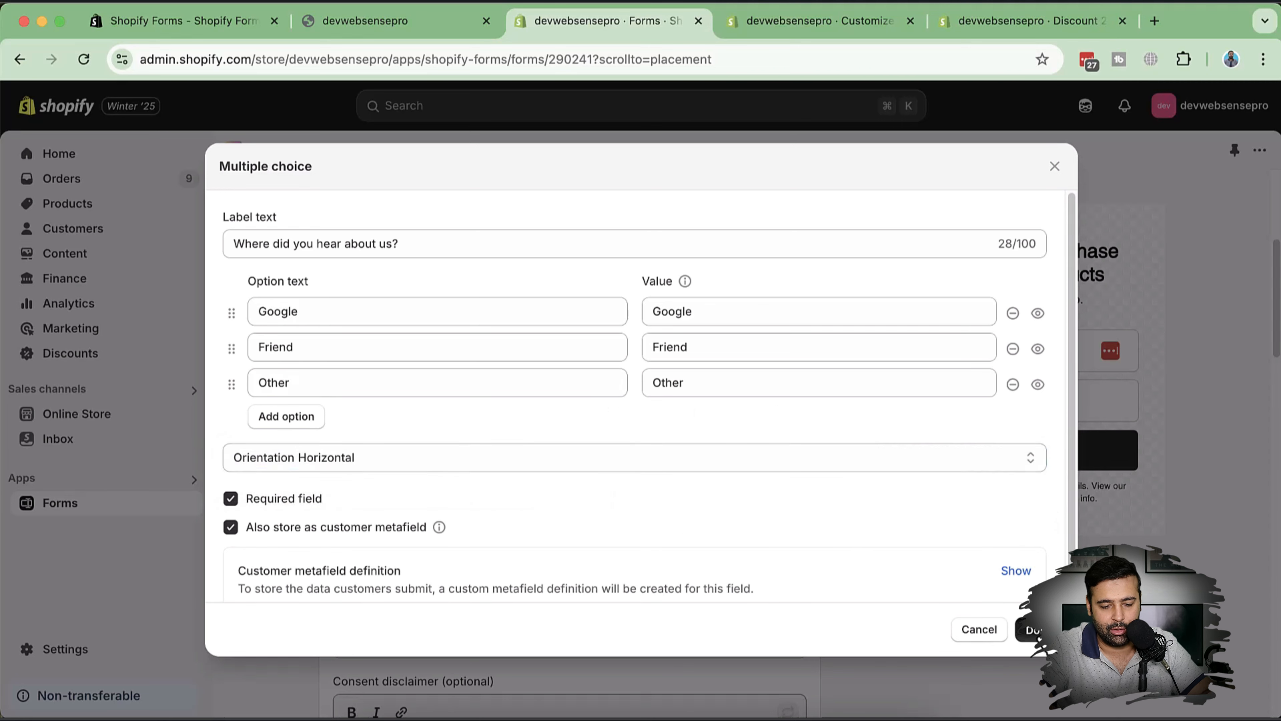
pyautogui.click(903, 106)
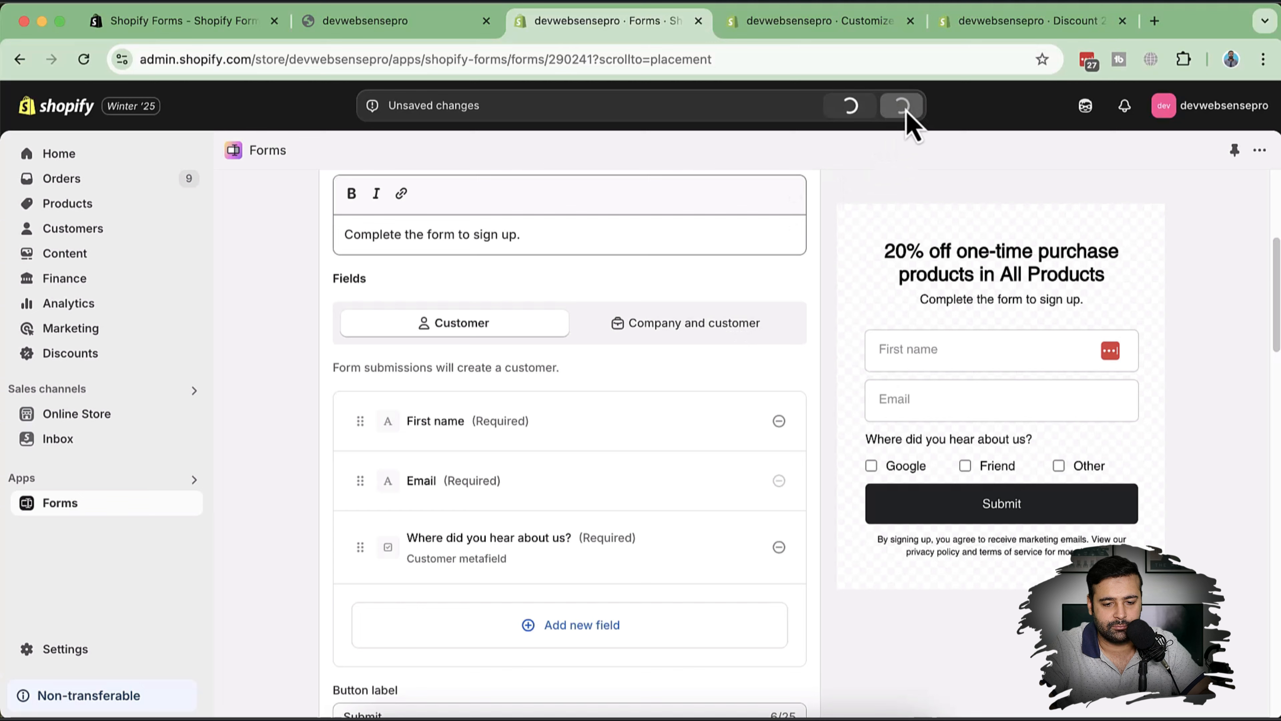
# Save the Home page in the theme editor and check the updated form in the preview
pyautogui.click(807, 21)
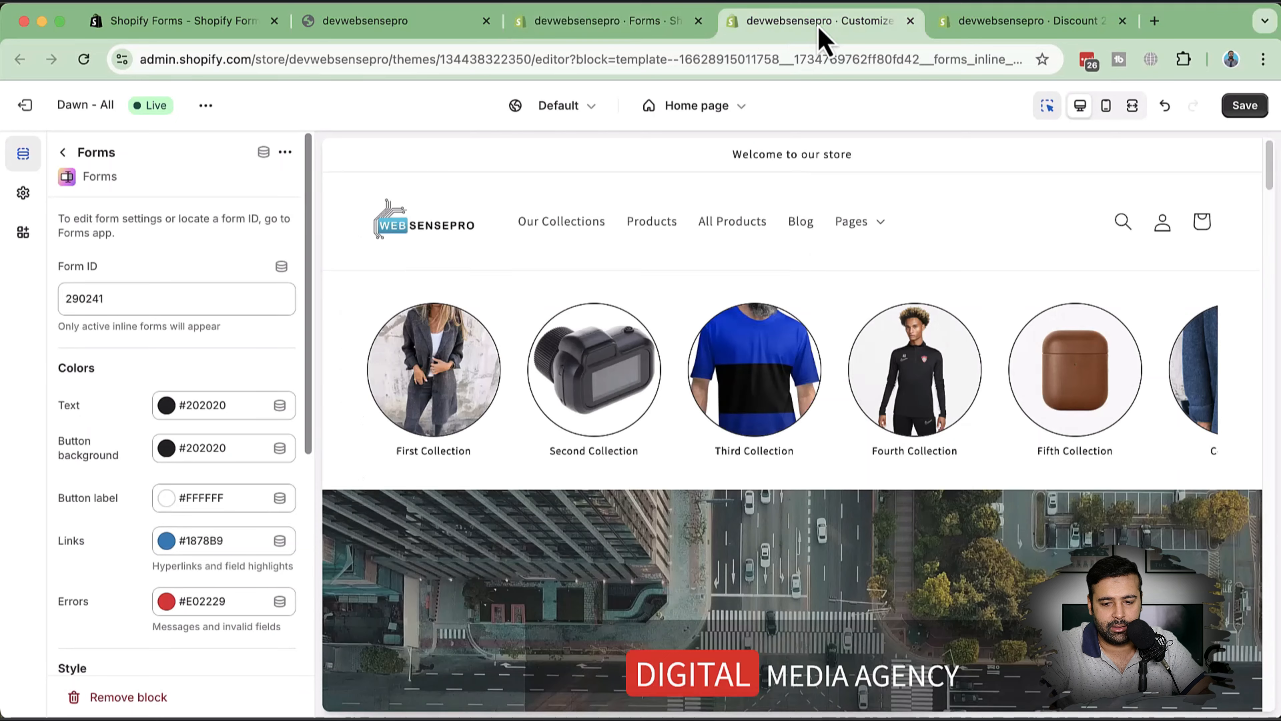
pyautogui.click(1250, 107)
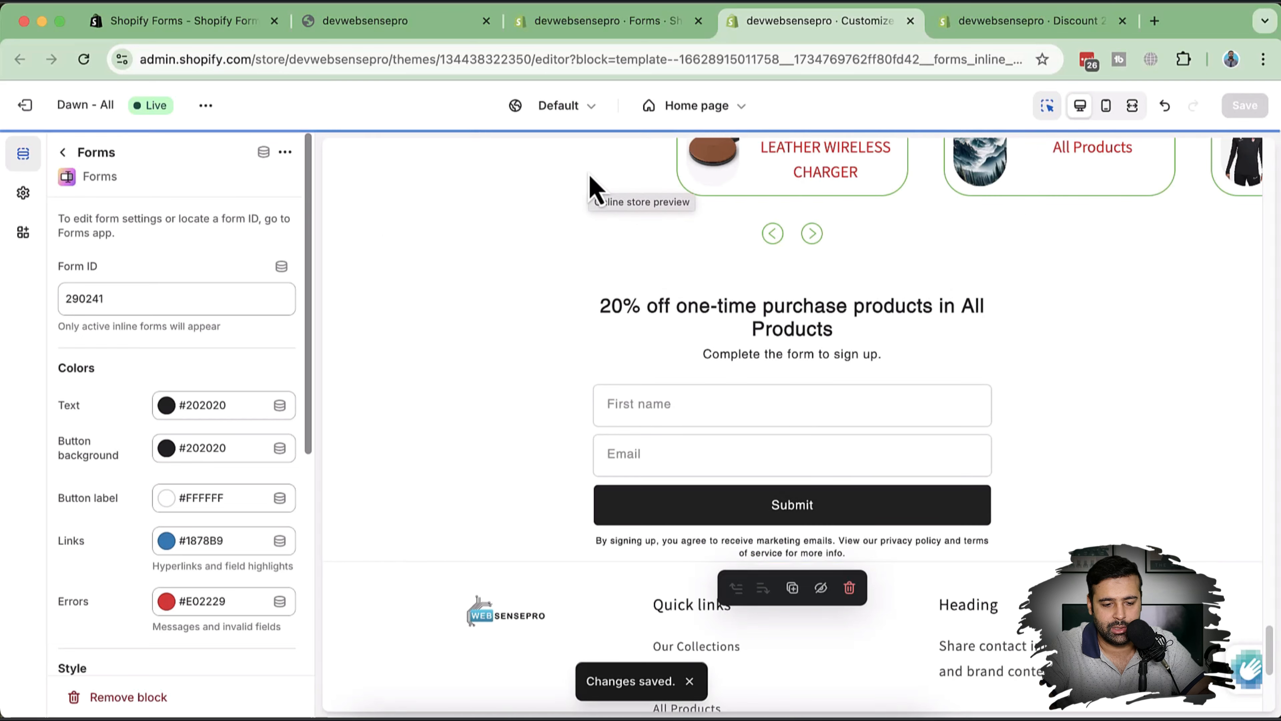
pyautogui.scroll(-2, 976, 462)
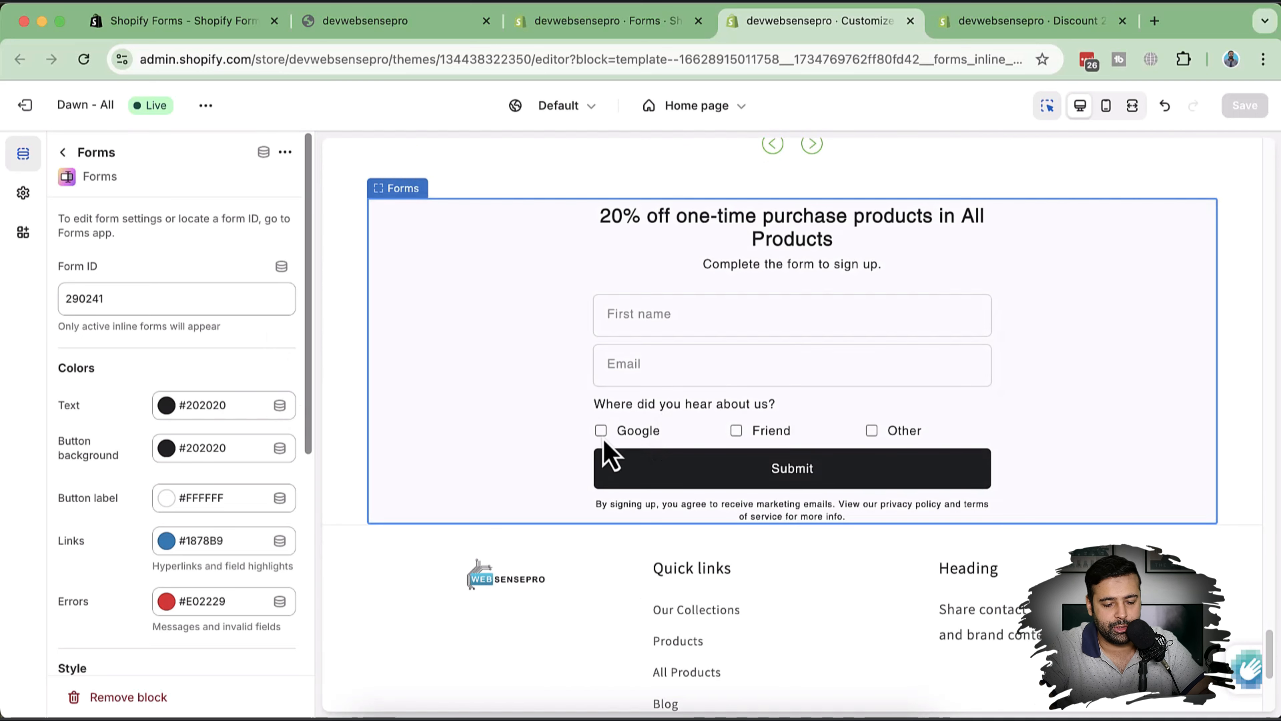
# Set the Forms block's text color to red #F60C0C
pyautogui.scroll(-3, 276, 323)
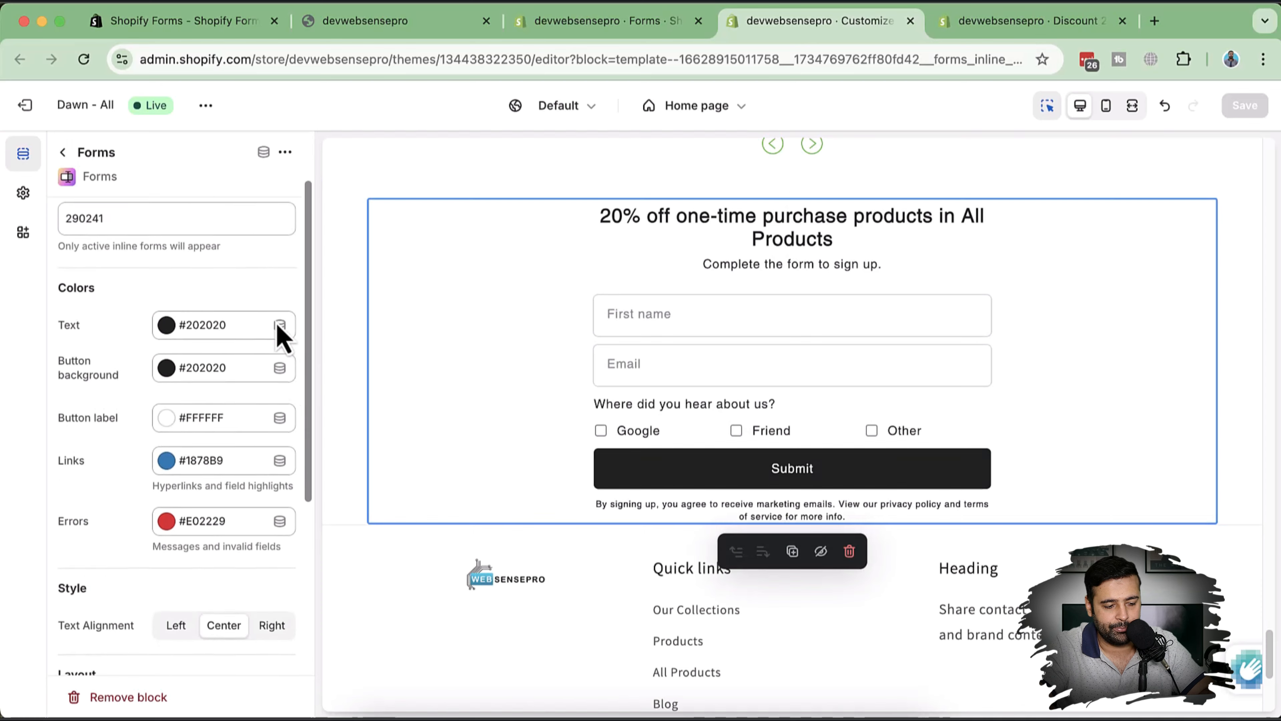
pyautogui.click(222, 313)
pyautogui.moveTo(278, 392); pyautogui.dragTo(294, 334)
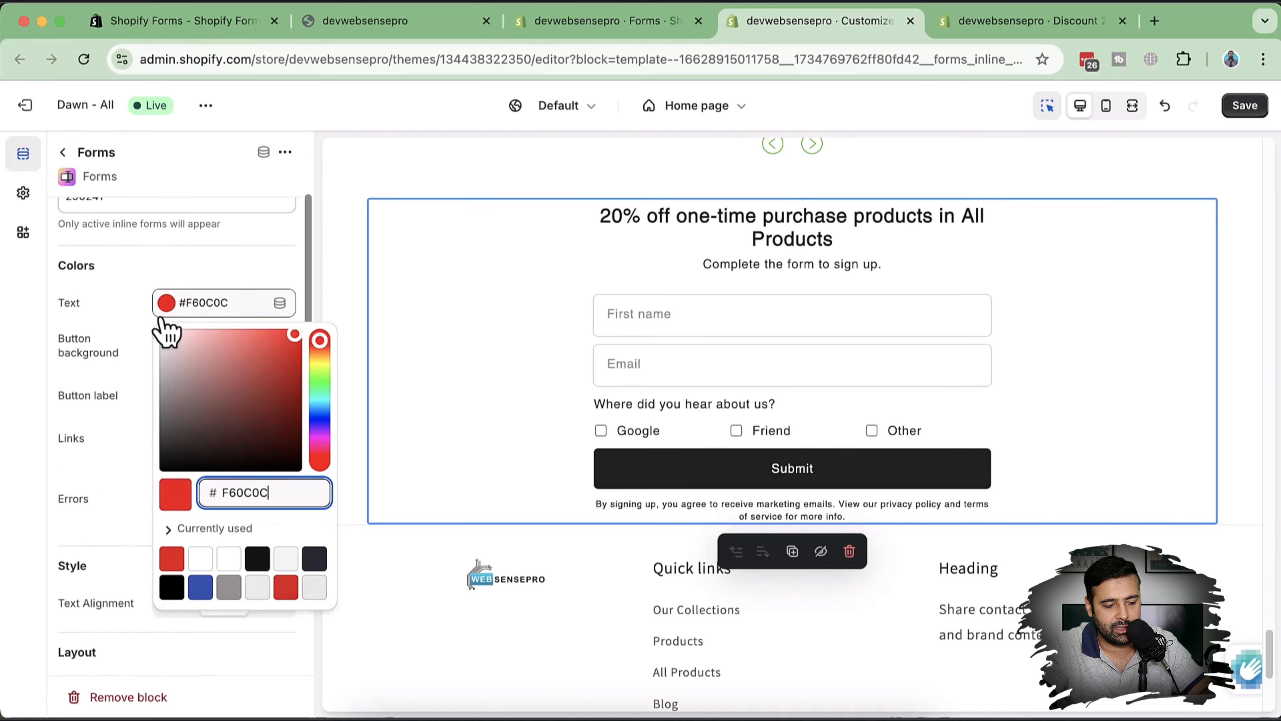
pyautogui.click(117, 313)
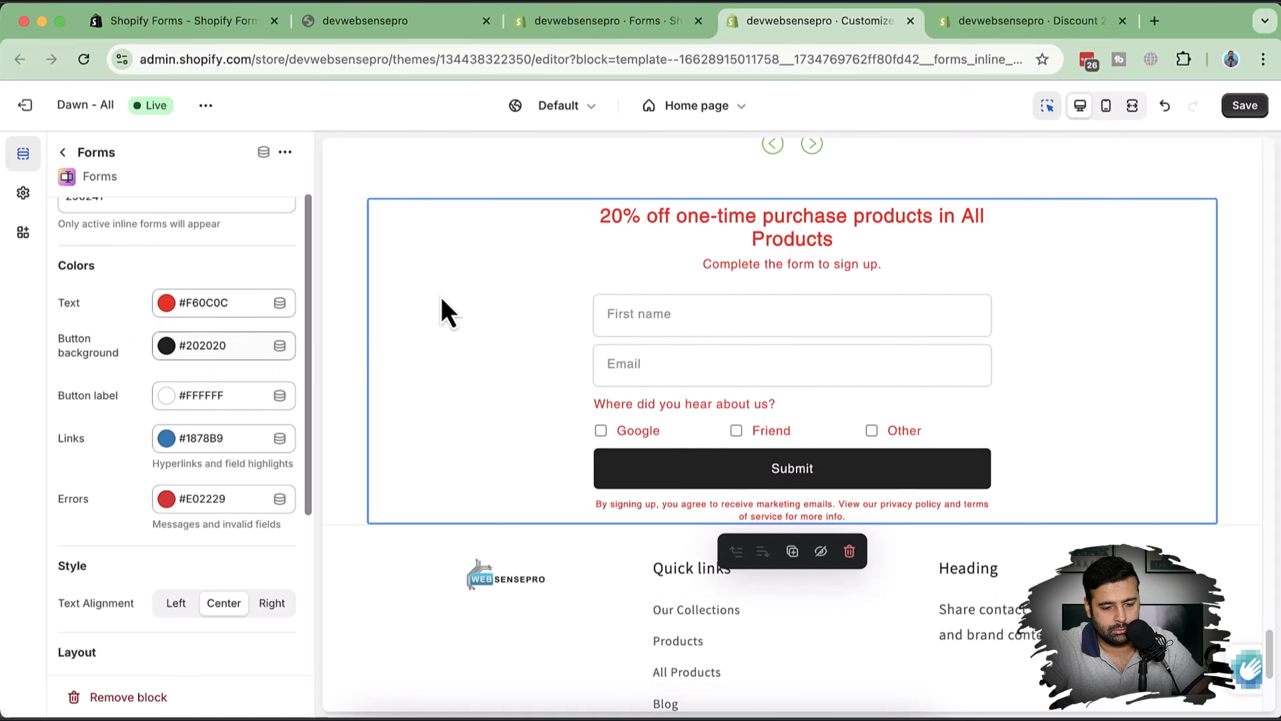
# Set the Forms block's text color to #000000 and save the home page
pyautogui.click(225, 303)
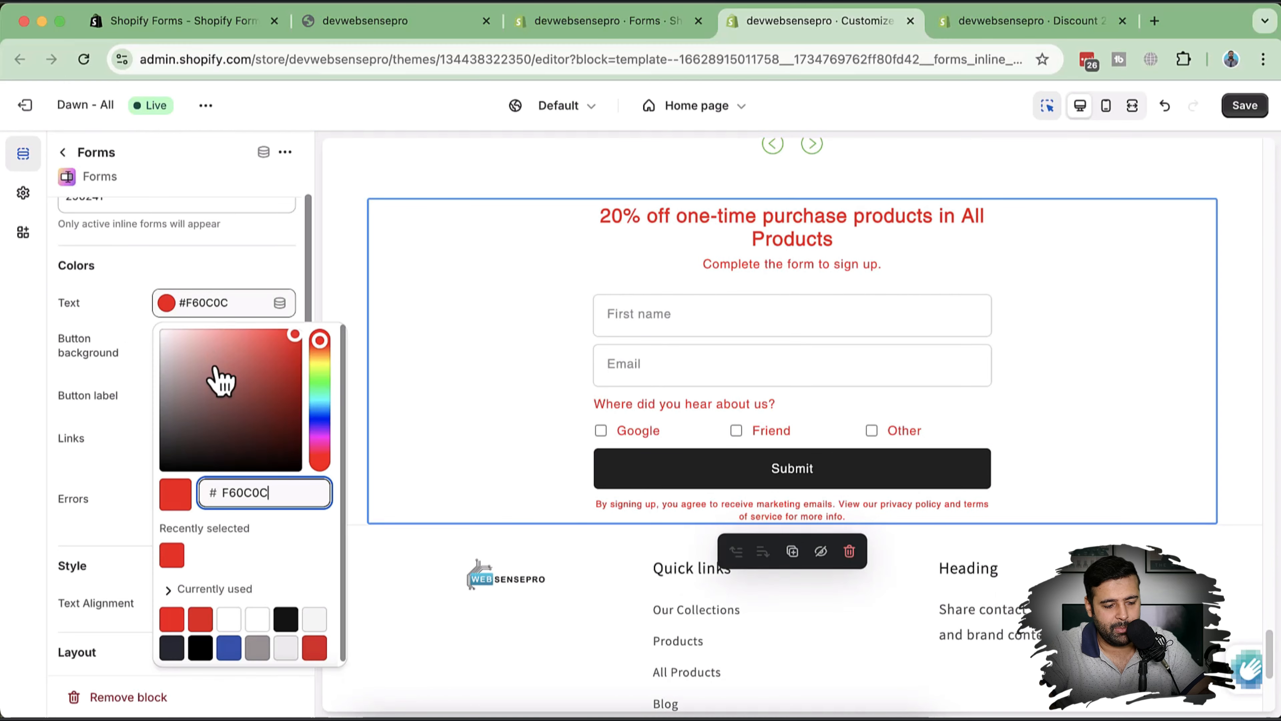
pyautogui.moveTo(214, 372); pyautogui.dragTo(134, 492)
pyautogui.click(128, 439)
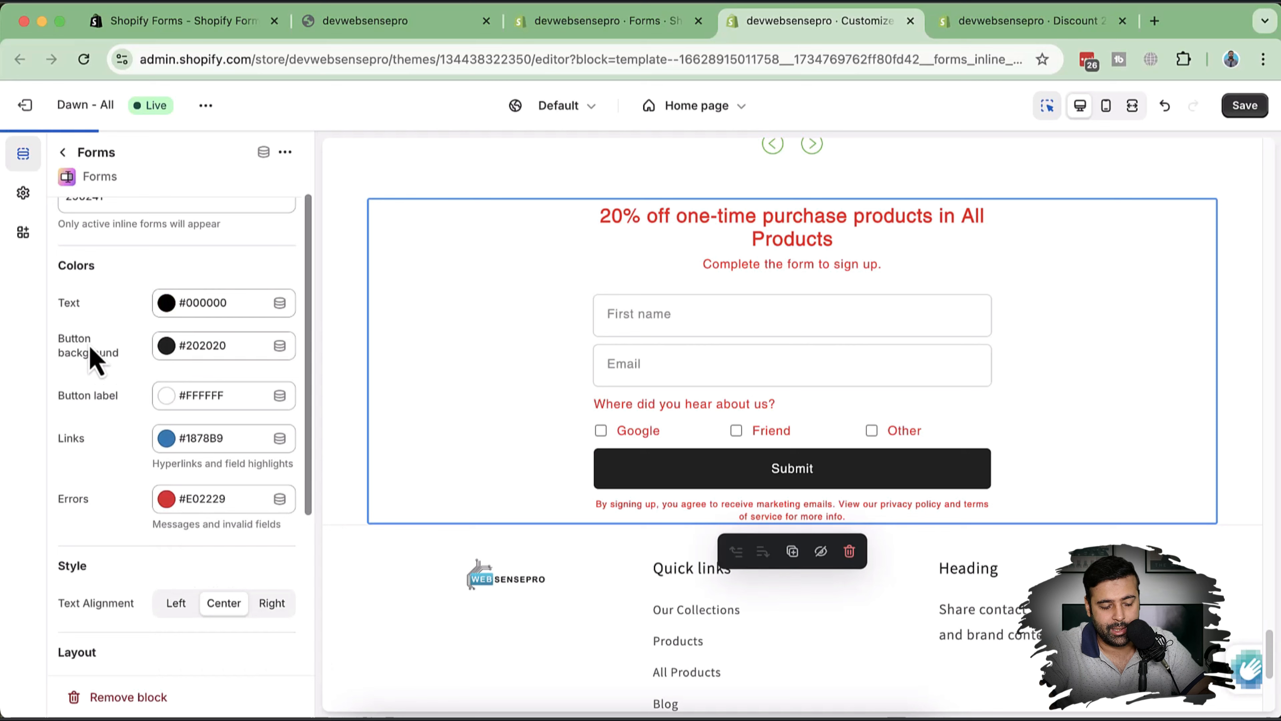
pyautogui.scroll(-5, 95, 358)
pyautogui.scroll(-1, 95, 358)
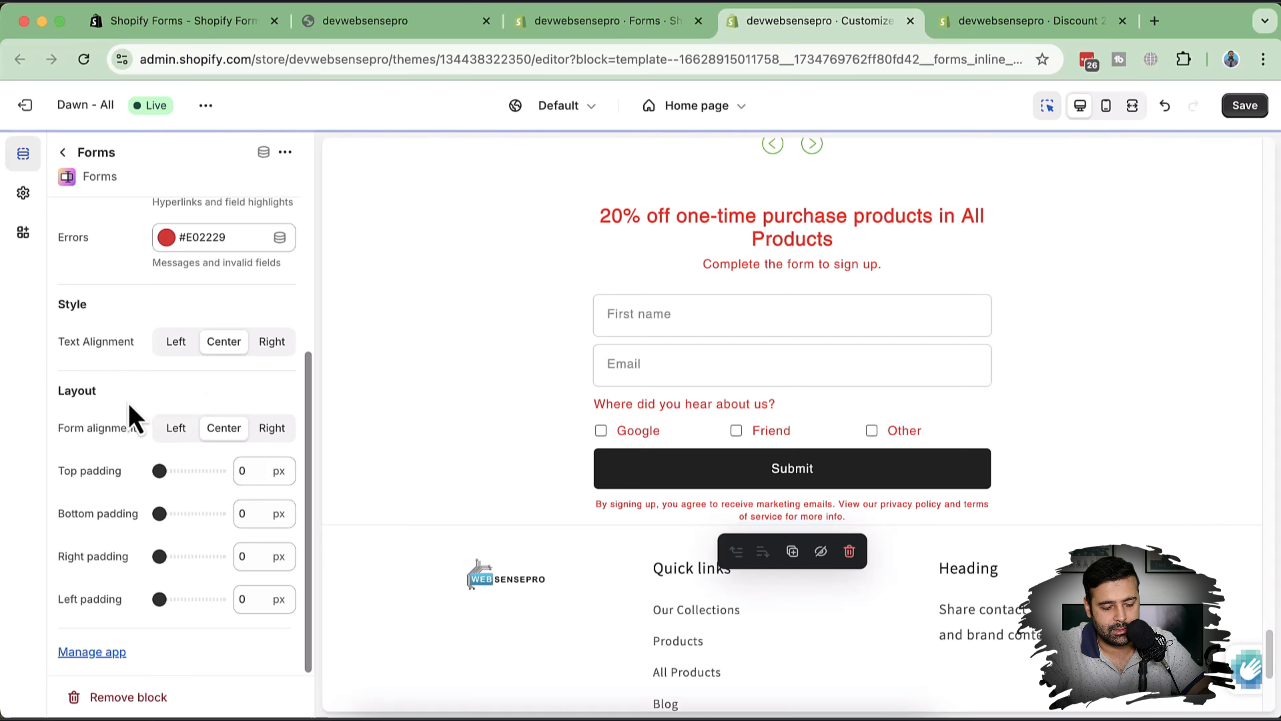
pyautogui.scroll(3, 132, 417)
pyautogui.scroll(4, 132, 416)
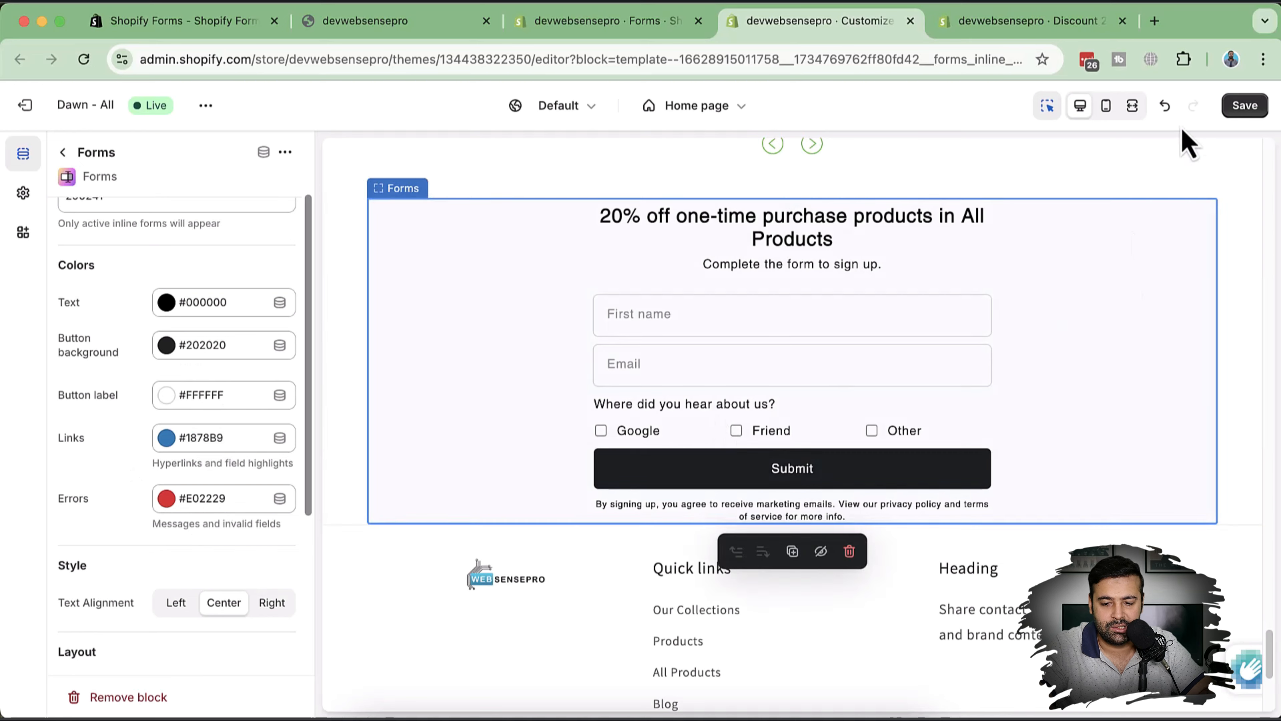
pyautogui.click(1251, 107)
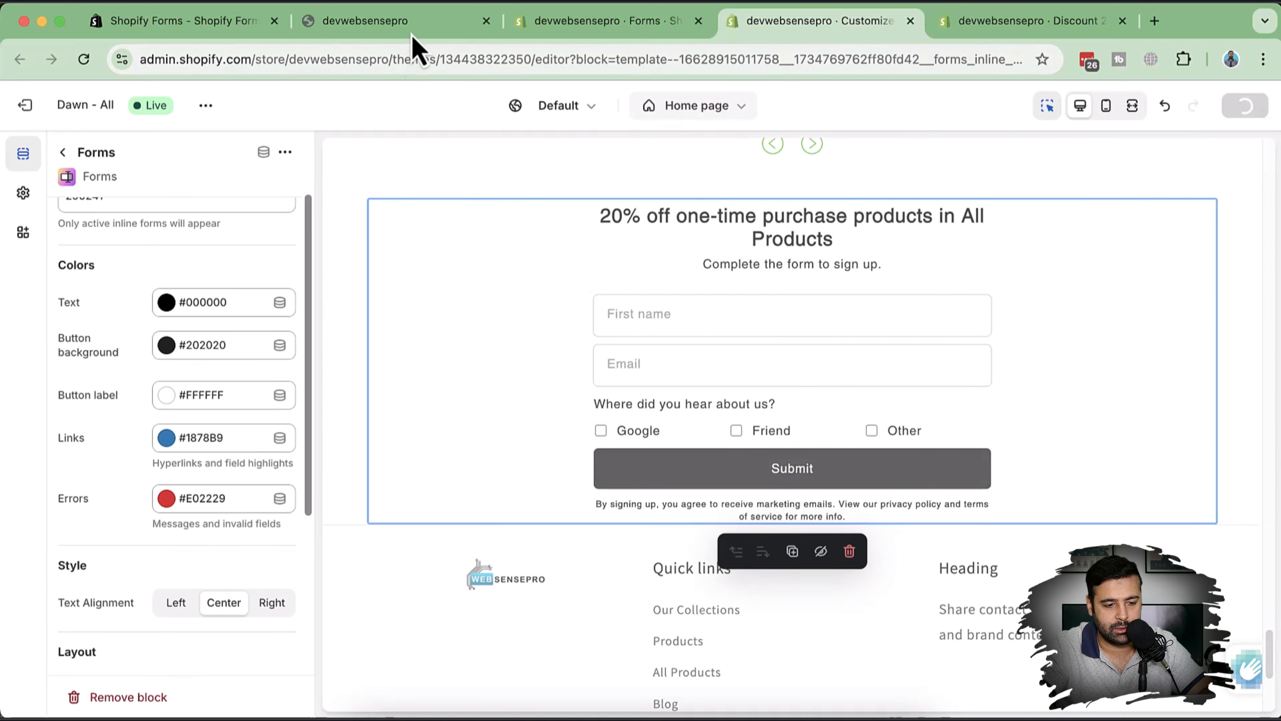
# Reload the live storefront's home page and go to the subscription form above the footer
pyautogui.click(419, 22)
pyautogui.click(530, 59)
pyautogui.press('Return')
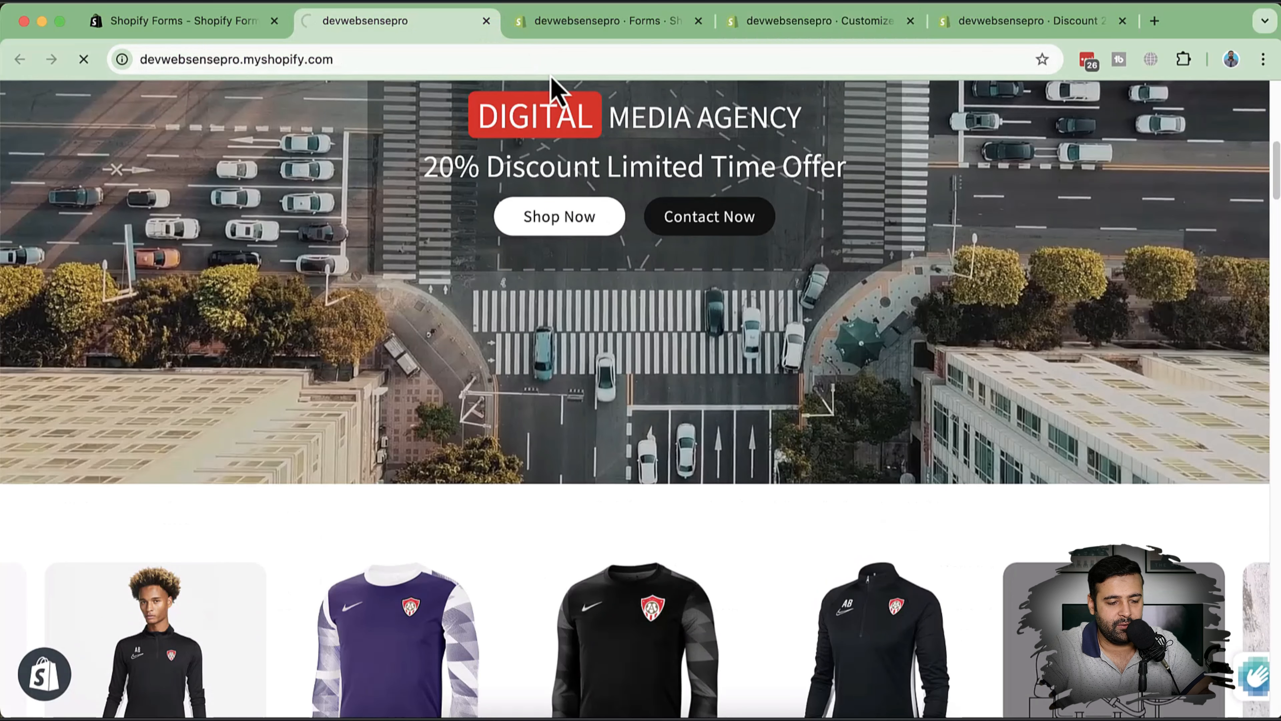
pyautogui.scroll(-20, 977, 220)
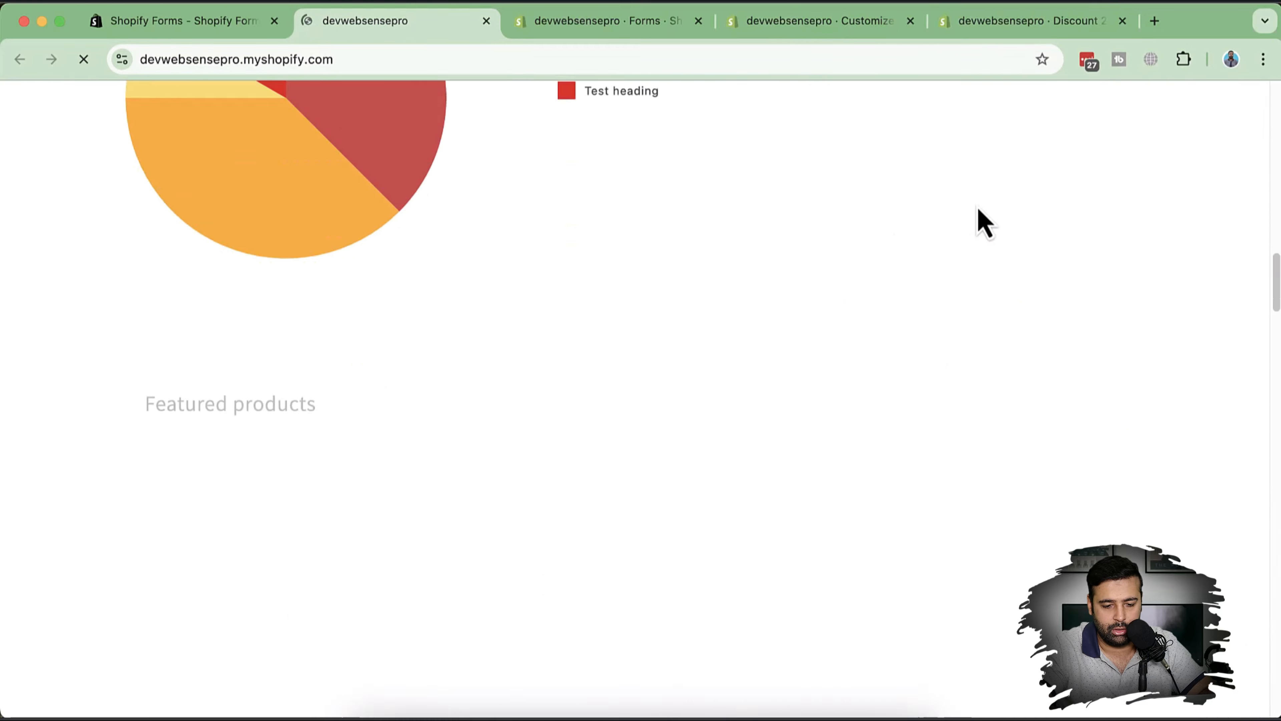
pyautogui.scroll(-20, 984, 222)
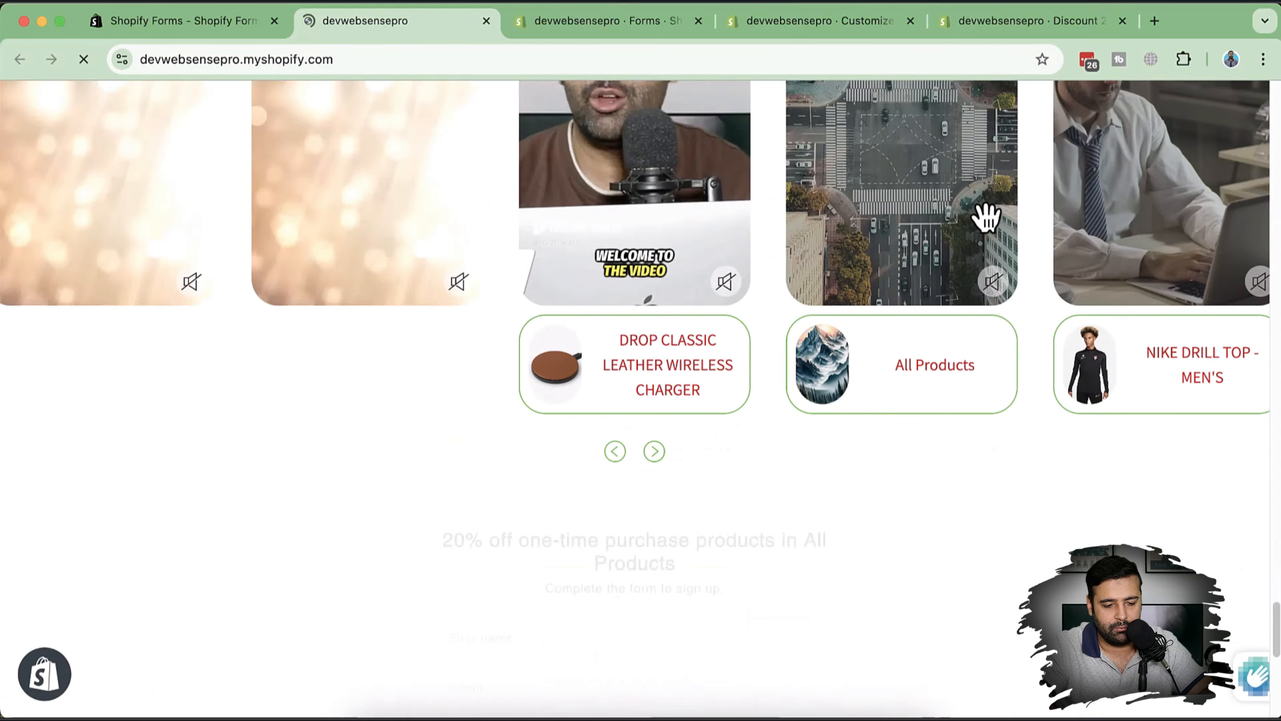
# Fill in the test customer's first name and e-mail, choose Friend as the answer and submit the form
pyautogui.click(658, 270)
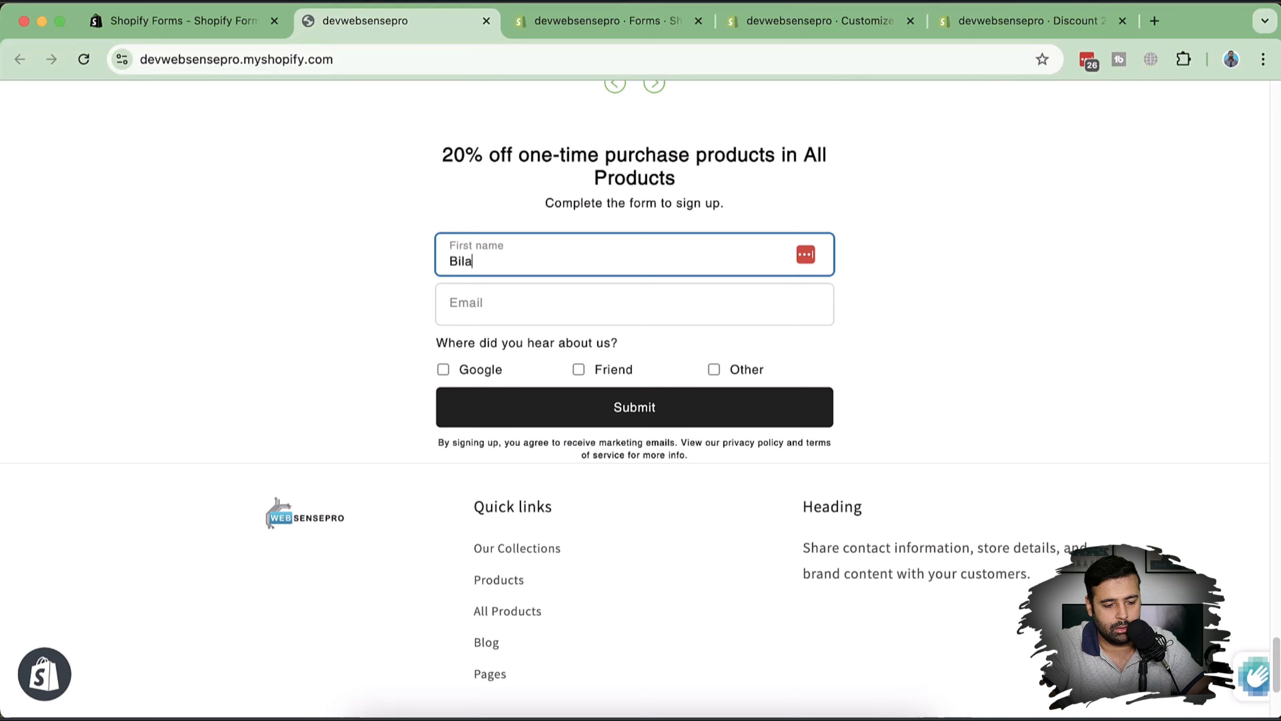
pyautogui.press('Tab')
pyautogui.write('bi')
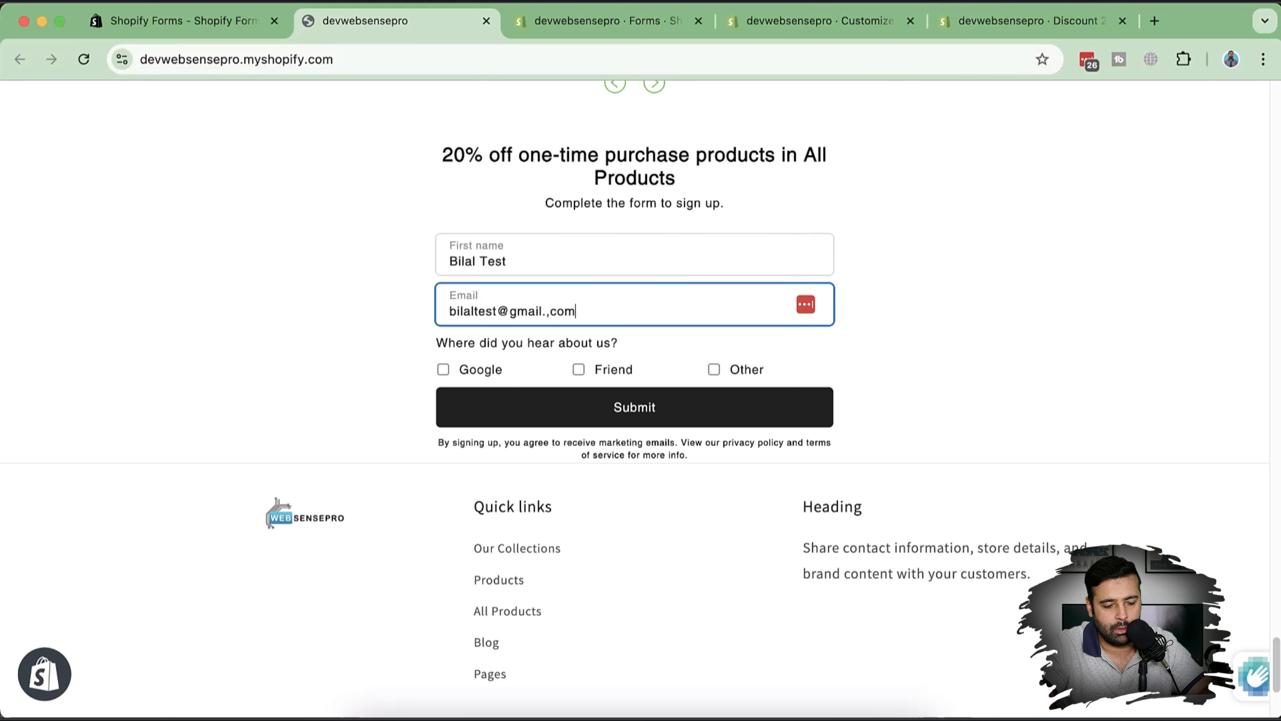
pyautogui.click(546, 315)
pyautogui.press('Up')
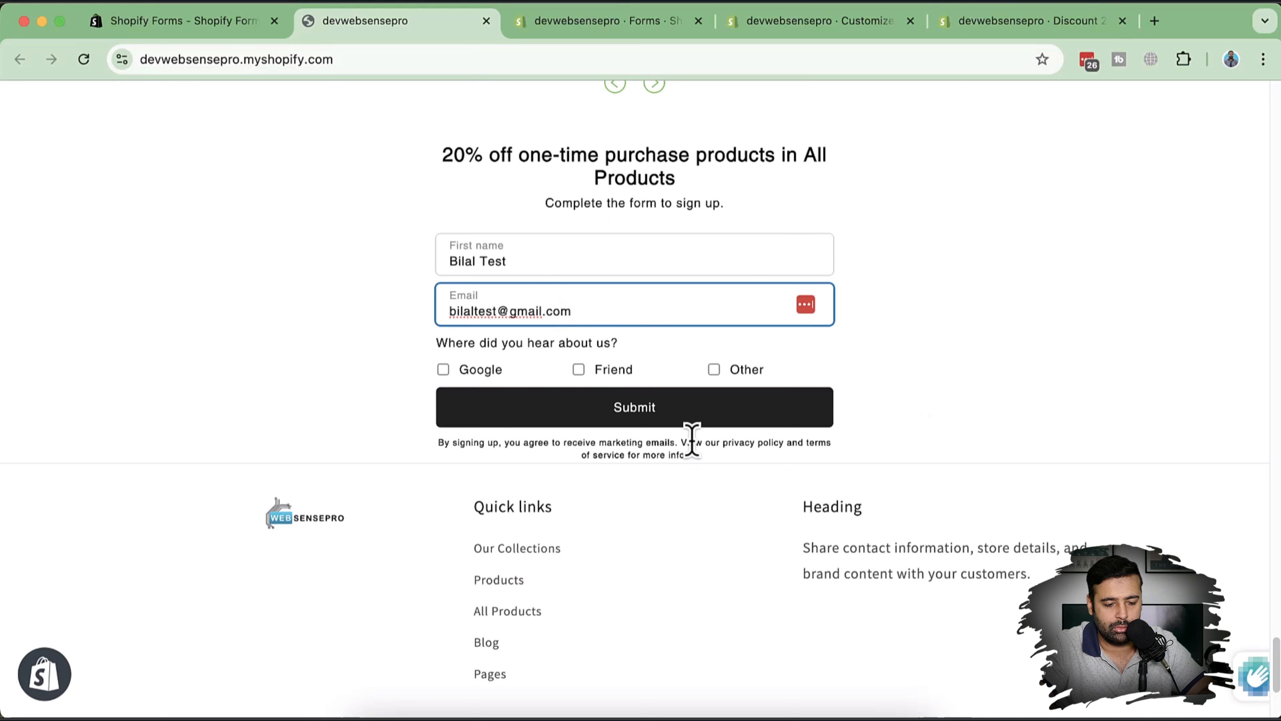
pyautogui.click(579, 370)
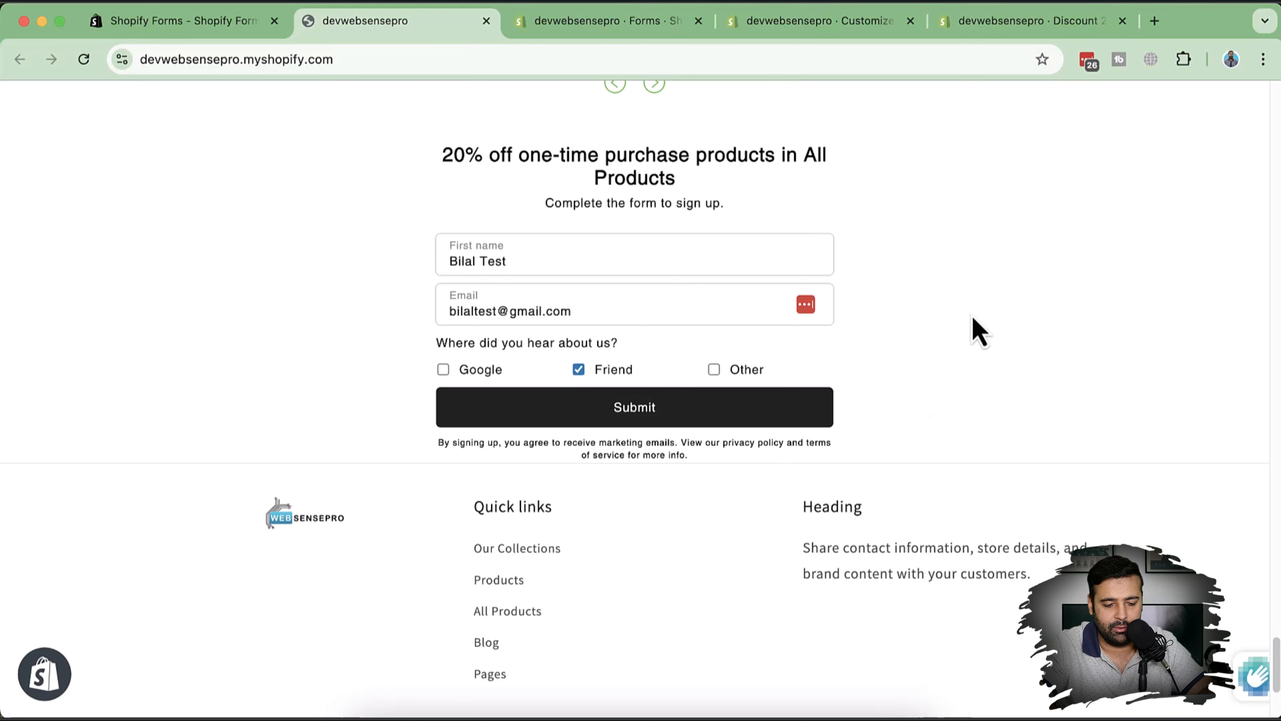
pyautogui.click(721, 423)
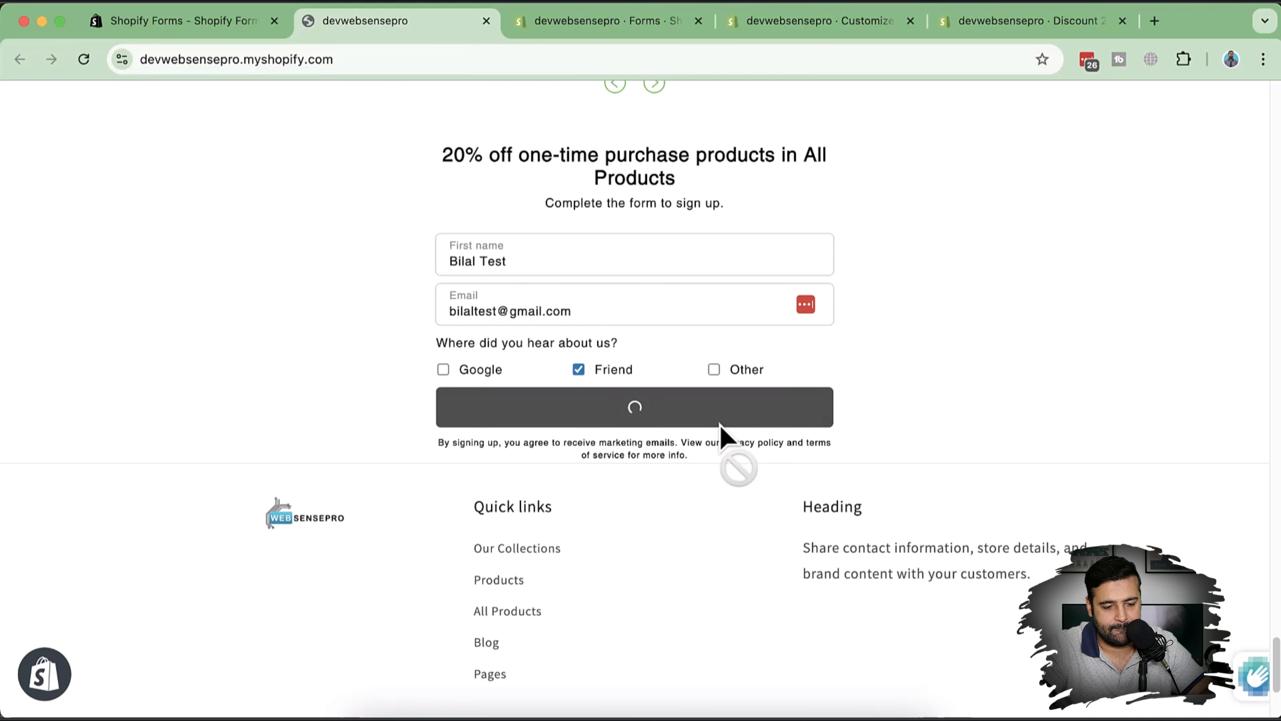
pyautogui.scroll(5, 720, 429)
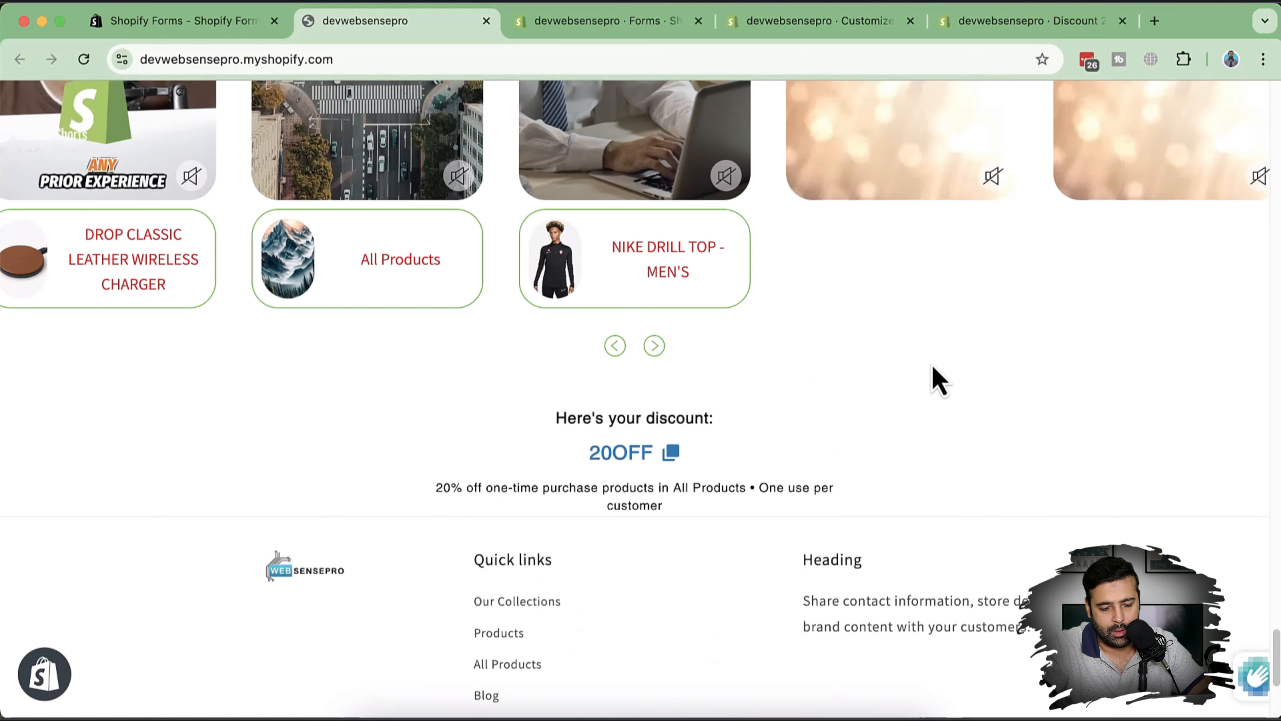
pyautogui.scroll(-2, 934, 379)
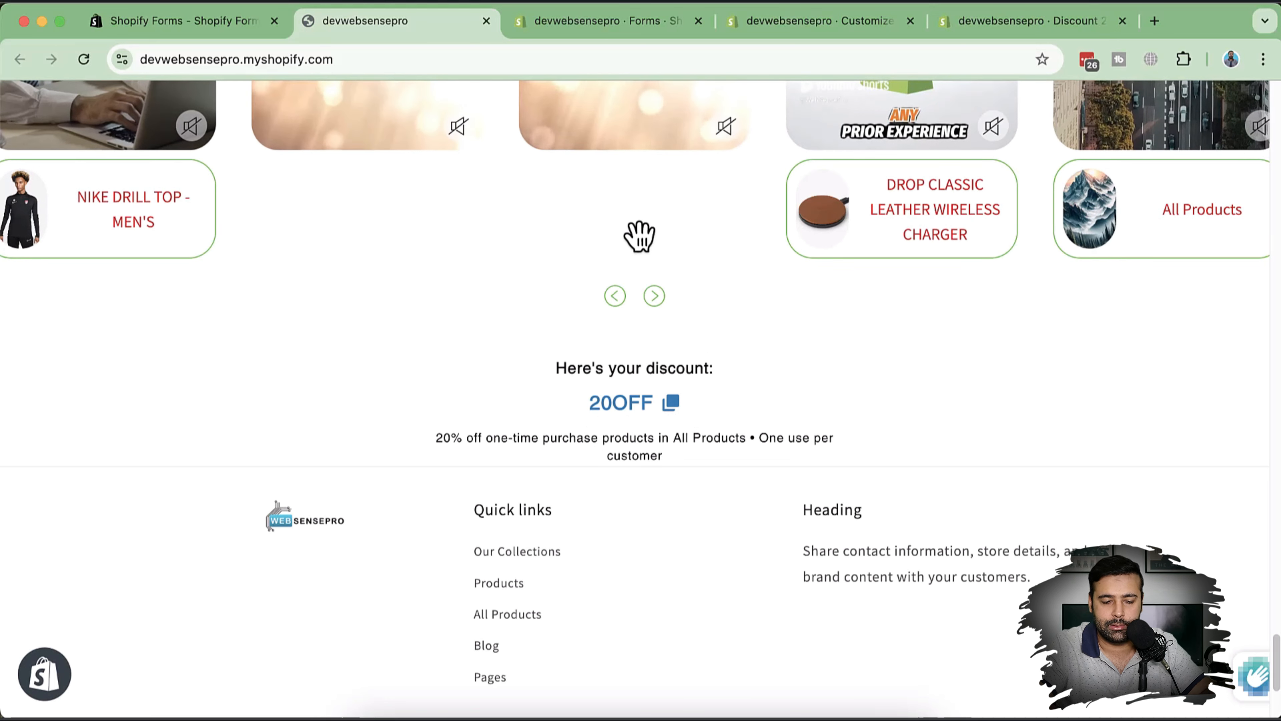
# Open the store's customer list in a separate browser tab placed last and open the newly subscribed customer's record
pyautogui.click(600, 22)
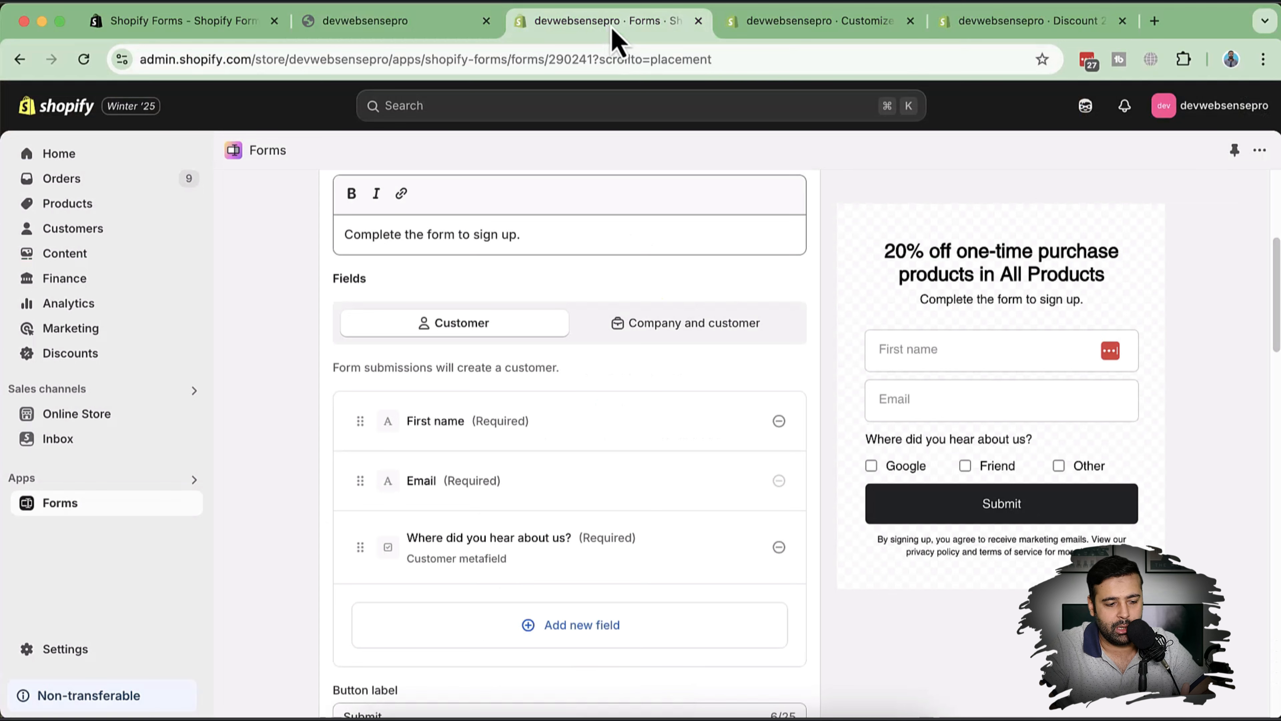
pyautogui.keyDown('super'); pyautogui.click(119, 232); pyautogui.keyUp('super')
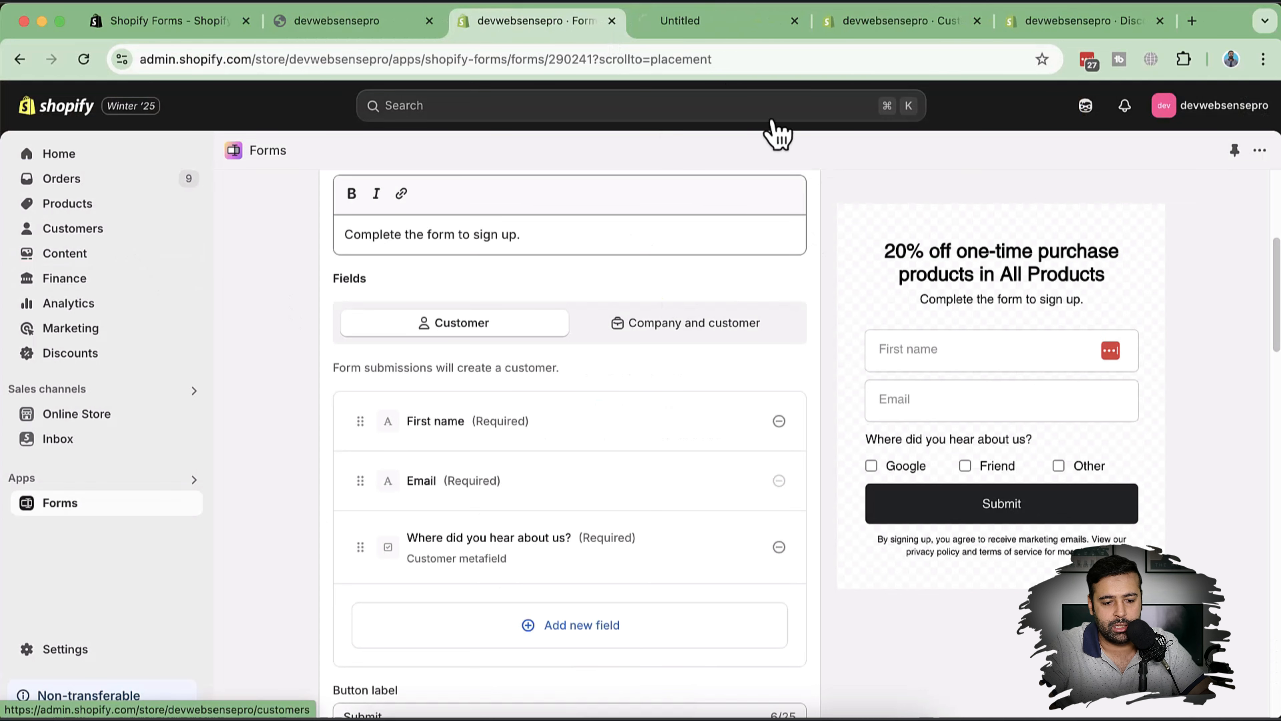
pyautogui.moveTo(725, 35); pyautogui.dragTo(1039, 31)
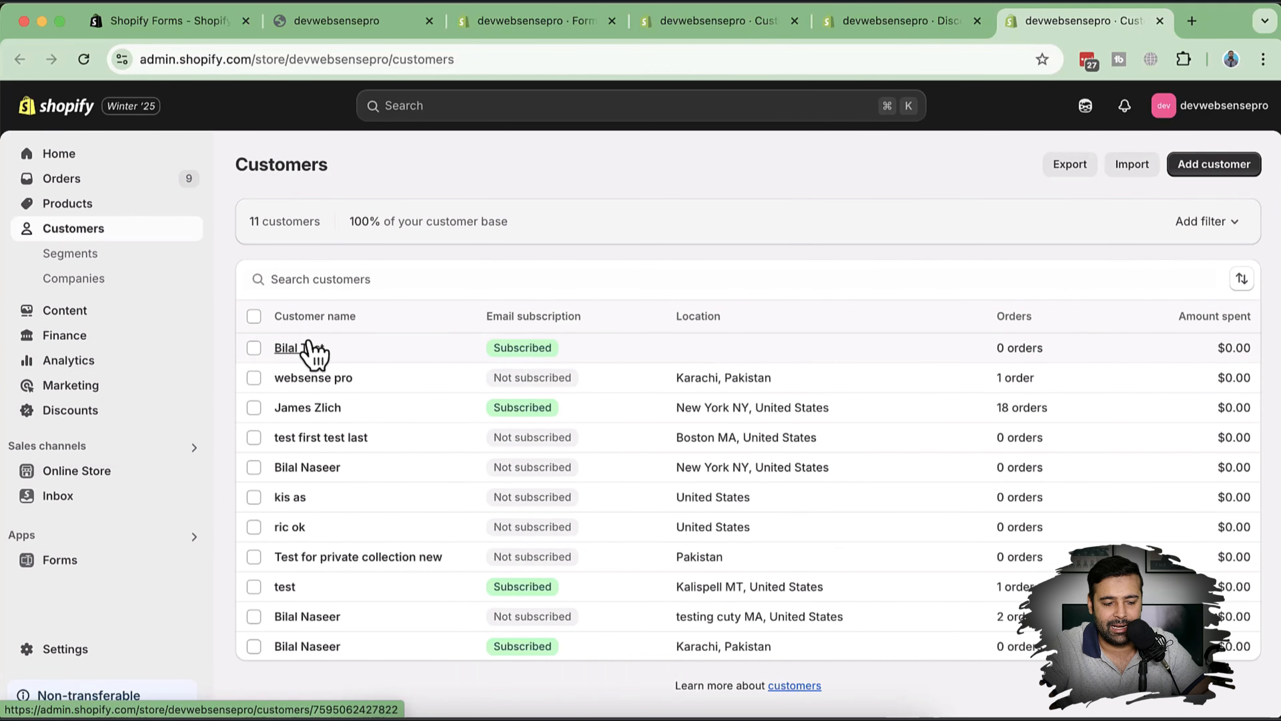
pyautogui.click(304, 350)
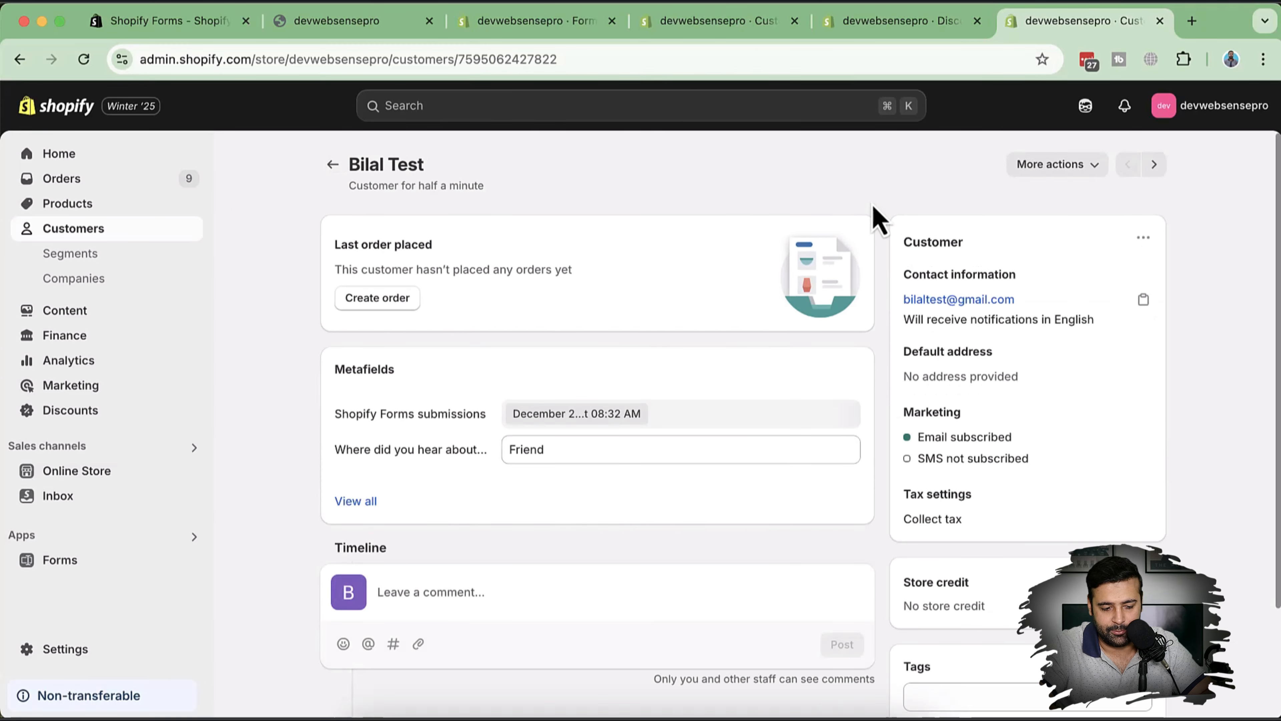
# Examine the customer's "Where did you hear about us?" metafield with its available options and the full metafields page
pyautogui.scroll(-5, 878, 207)
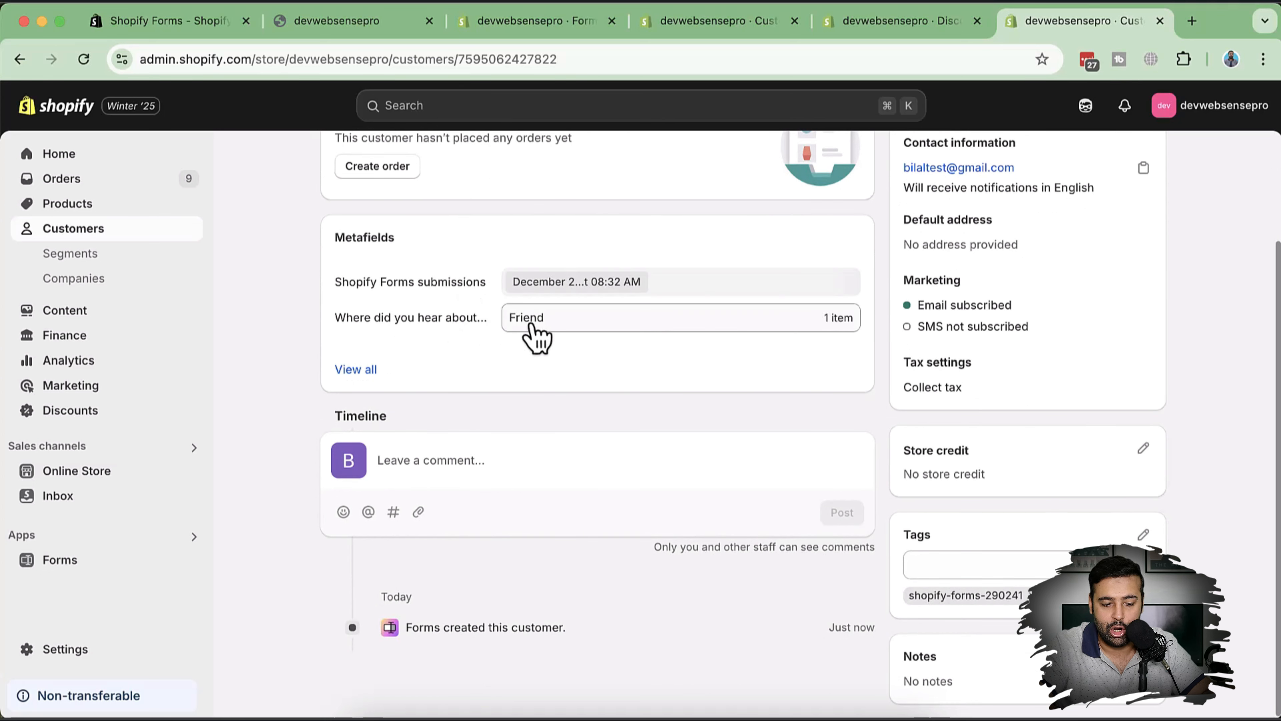
pyautogui.click(586, 325)
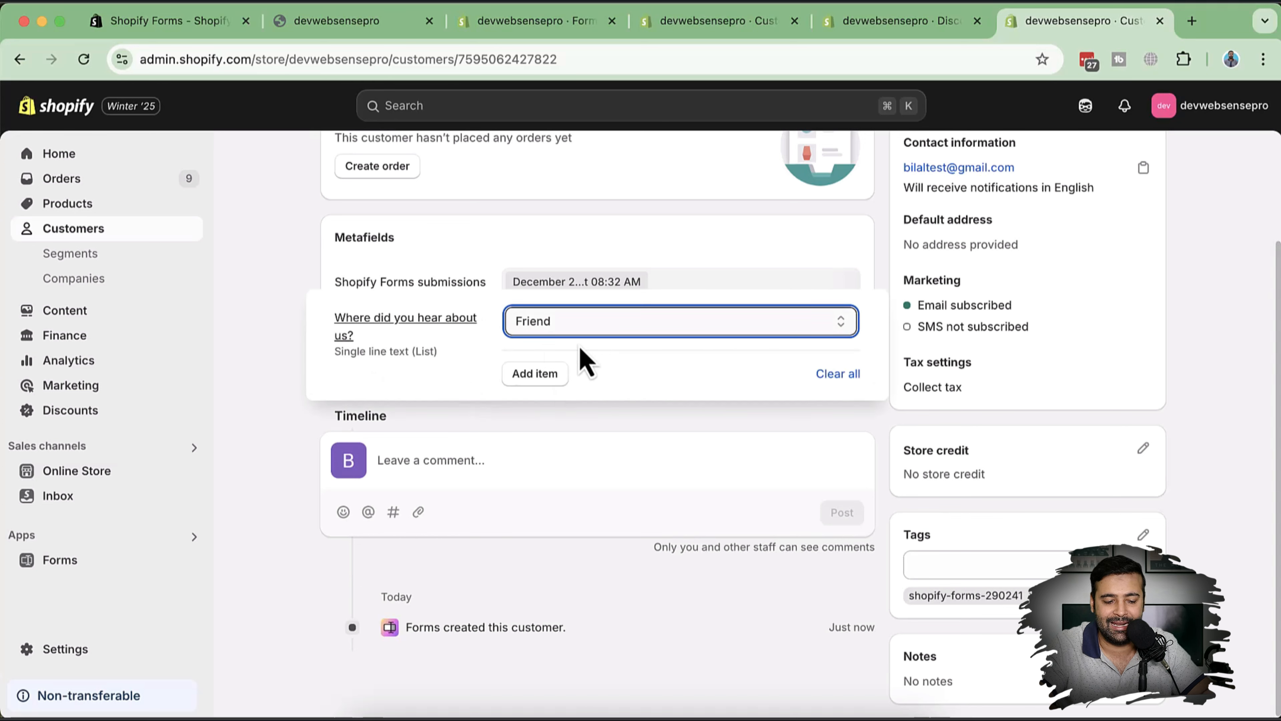
pyautogui.click(851, 328)
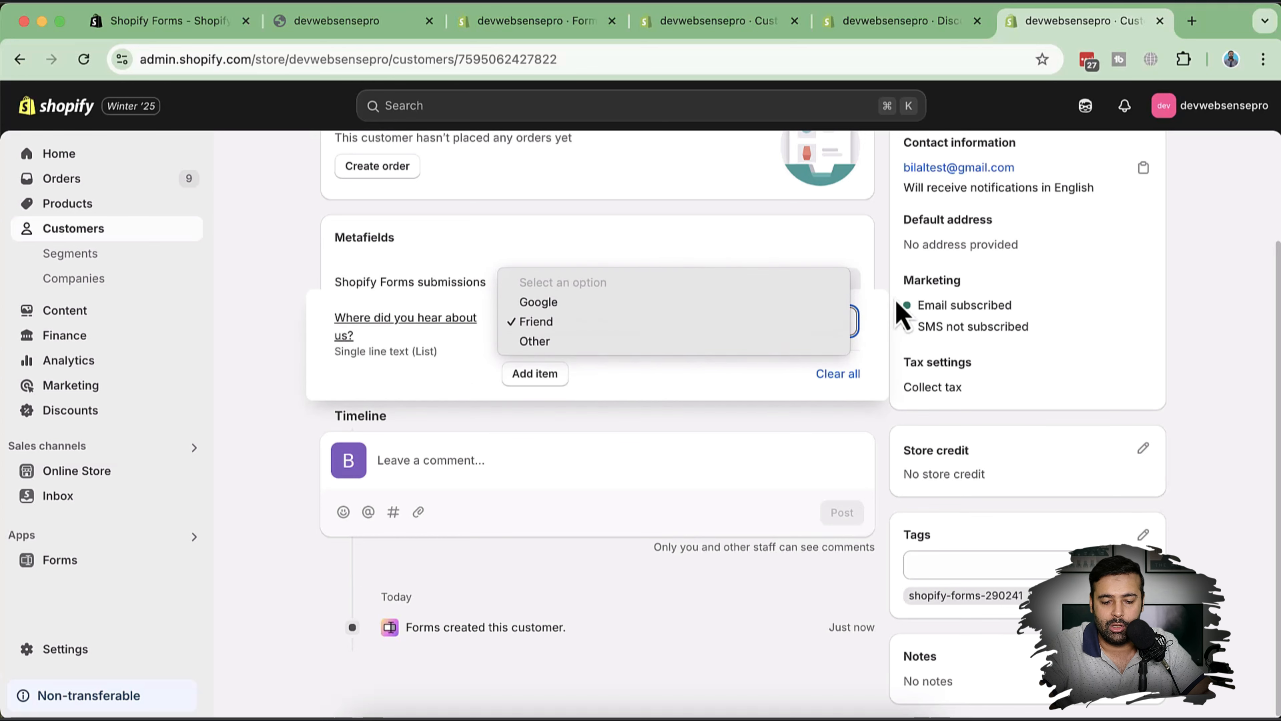
pyautogui.click(904, 306)
pyautogui.click(869, 249)
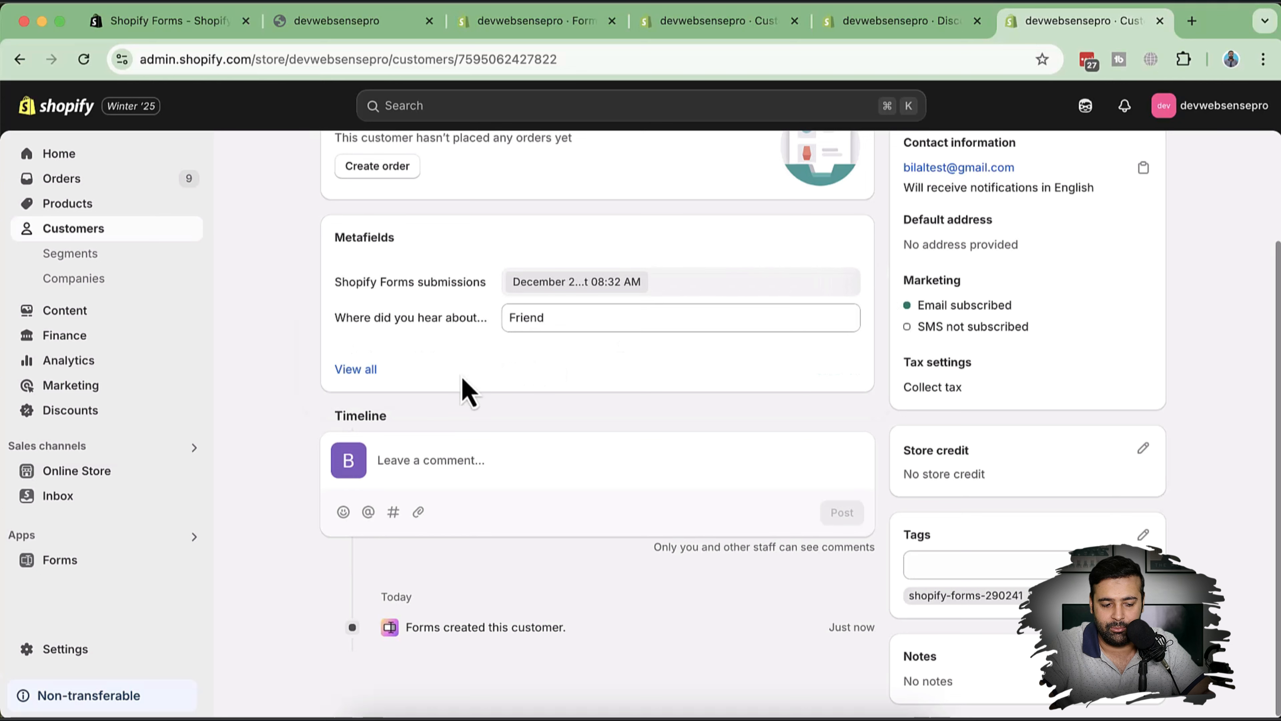
pyautogui.click(359, 370)
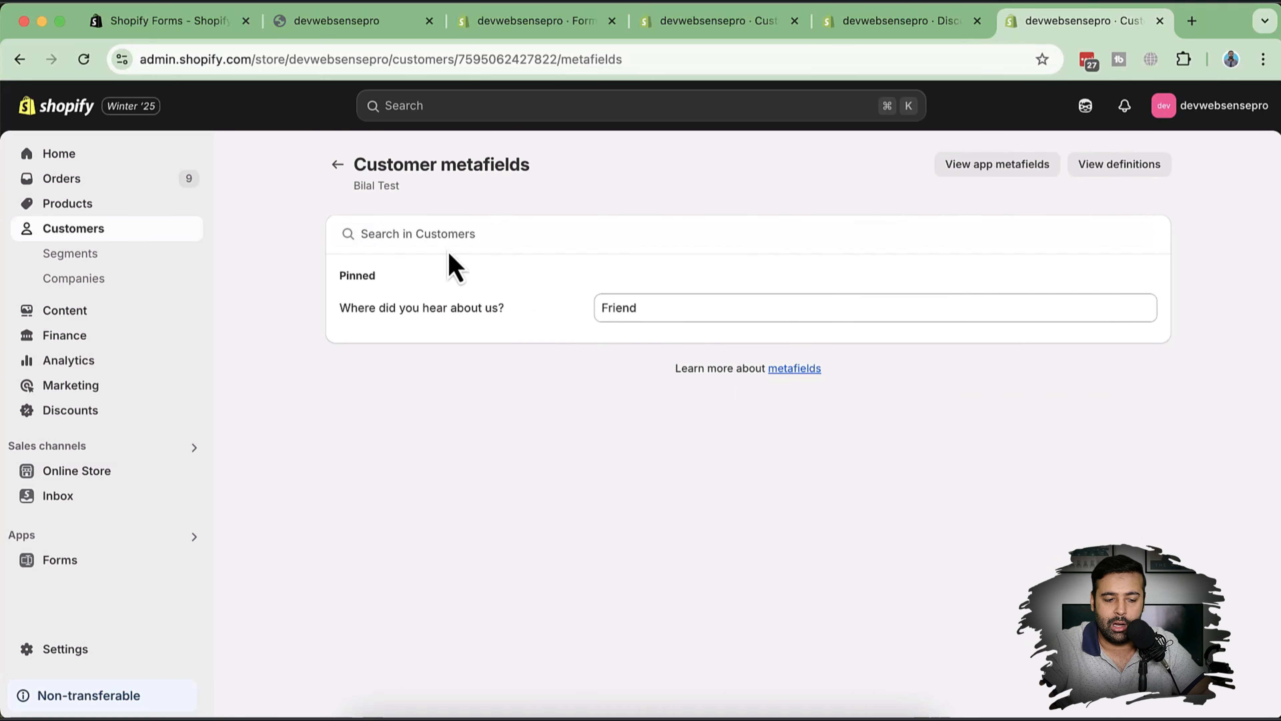
pyautogui.click(338, 167)
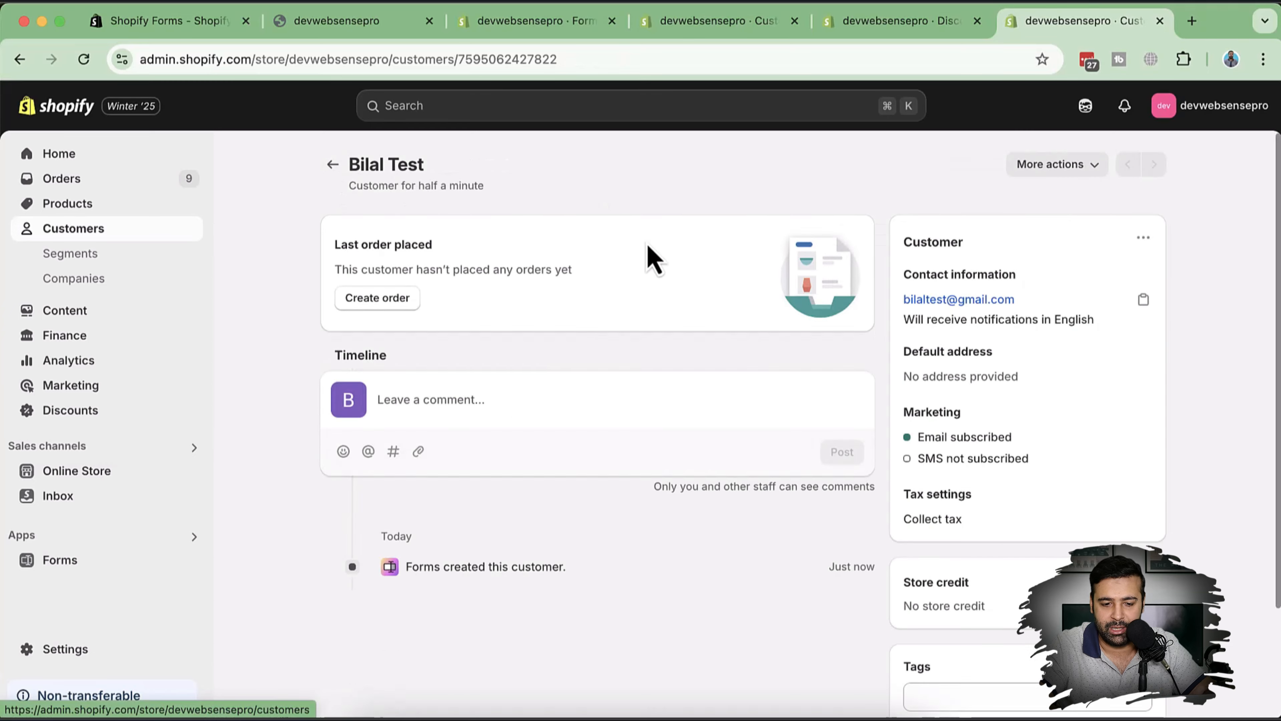
# Review the 20off discount's requirements, eligibility and usage limits, and glance at the Forms block in the theme editor
pyautogui.click(948, 25)
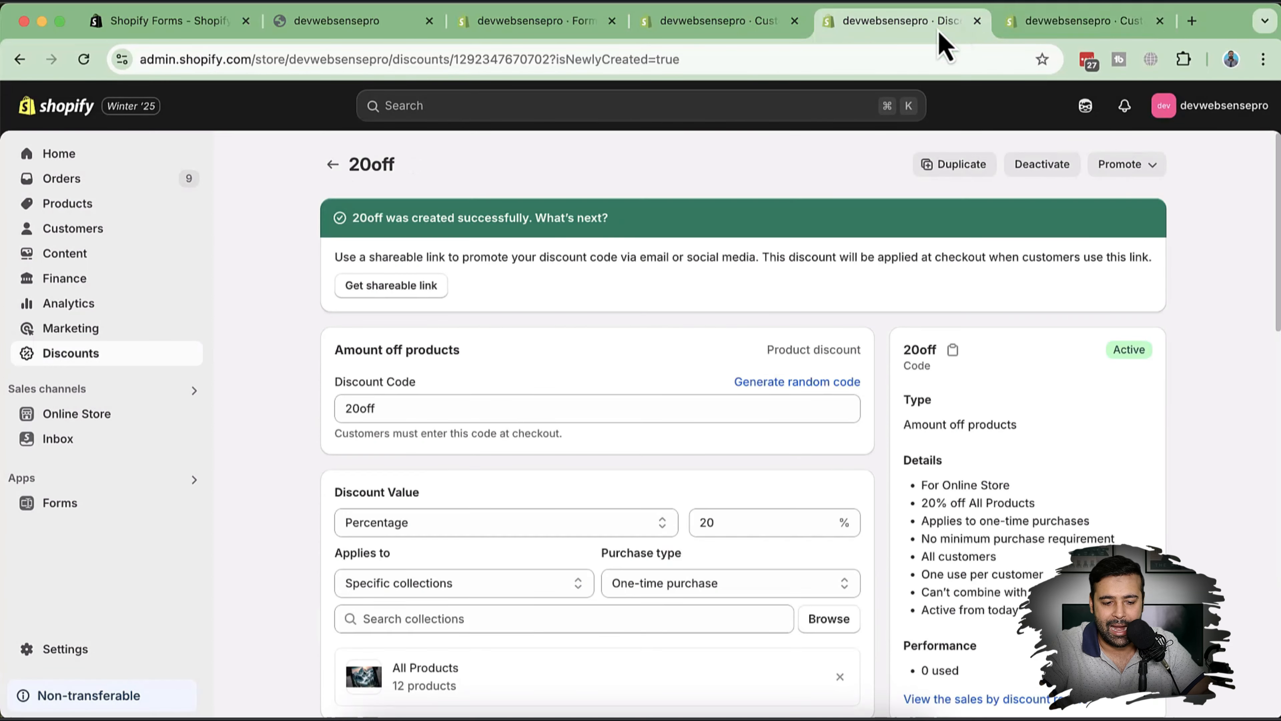
pyautogui.scroll(-15, 797, 275)
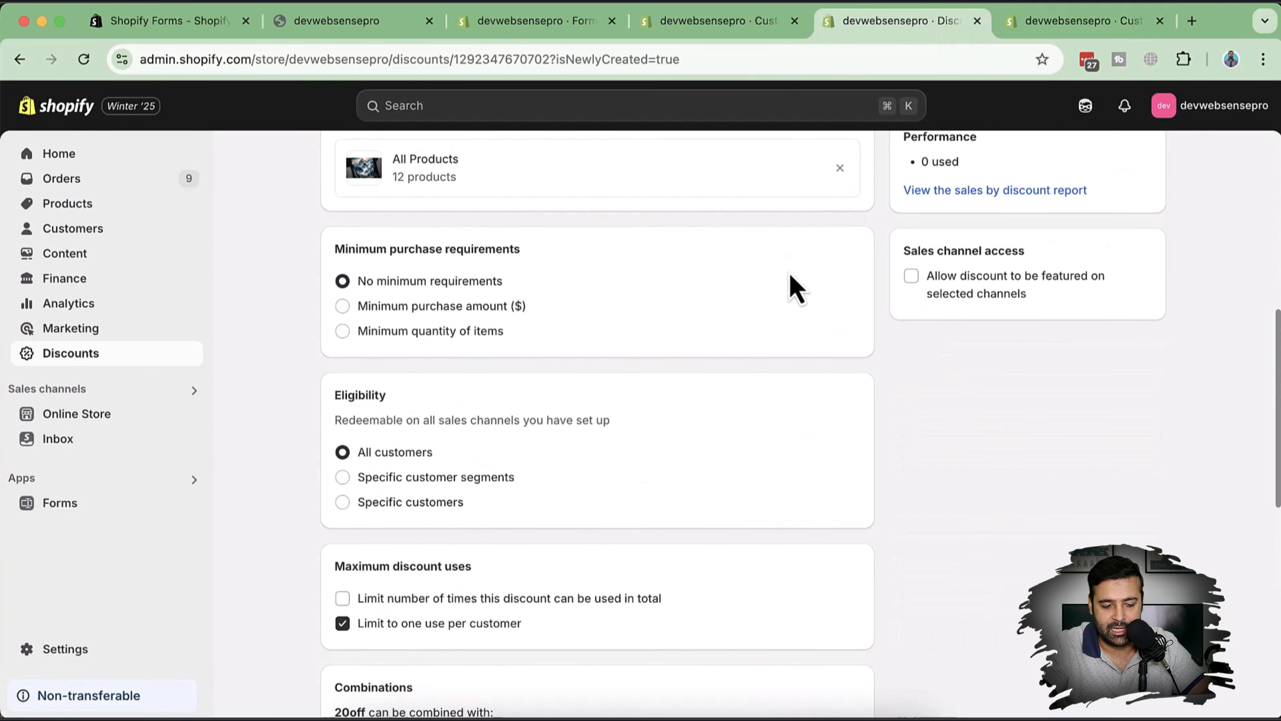
pyautogui.scroll(-5, 797, 290)
pyautogui.click(731, 23)
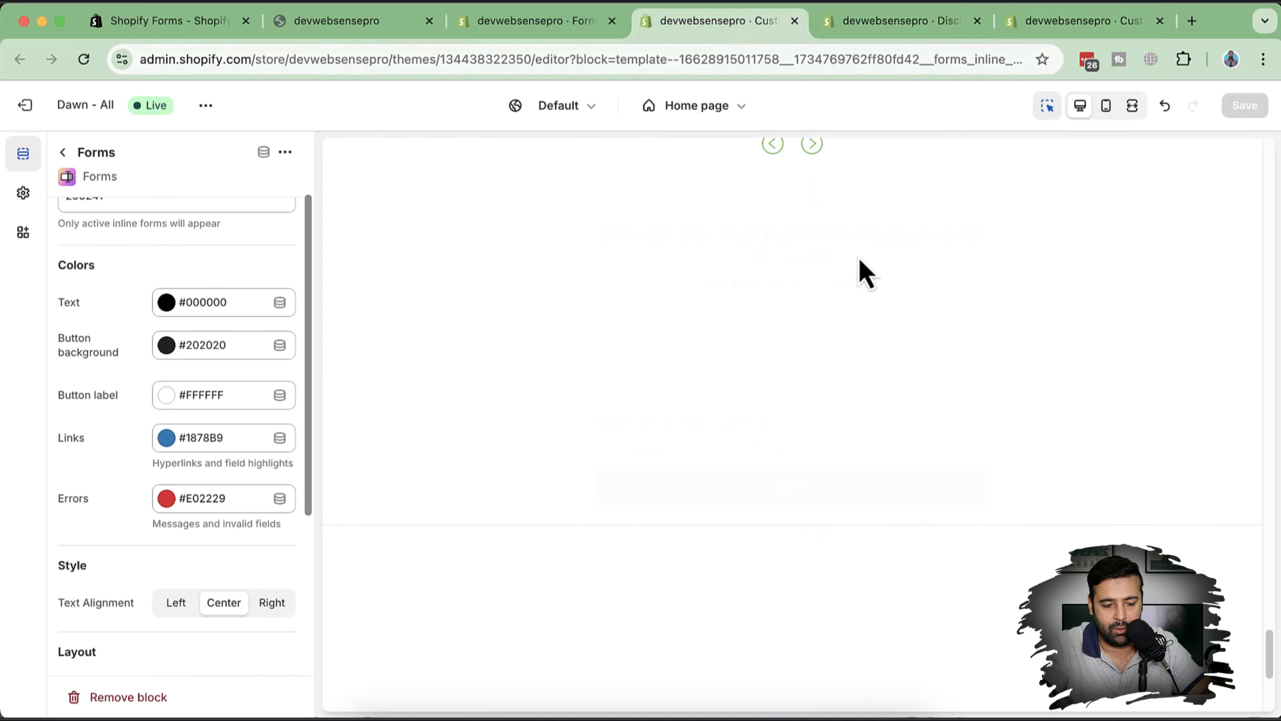
pyautogui.scroll(3, 859, 258)
# In the open form's editor, add a new custom field of the Dropdown list type
pyautogui.click(555, 20)
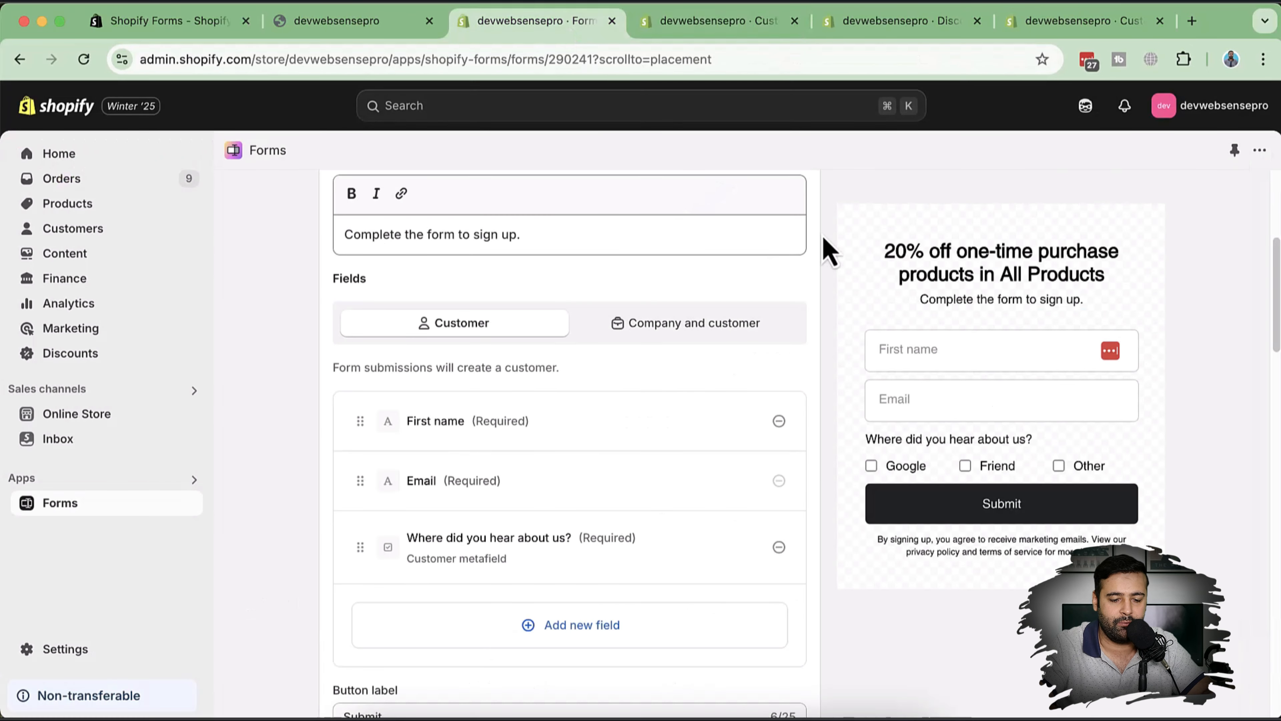
pyautogui.scroll(-4, 933, 323)
pyautogui.click(618, 442)
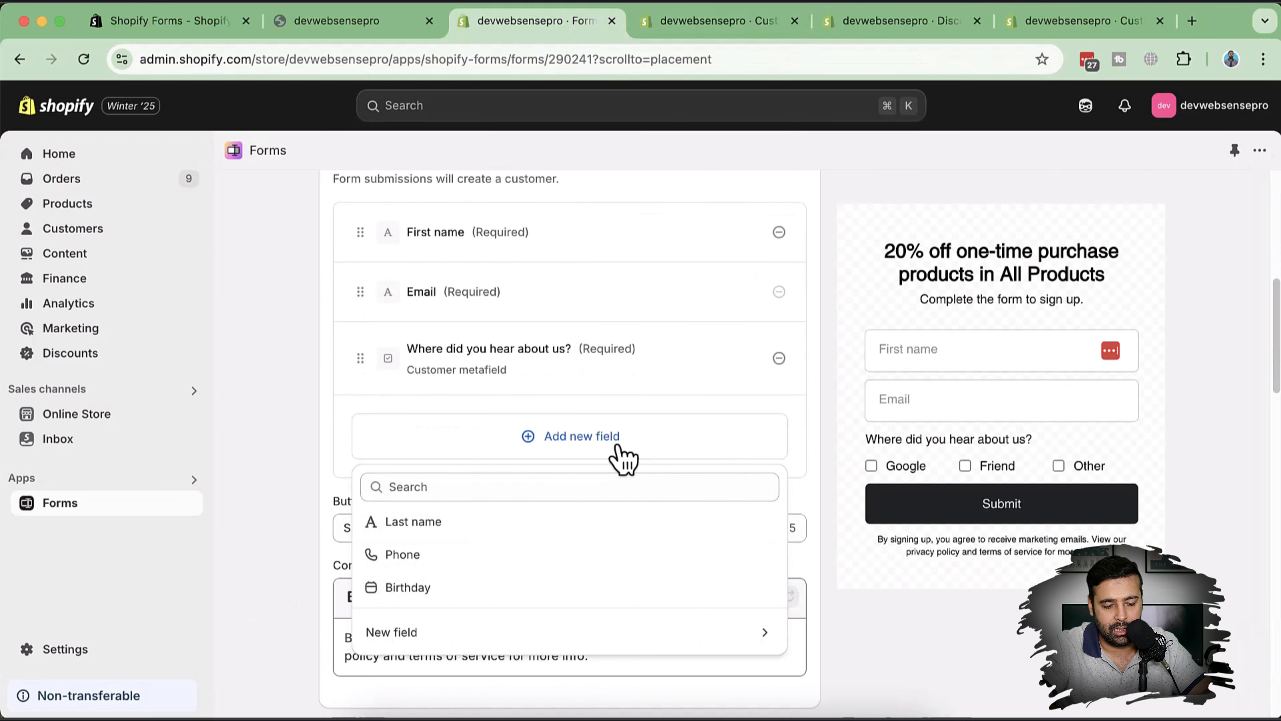
pyautogui.click(555, 635)
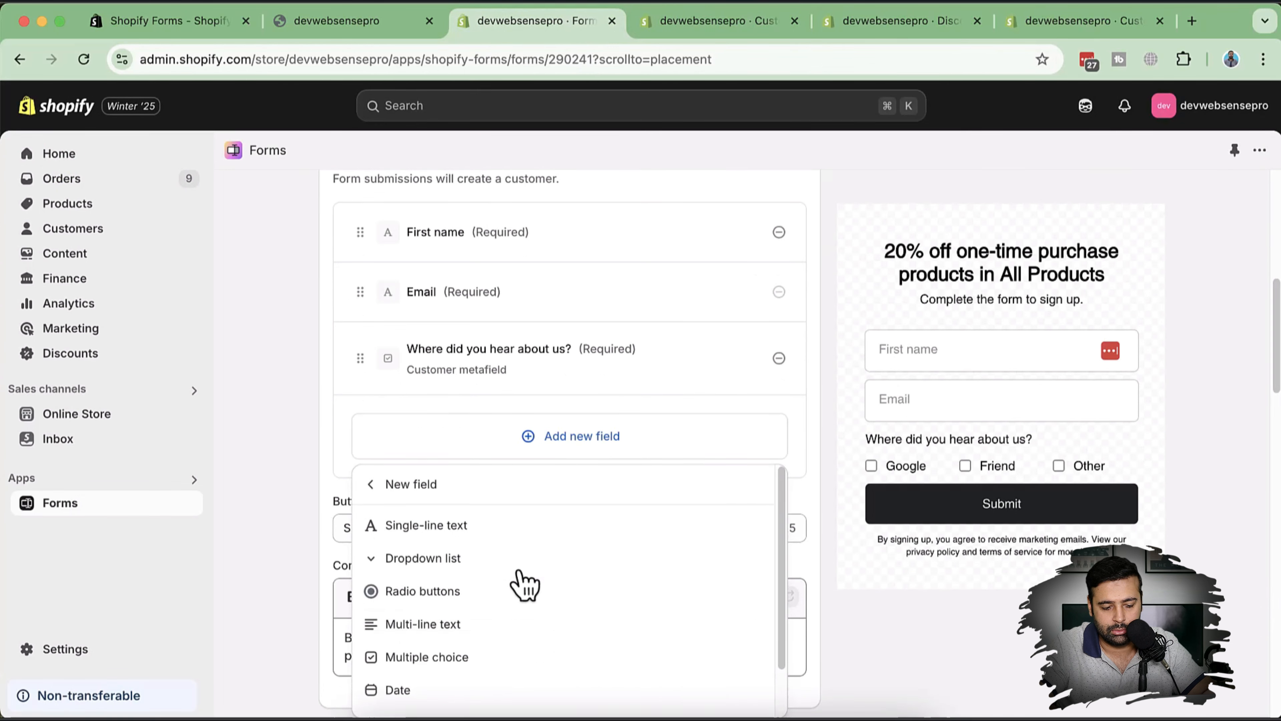
pyautogui.scroll(-1, 560, 533)
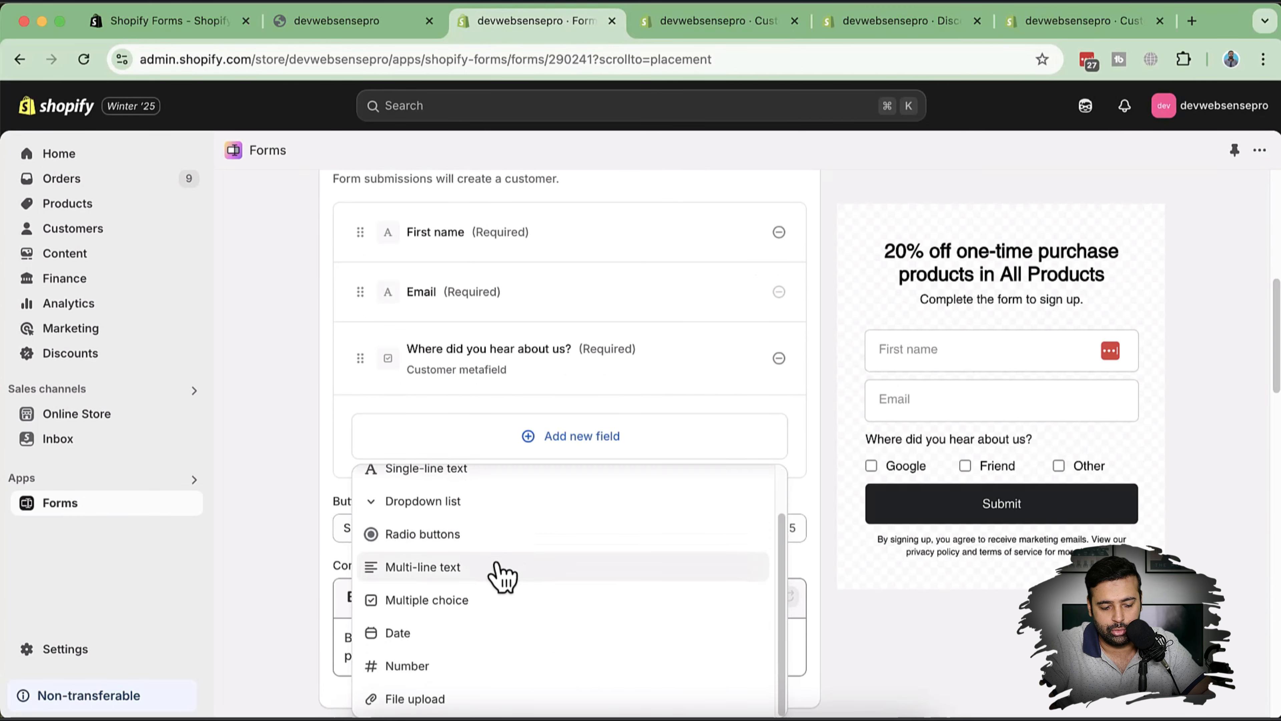
pyautogui.click(517, 507)
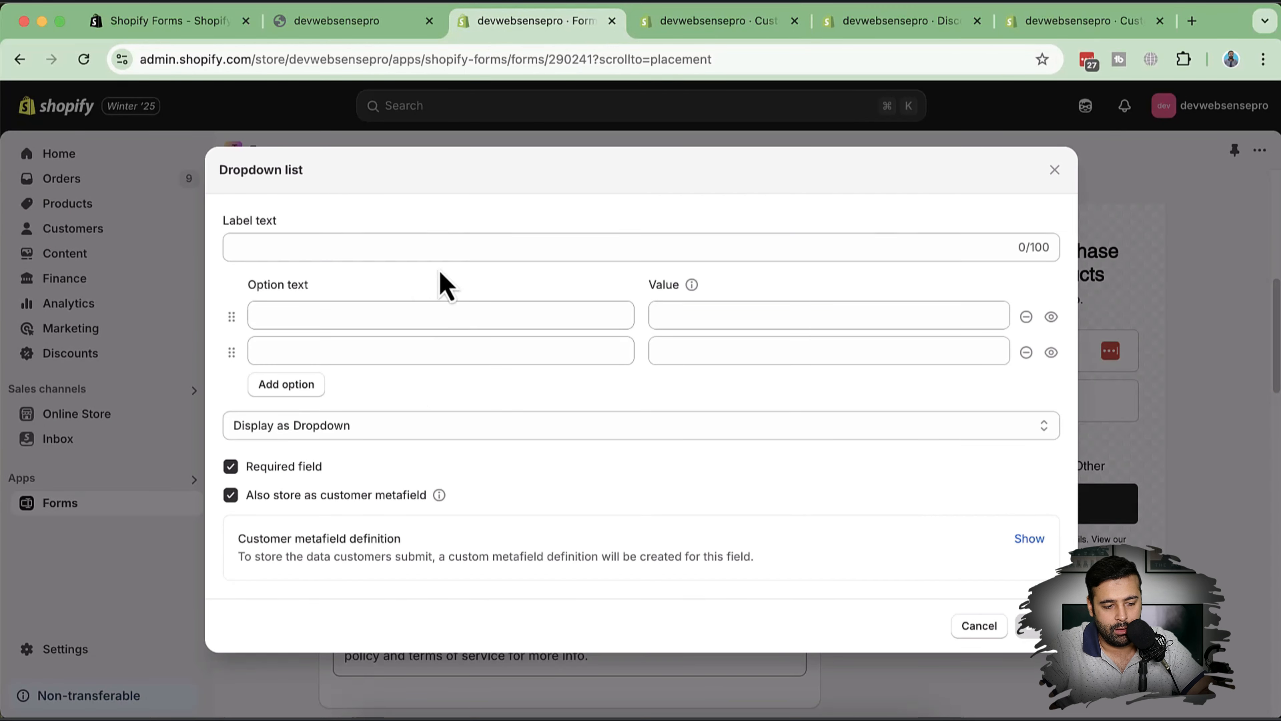
# Label the field Dropdown List and give it the options First Option, Second Option and Third Option
pyautogui.click(478, 241)
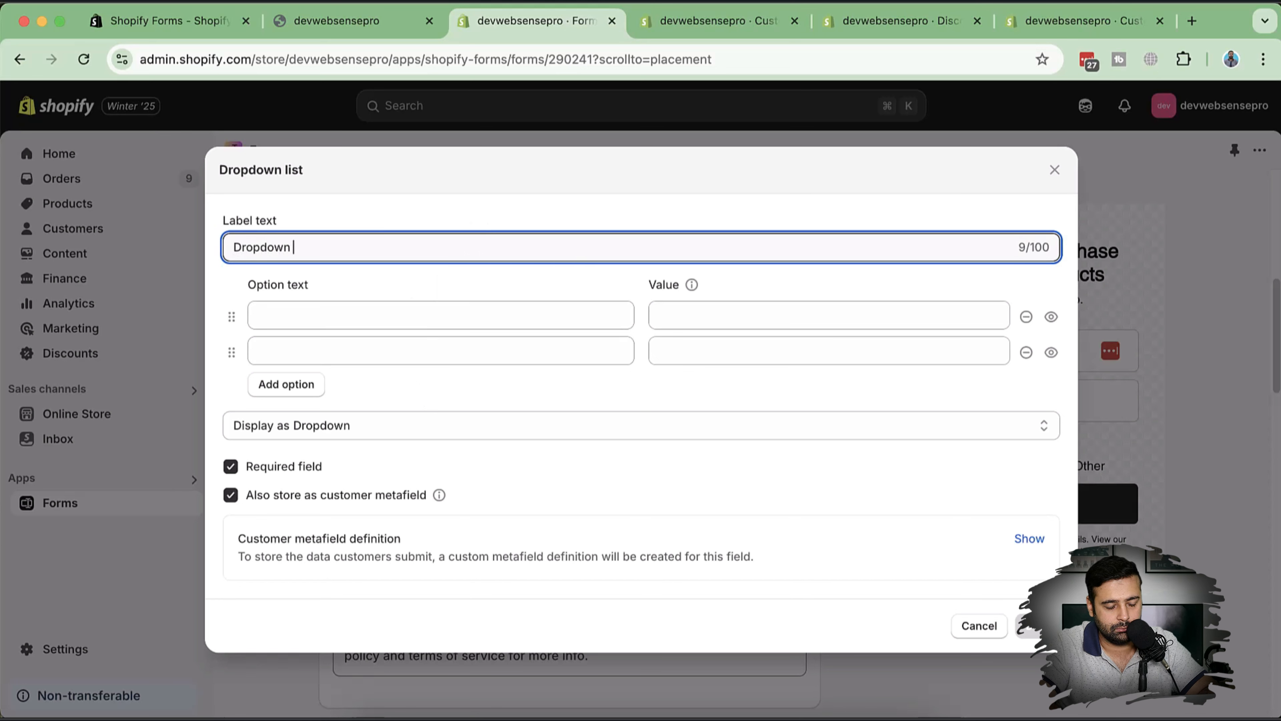
pyautogui.click(345, 323)
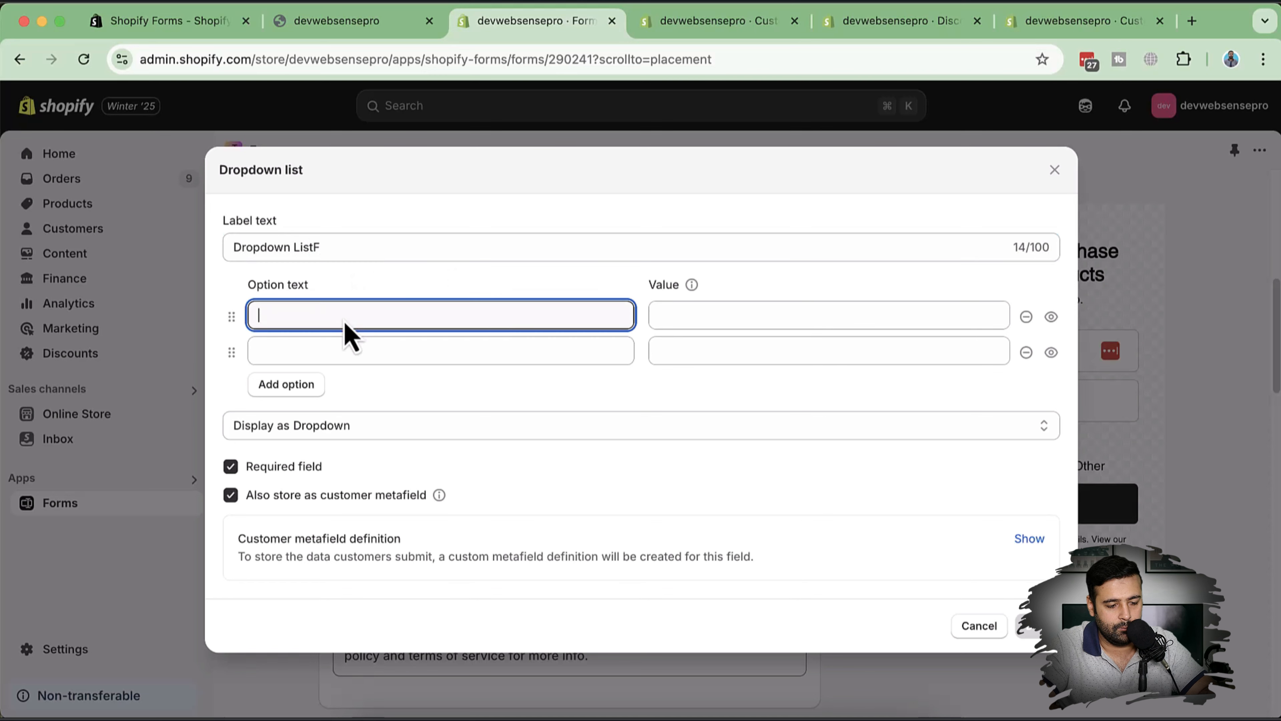
pyautogui.click(411, 246)
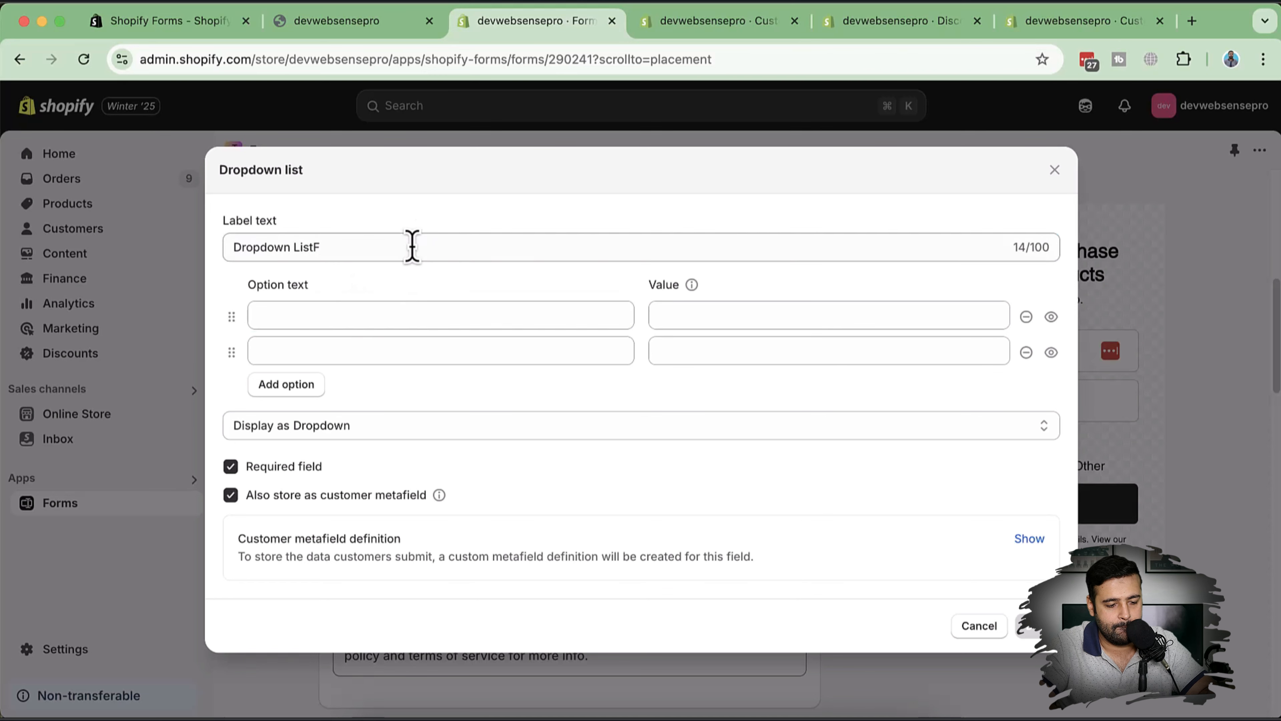
pyautogui.press('BackSpace')
pyautogui.click(308, 317)
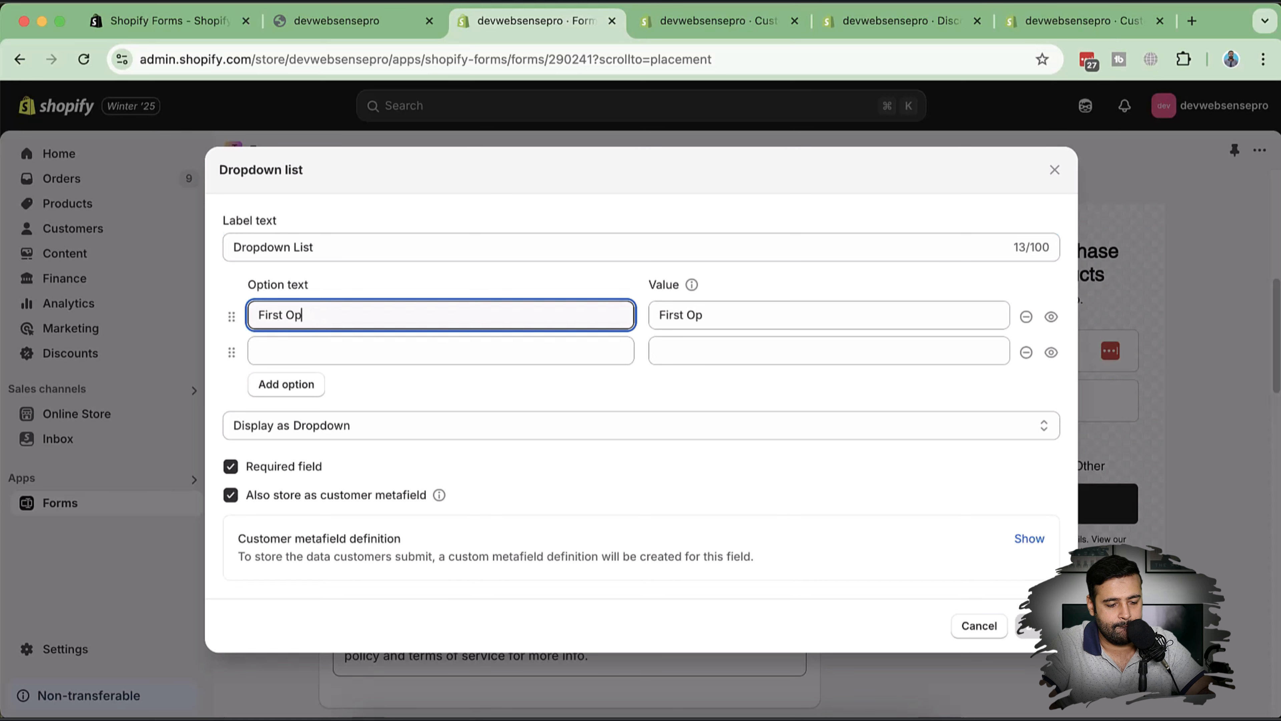
pyautogui.click(293, 354)
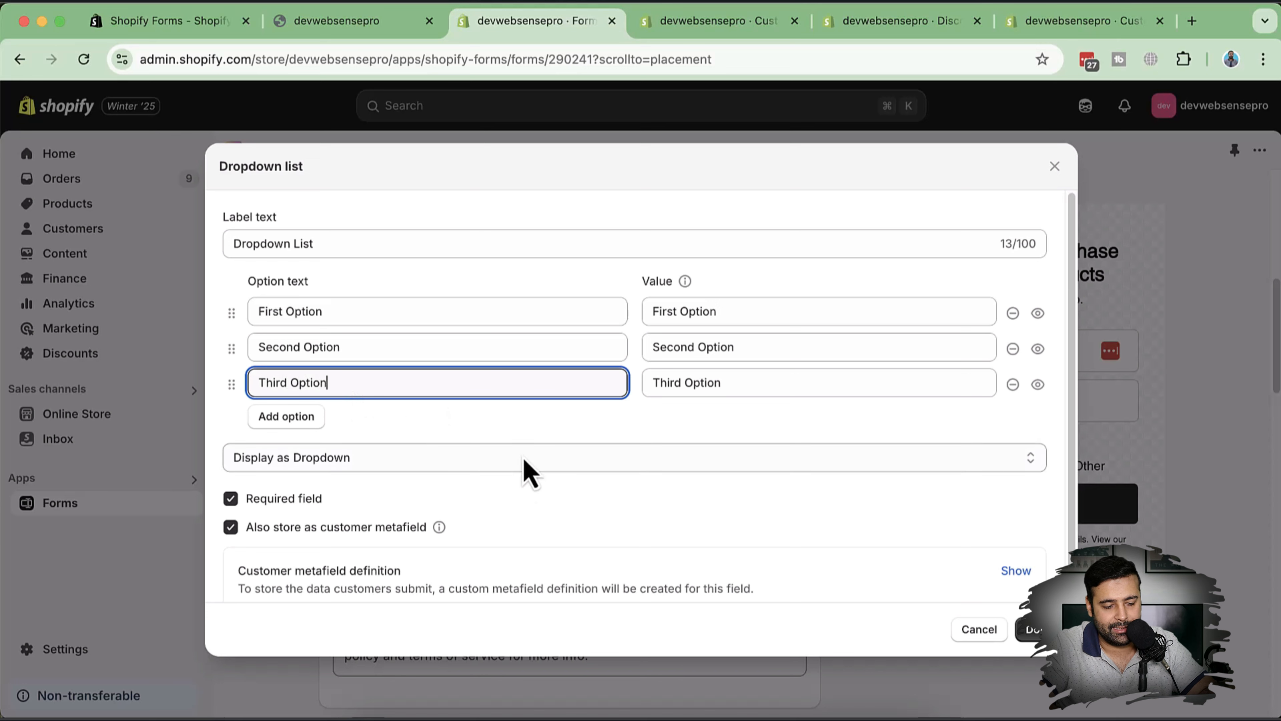
# Keep the field displayed as a dropdown, finish adding it and save the form
pyautogui.click(496, 467)
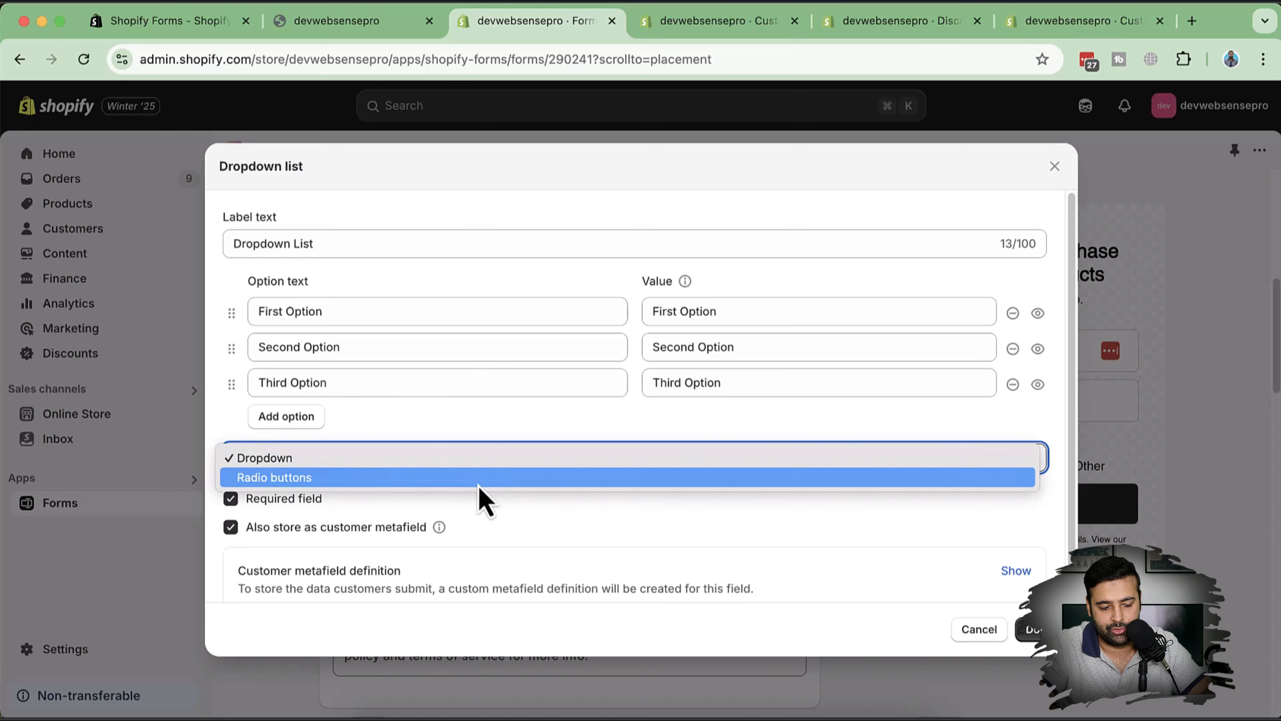
pyautogui.click(641, 457)
pyautogui.scroll(-1, 649, 449)
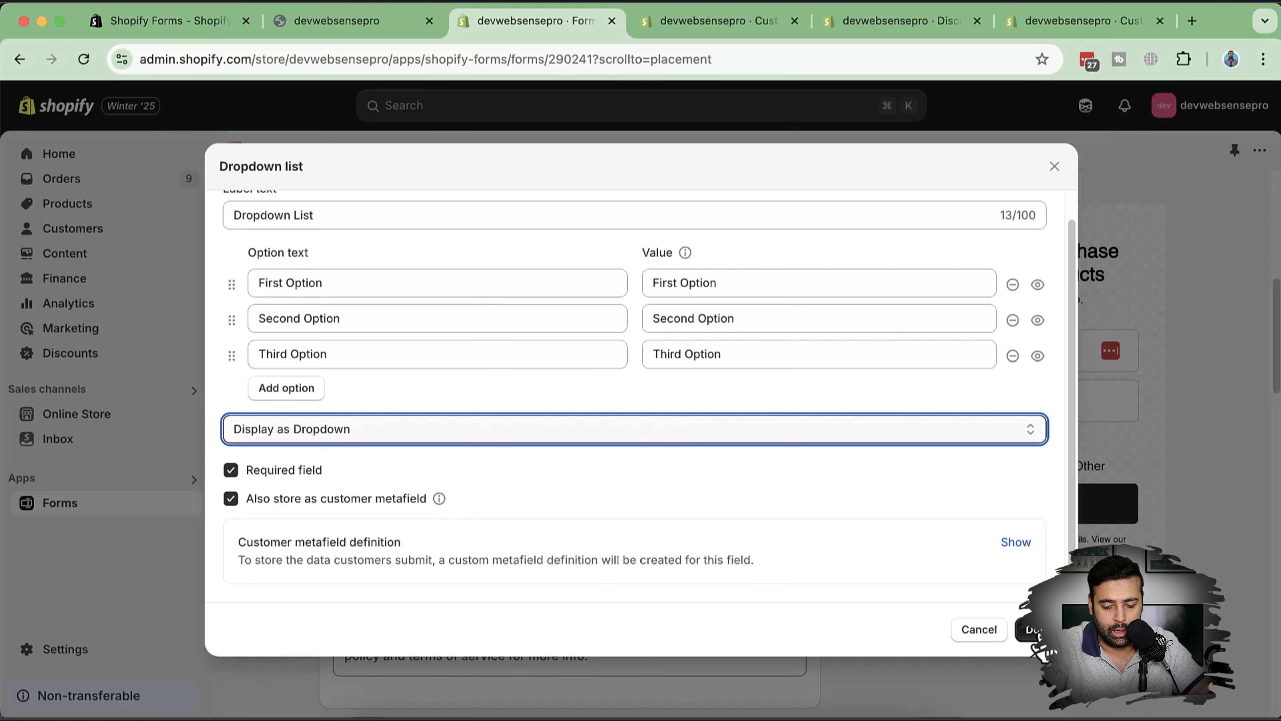
pyautogui.click(1034, 633)
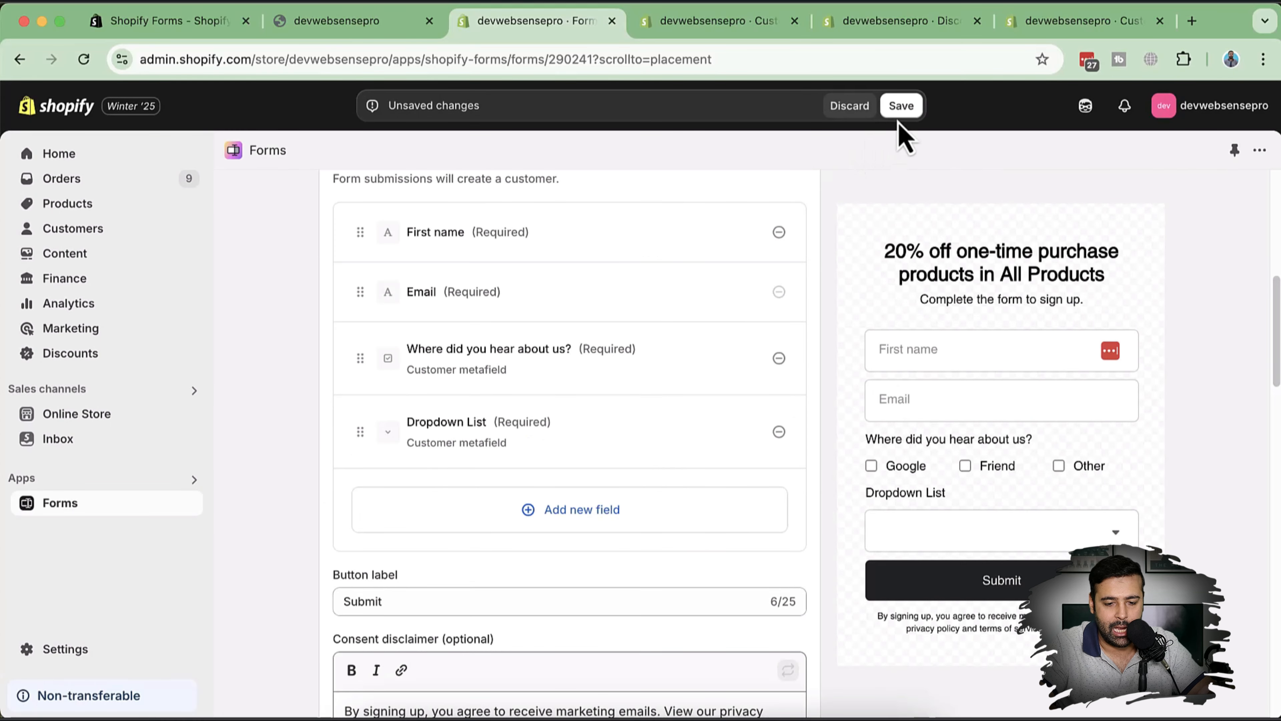
pyautogui.click(903, 107)
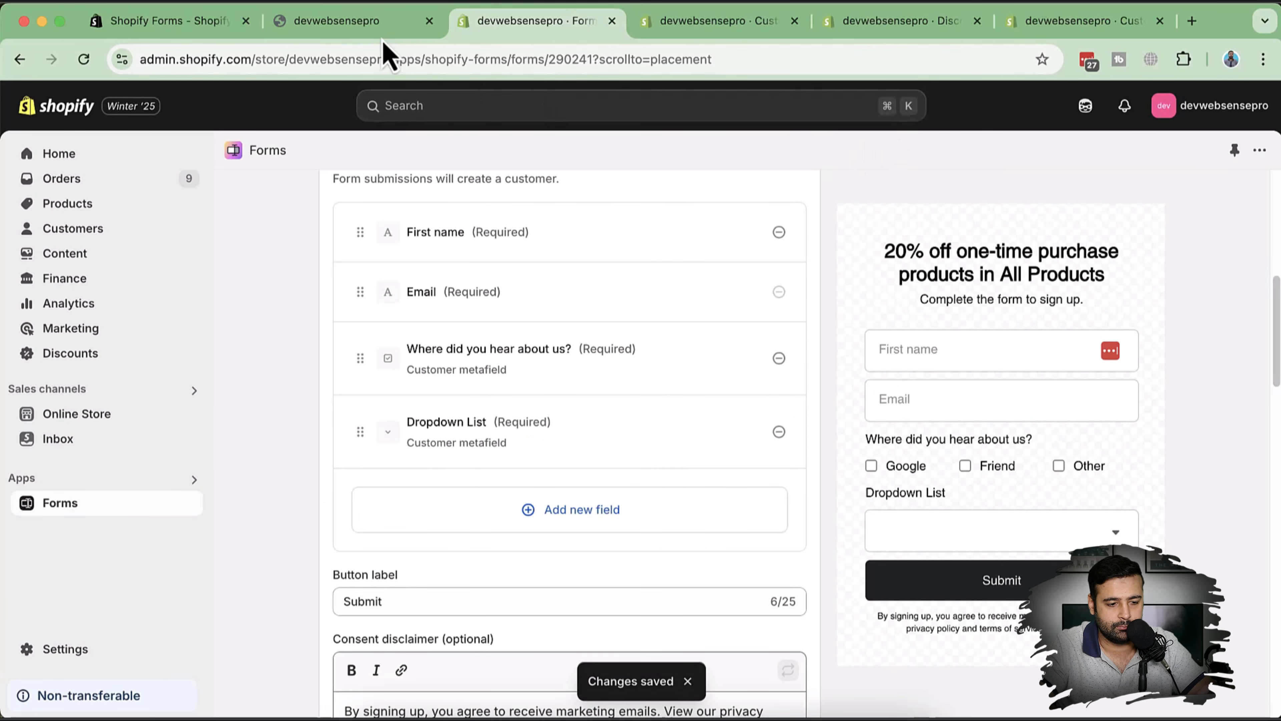
# Check the new dropdown in the storefront's inline form by selecting Second Option and then First Option
pyautogui.click(389, 28)
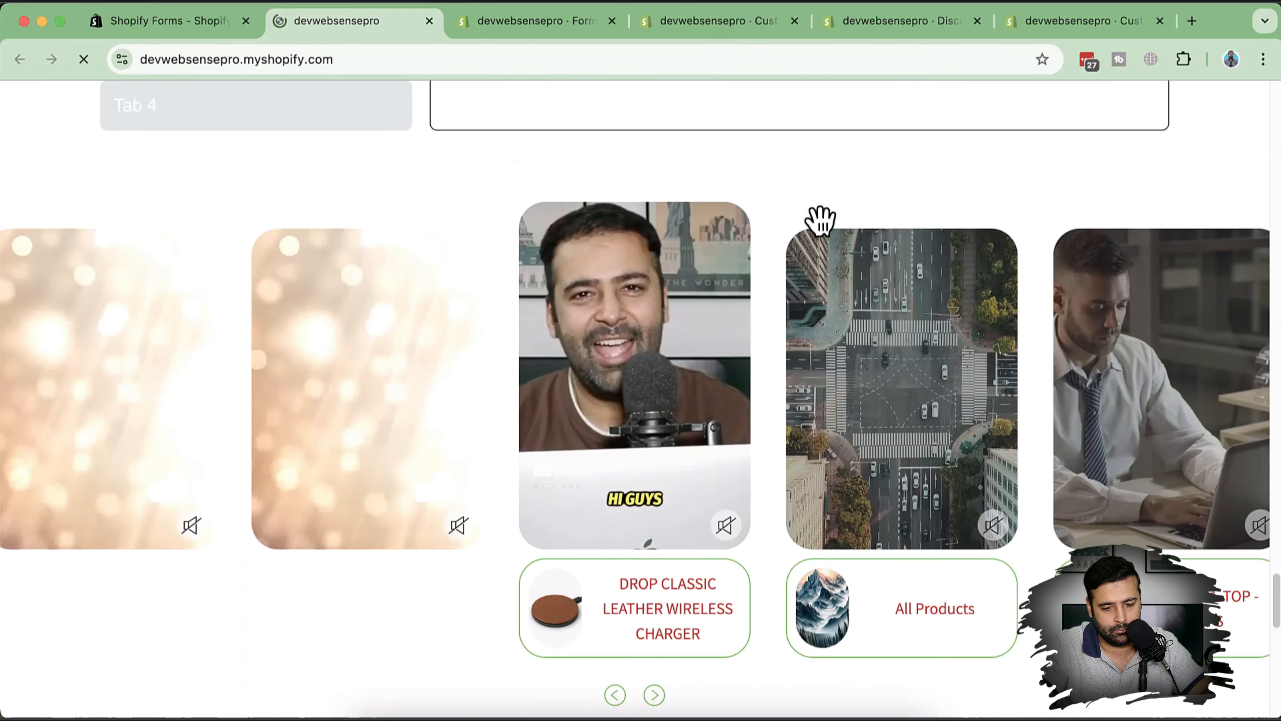
pyautogui.scroll(-10, 819, 220)
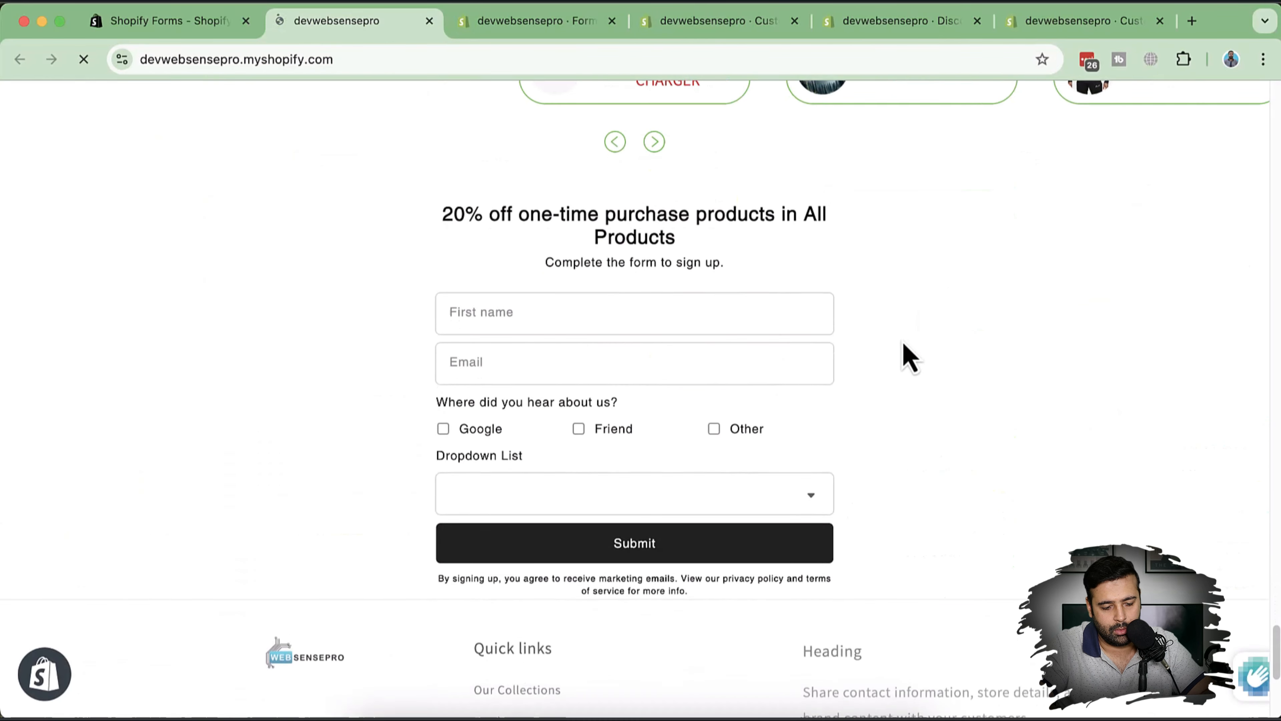
pyautogui.click(807, 497)
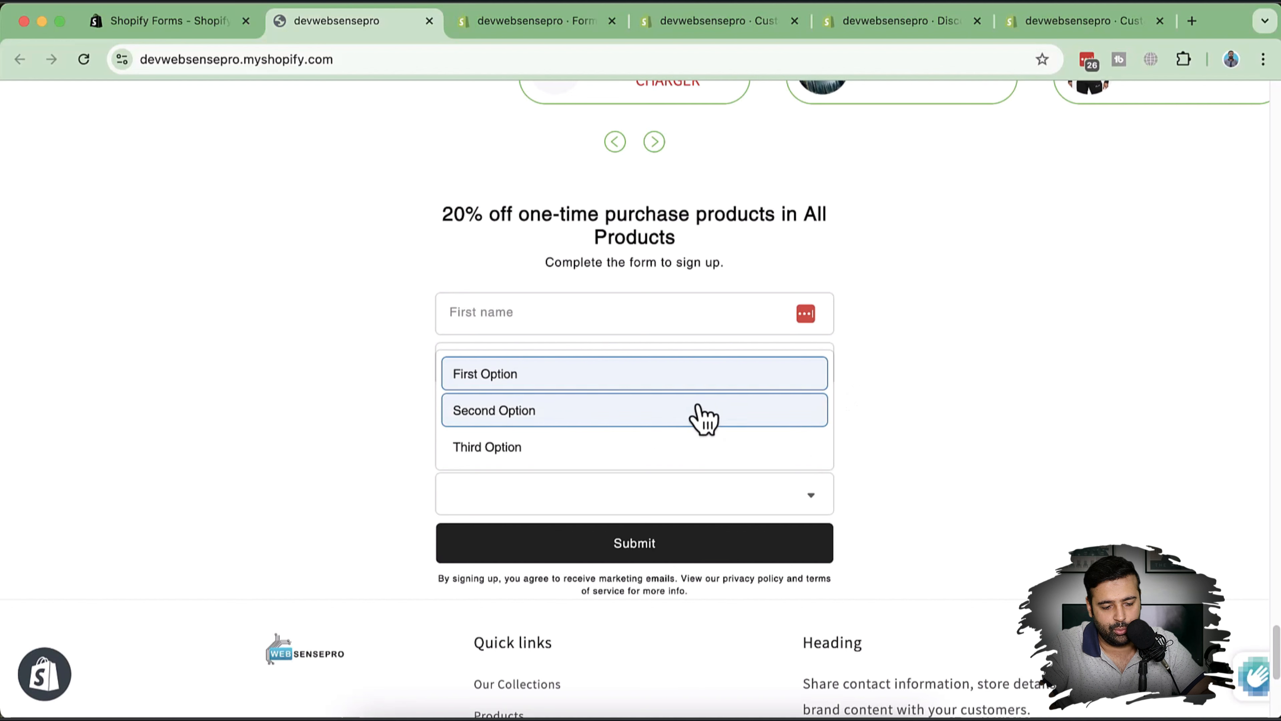
pyautogui.click(704, 418)
pyautogui.click(787, 514)
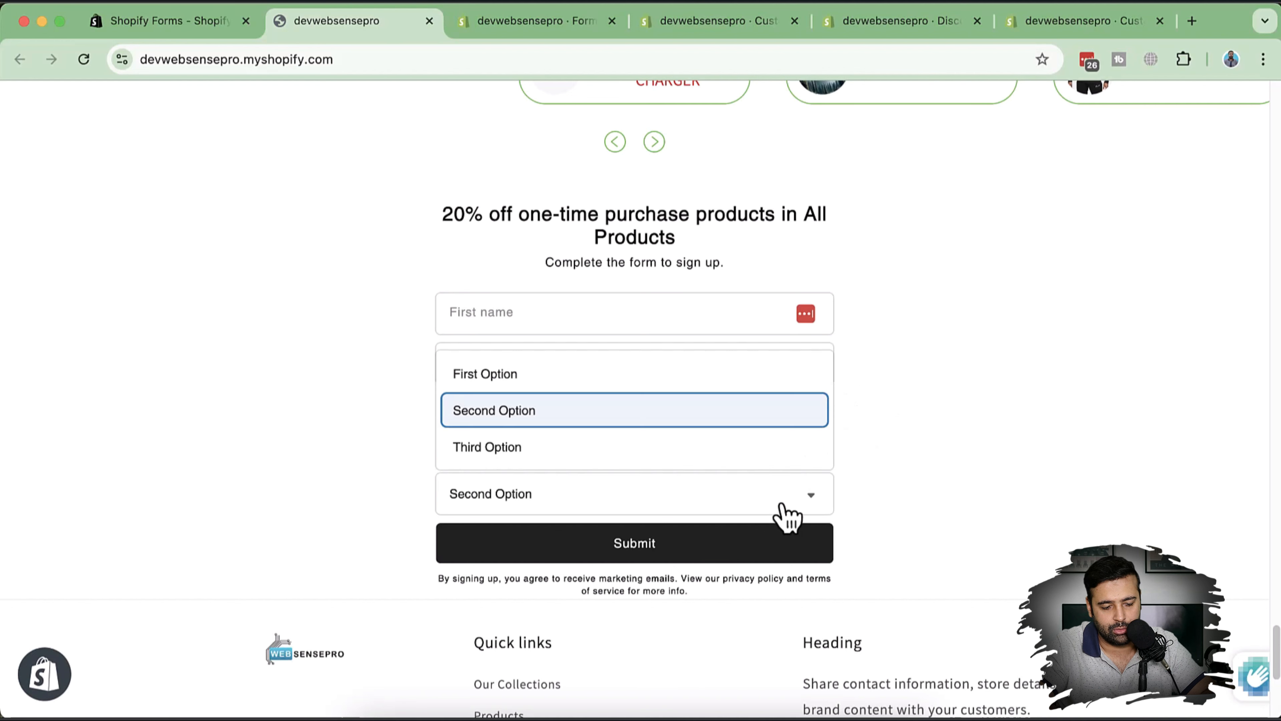
pyautogui.click(742, 378)
pyautogui.scroll(-2, 866, 384)
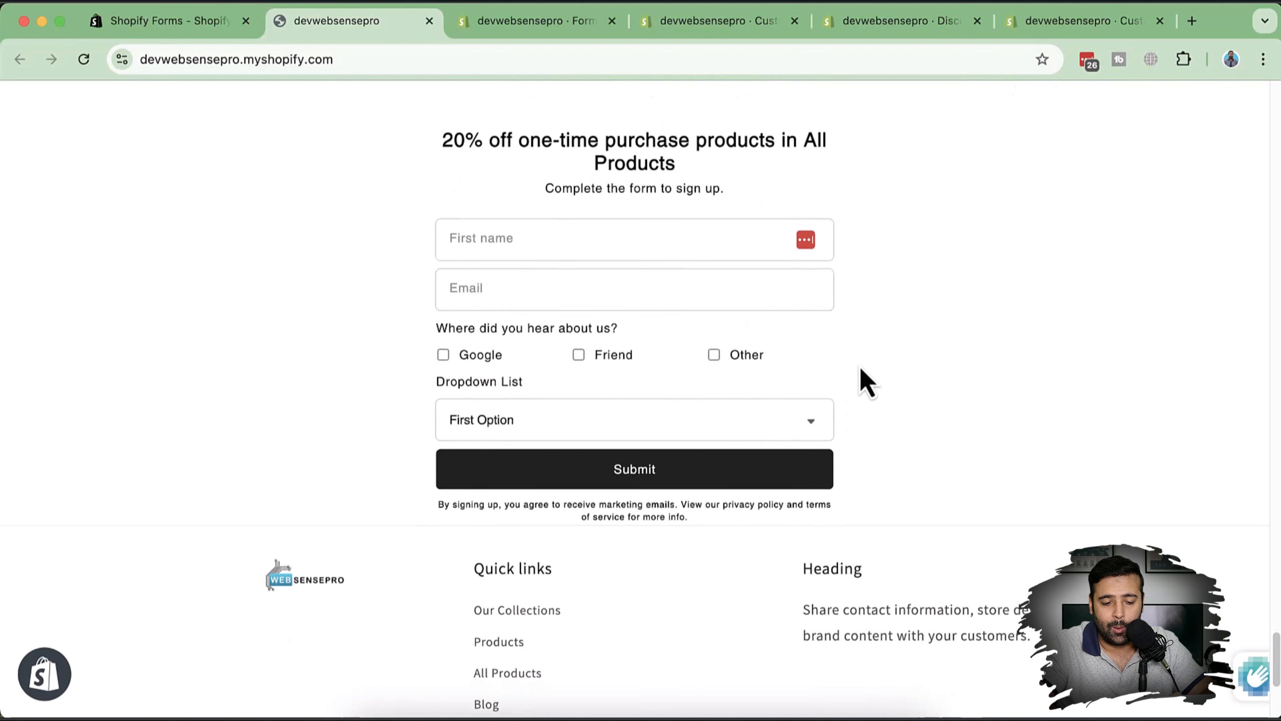
pyautogui.scroll(5, 867, 383)
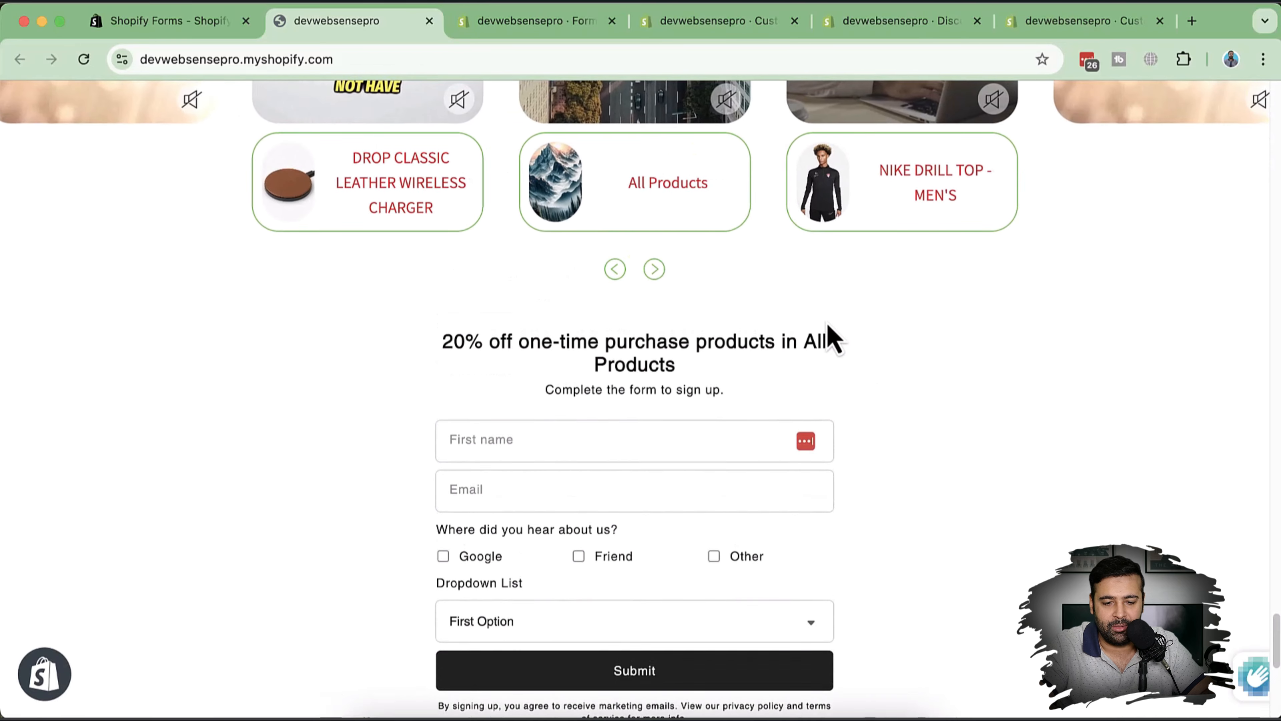
# Return to the Forms app's overview and create a popup form named First Popup Form
pyautogui.click(577, 32)
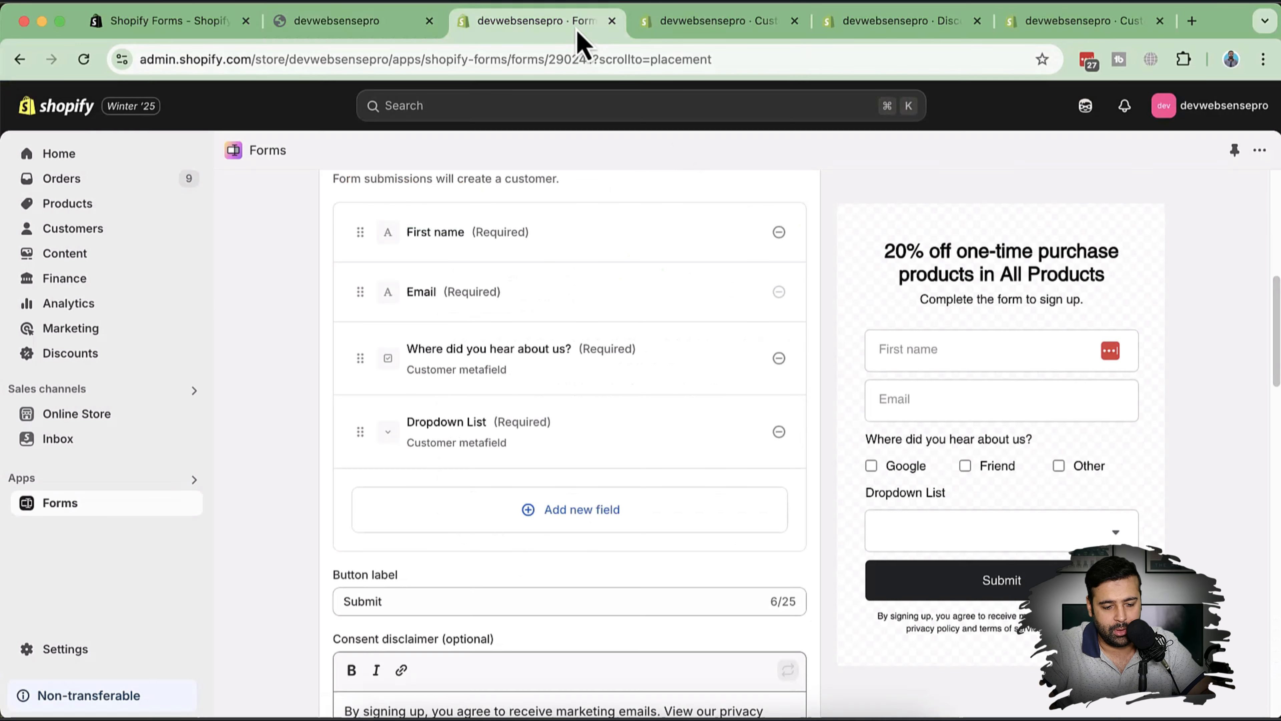
pyautogui.scroll(-8, 793, 288)
pyautogui.scroll(-9, 793, 289)
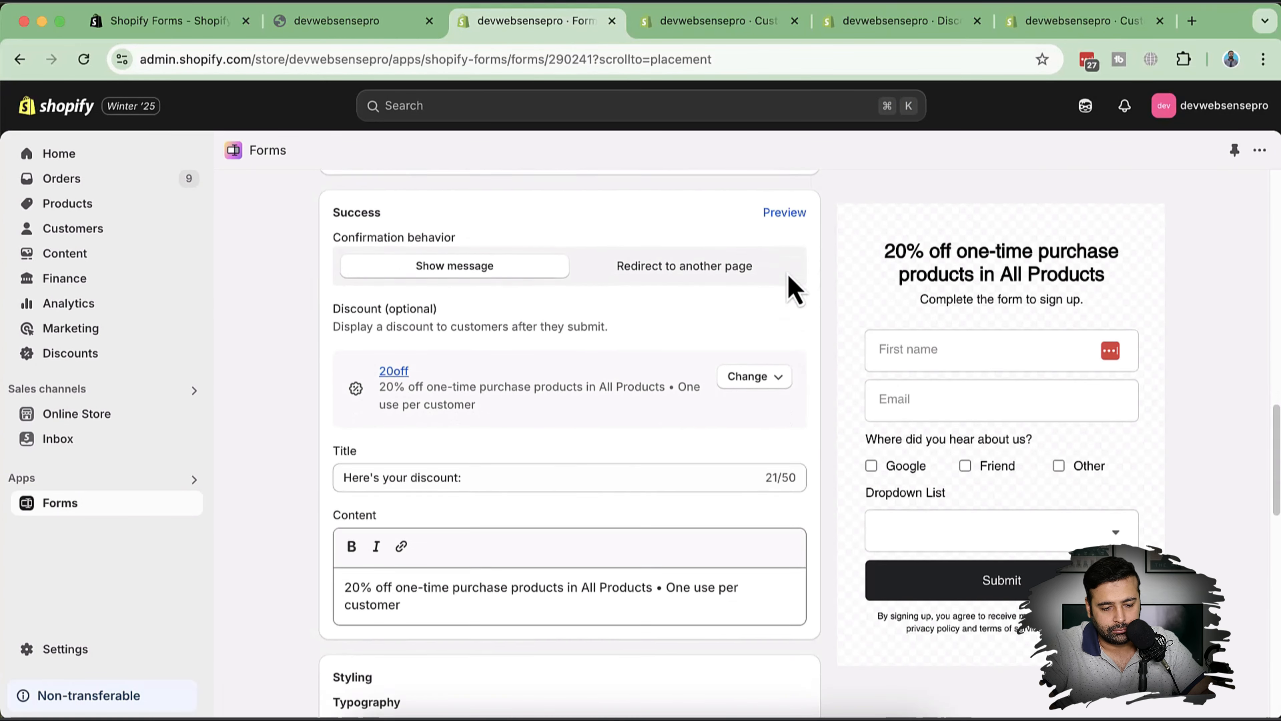
pyautogui.scroll(-10, 793, 289)
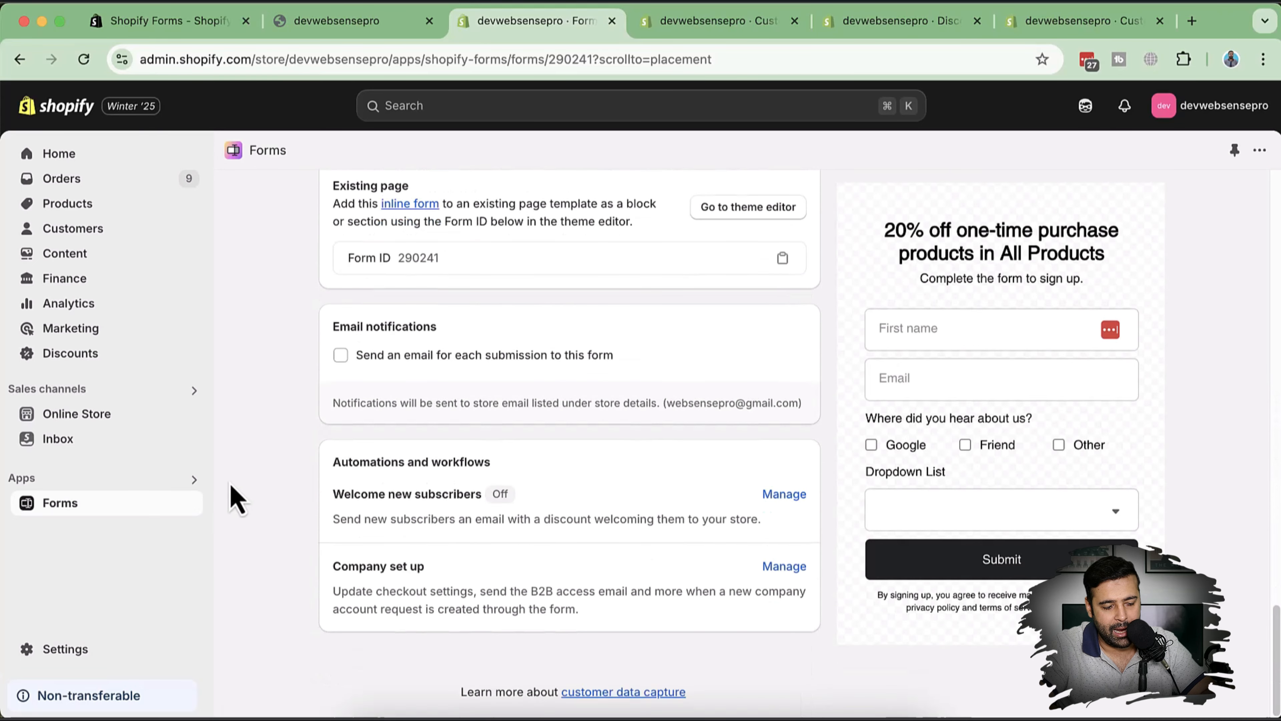
pyautogui.click(150, 504)
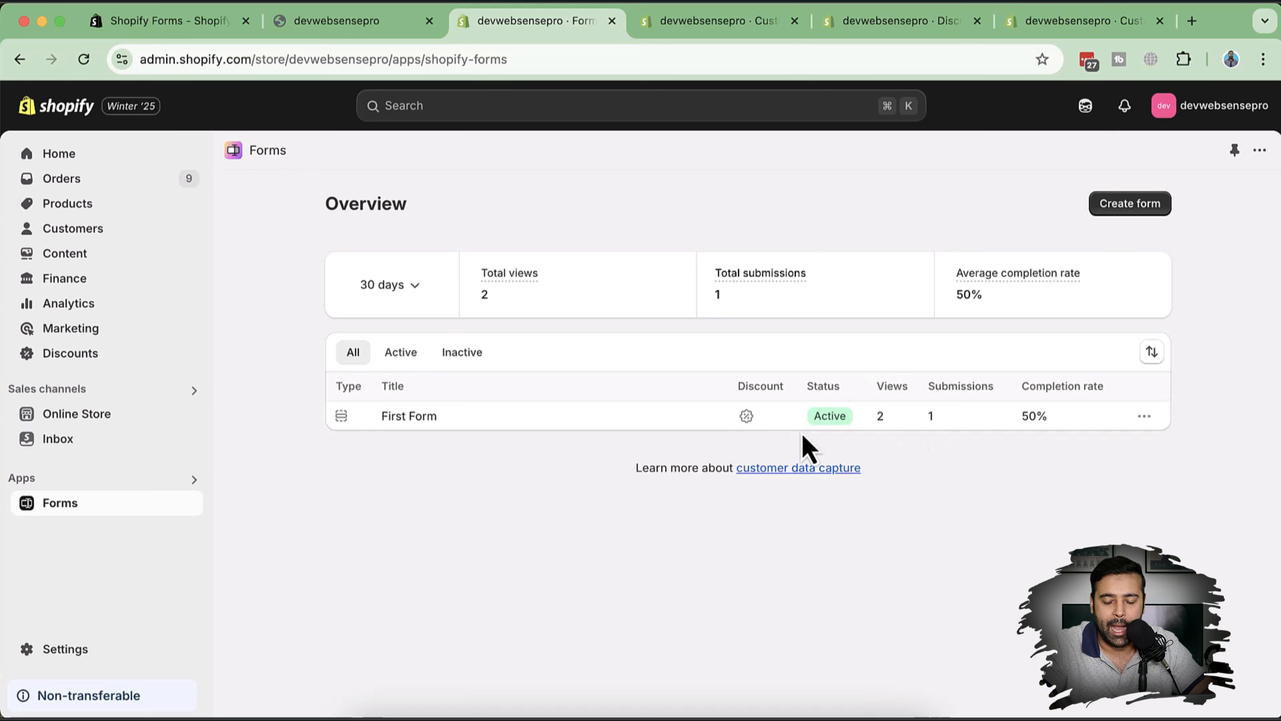
pyautogui.click(1135, 206)
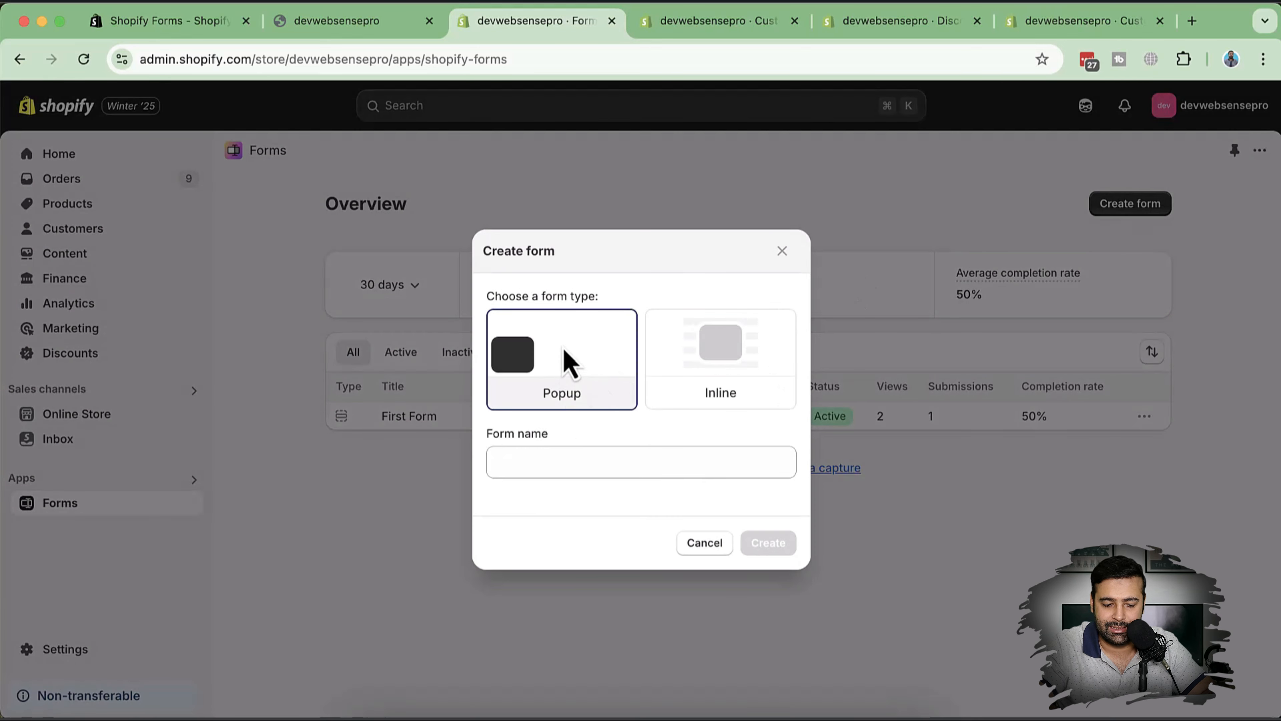
pyautogui.click(568, 460)
pyautogui.write('First Popup Form')
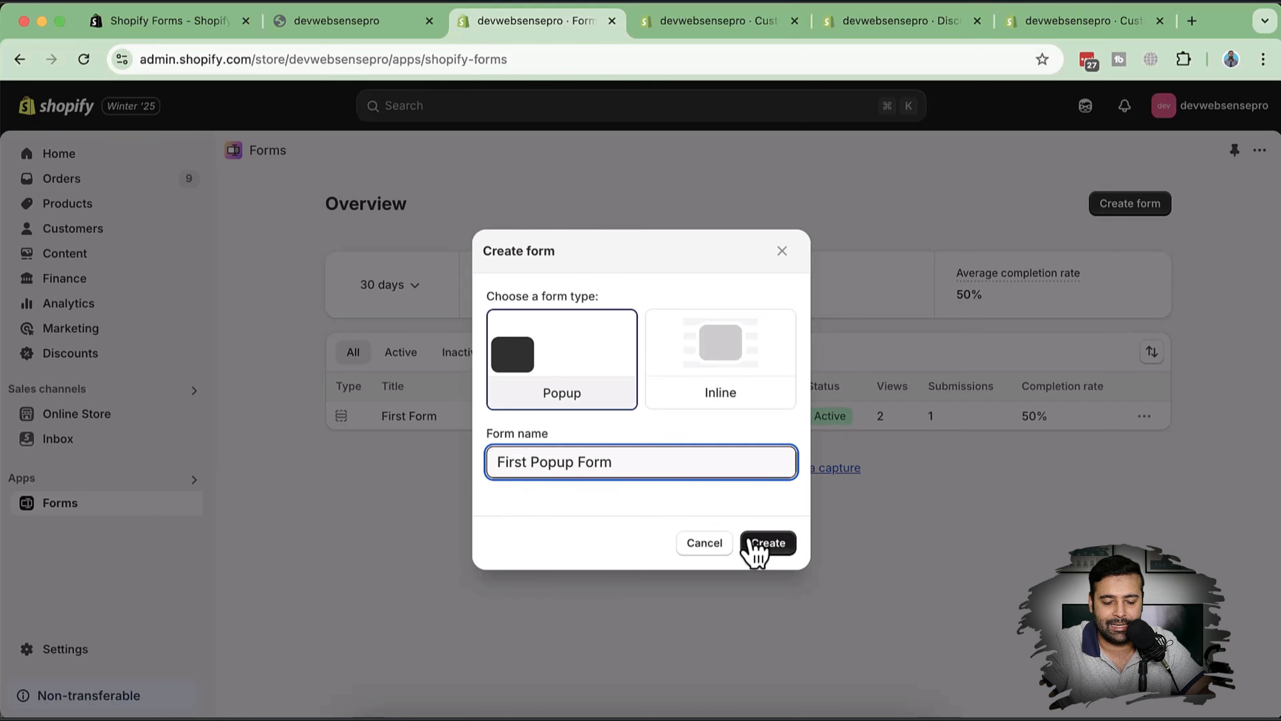
pyautogui.click(757, 545)
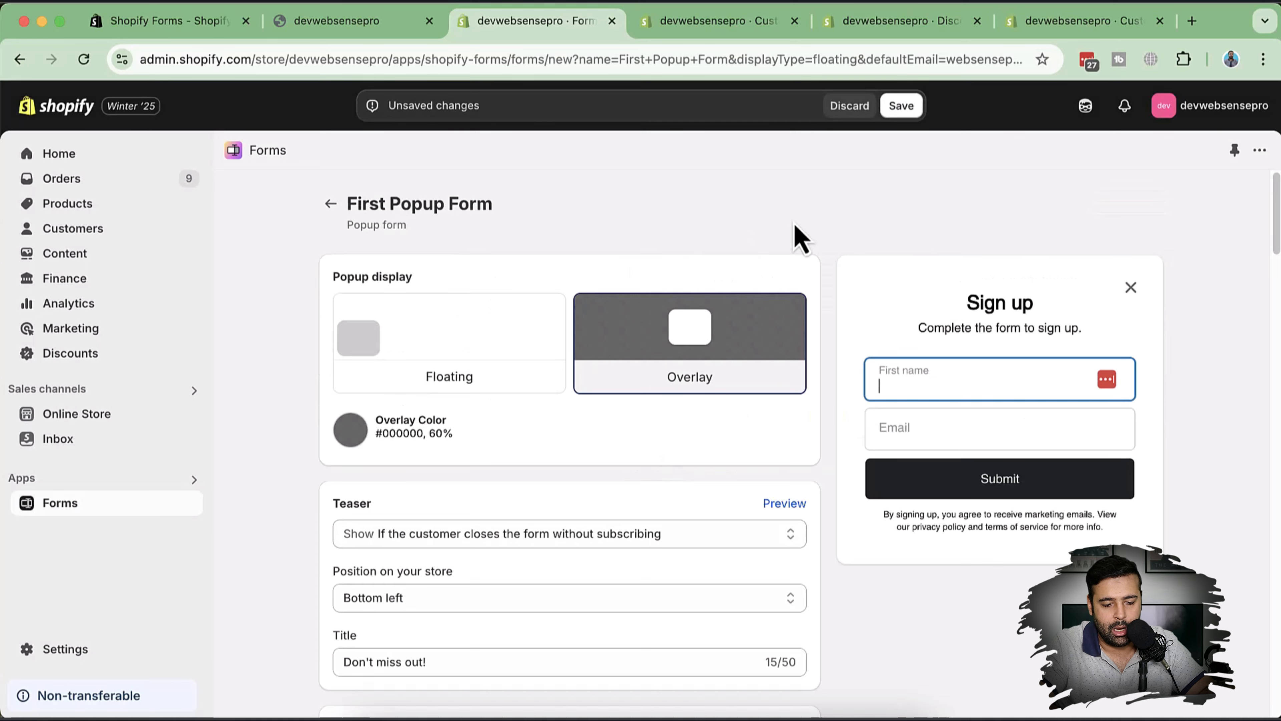
# Try the popup teaser's Never display option, then set the teaser to show First (before the form)
pyautogui.scroll(-2, 799, 239)
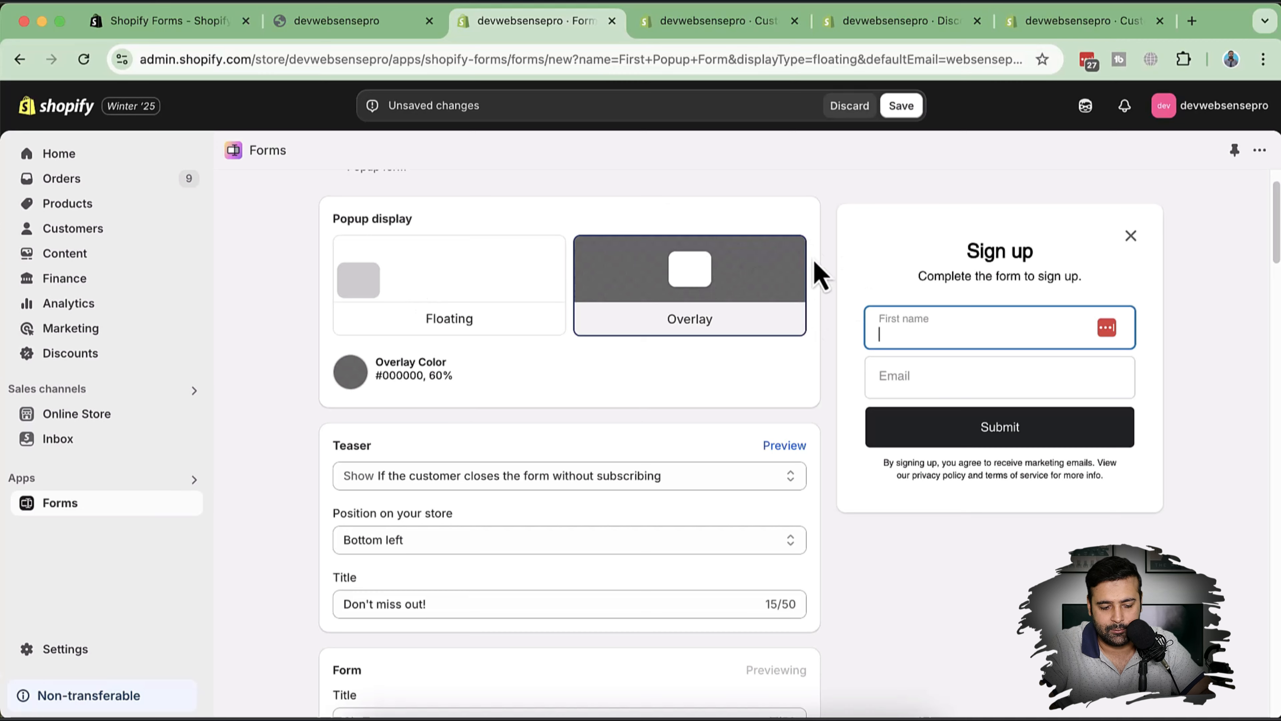
pyautogui.scroll(-5, 827, 225)
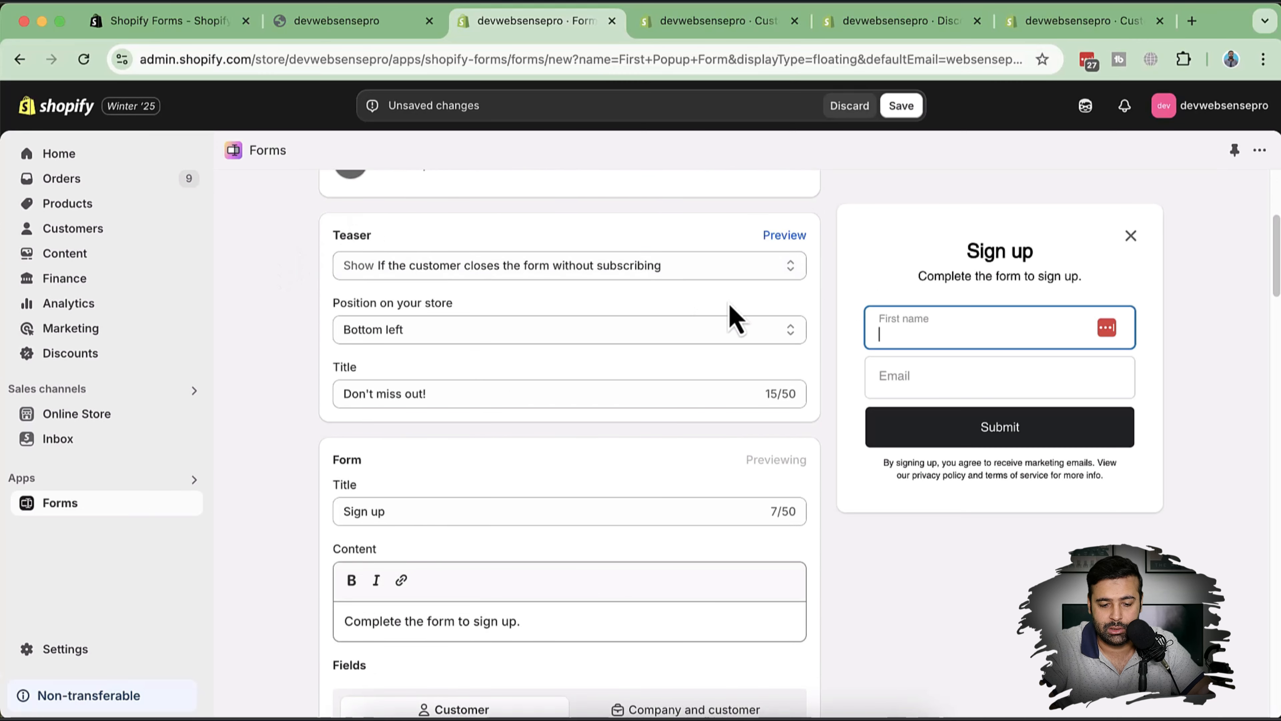
pyautogui.scroll(2, 735, 315)
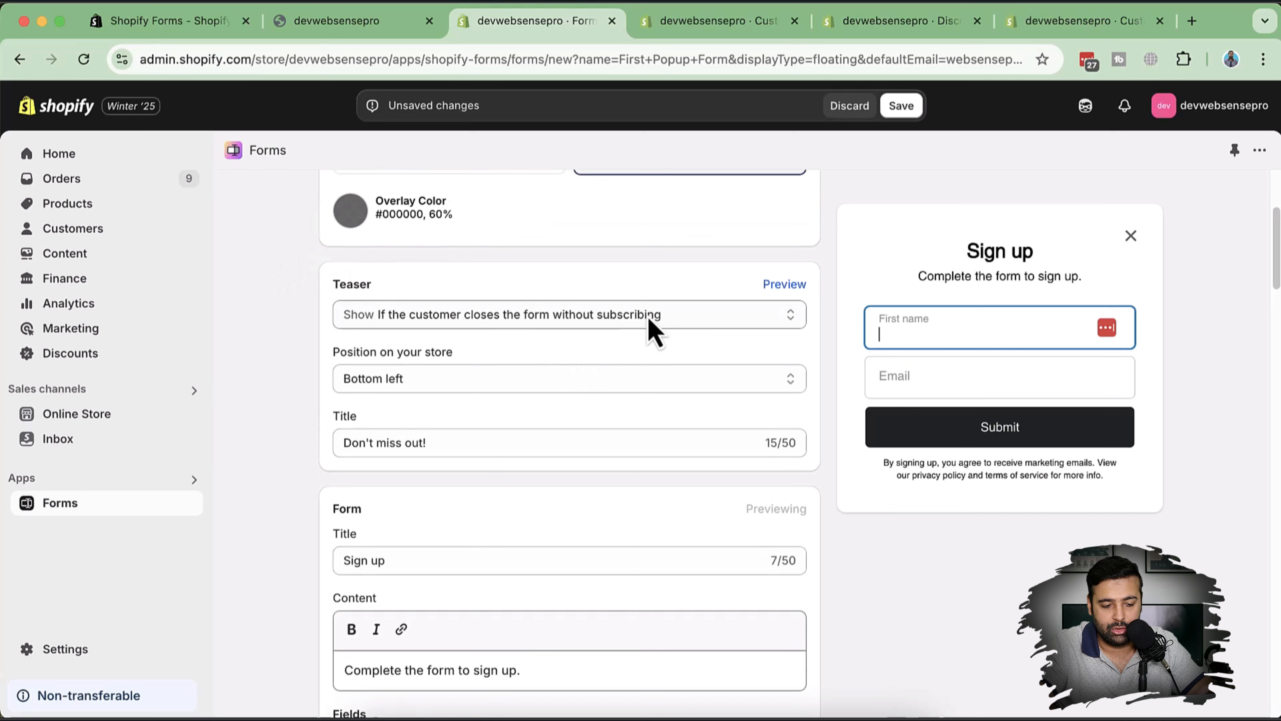
pyautogui.click(648, 317)
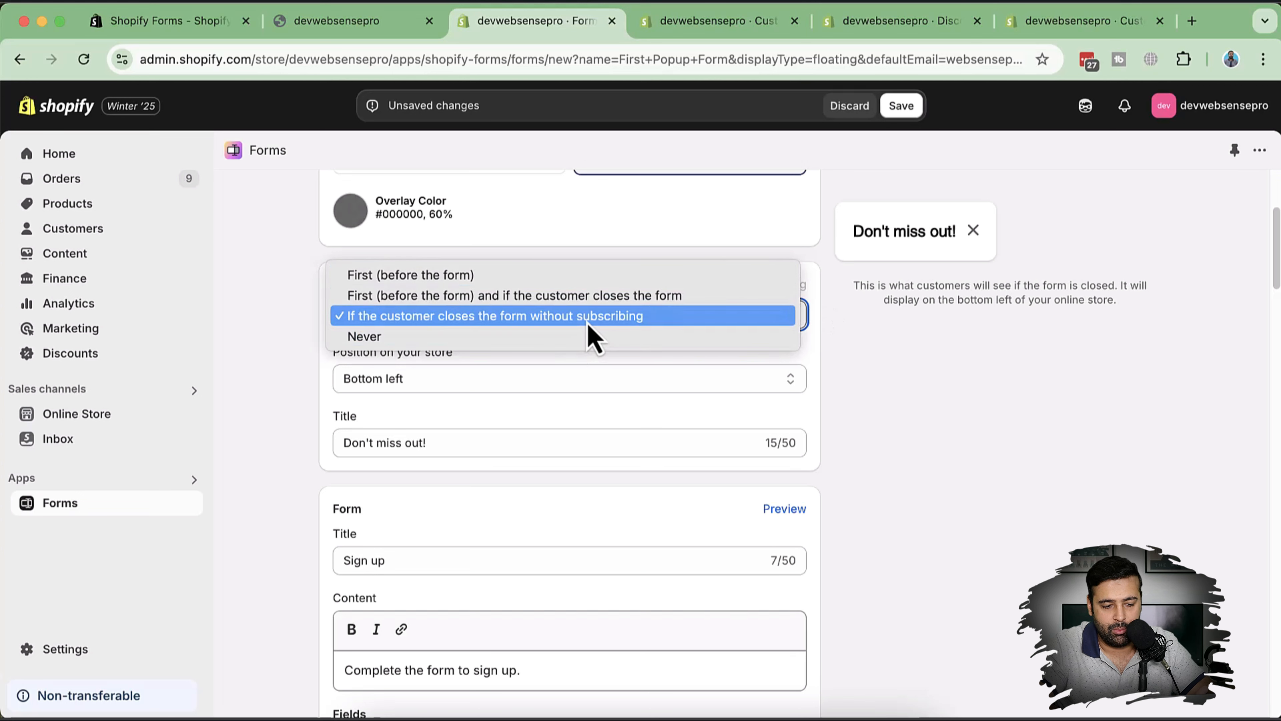
pyautogui.click(772, 350)
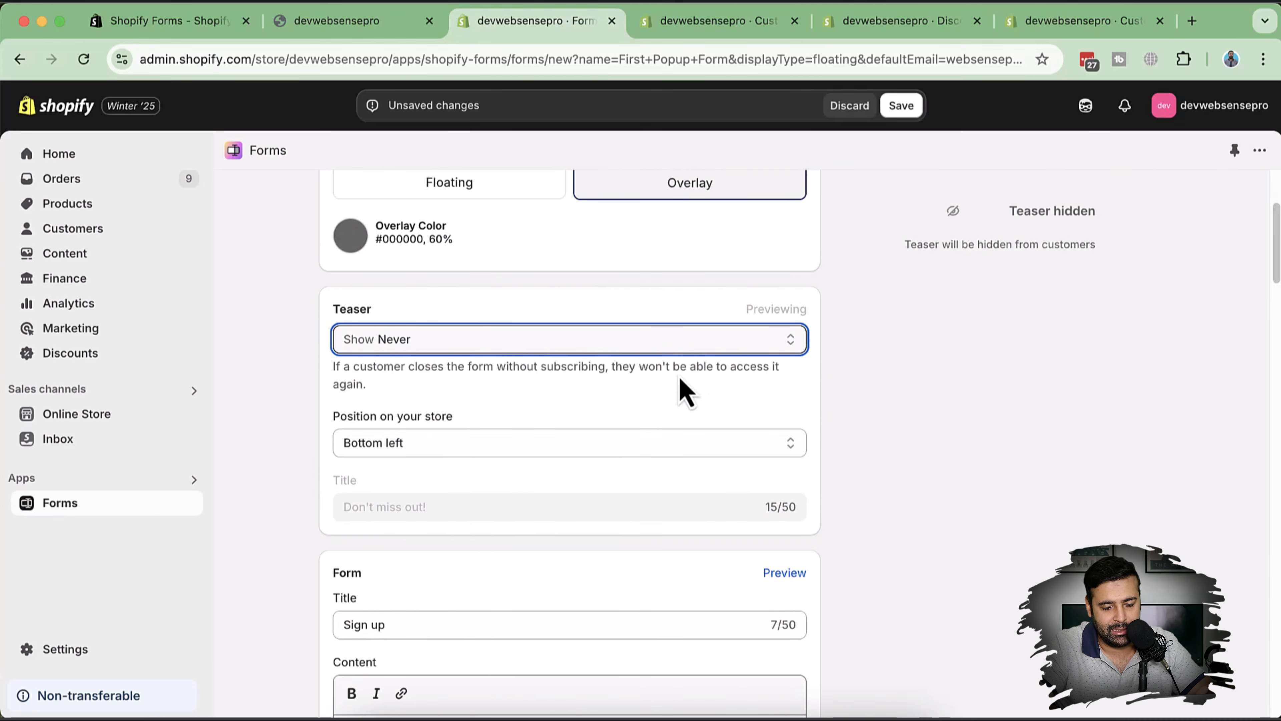
pyautogui.click(570, 343)
pyautogui.click(542, 284)
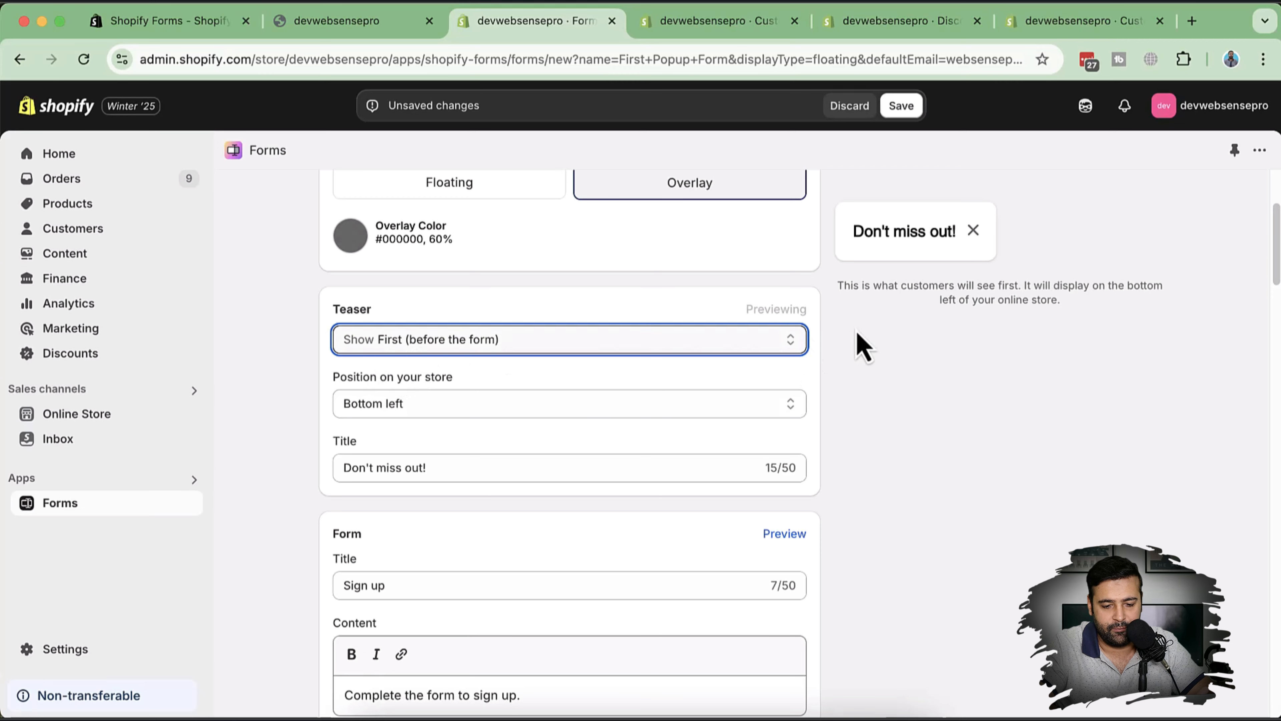
pyautogui.scroll(3, 893, 338)
pyautogui.scroll(1, 900, 339)
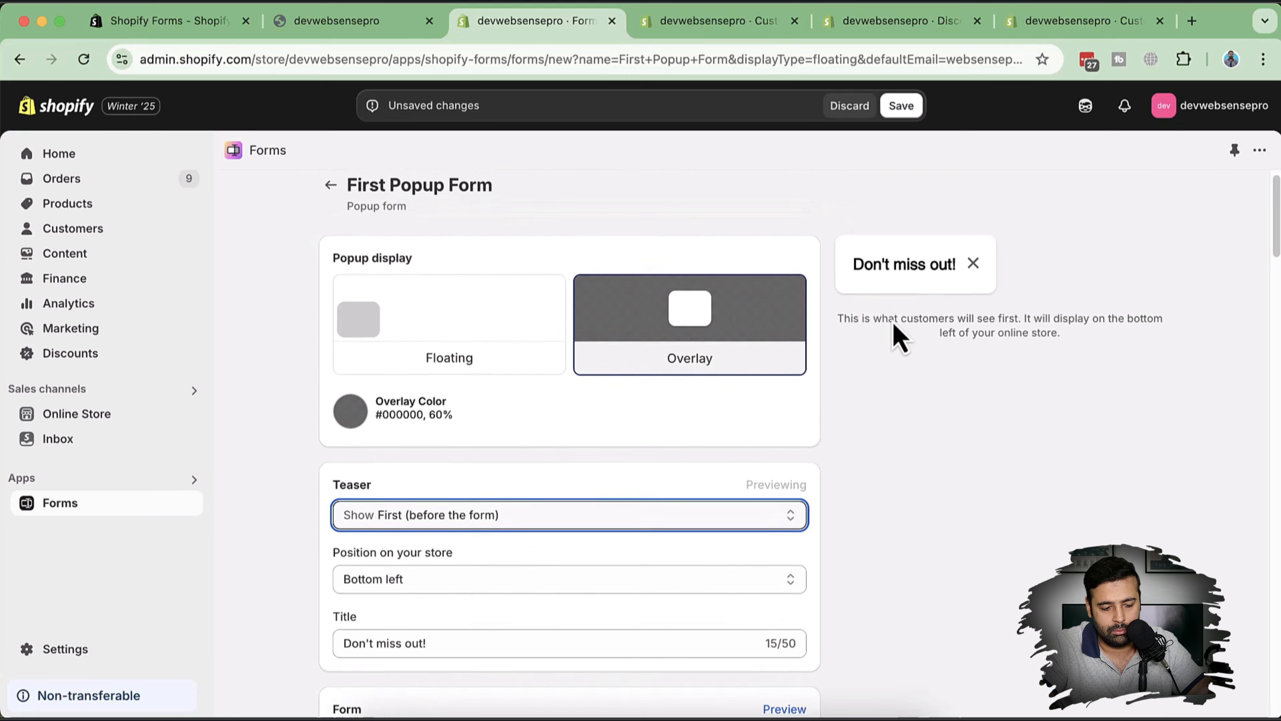
pyautogui.scroll(-4, 899, 339)
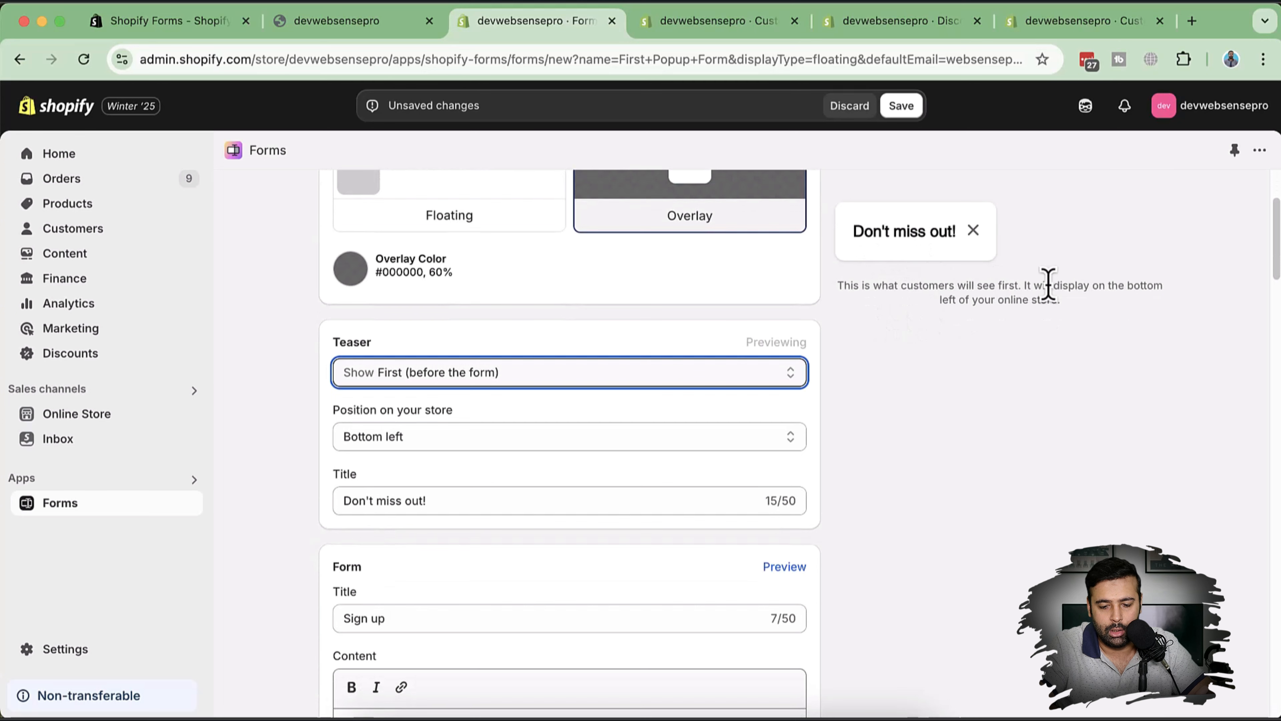
# Try Bottom center as the teaser's position on the store, then set it back to Bottom left
pyautogui.tripleClick(962, 297)
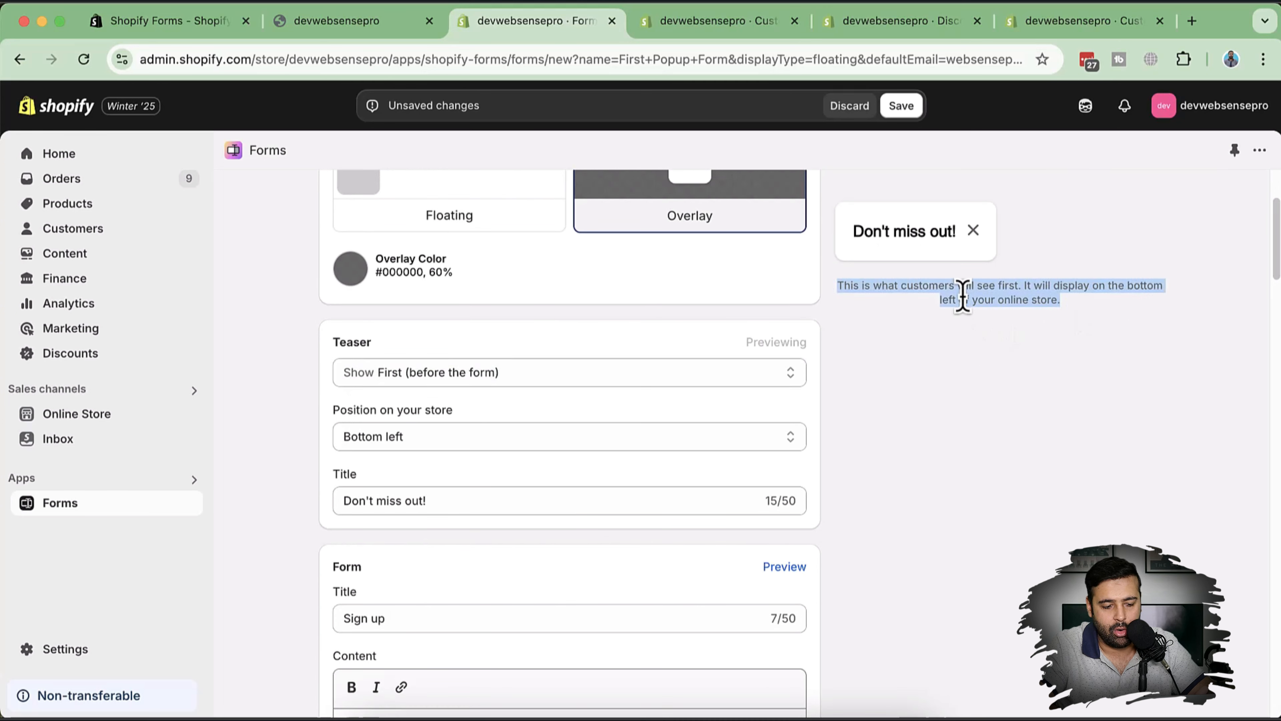
pyautogui.click(962, 297)
pyautogui.click(786, 437)
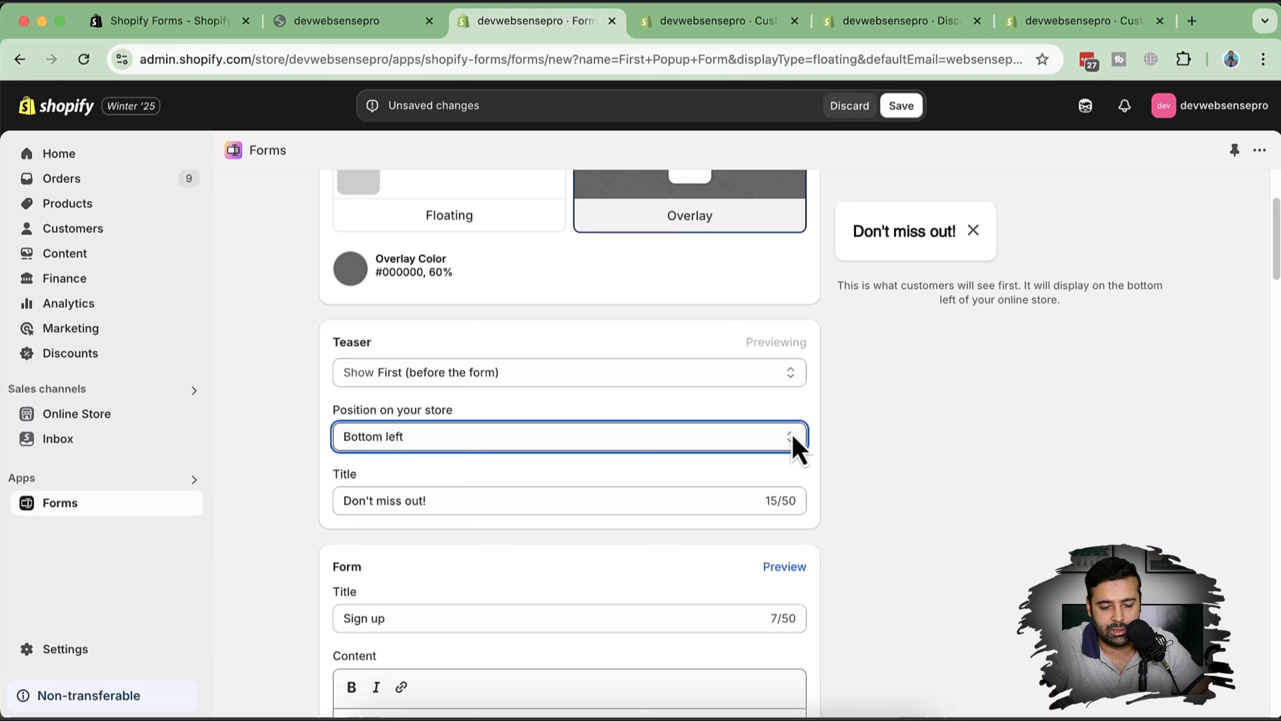
pyautogui.click(792, 436)
pyautogui.click(749, 466)
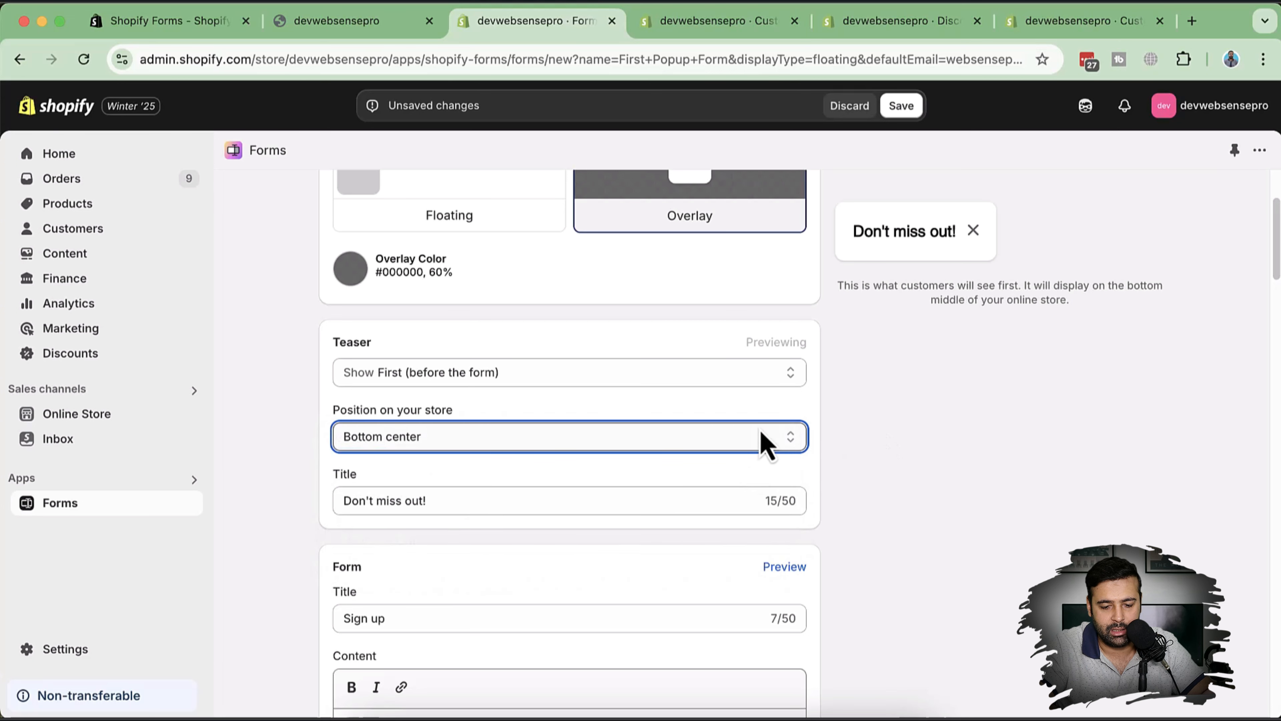
pyautogui.click(767, 443)
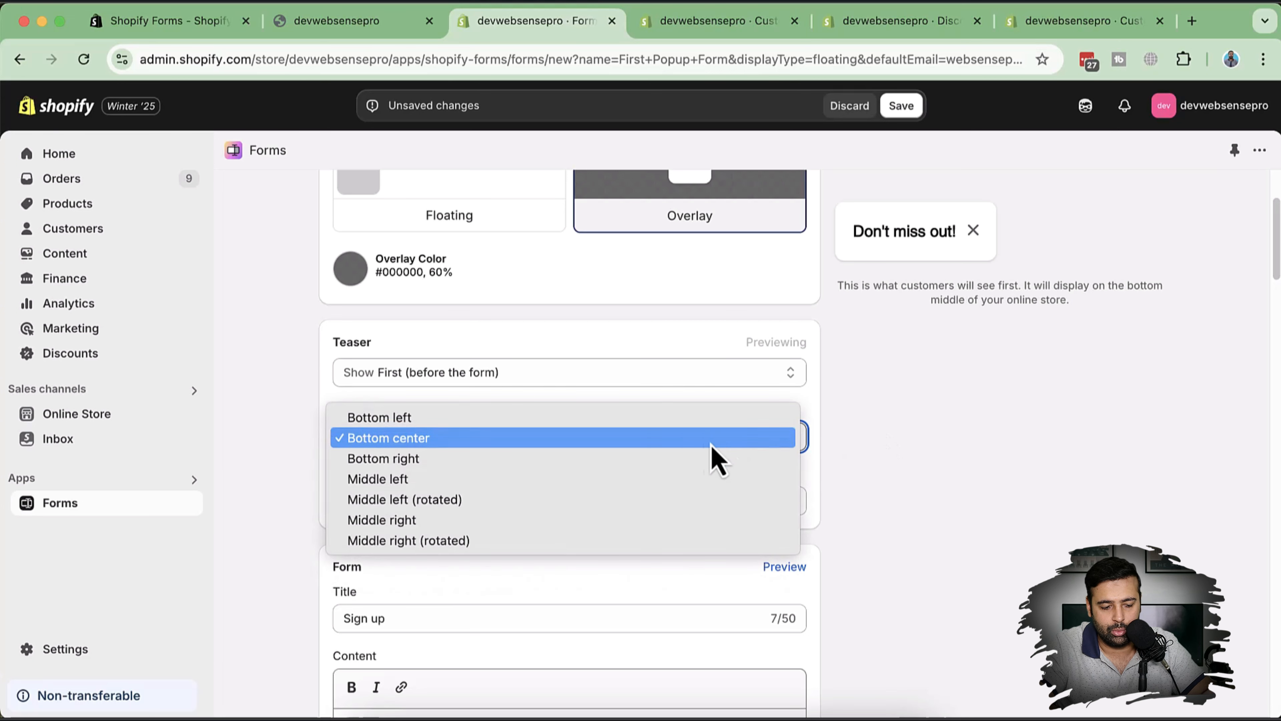
pyautogui.click(729, 417)
# Change the teaser's title to "Checkout our popup form"
pyautogui.scroll(-4, 873, 353)
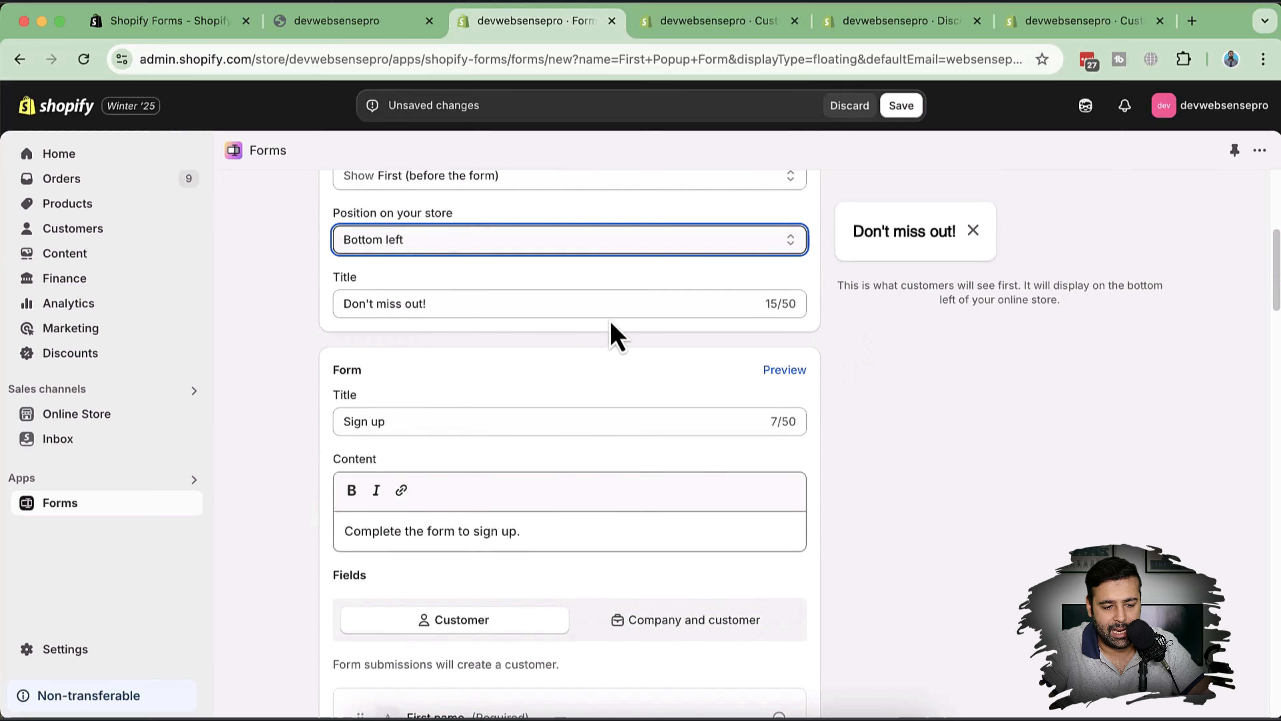
pyautogui.click(619, 313)
pyautogui.press('super+a')
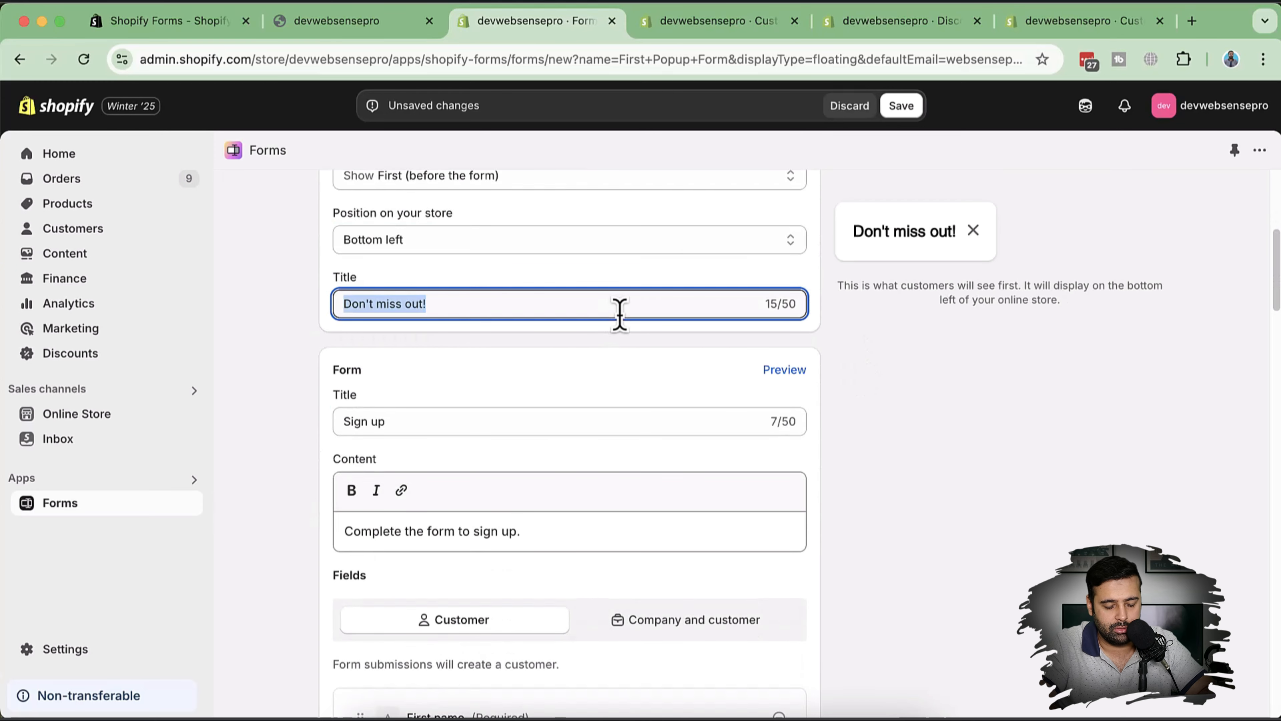
pyautogui.write('Checko ut')
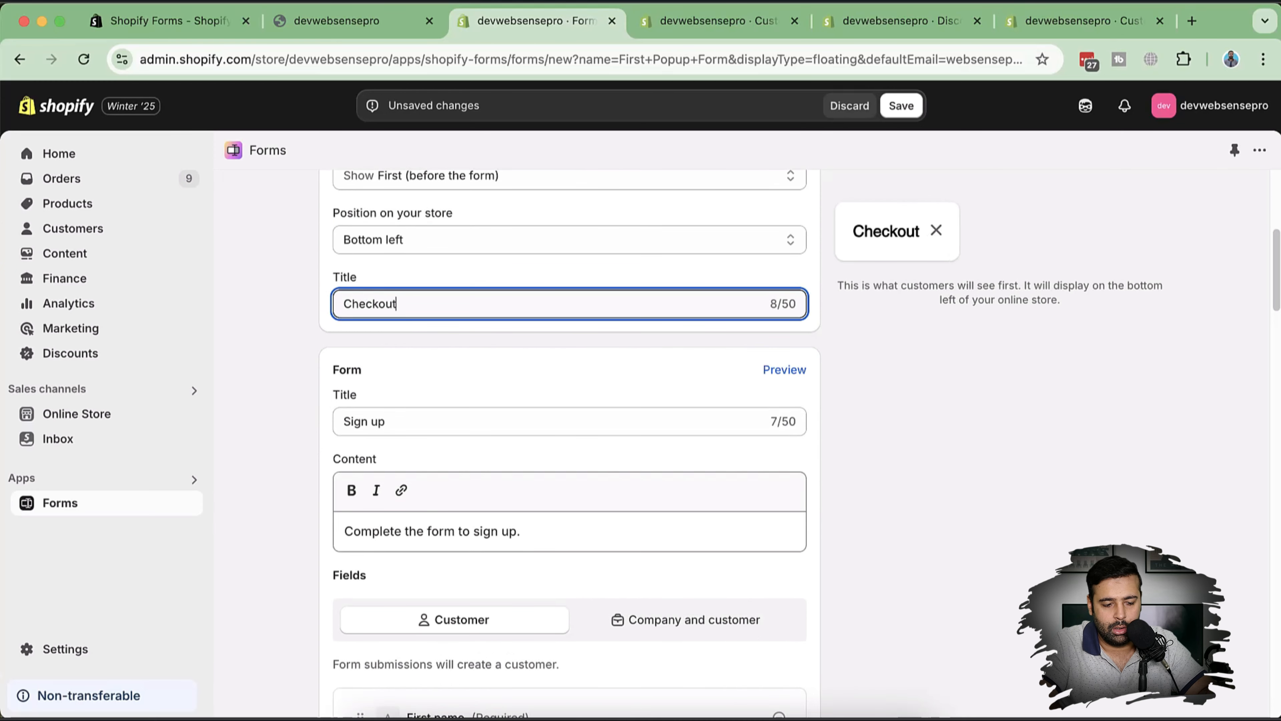
pyautogui.write('our ')
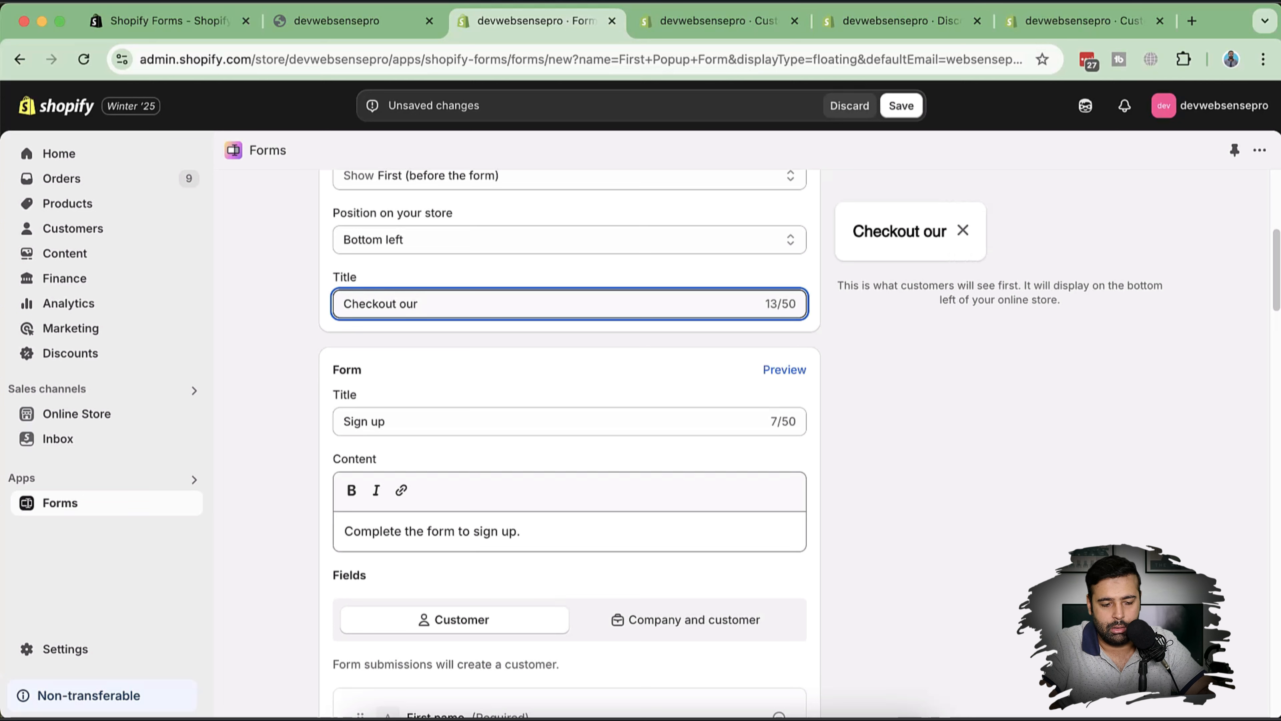
pyautogui.write('popup form')
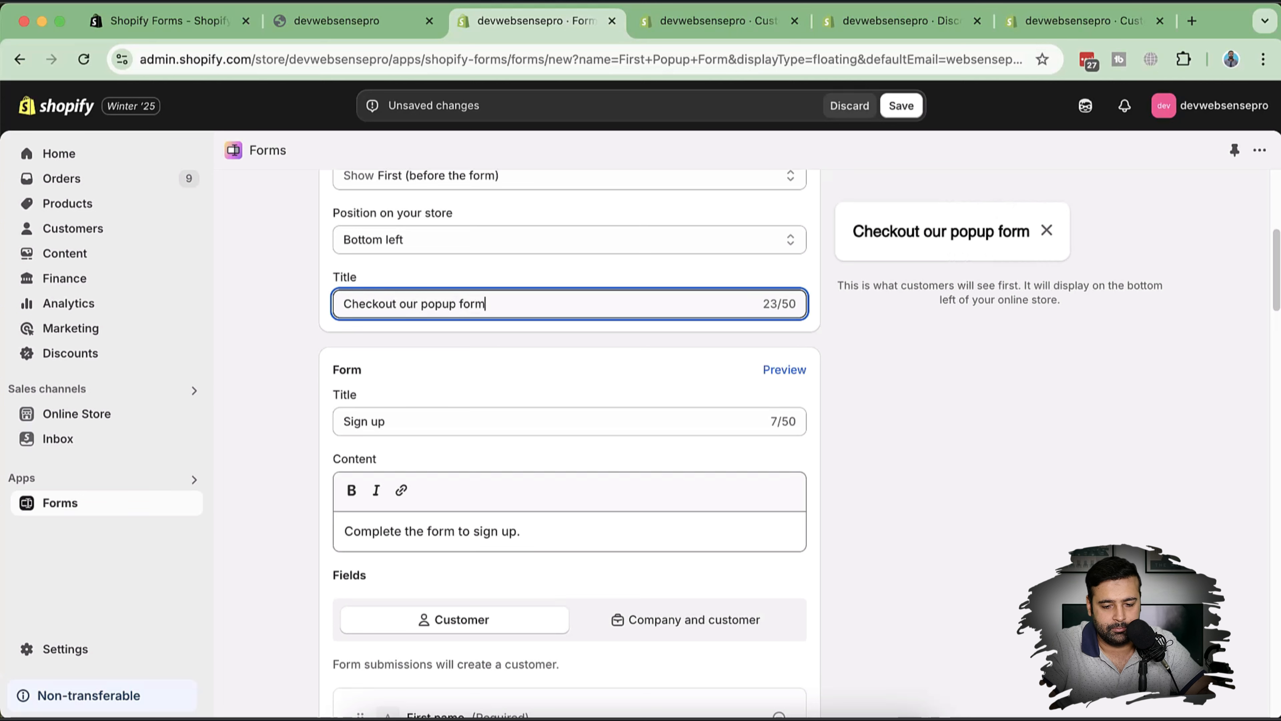
# Try the Company and customer field set for the popup form, then switch back to Customer
pyautogui.scroll(-6, 843, 383)
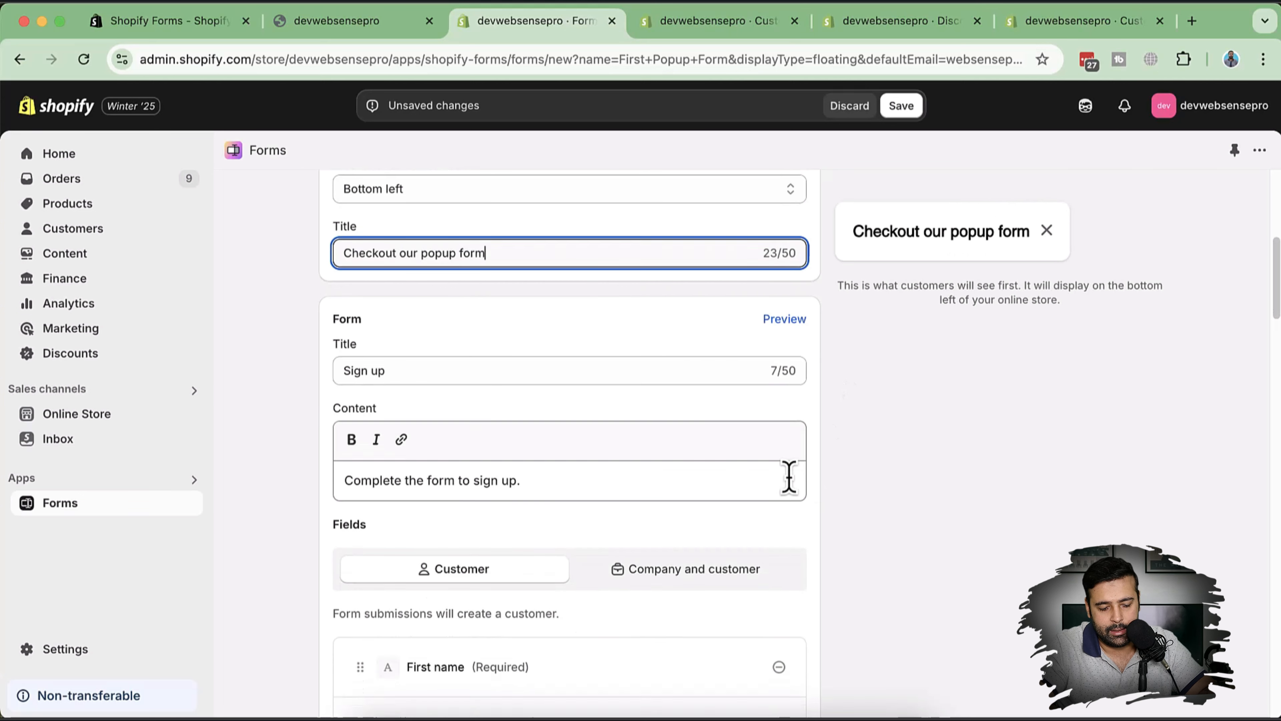
pyautogui.click(706, 336)
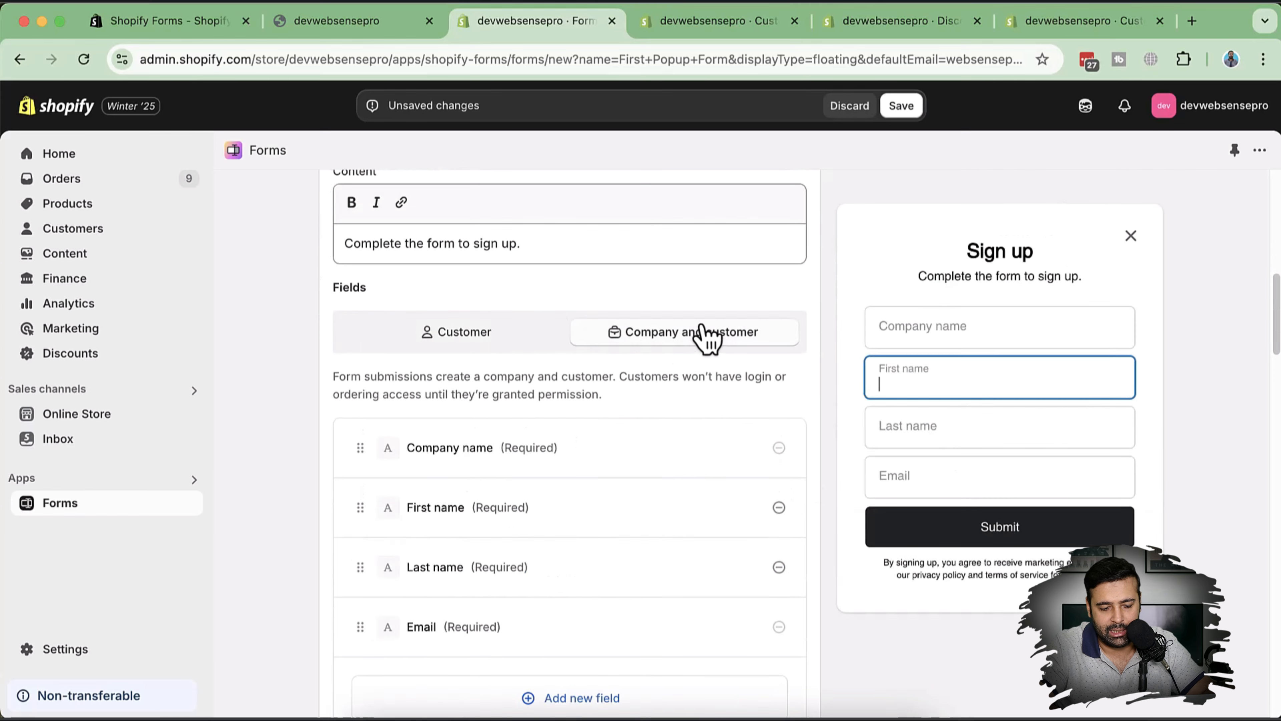
pyautogui.scroll(-2, 837, 398)
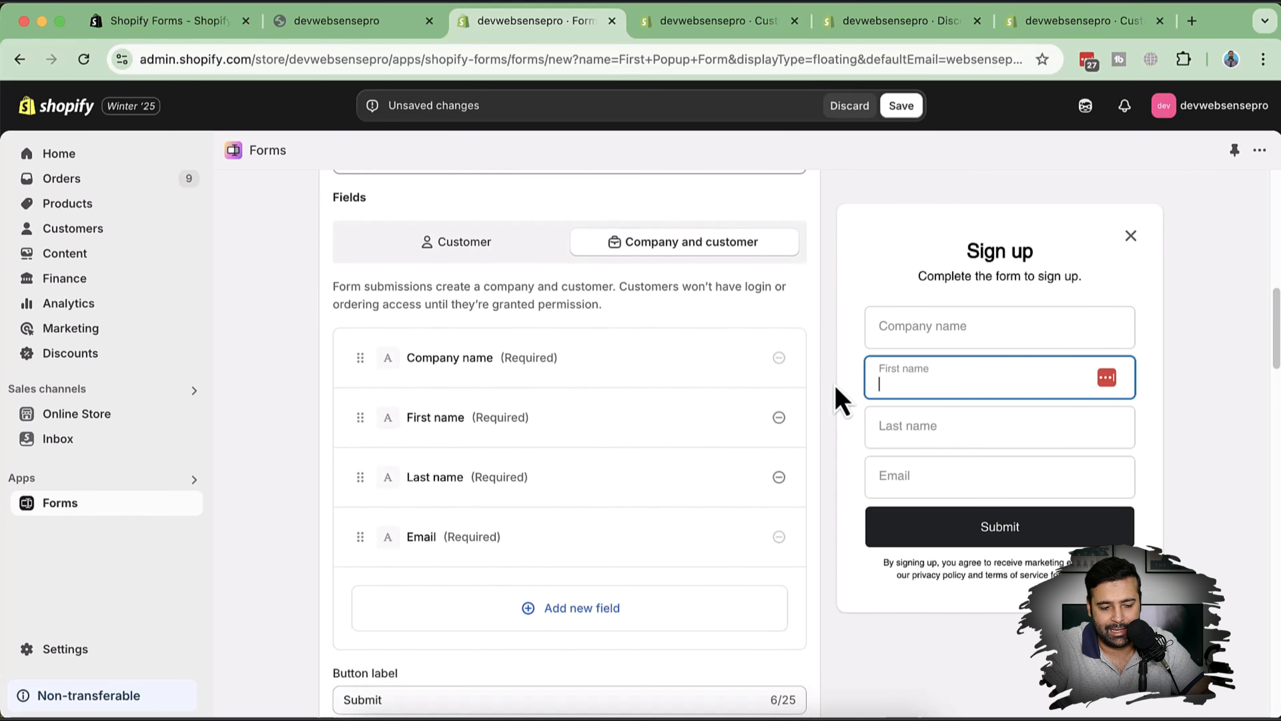
pyautogui.click(493, 256)
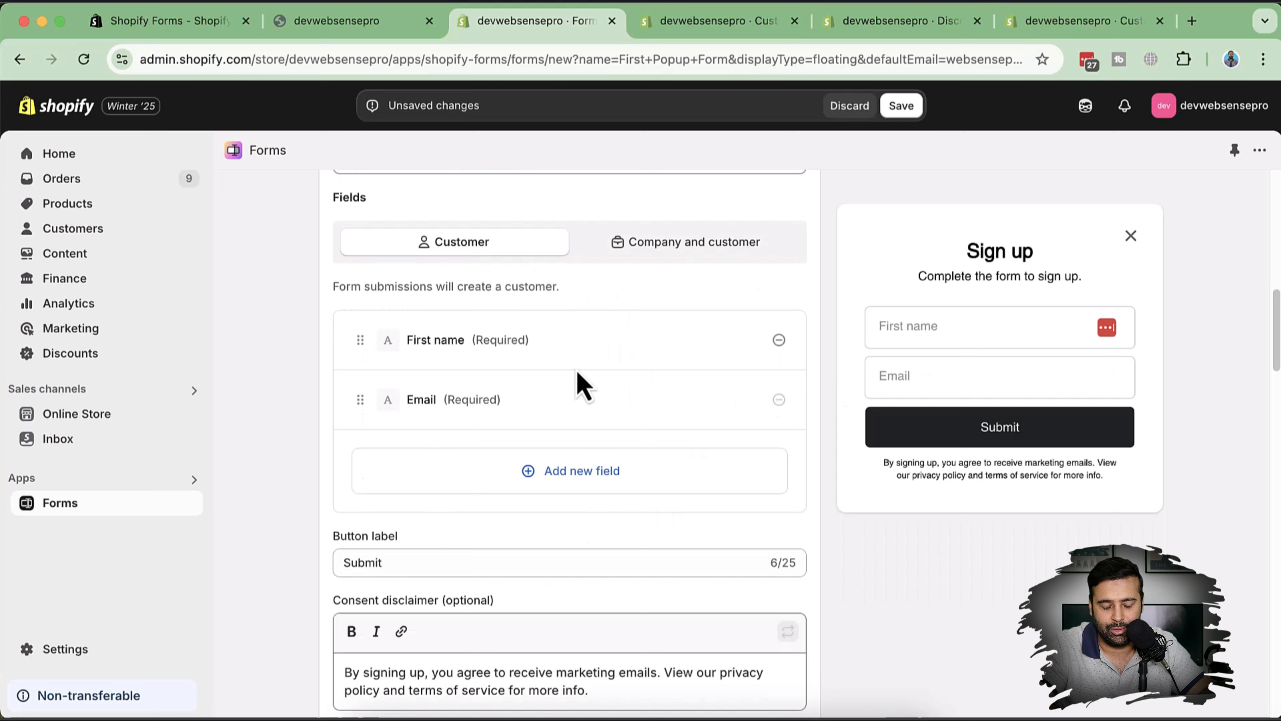
# Examine the existing fields and new field types that can be added to the popup form, then close the list
pyautogui.click(576, 492)
pyautogui.scroll(-1, 612, 327)
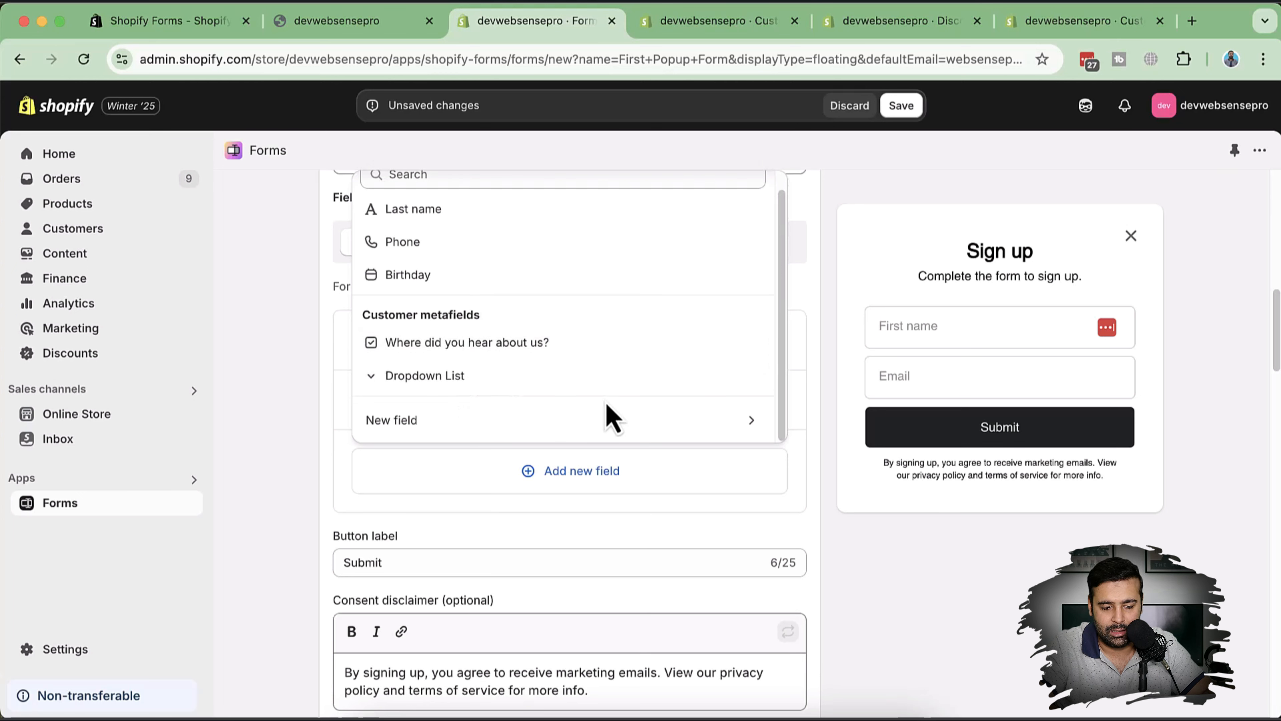
pyautogui.click(628, 425)
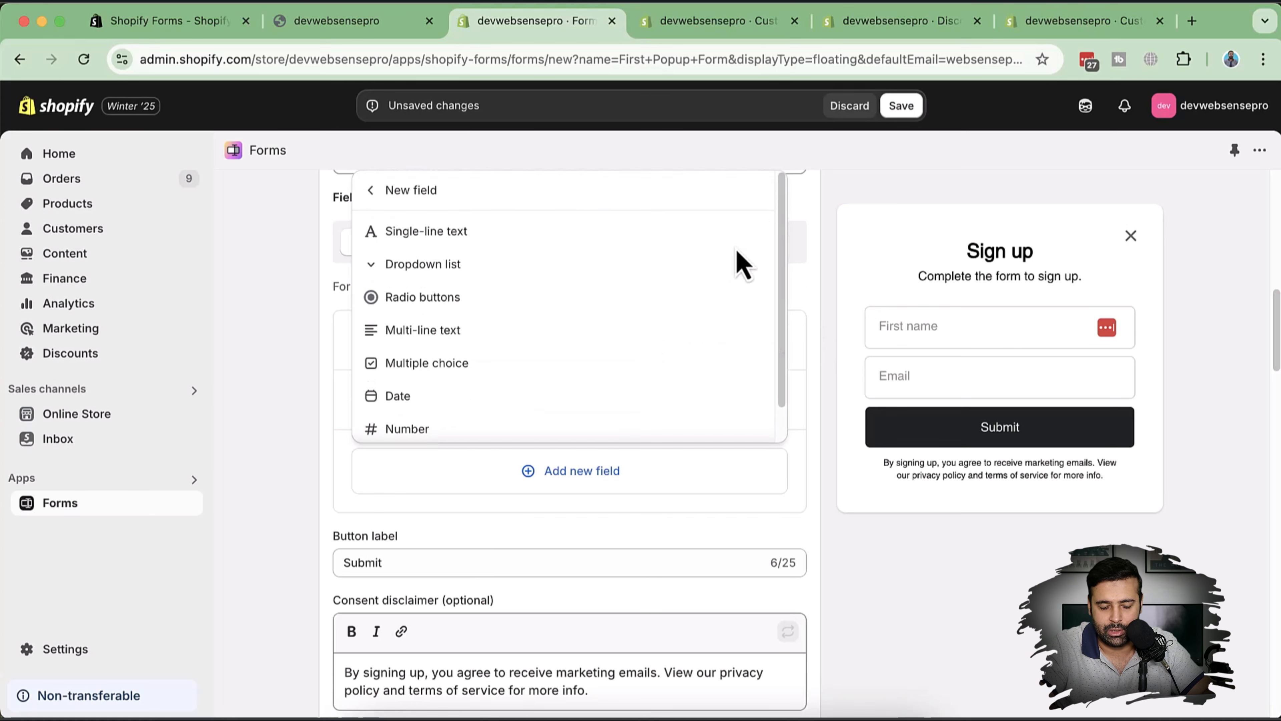
pyautogui.click(827, 277)
# Change the form's button label to "Sign Up Now"
pyautogui.scroll(-5, 827, 278)
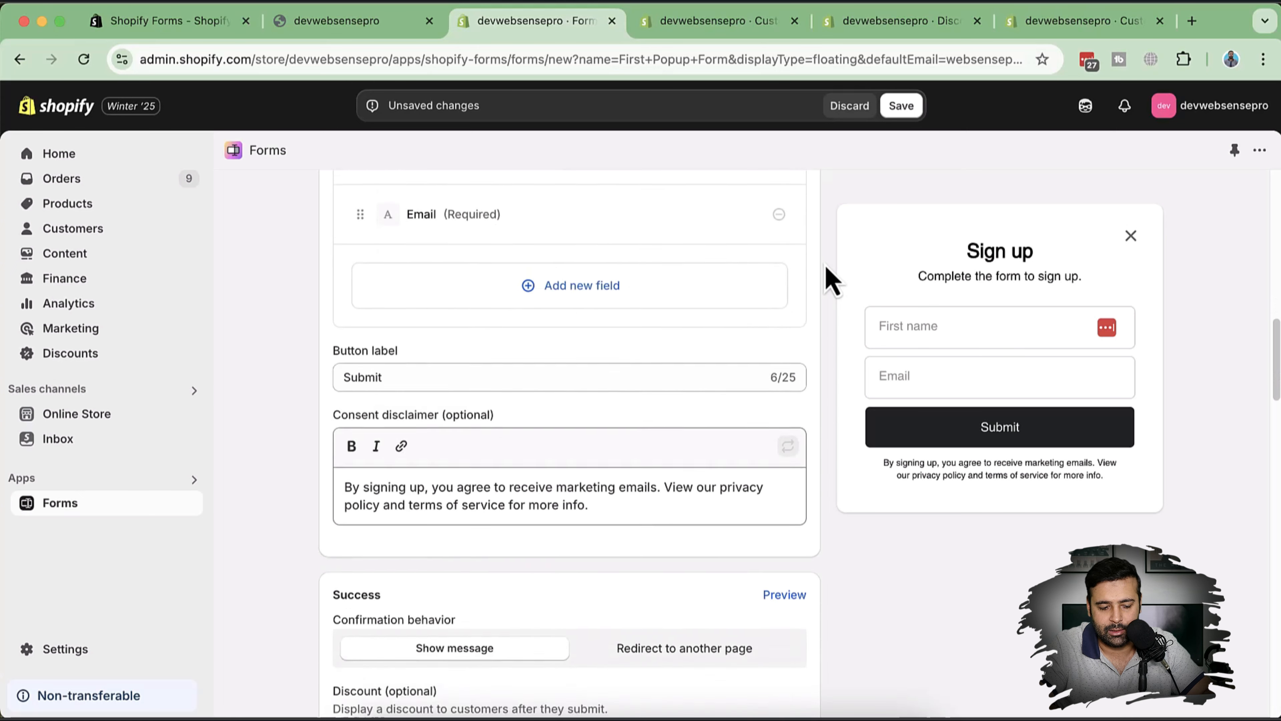
pyautogui.doubleClick(525, 297)
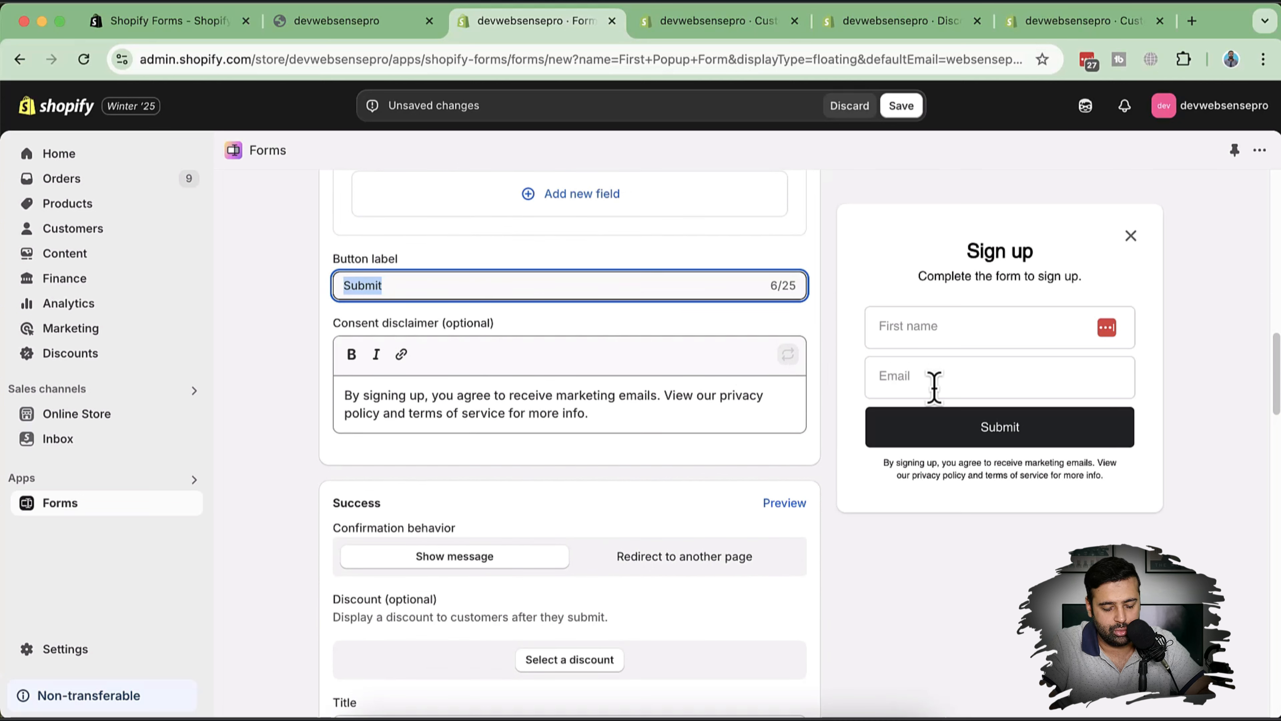
pyautogui.write('Sign Up N')
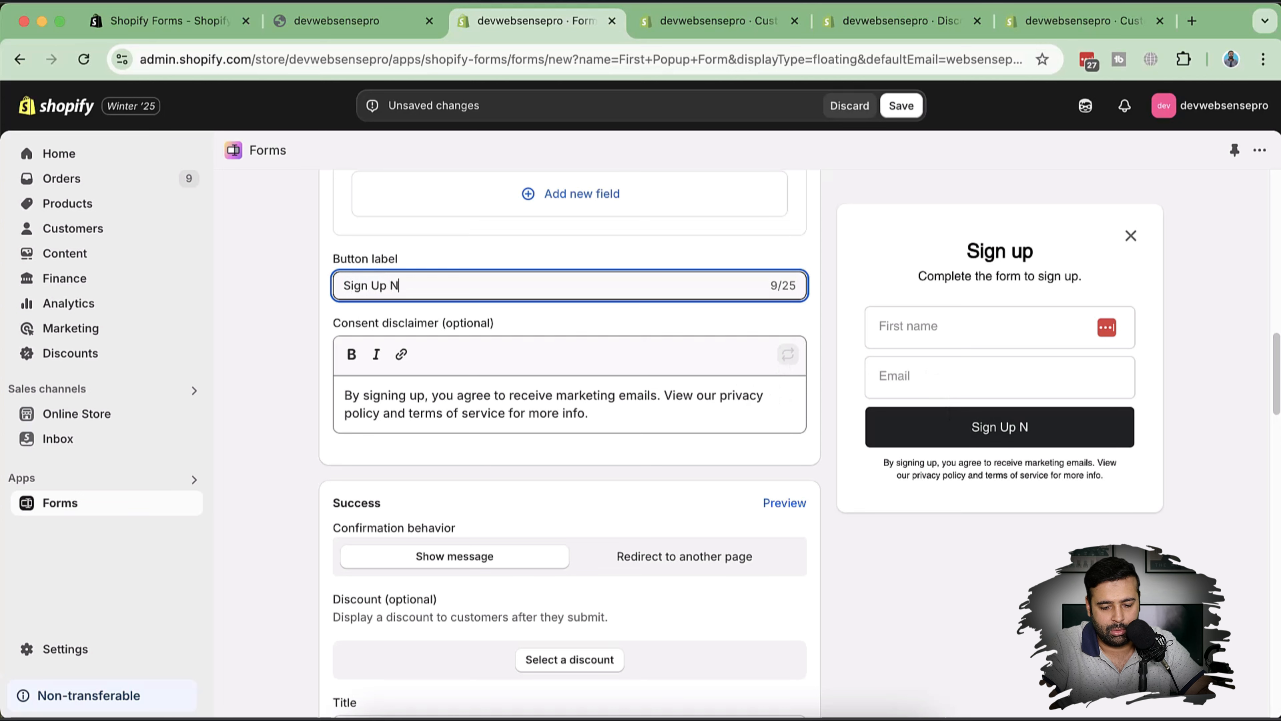
pyautogui.write('ow')
# Delete the whole text of the form's optional consent disclaimer
pyautogui.scroll(-2, 817, 298)
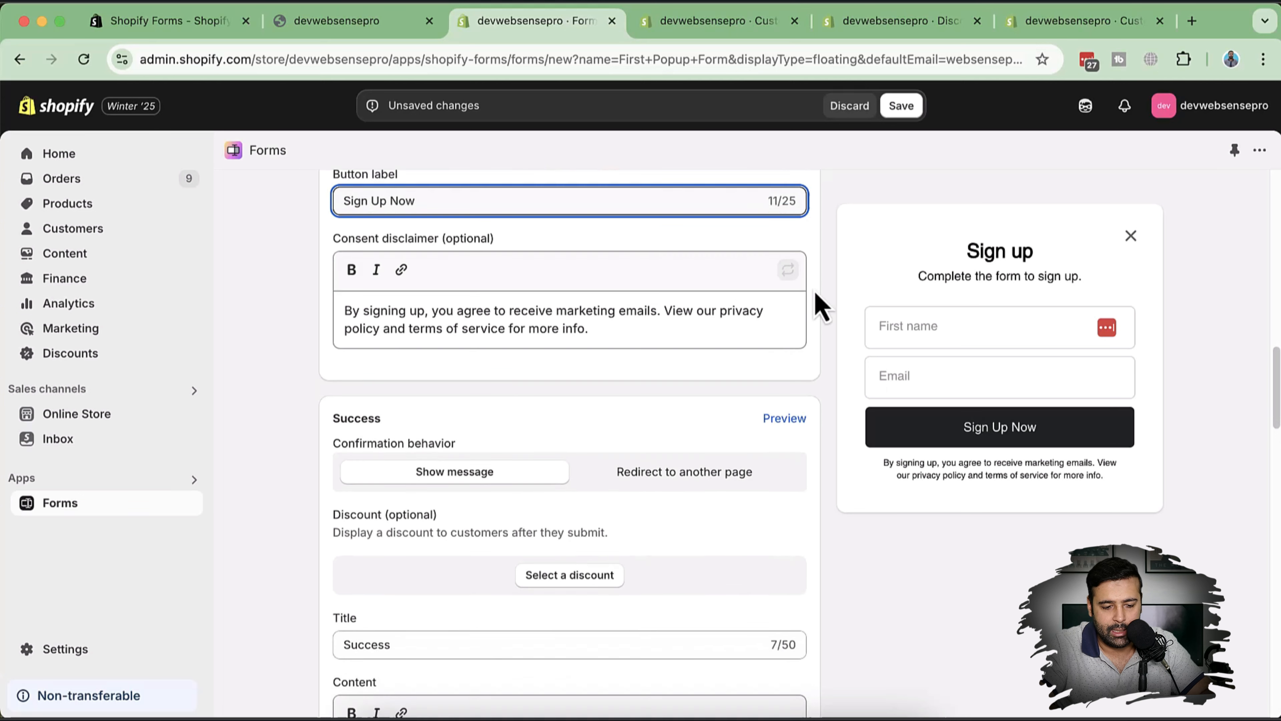
pyautogui.tripleClick(613, 325)
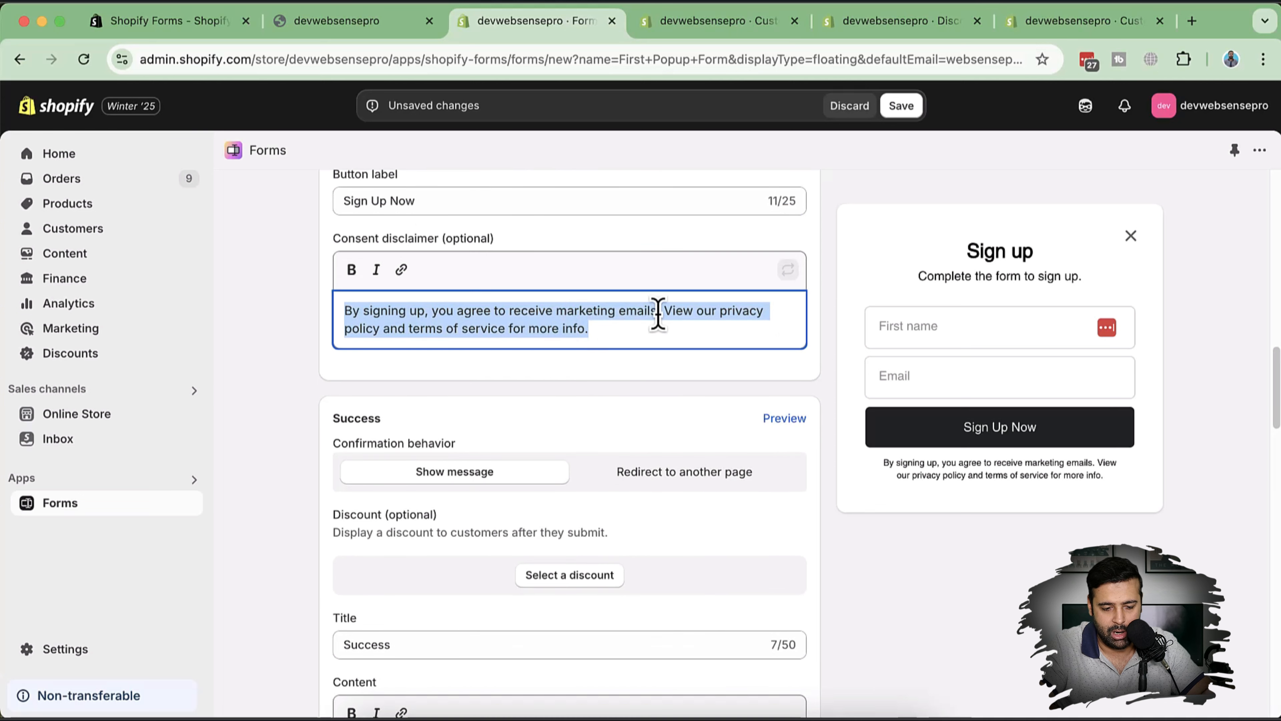
pyautogui.press('BackSpace')
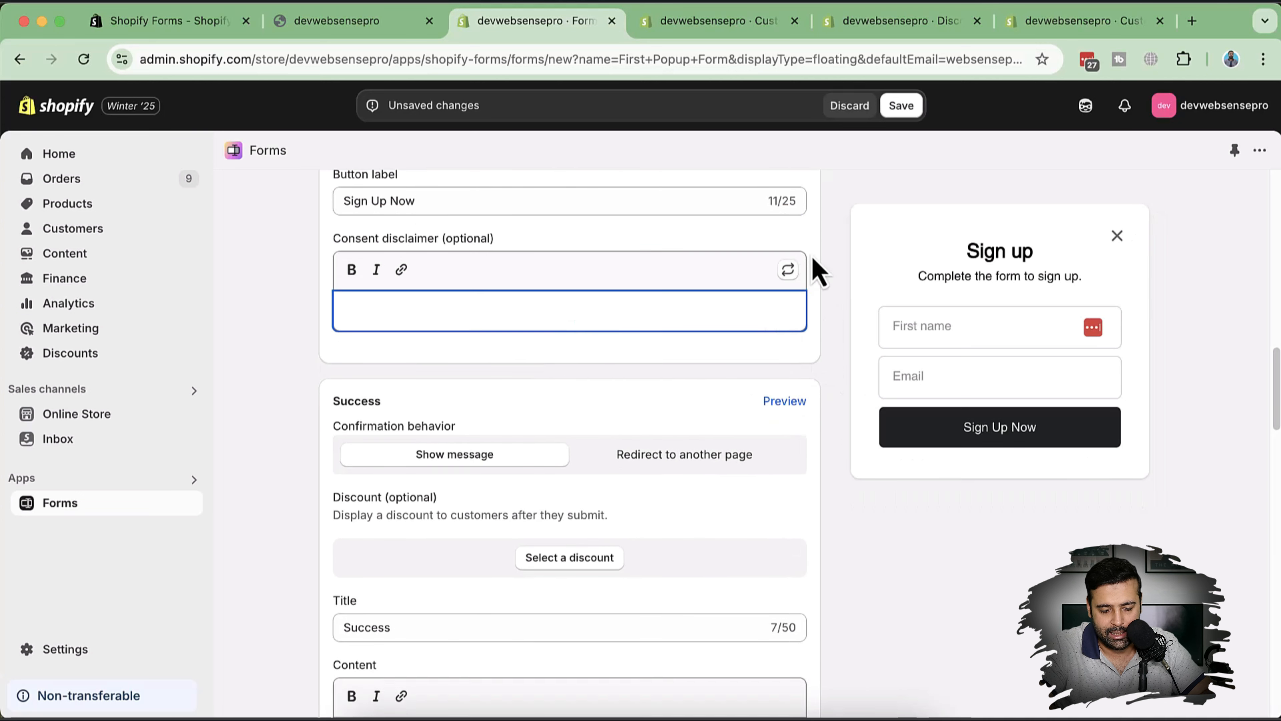
# Review the success message and styling settings, then set the popup form's image option to Image left
pyautogui.scroll(-5, 815, 266)
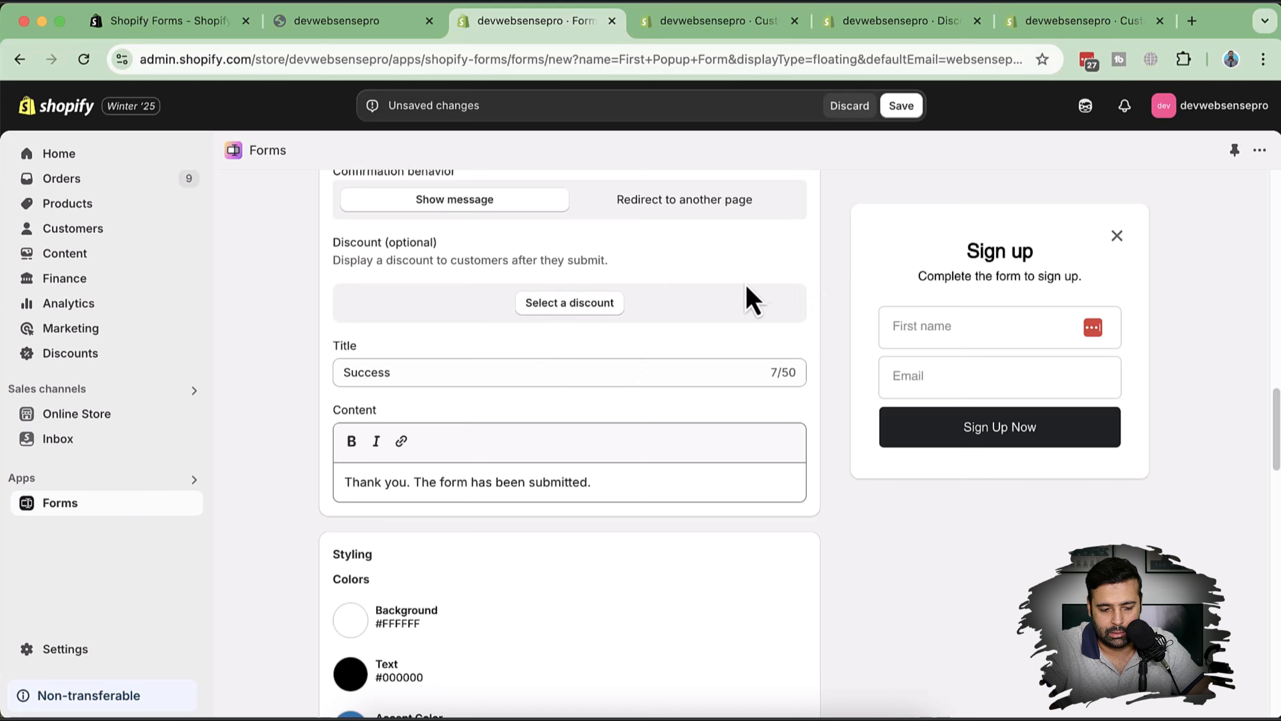
pyautogui.scroll(-7, 848, 258)
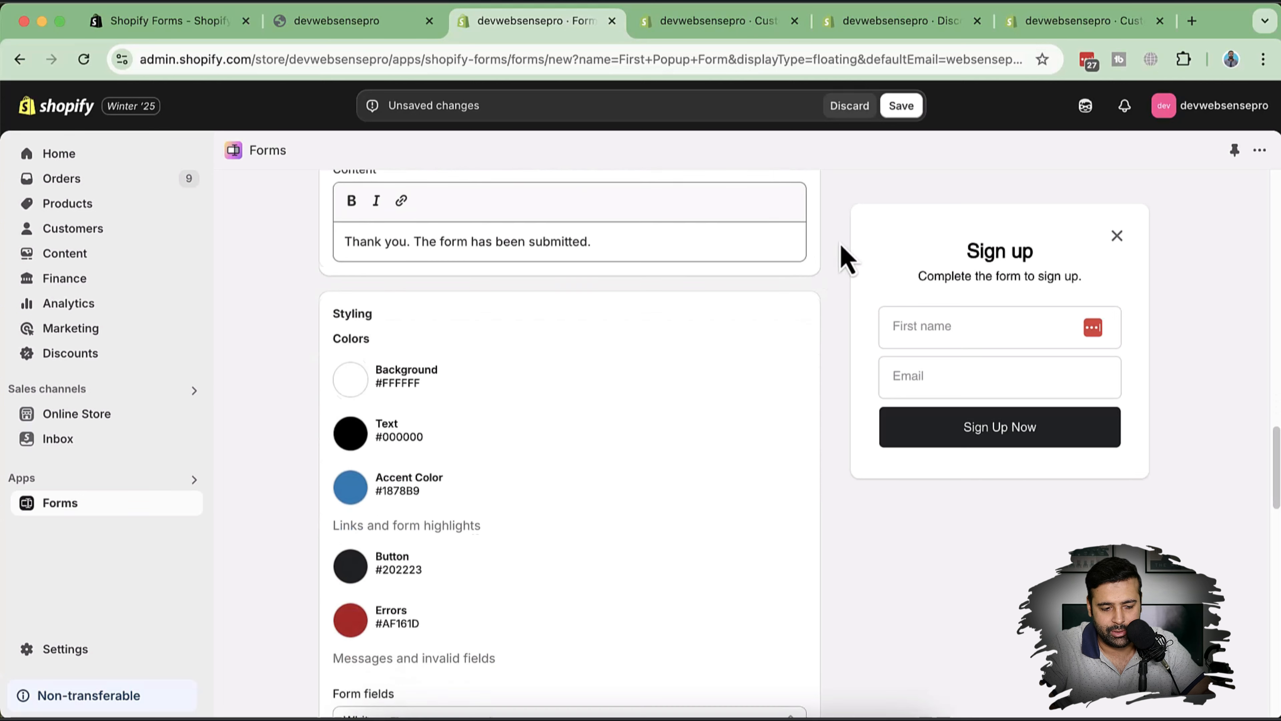
pyautogui.scroll(-1, 847, 258)
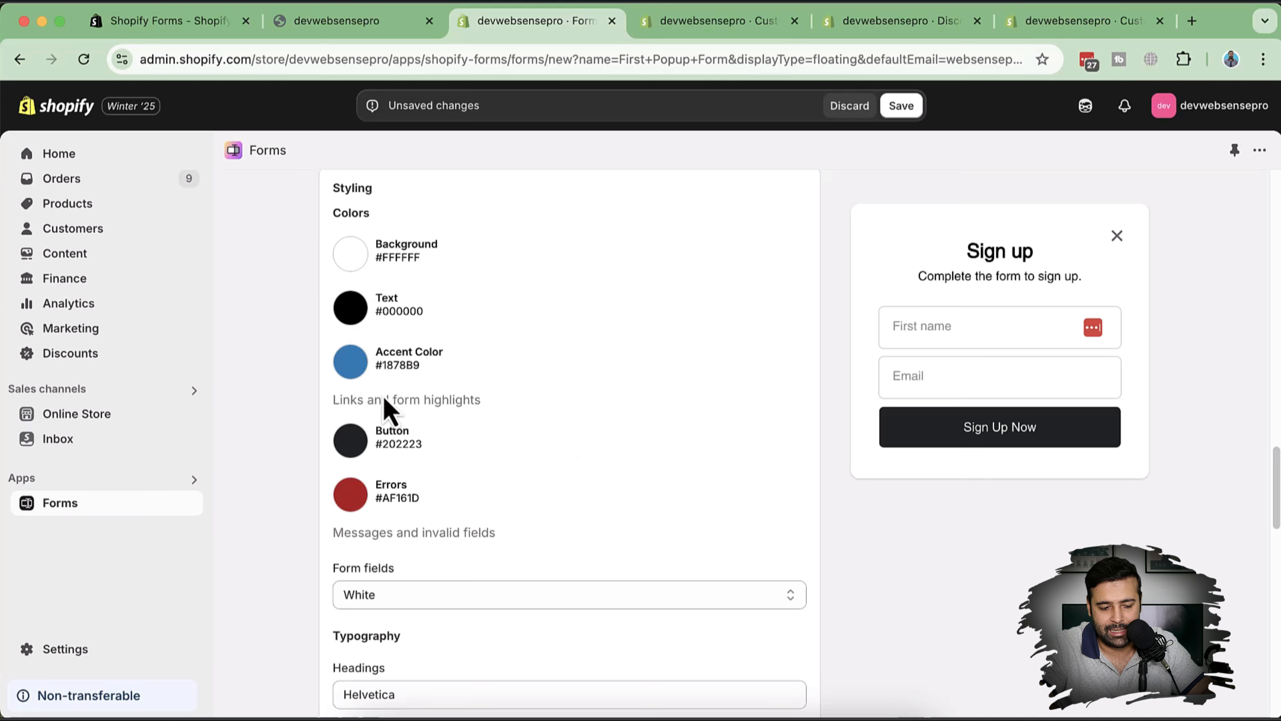
pyautogui.scroll(-8, 698, 273)
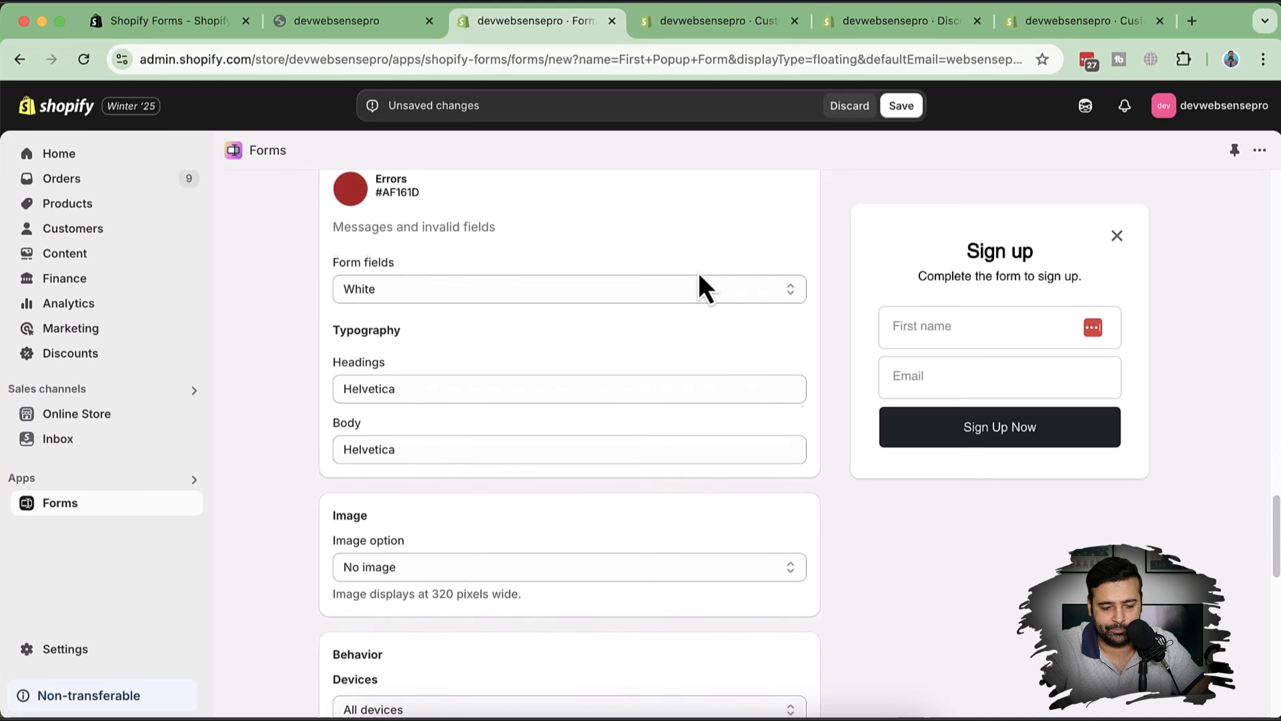
pyautogui.scroll(-3, 621, 277)
pyautogui.scroll(-5, 627, 288)
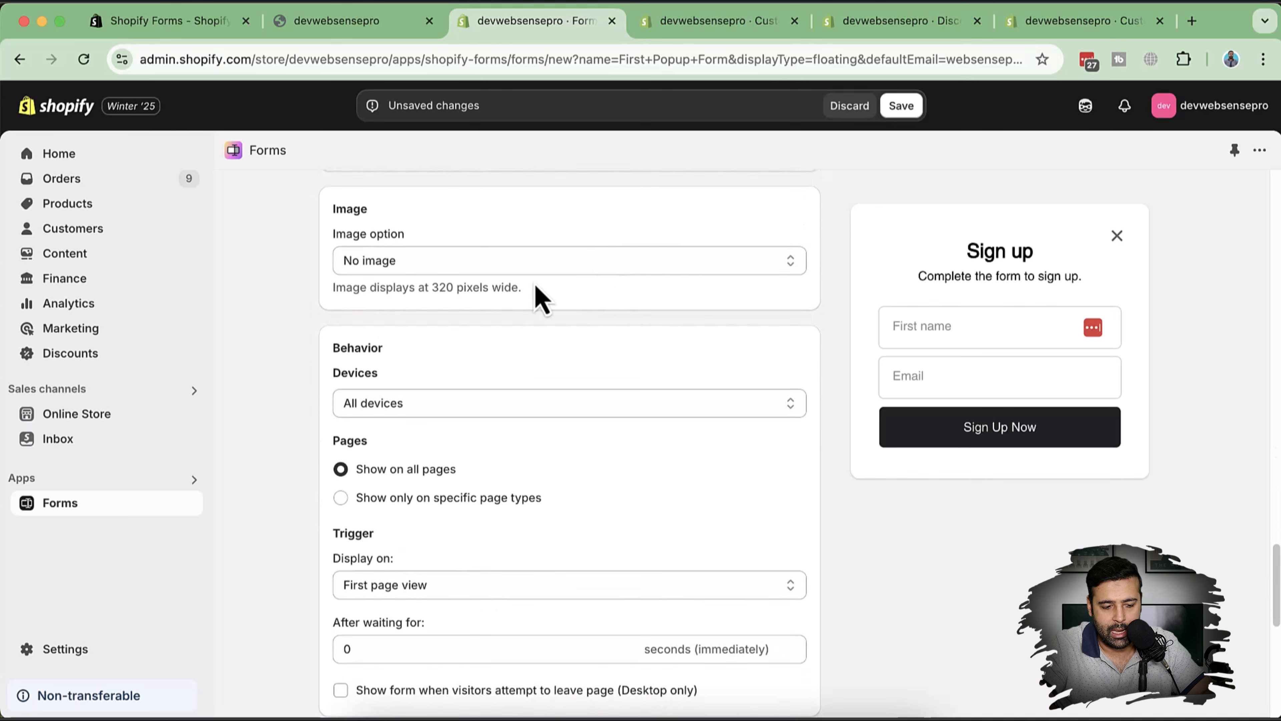
pyautogui.click(554, 259)
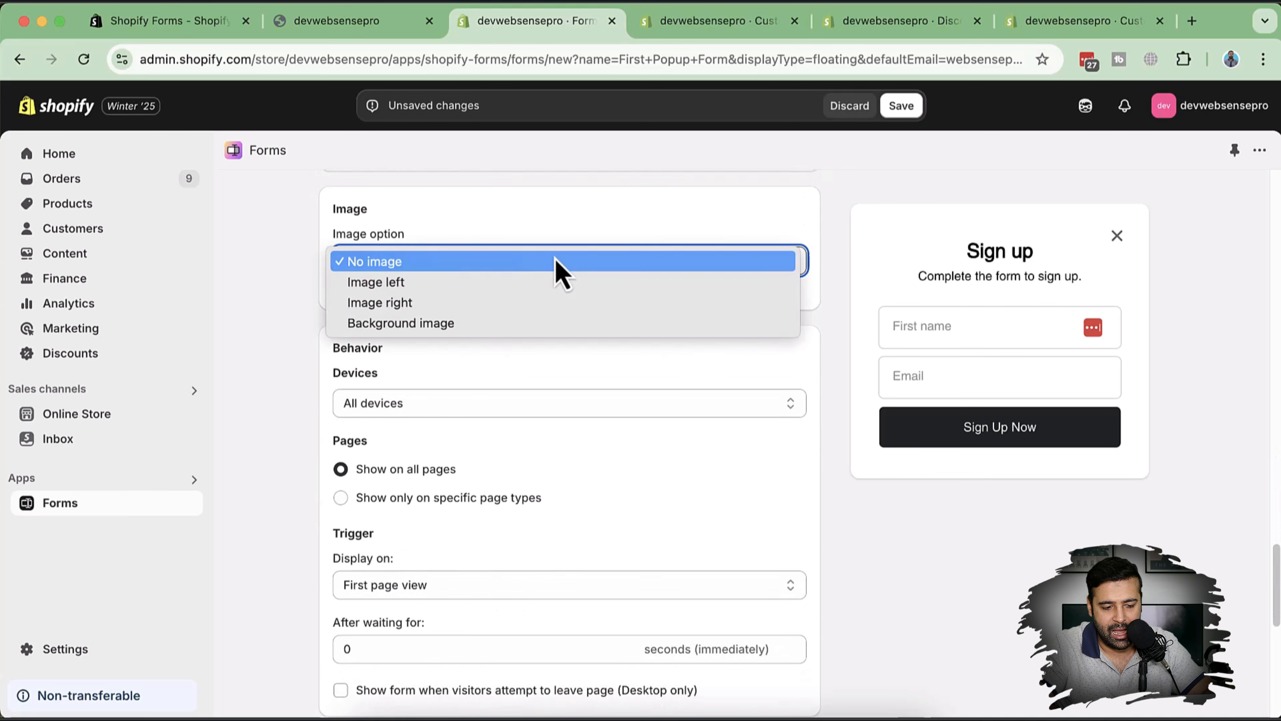
pyautogui.click(605, 285)
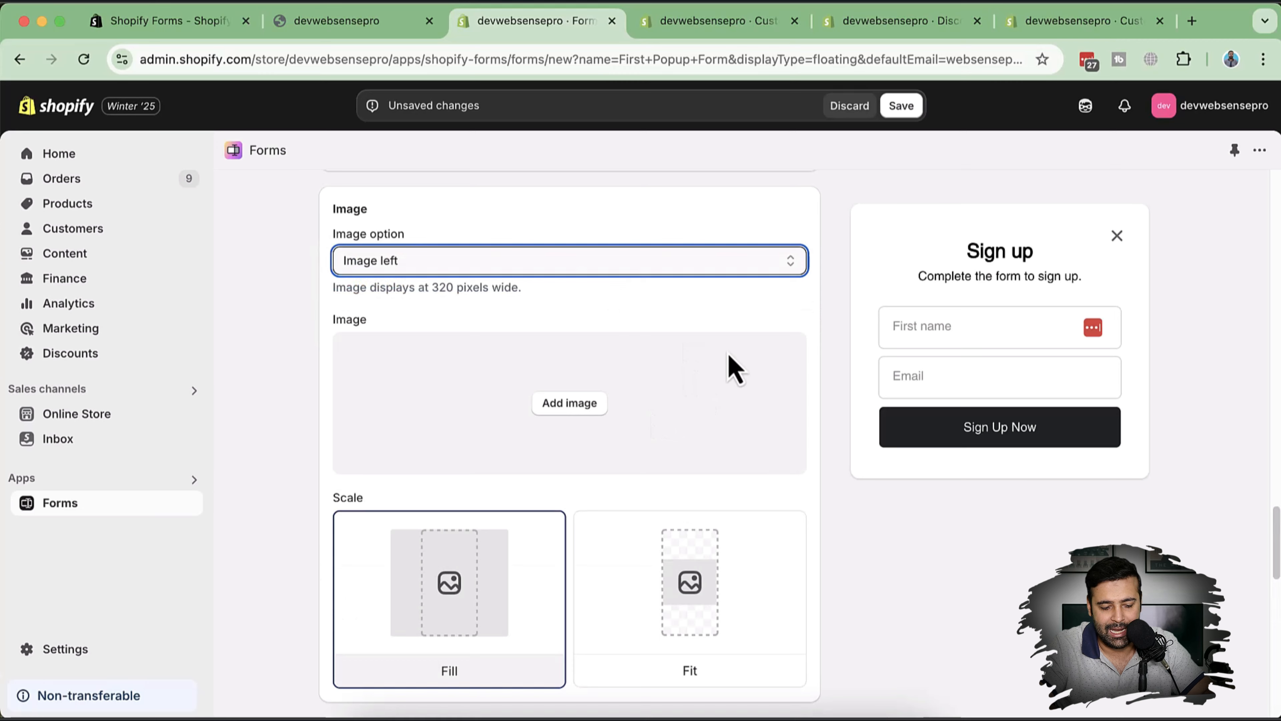
# Add tshirt-1.png from the Desktop folder AI Images > AI For Ecommerce as the popup form's image
pyautogui.scroll(-2, 732, 367)
pyautogui.click(595, 338)
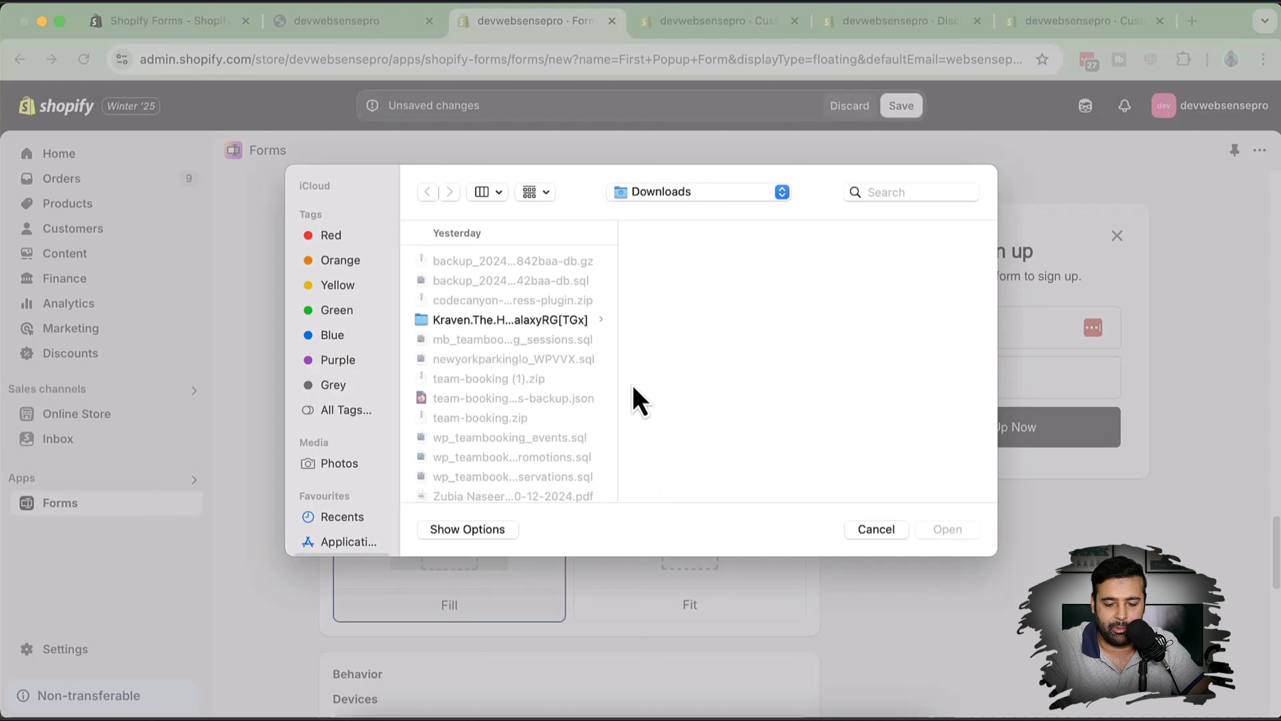
pyautogui.scroll(-5, 564, 358)
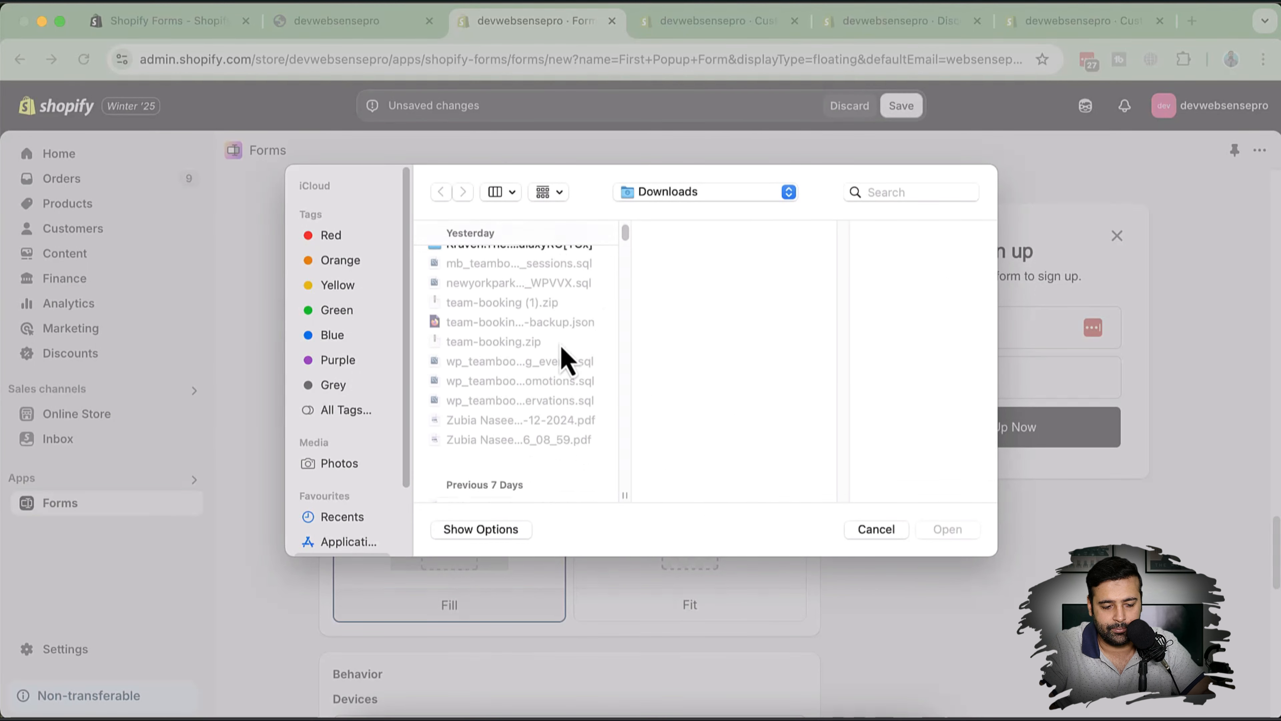
pyautogui.scroll(6, 564, 357)
pyautogui.scroll(-3, 353, 353)
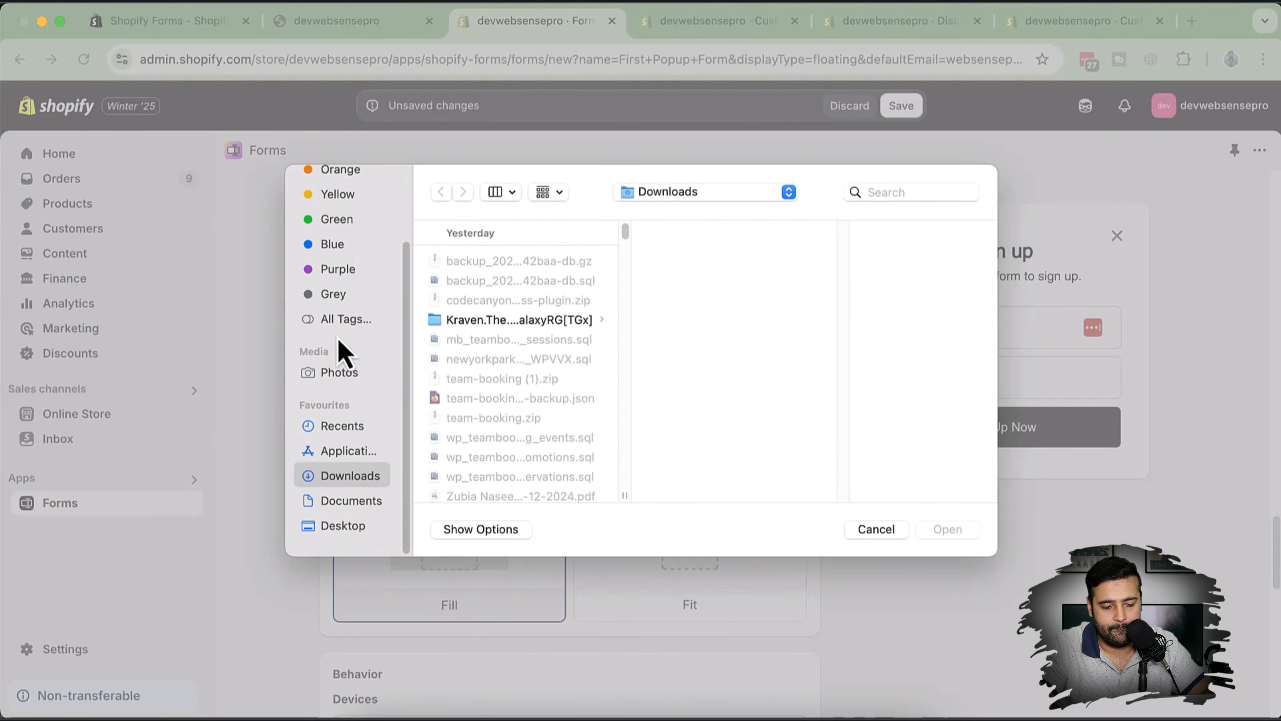
pyautogui.click(360, 536)
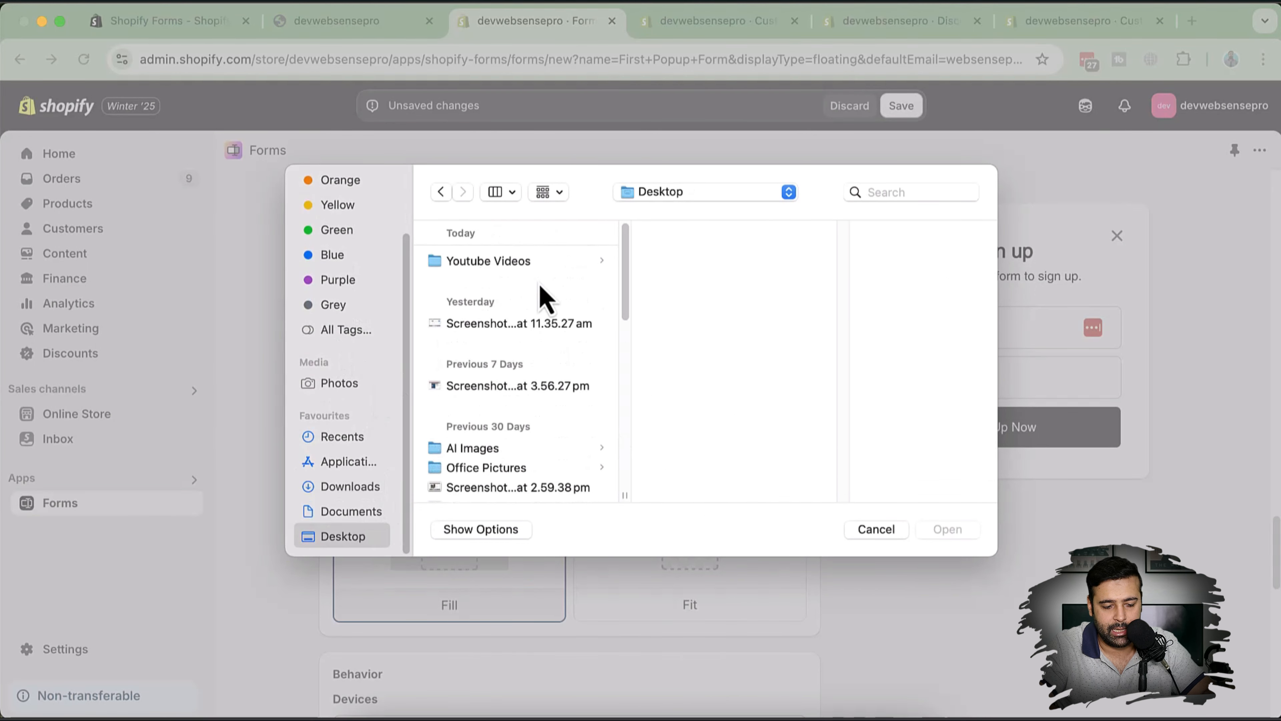
pyautogui.scroll(-5, 544, 294)
pyautogui.click(505, 302)
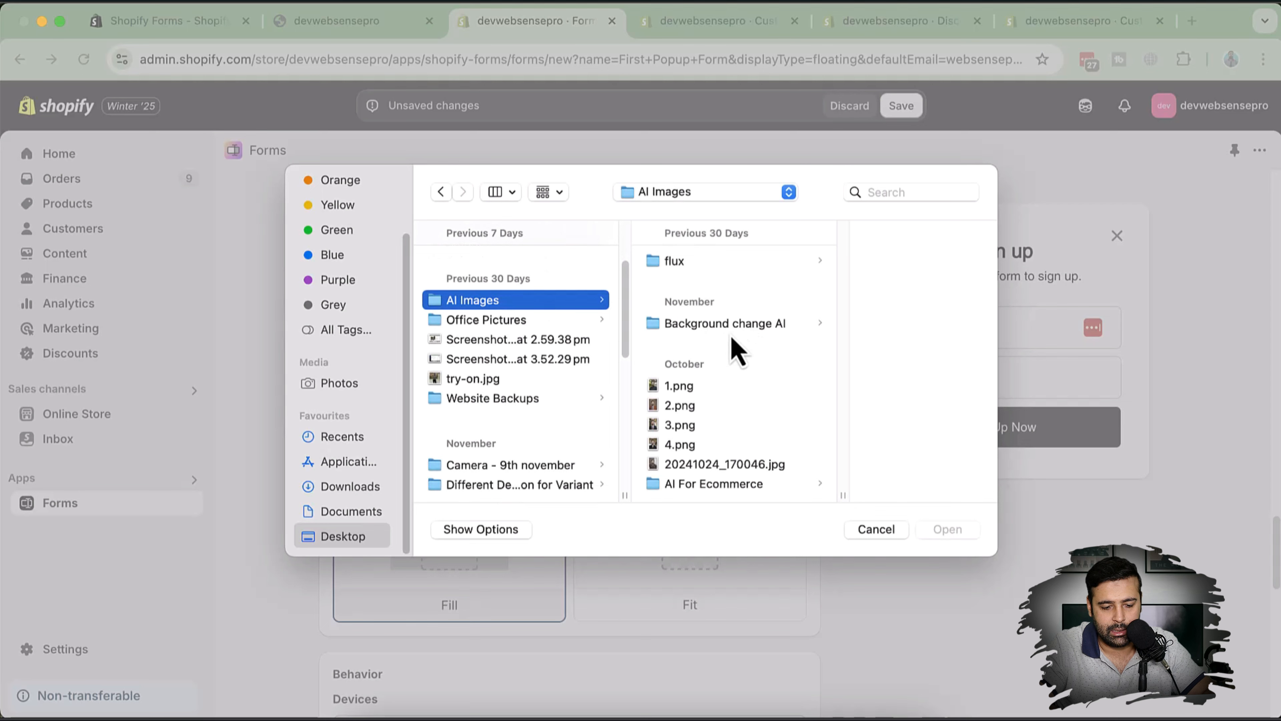
pyautogui.click(757, 477)
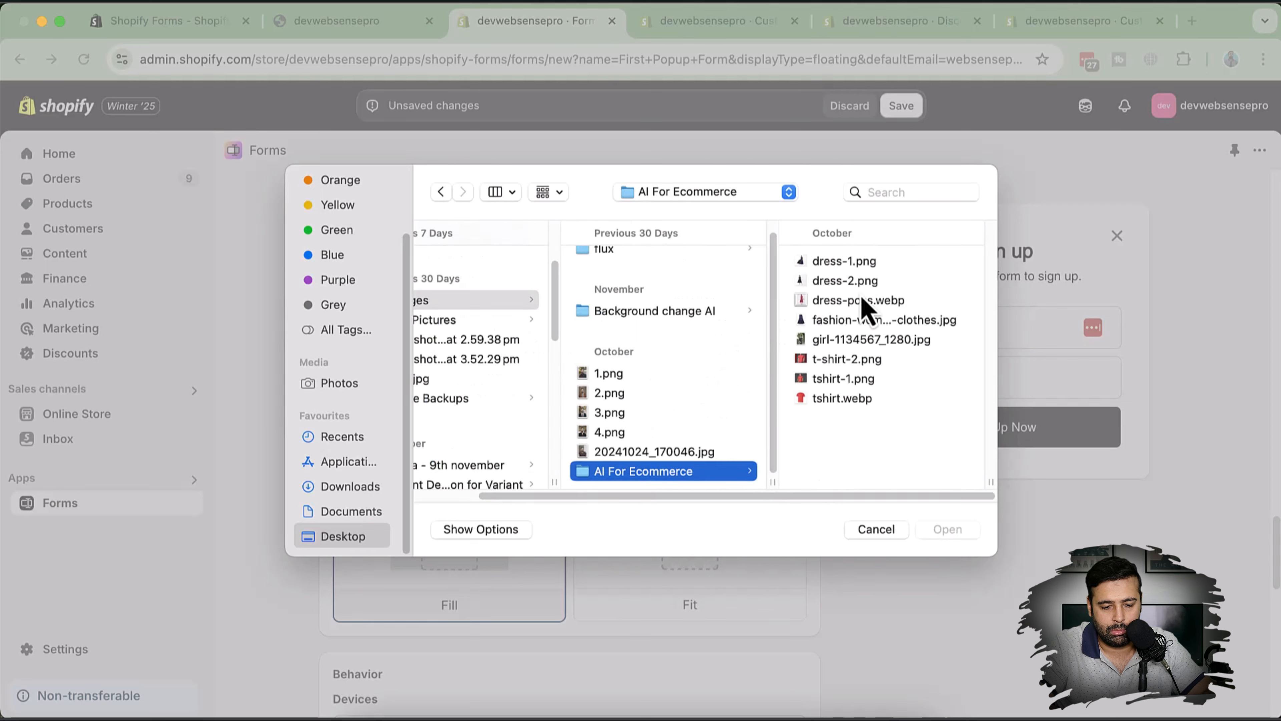
pyautogui.click(878, 378)
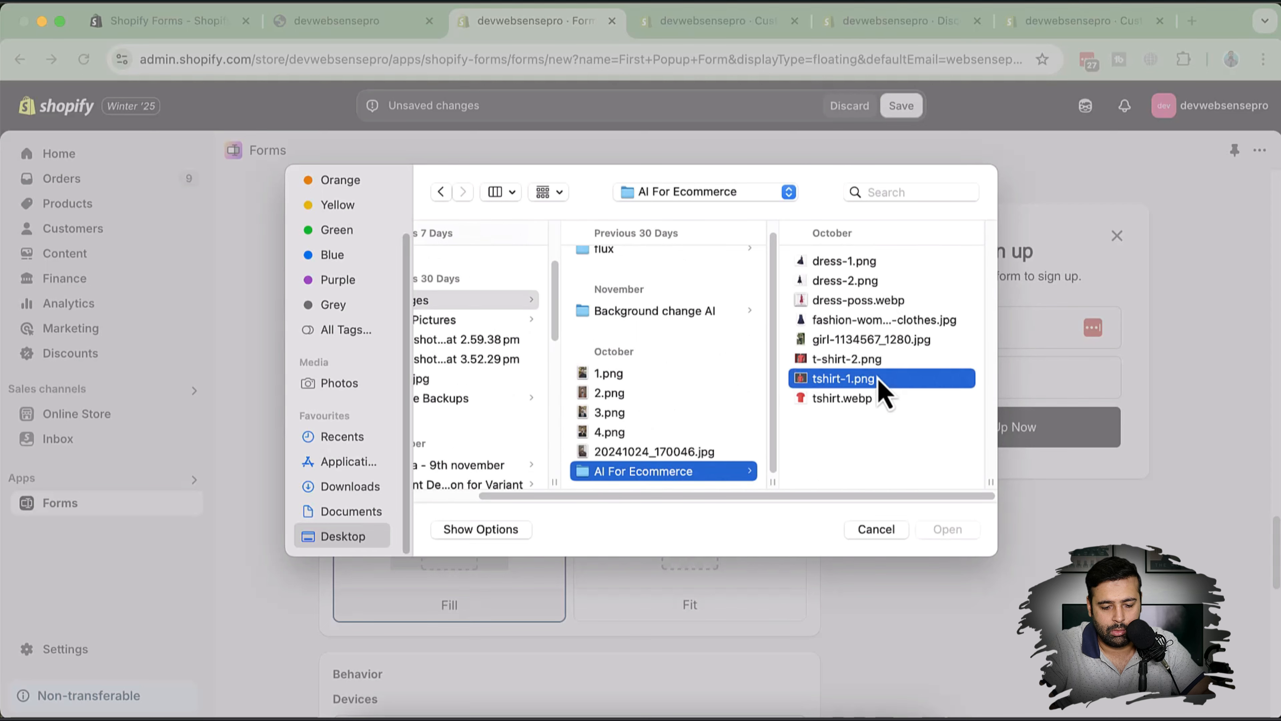
pyautogui.click(947, 529)
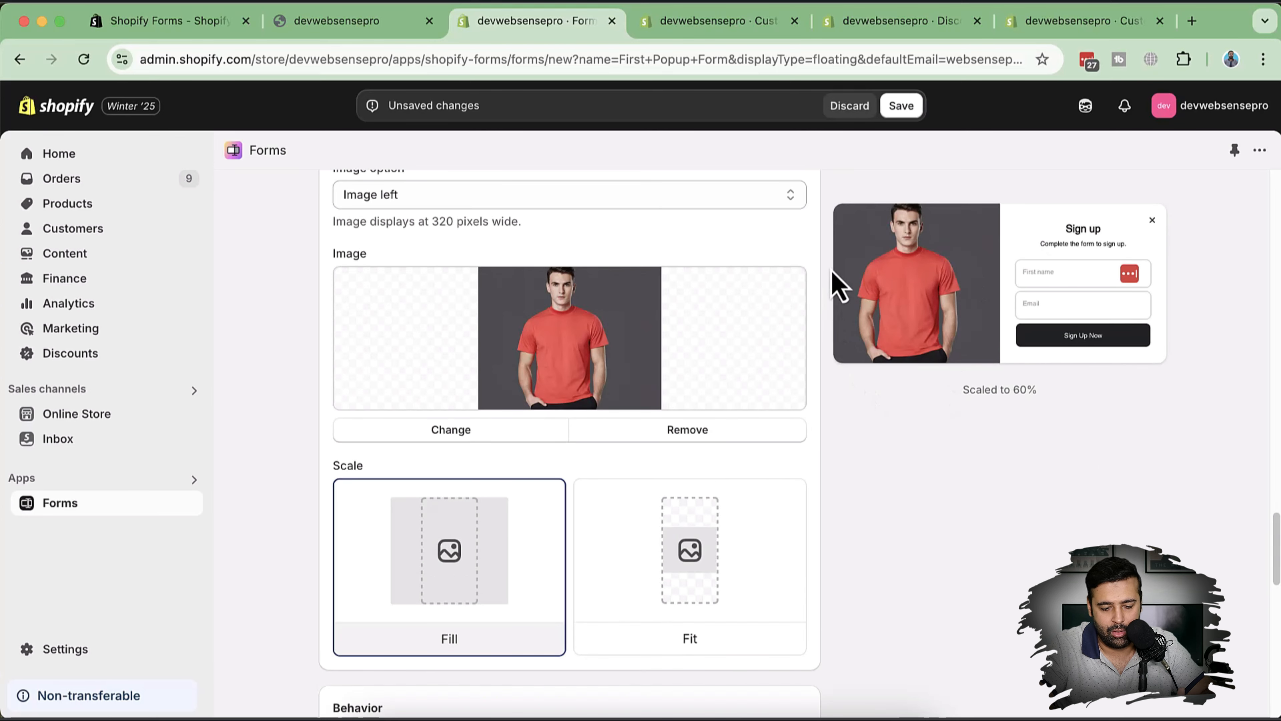
# Try the Fit scale for the popup image, and set it back to Fill
pyautogui.scroll(-5, 831, 272)
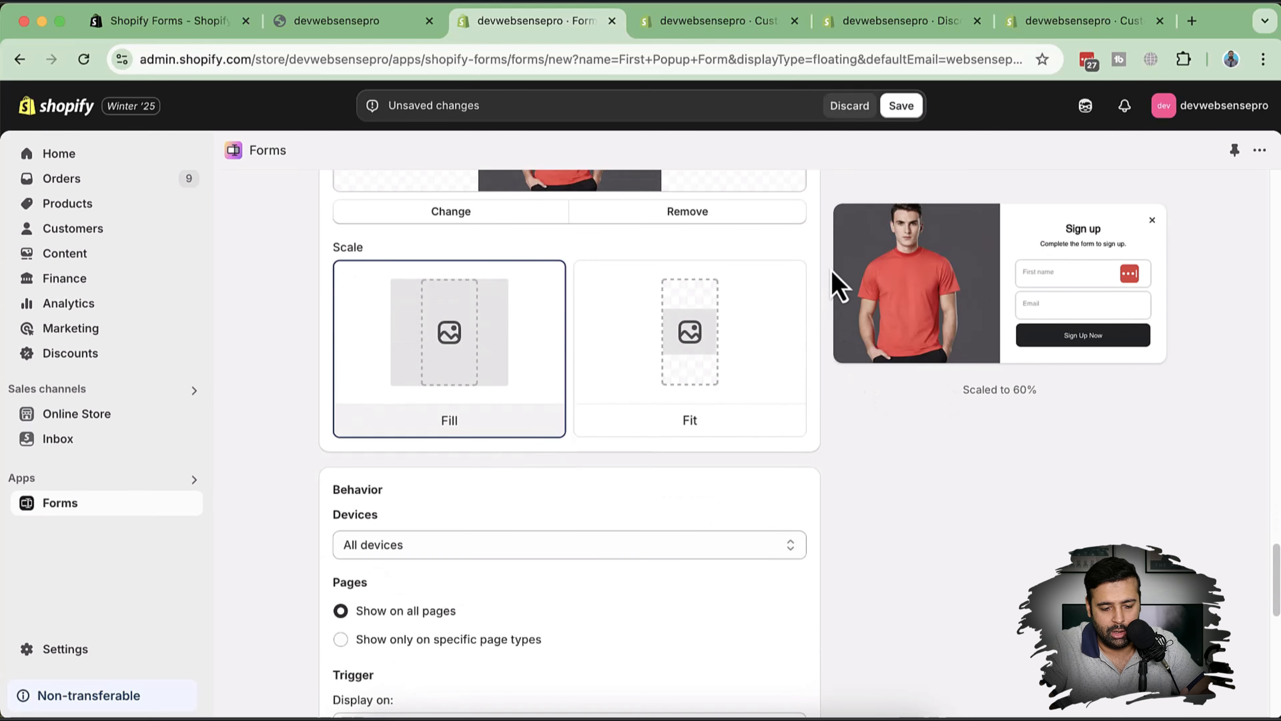
pyautogui.click(720, 345)
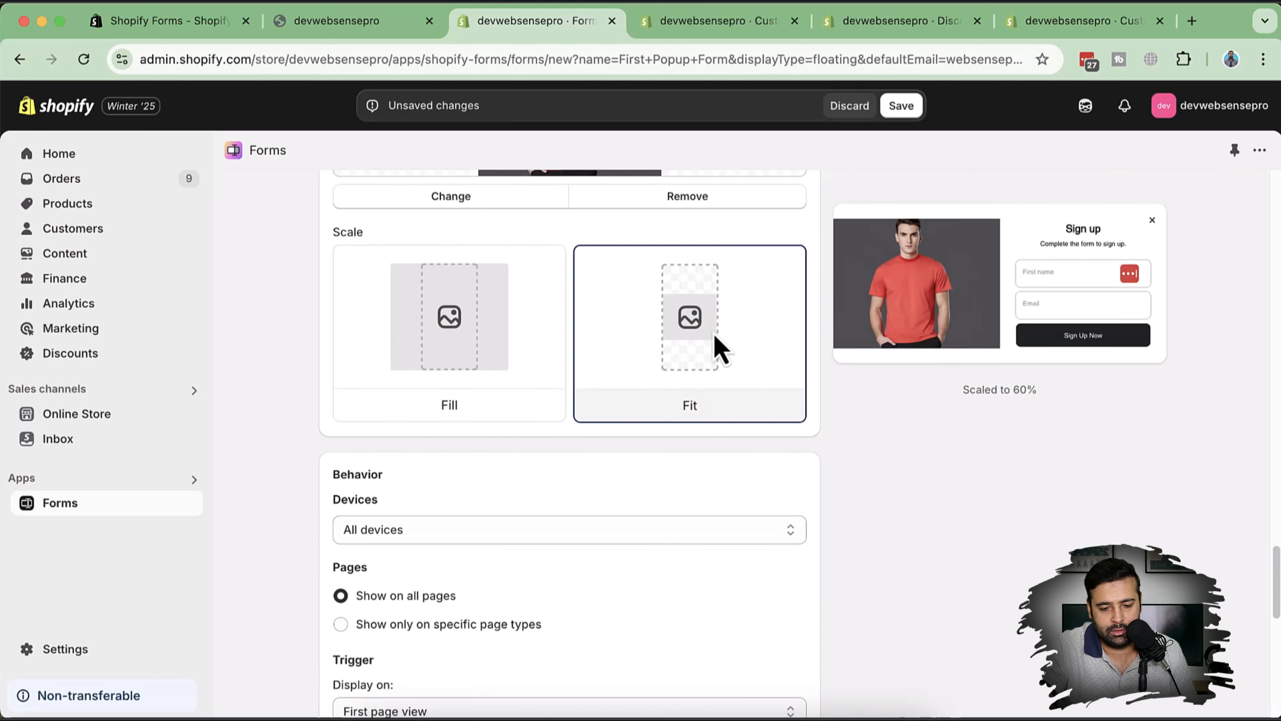
pyautogui.click(452, 356)
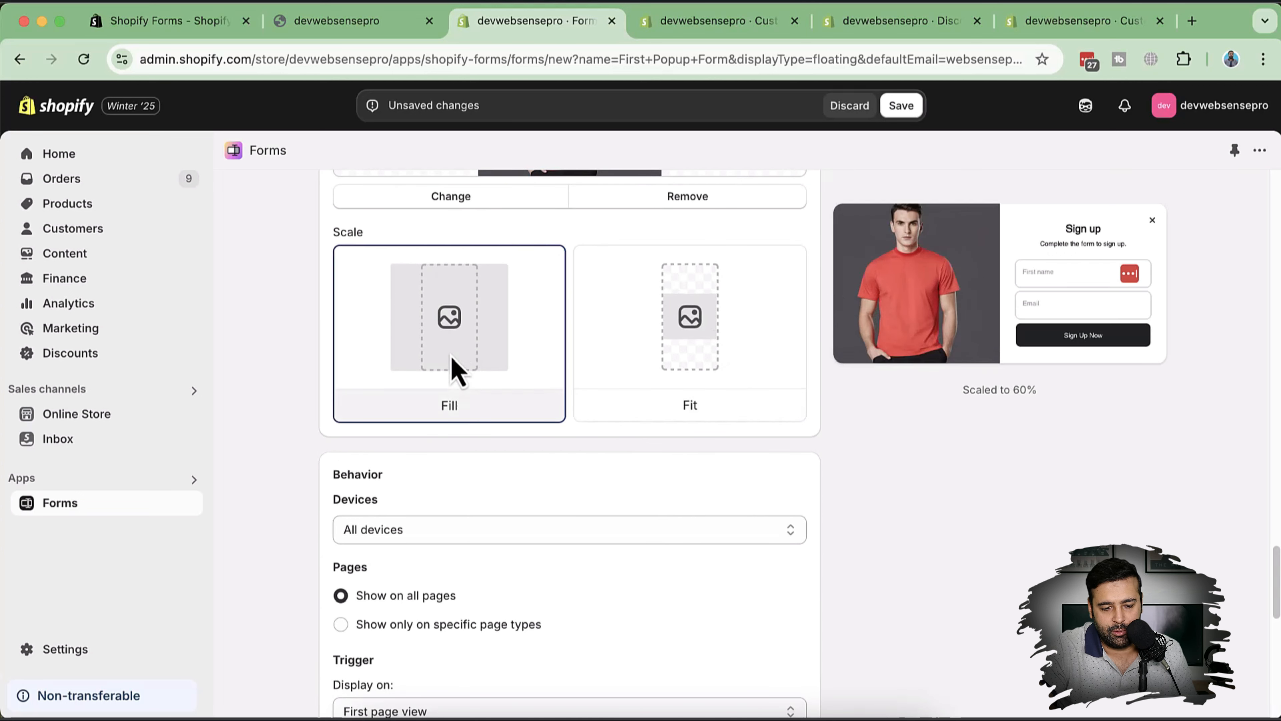
pyautogui.scroll(4, 840, 365)
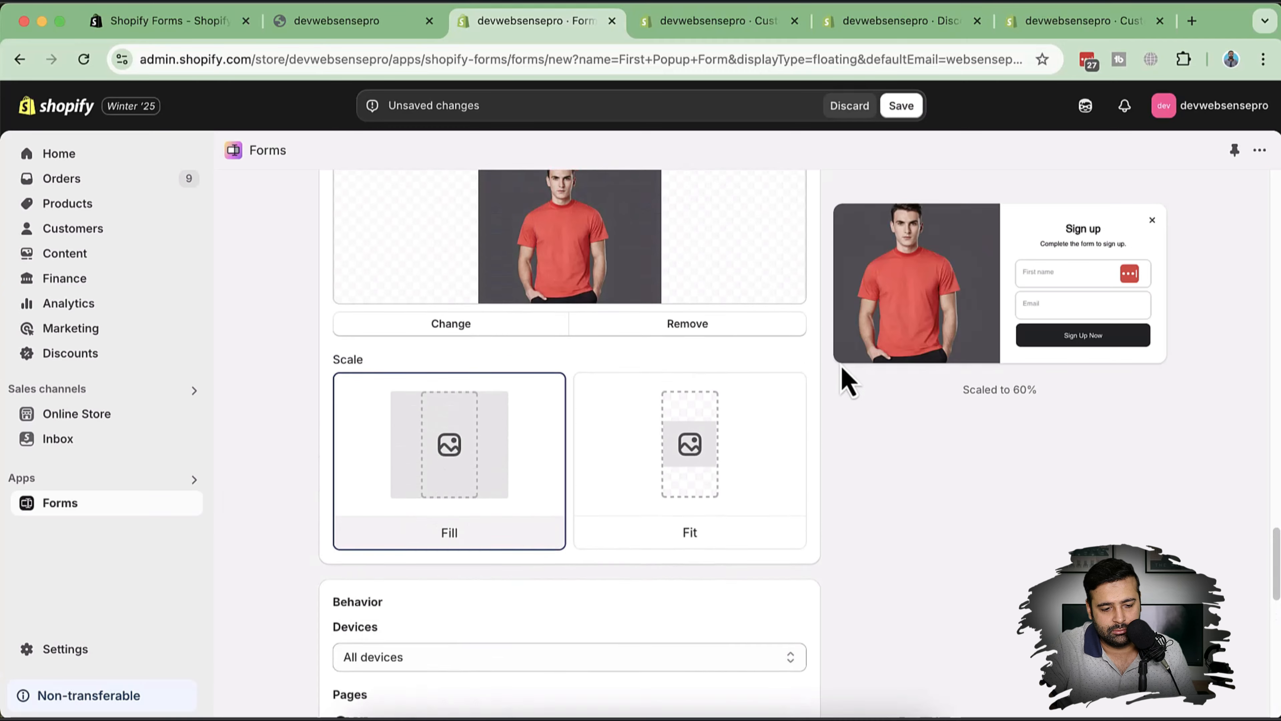
# Try the Background image option for the popup form, and return it to Image left
pyautogui.scroll(-1, 841, 365)
pyautogui.scroll(3, 837, 372)
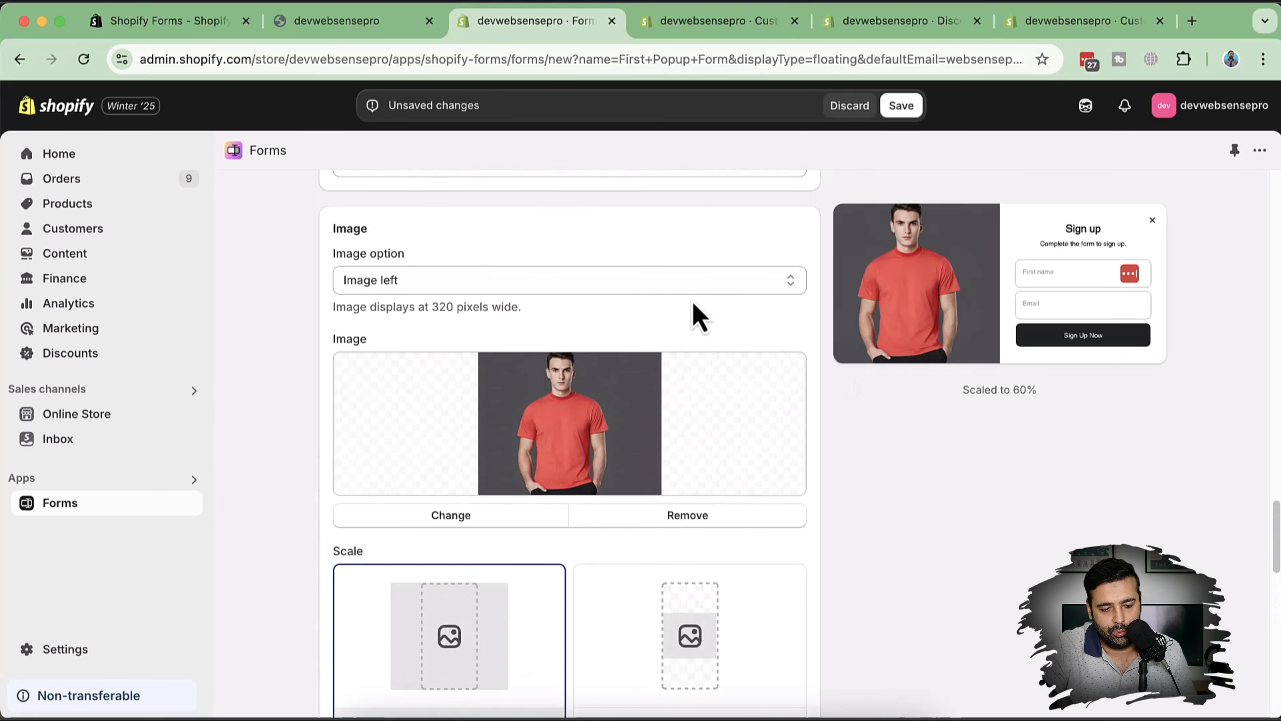
pyautogui.click(722, 287)
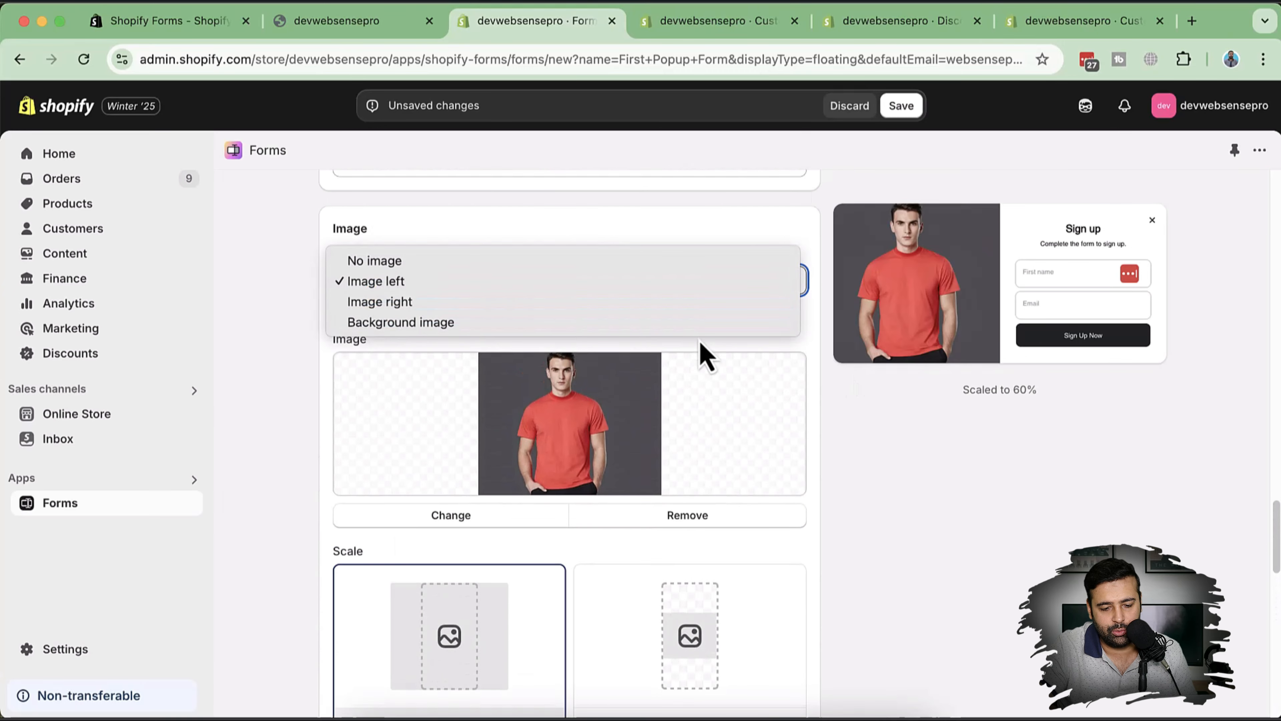
pyautogui.press('Escape')
pyautogui.click(708, 328)
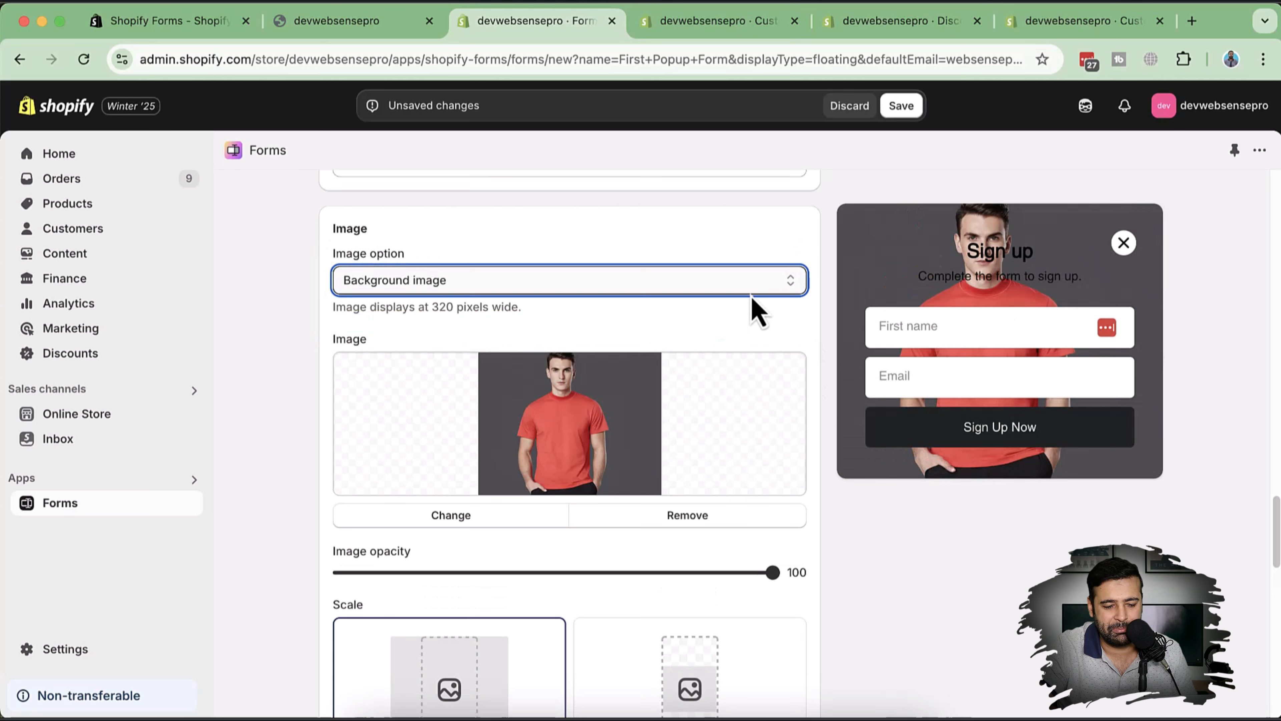
pyautogui.click(758, 279)
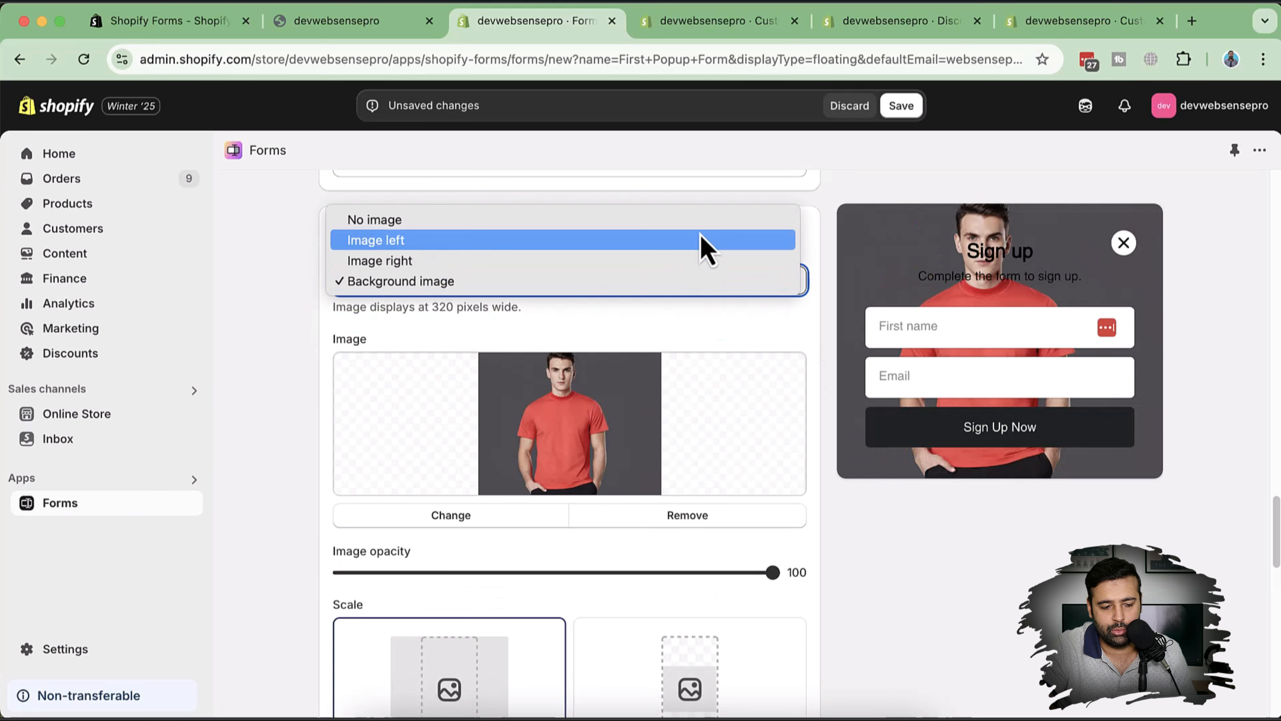
pyautogui.click(706, 241)
# Examine the popup form's device, page and display trigger options without changing them
pyautogui.scroll(-5, 829, 303)
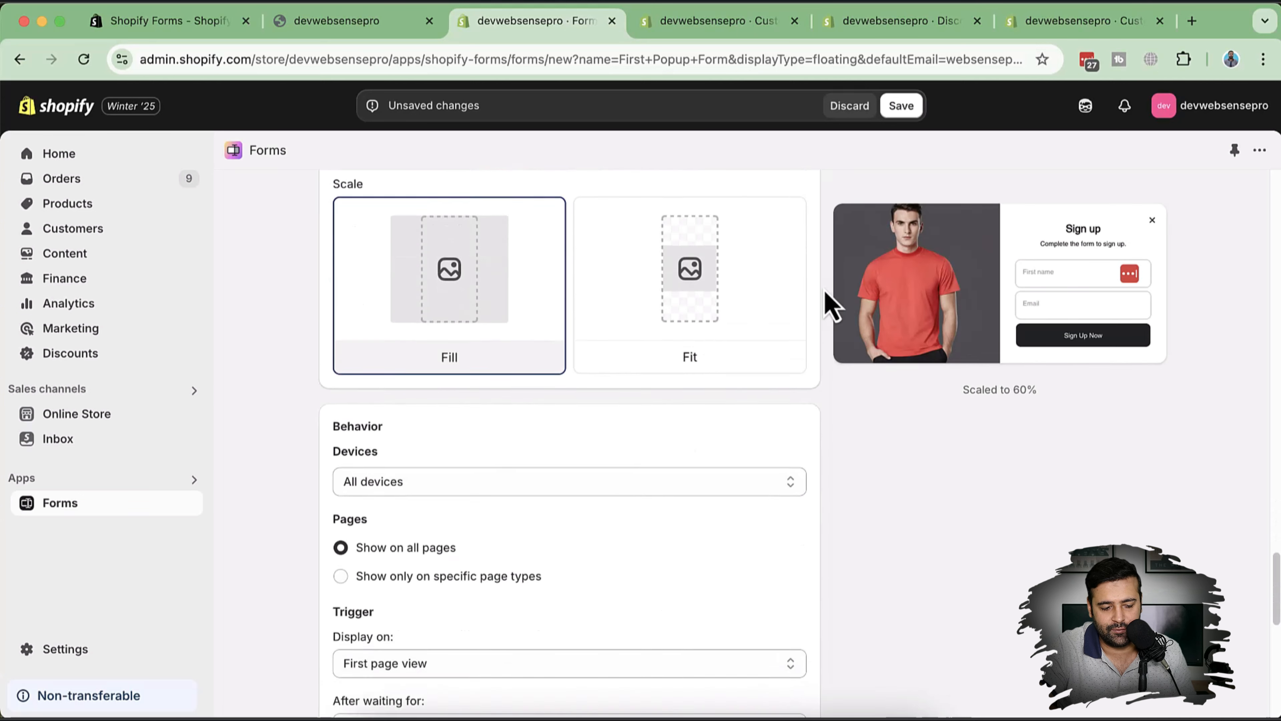
pyautogui.scroll(-5, 826, 297)
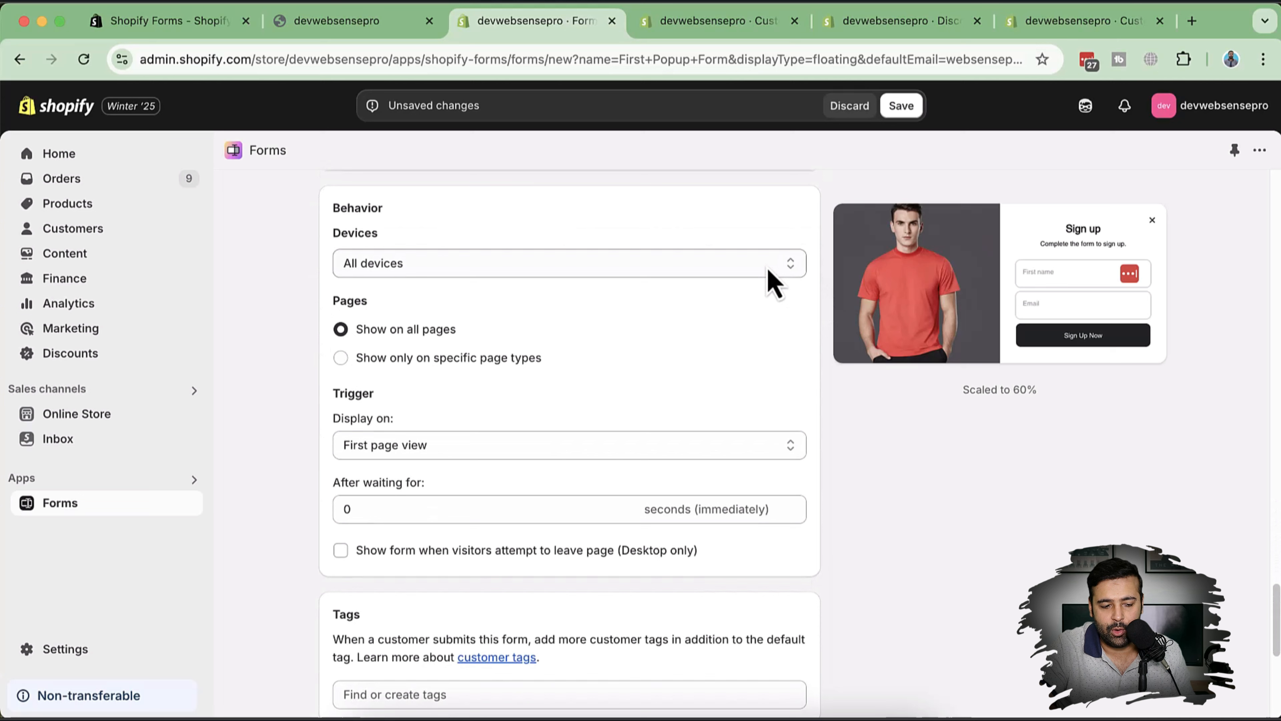
pyautogui.click(772, 282)
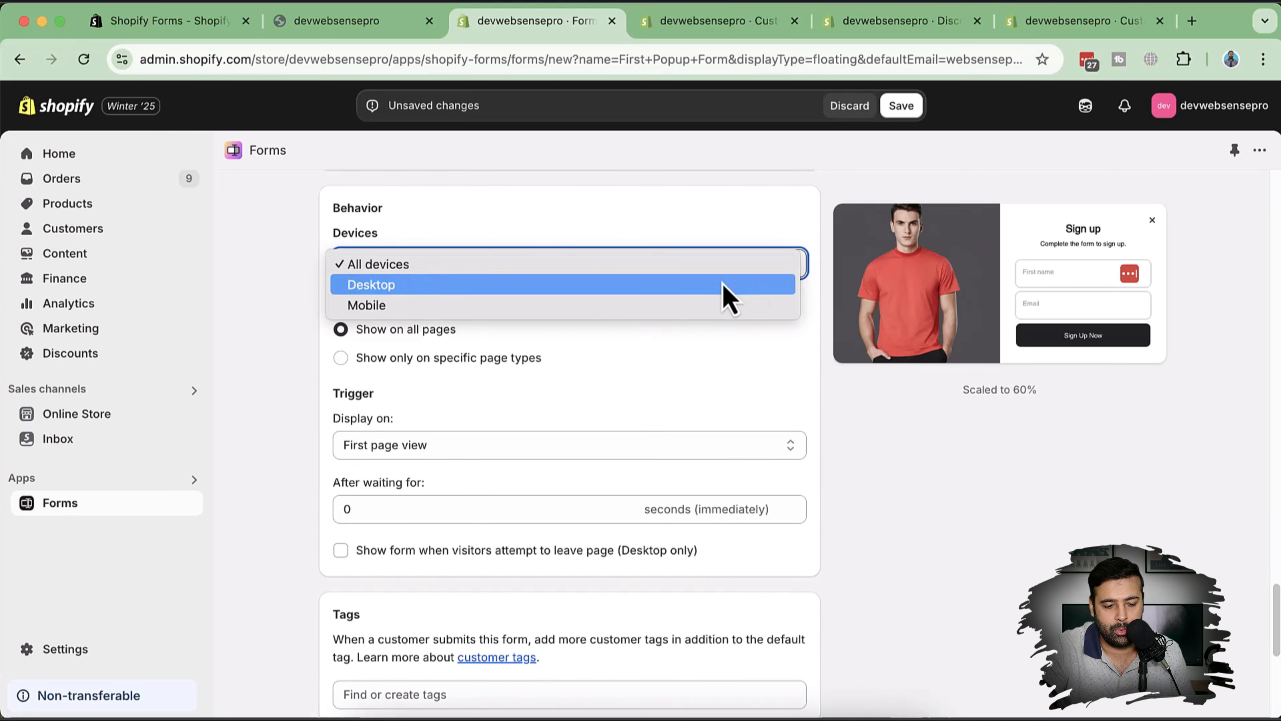
pyautogui.click(829, 387)
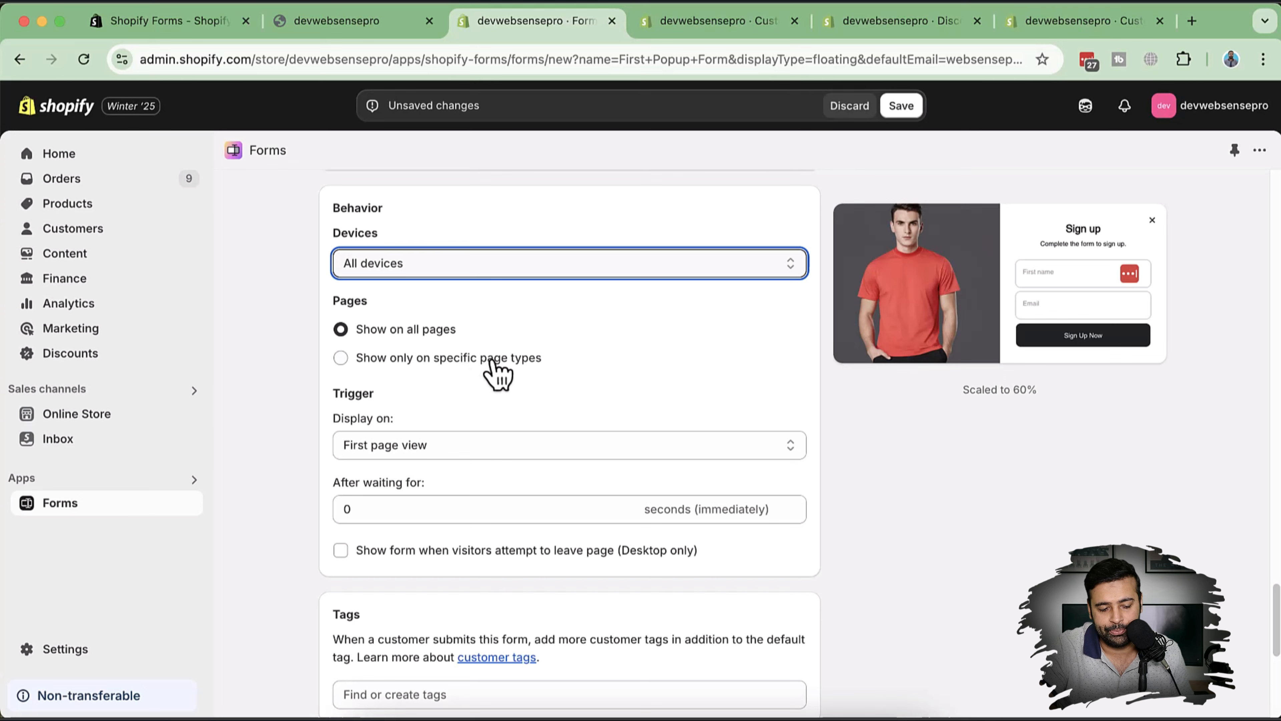
pyautogui.scroll(-3, 863, 294)
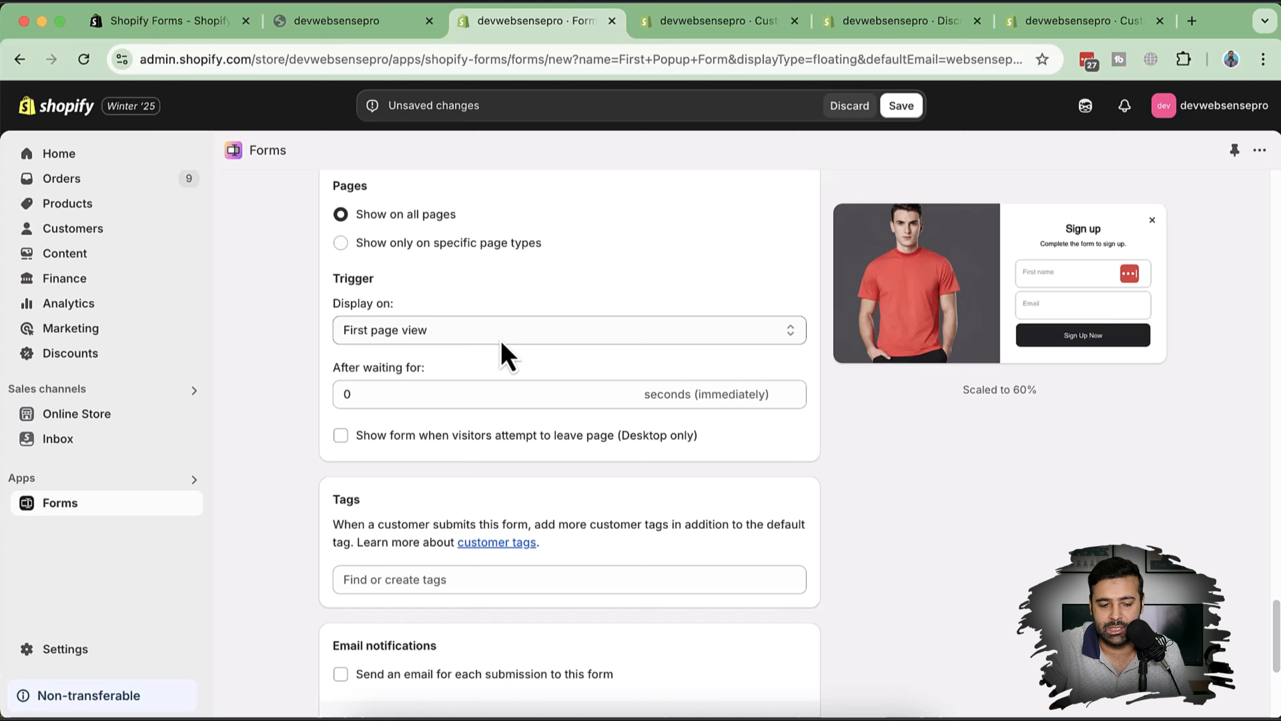
pyautogui.click(468, 337)
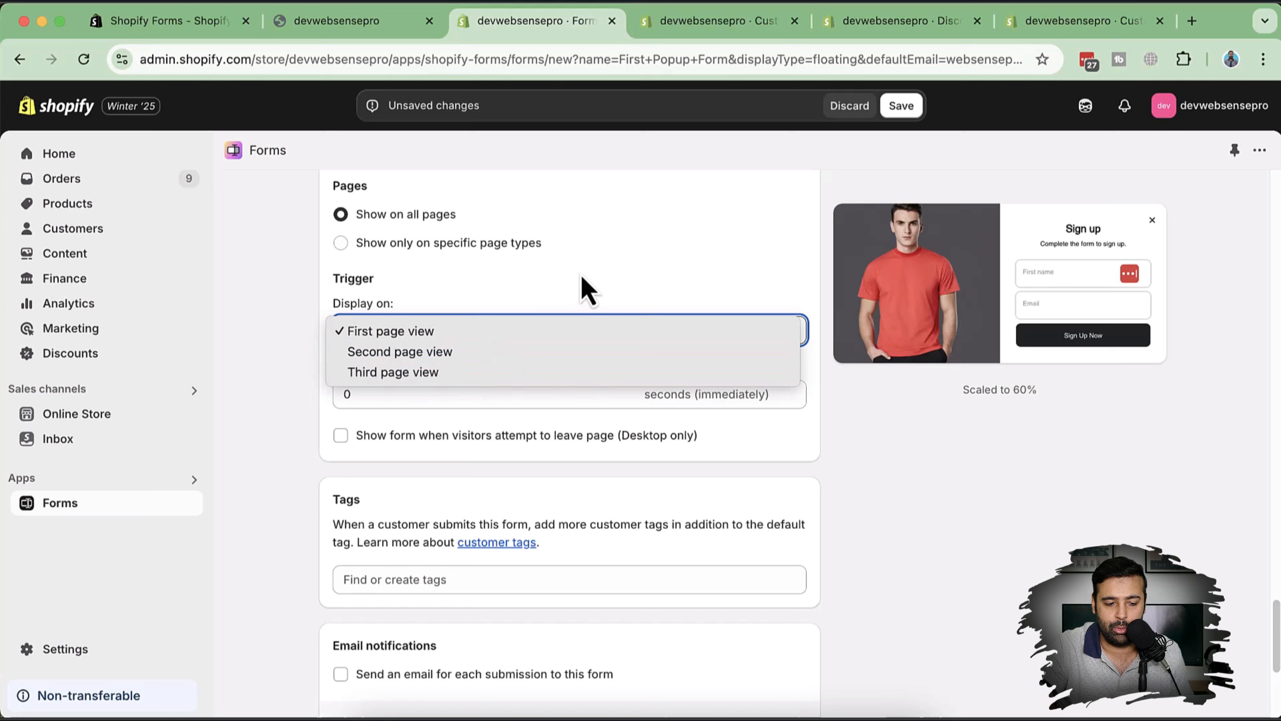
pyautogui.click(581, 286)
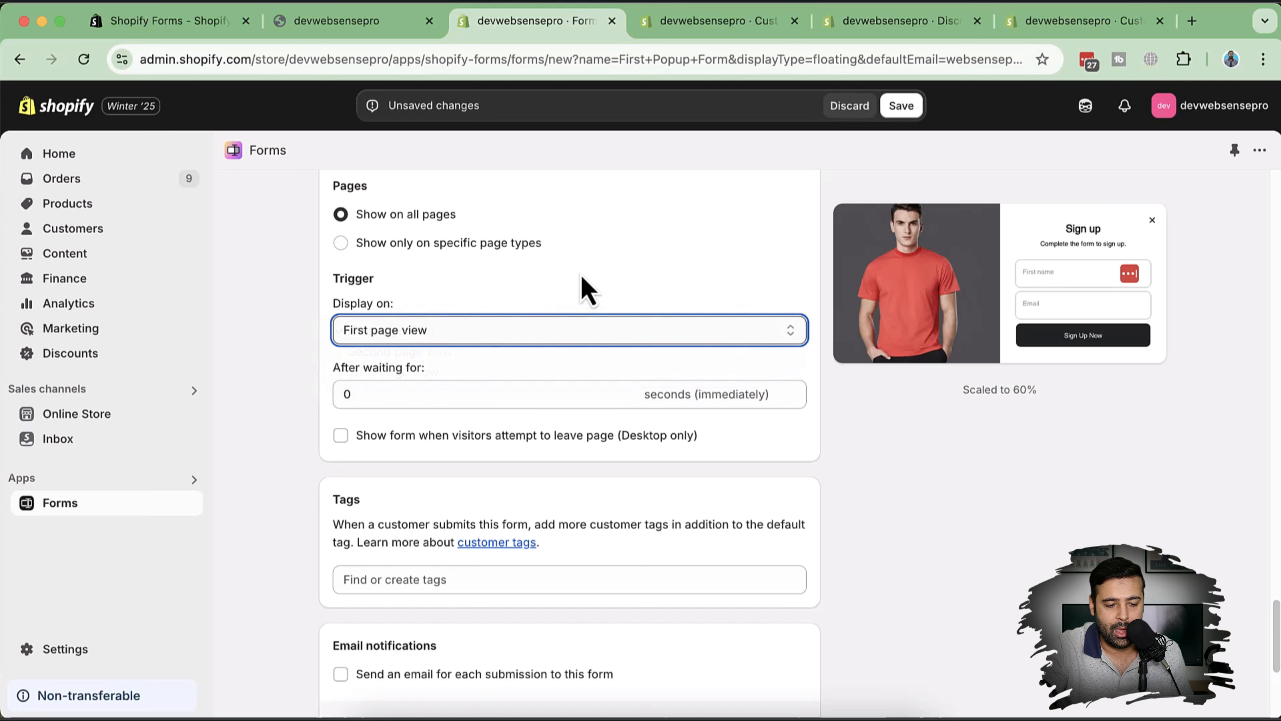
# Set the popup form's trigger to wait 6 seconds before displaying
pyautogui.click(377, 393)
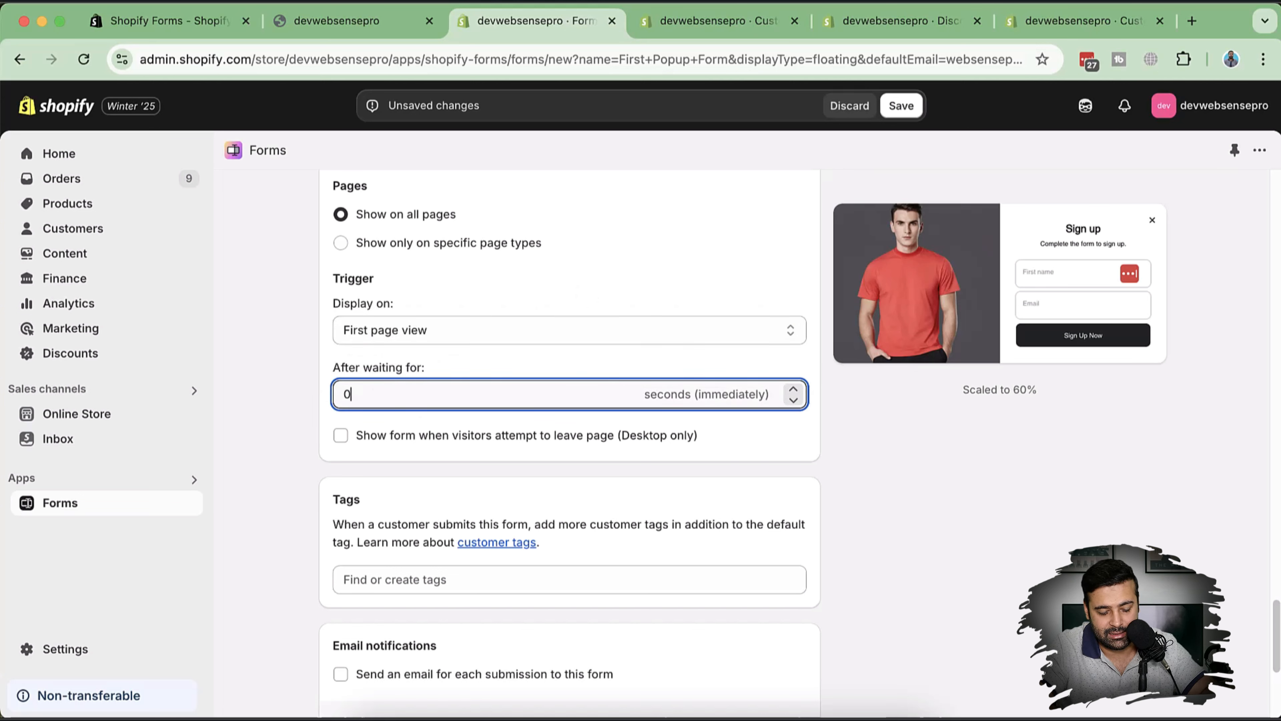
pyautogui.press('BackSpace')
pyautogui.write('6')
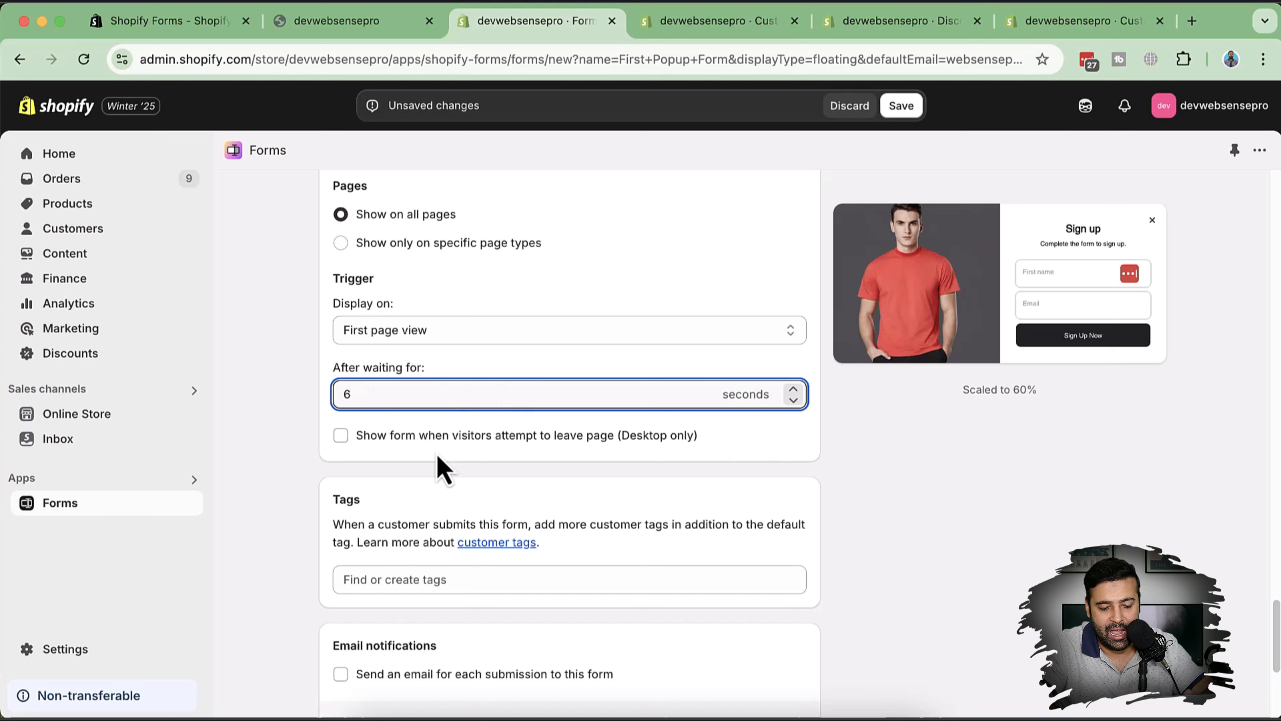
pyautogui.click(465, 445)
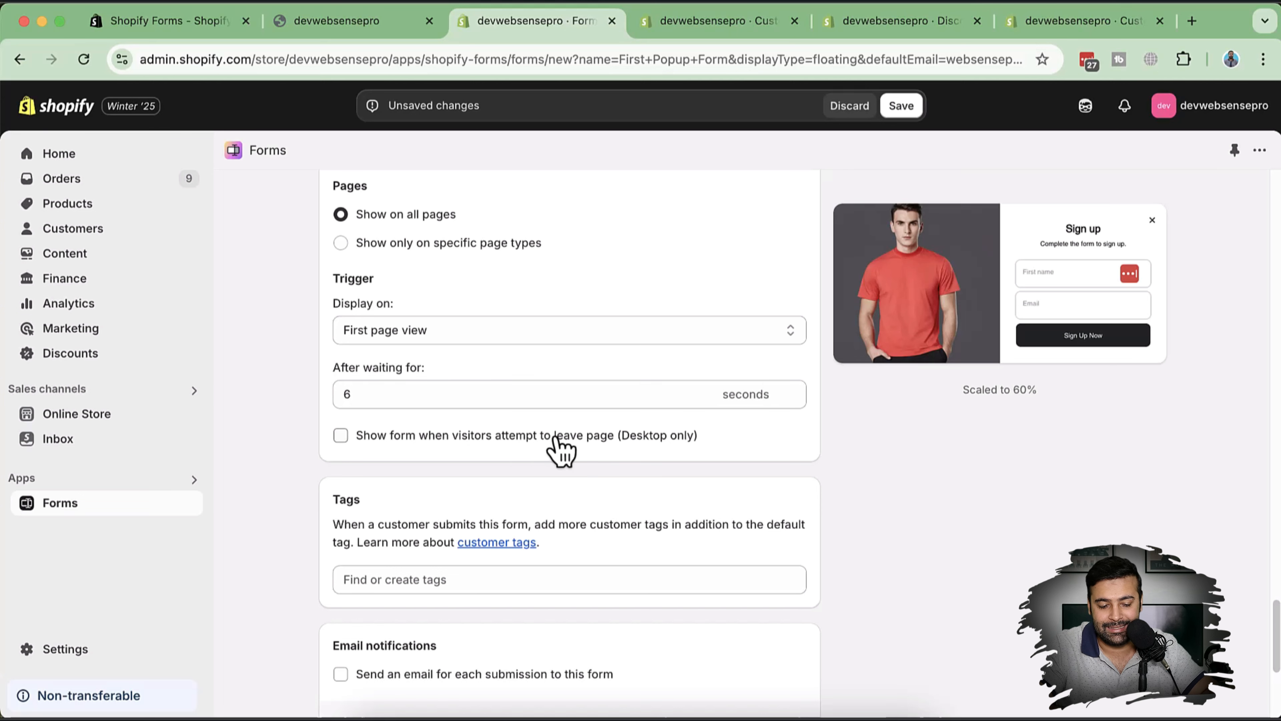
# Review the tags, email notification and automation settings, then save the popup form
pyautogui.scroll(-3, 812, 364)
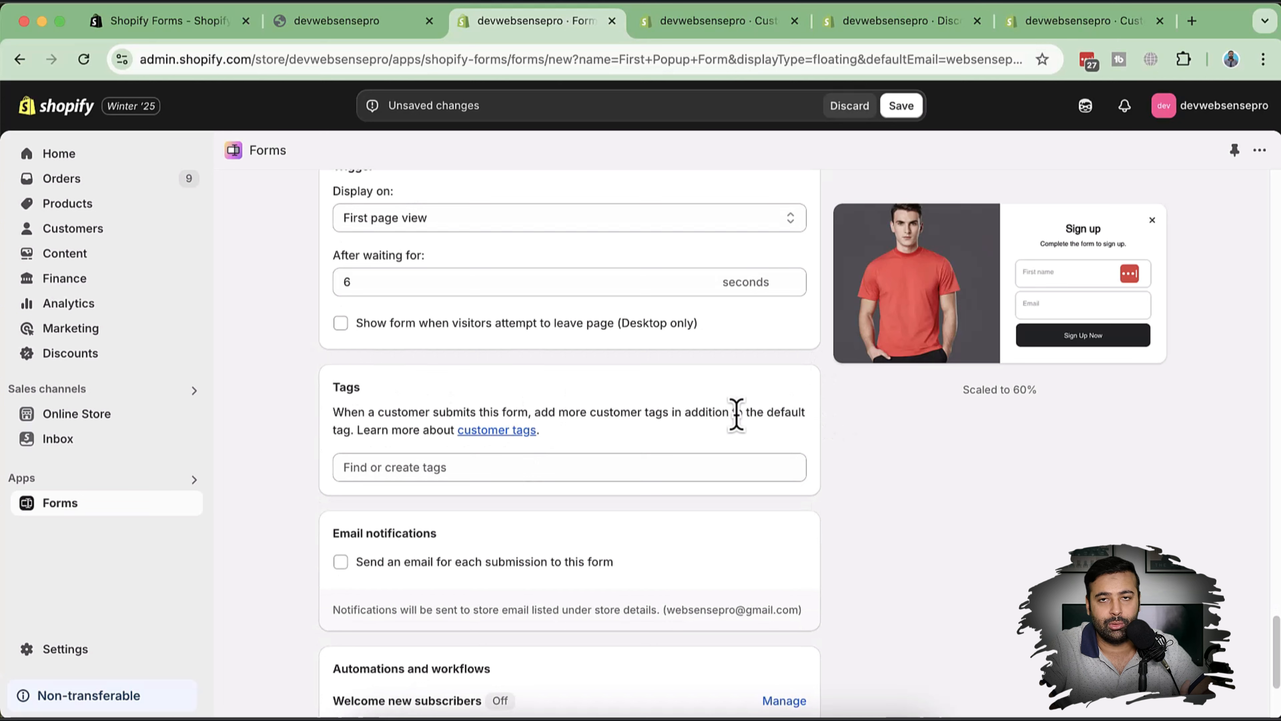
pyautogui.scroll(-4, 736, 414)
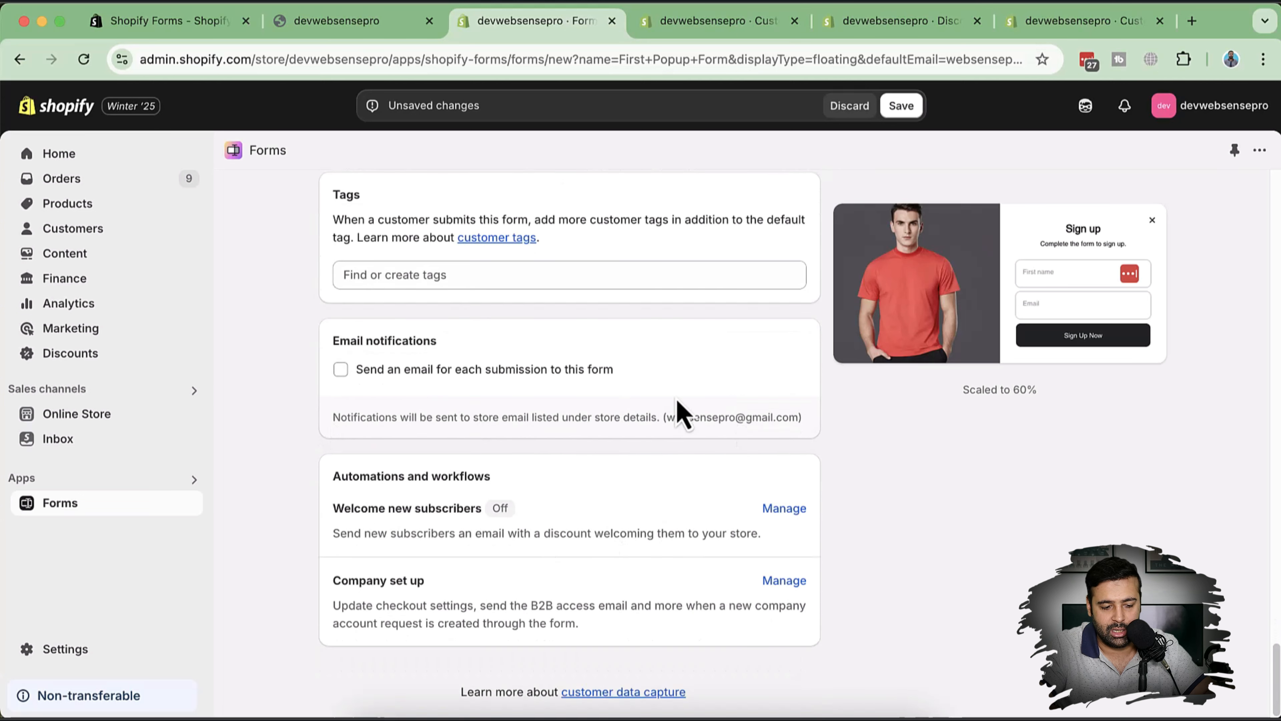
pyautogui.scroll(20, 745, 432)
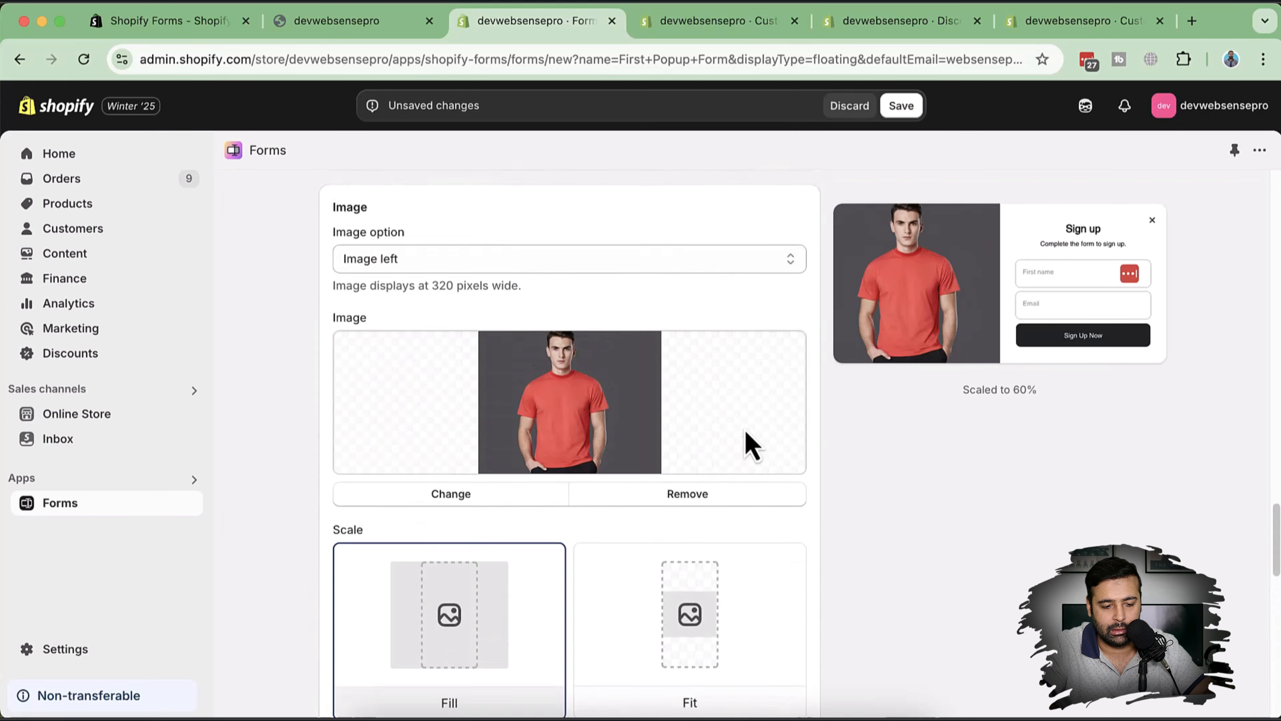
pyautogui.scroll(15, 744, 429)
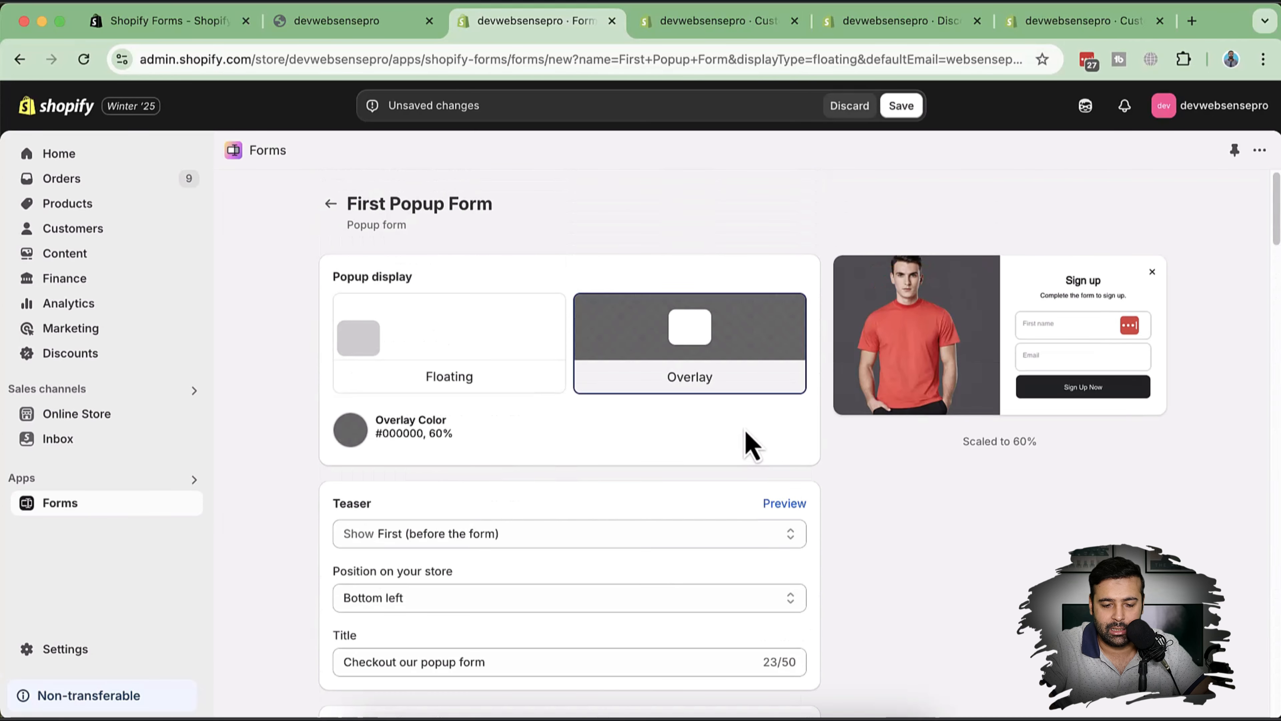
pyautogui.click(900, 107)
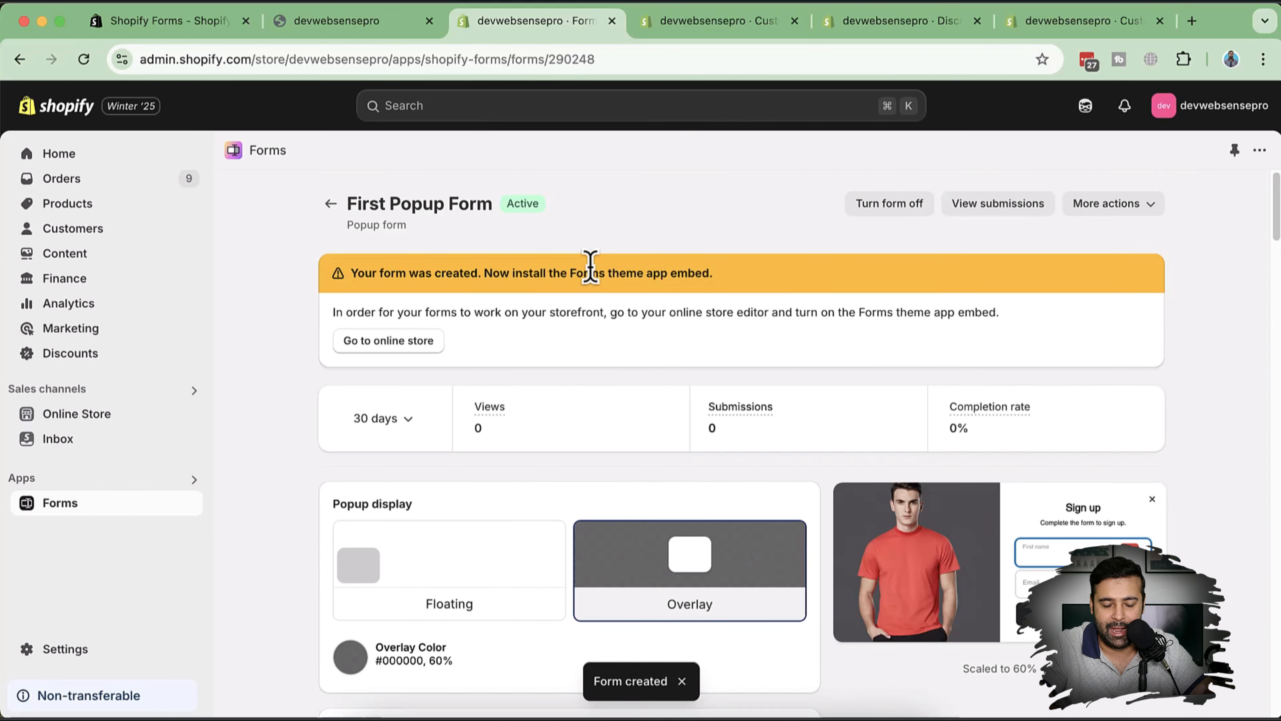
# Switch to the open theme editor and turn on the Forms app embed
pyautogui.click(717, 30)
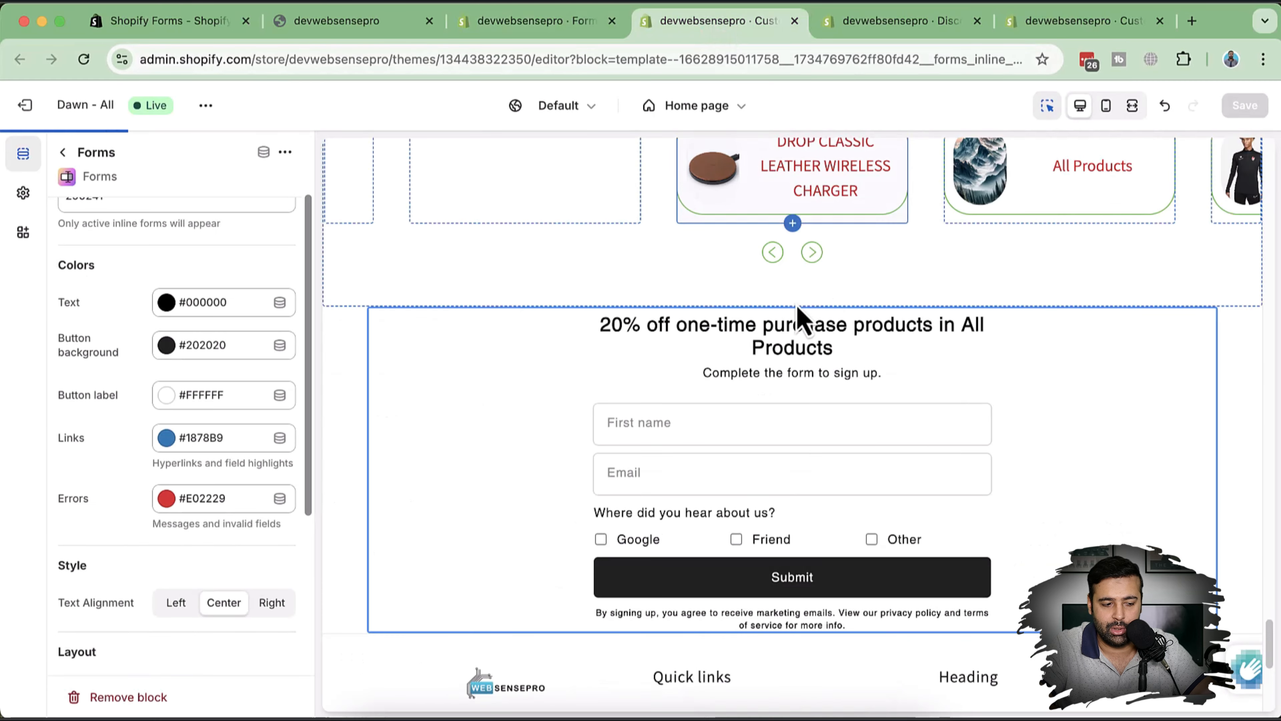
pyautogui.click(23, 192)
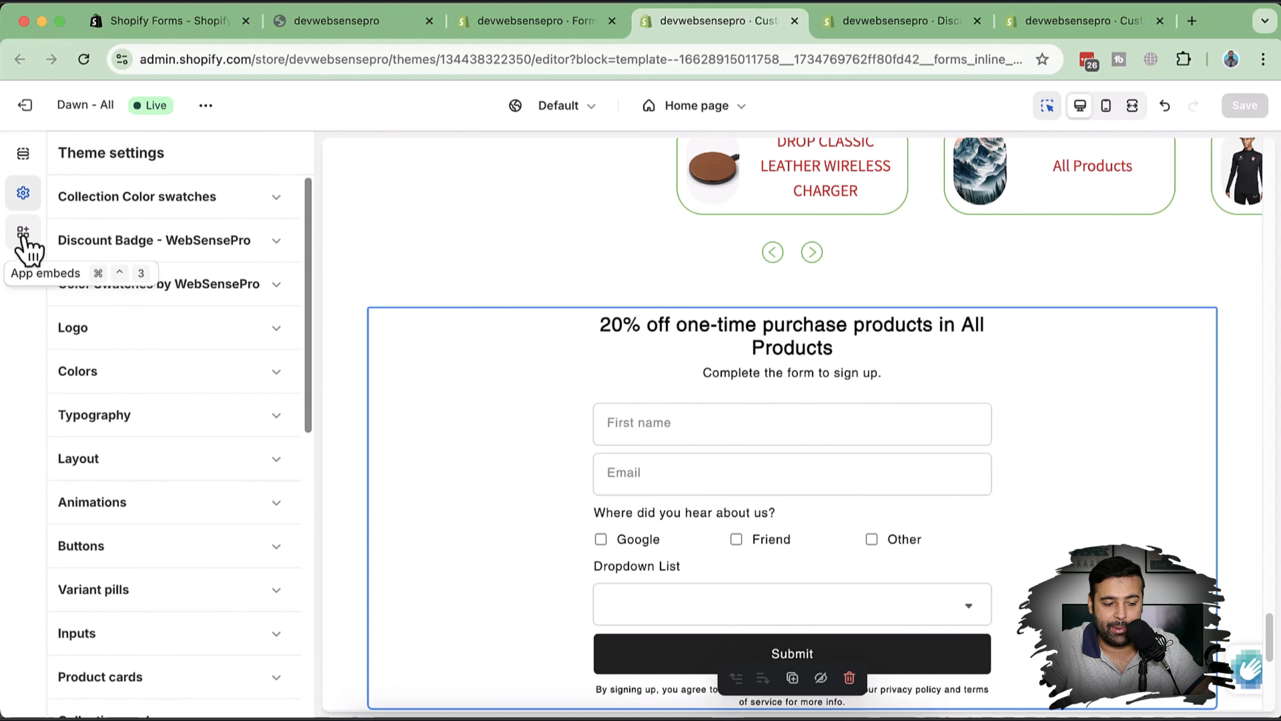
pyautogui.click(23, 234)
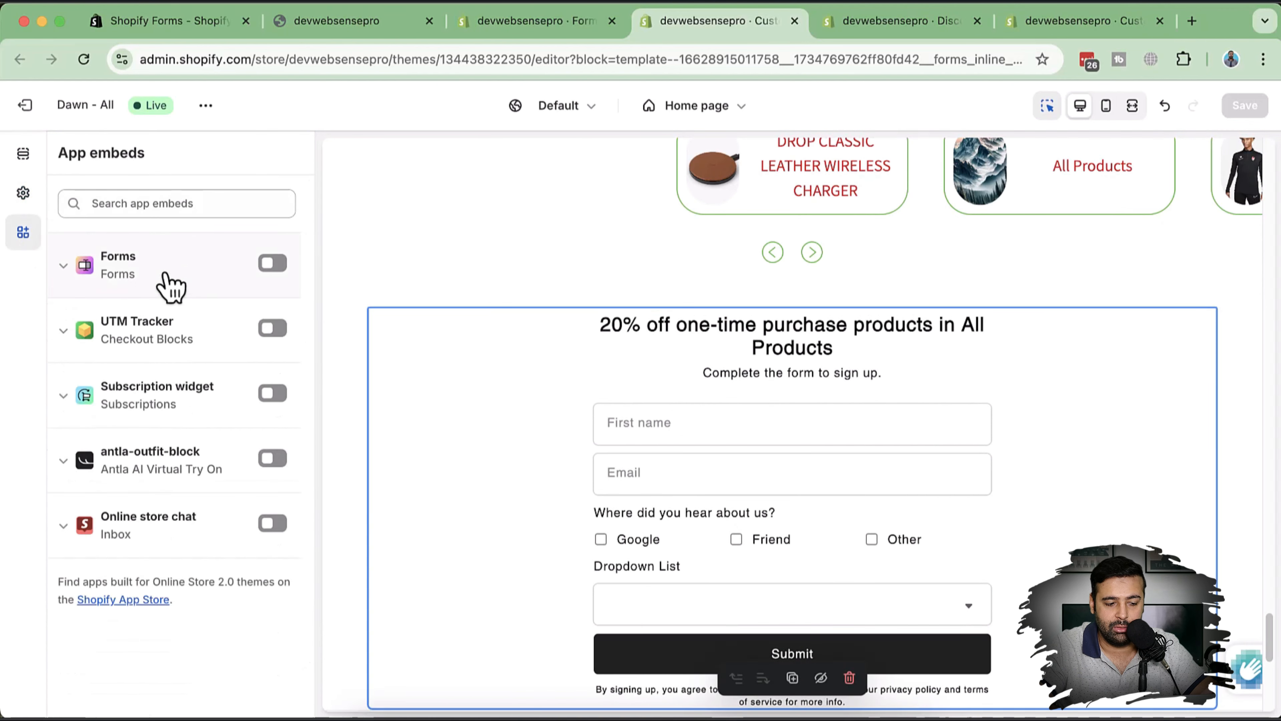
pyautogui.click(277, 263)
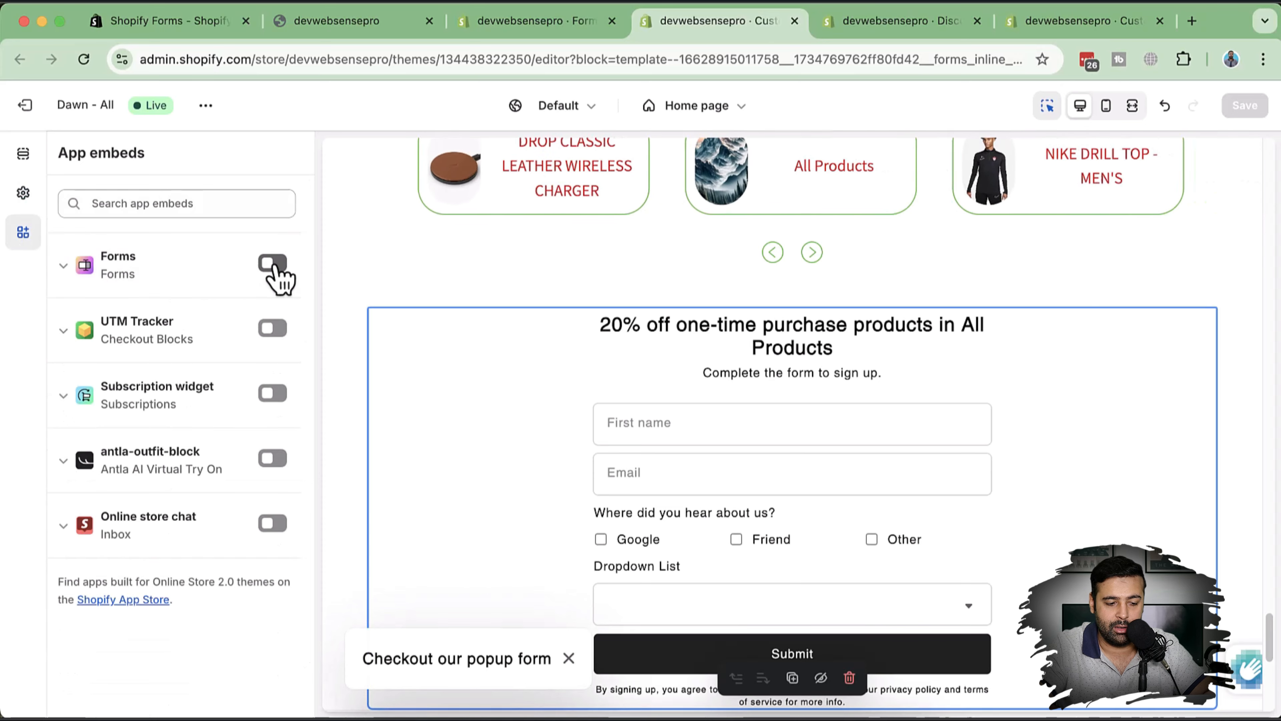
# Save the theme changes with the Forms app embed turned on
pyautogui.click(64, 266)
pyautogui.click(72, 275)
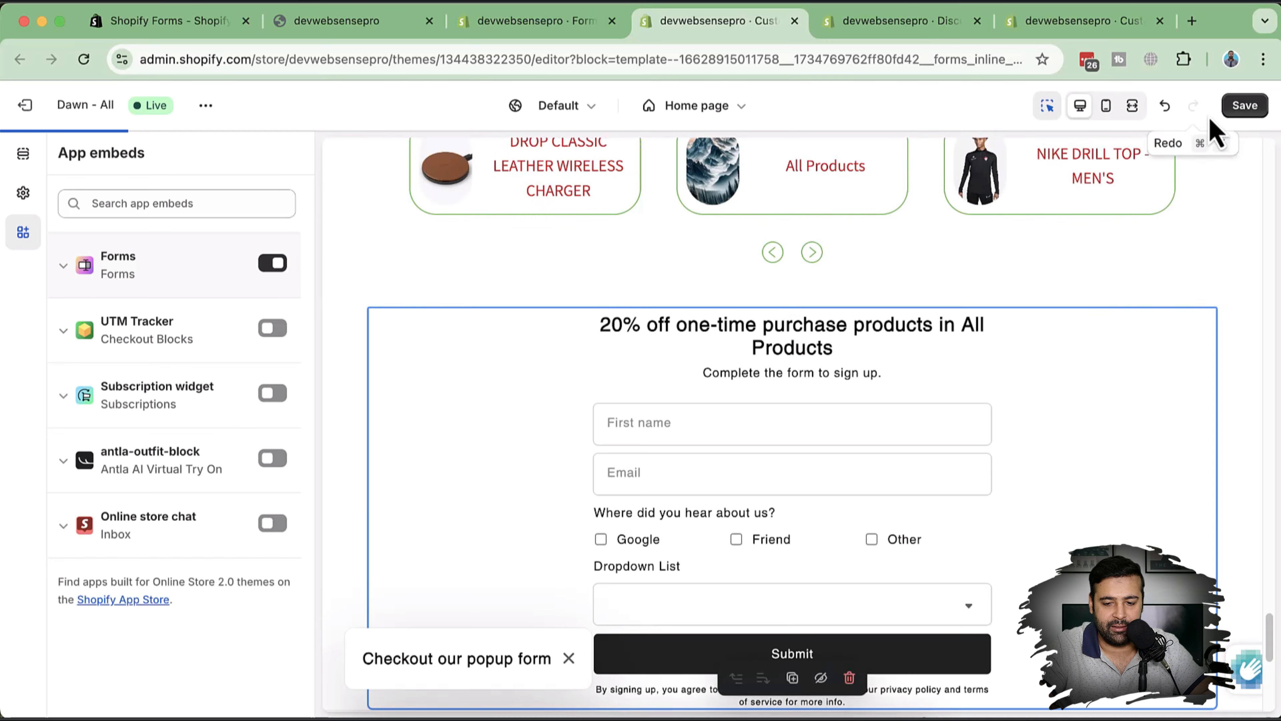
pyautogui.click(1241, 107)
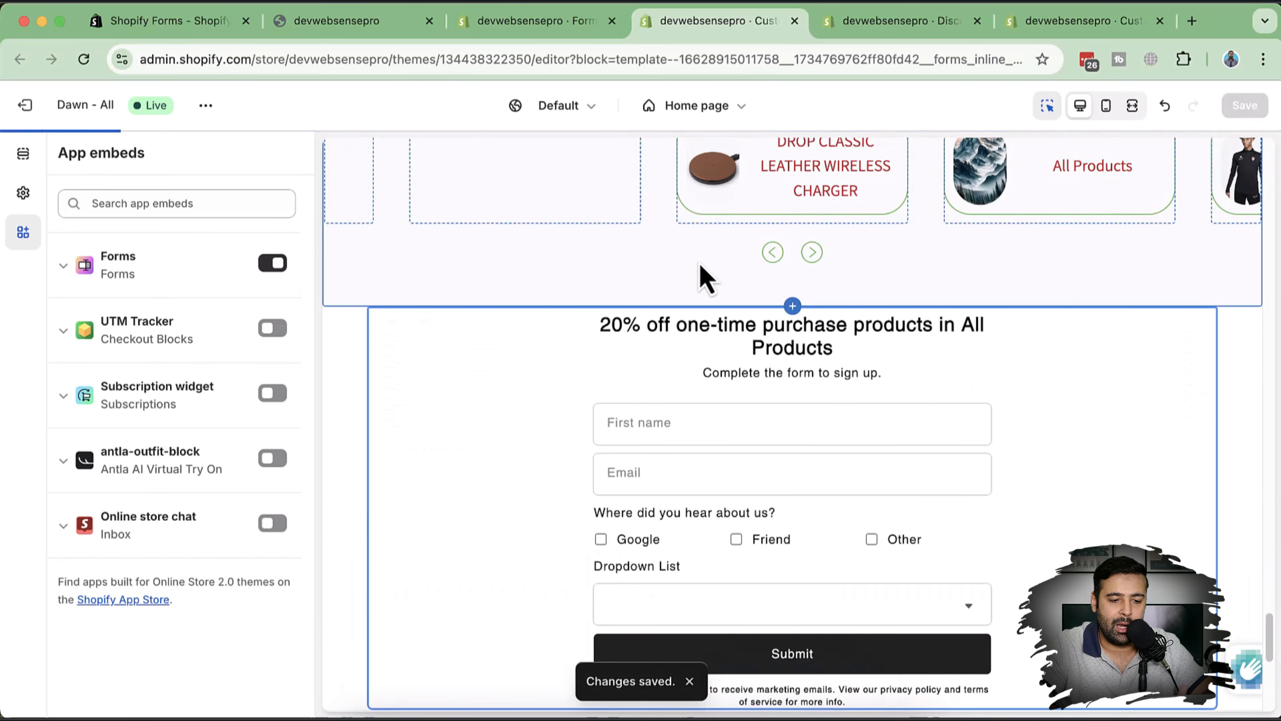
# Switch to the open storefront page and reload the home page
pyautogui.click(350, 25)
pyautogui.scroll(15, 695, 229)
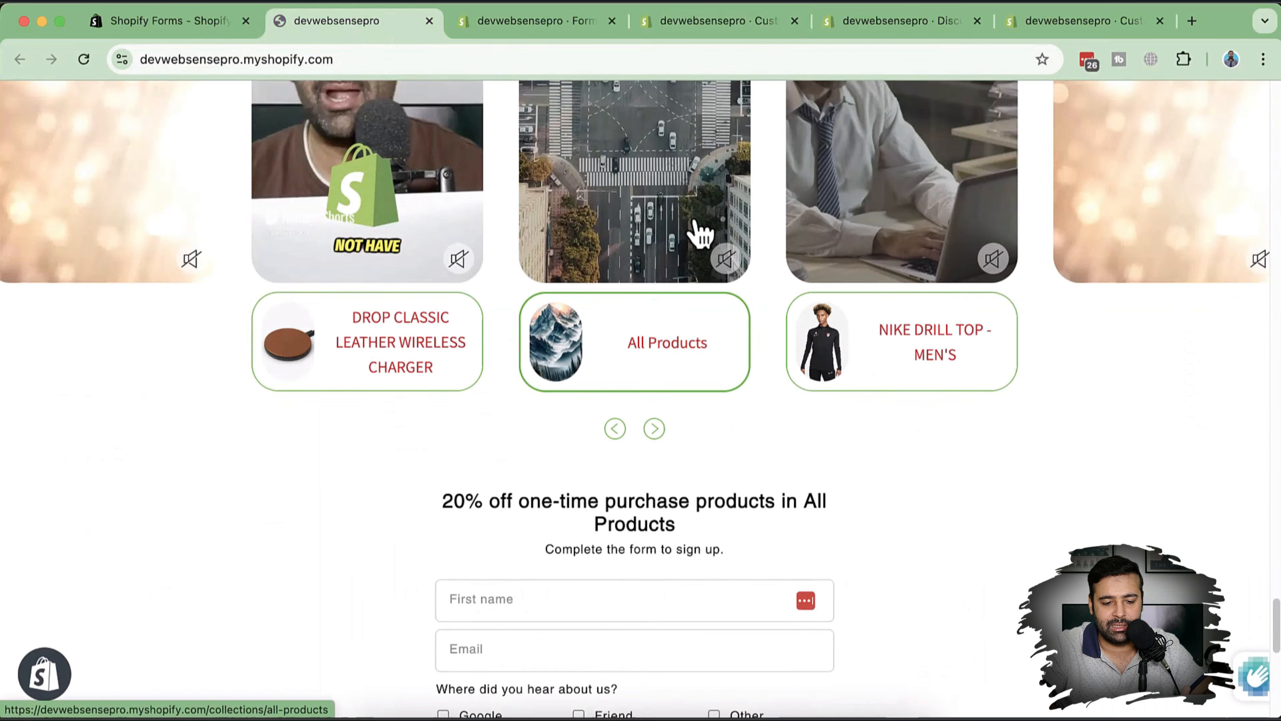
pyautogui.scroll(10, 653, 221)
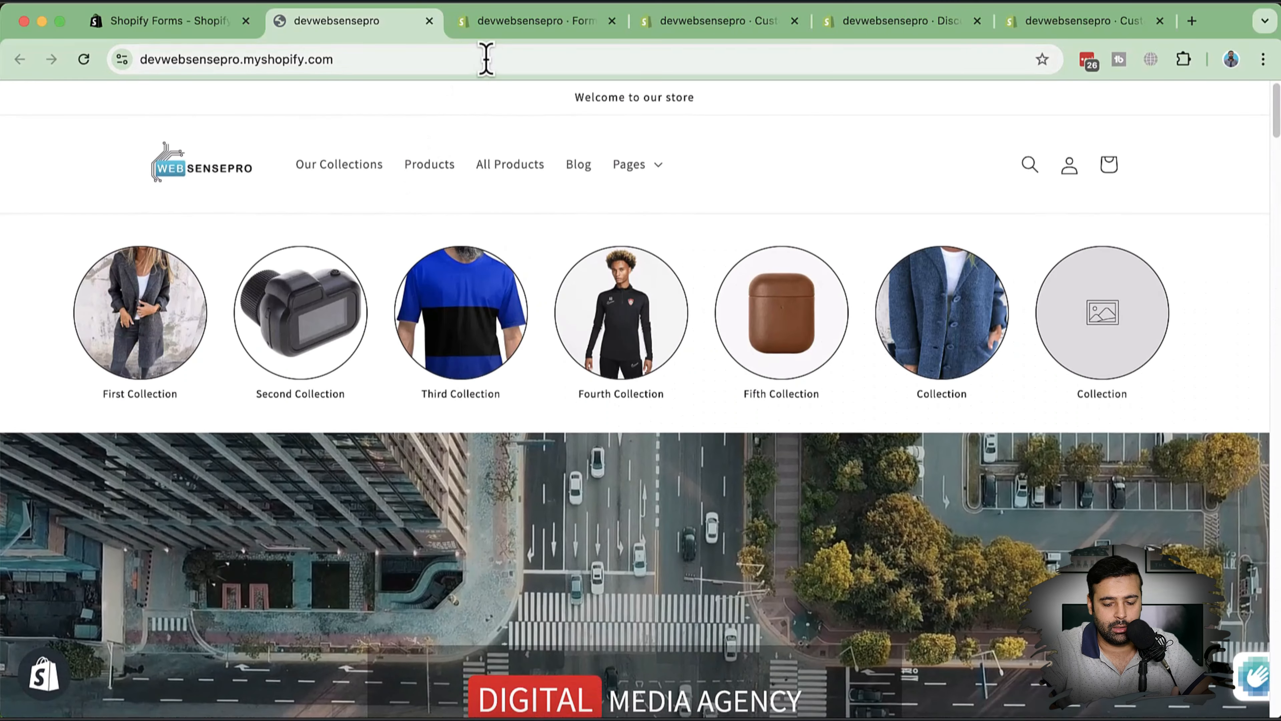
pyautogui.click(486, 59)
pyautogui.press('Return')
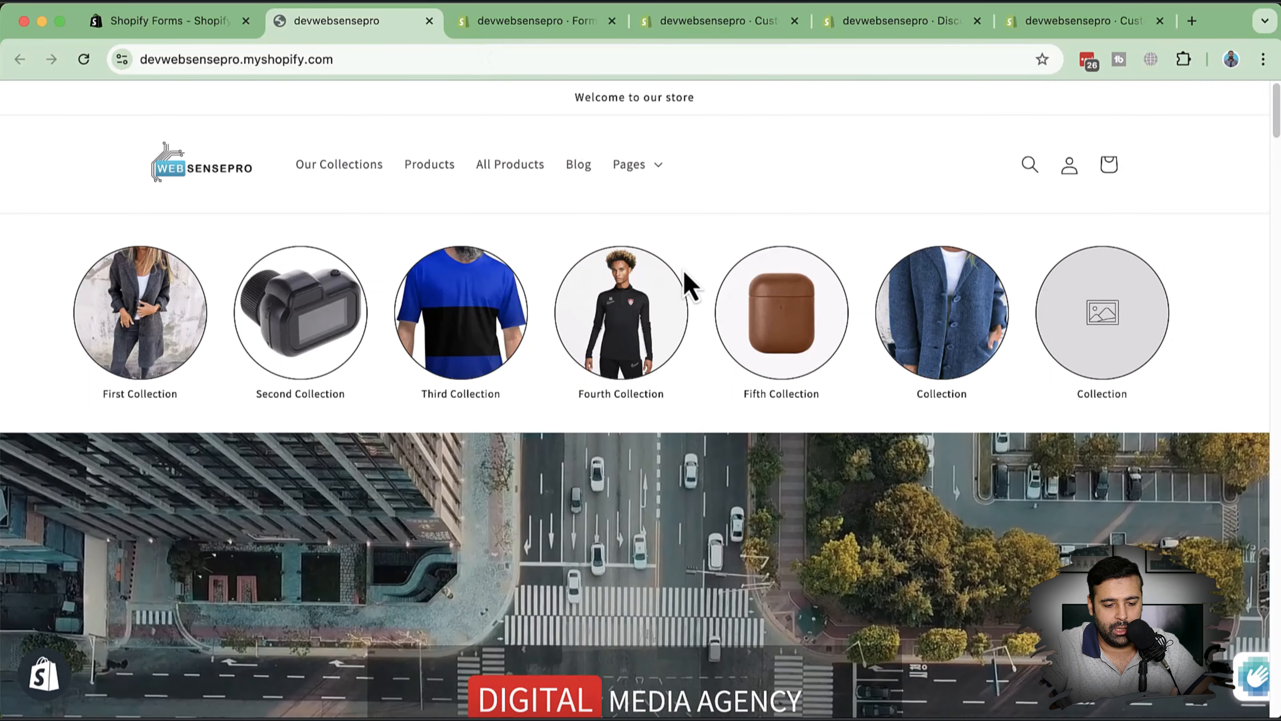
# Check the home page for the "Checkout our popup form" teaser and open the sign-up form from it
pyautogui.scroll(-5, 908, 237)
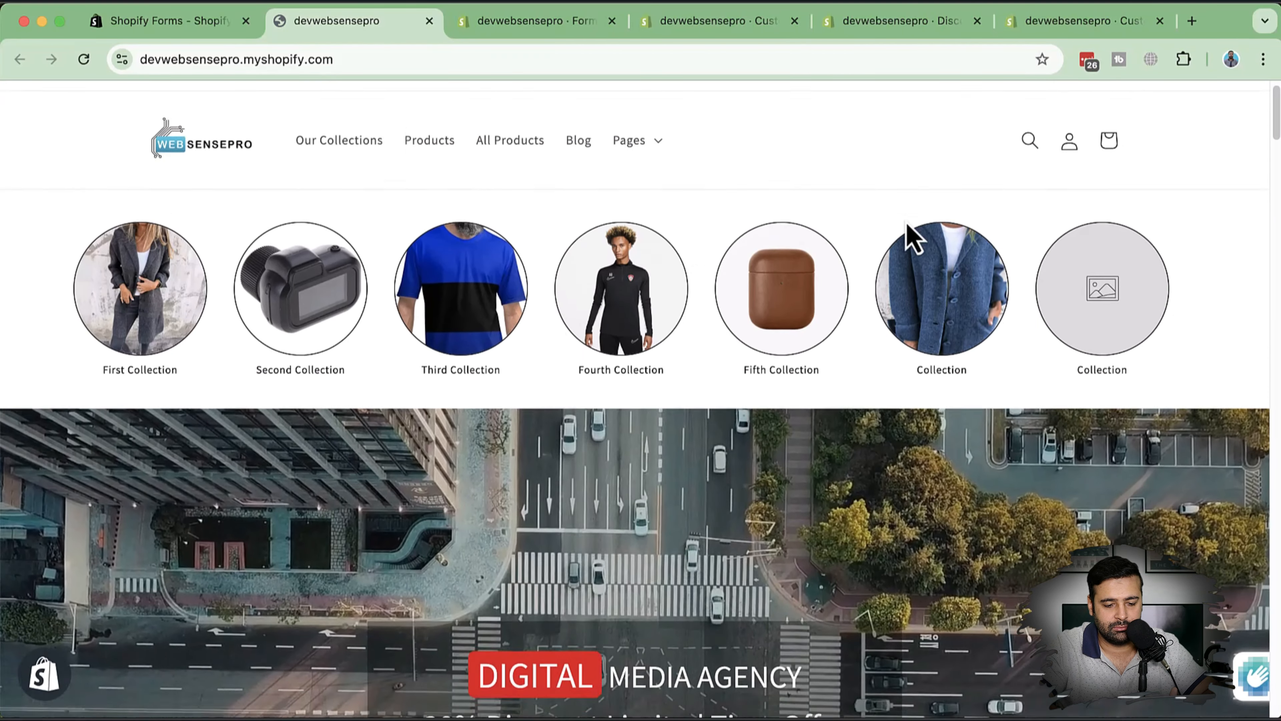
pyautogui.scroll(-15, 913, 237)
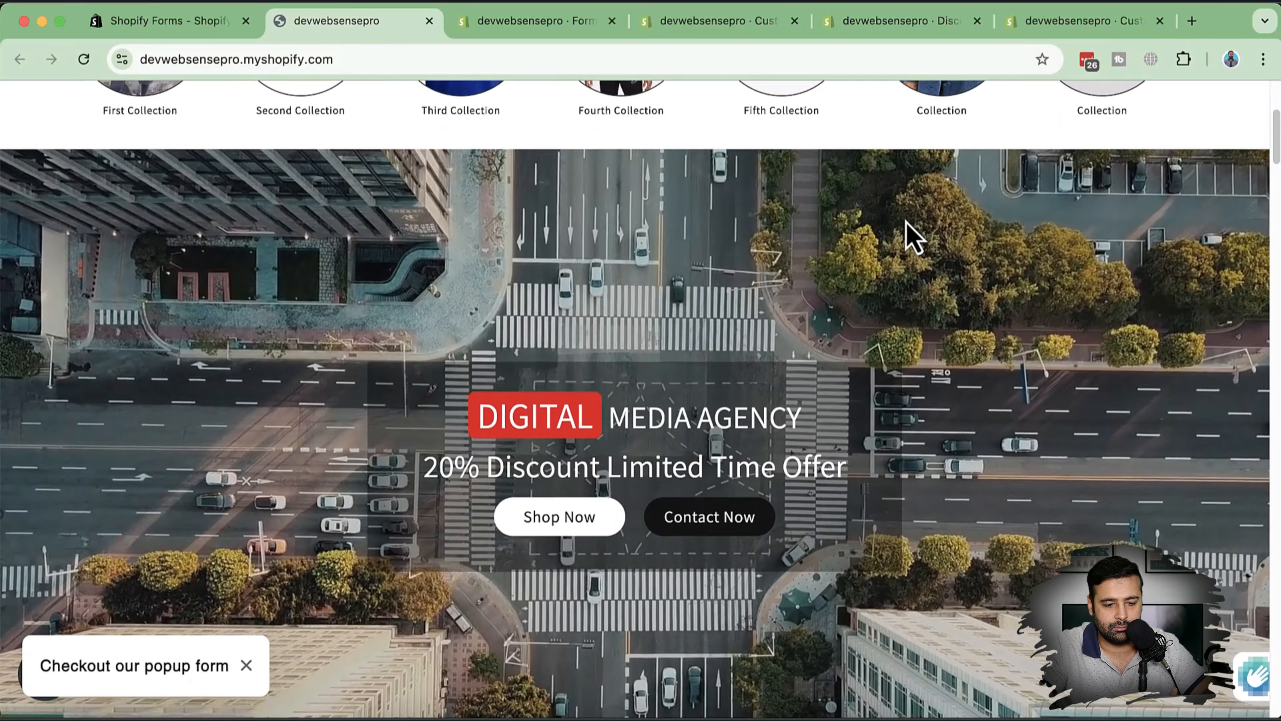
pyautogui.scroll(20, 908, 234)
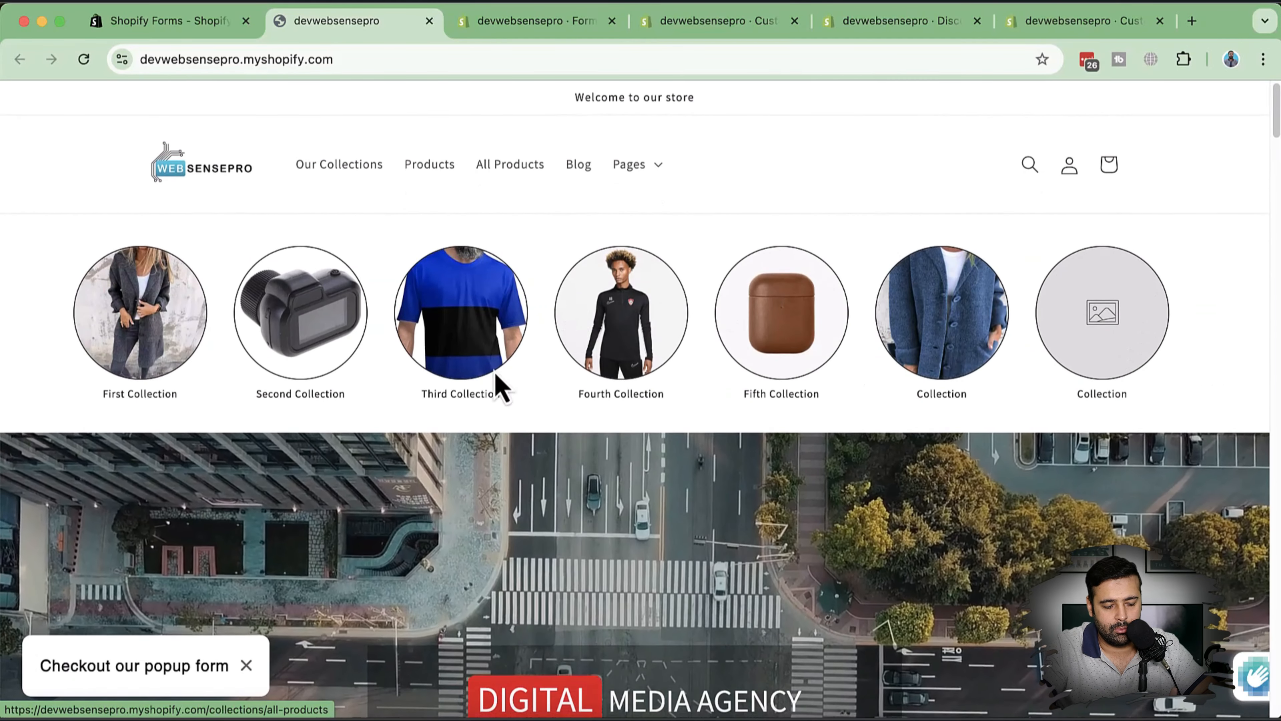
pyautogui.click(141, 672)
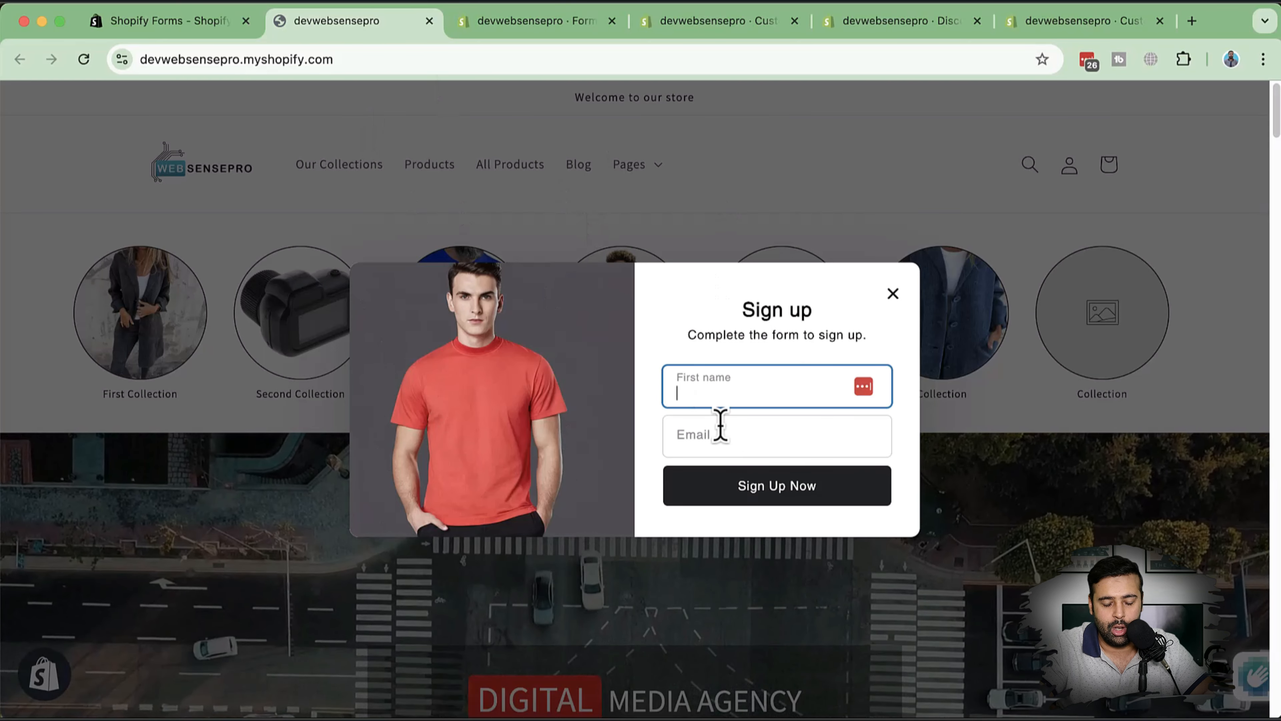
# Copy the storefront address and open it in a new incognito window
pyautogui.click(449, 65)
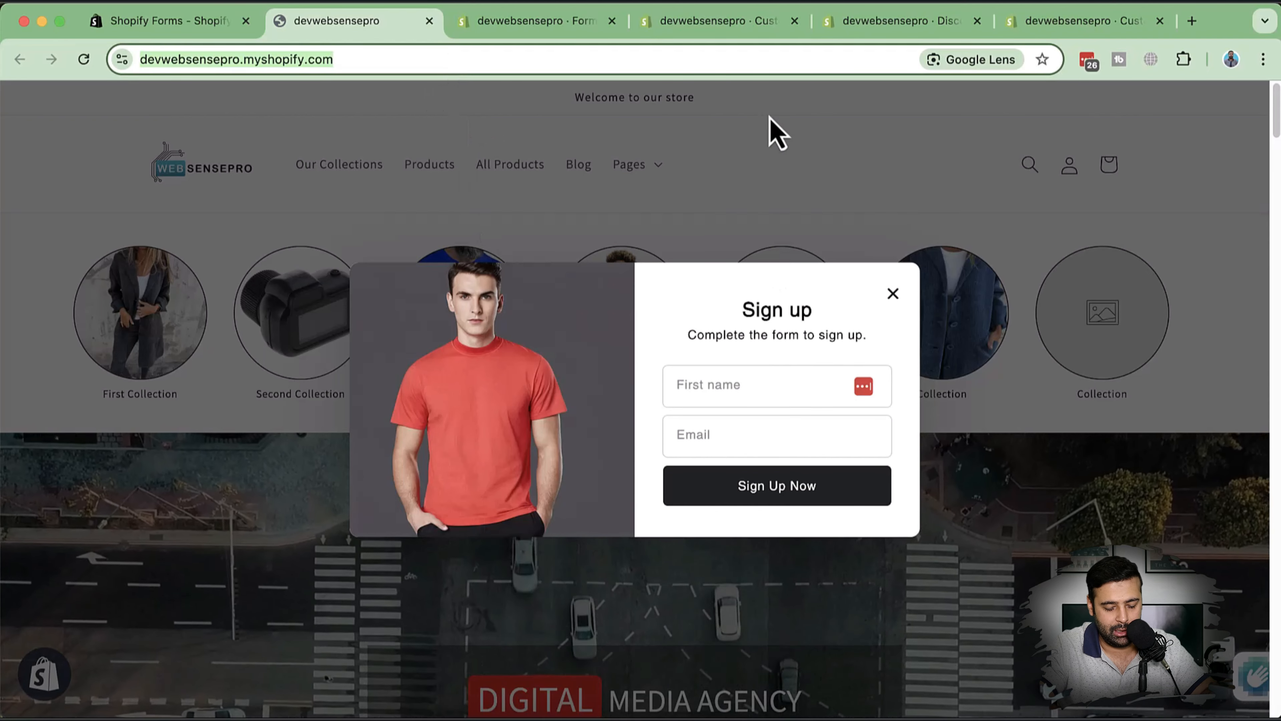
pyautogui.press('super+c')
pyautogui.press('super+shift+n')
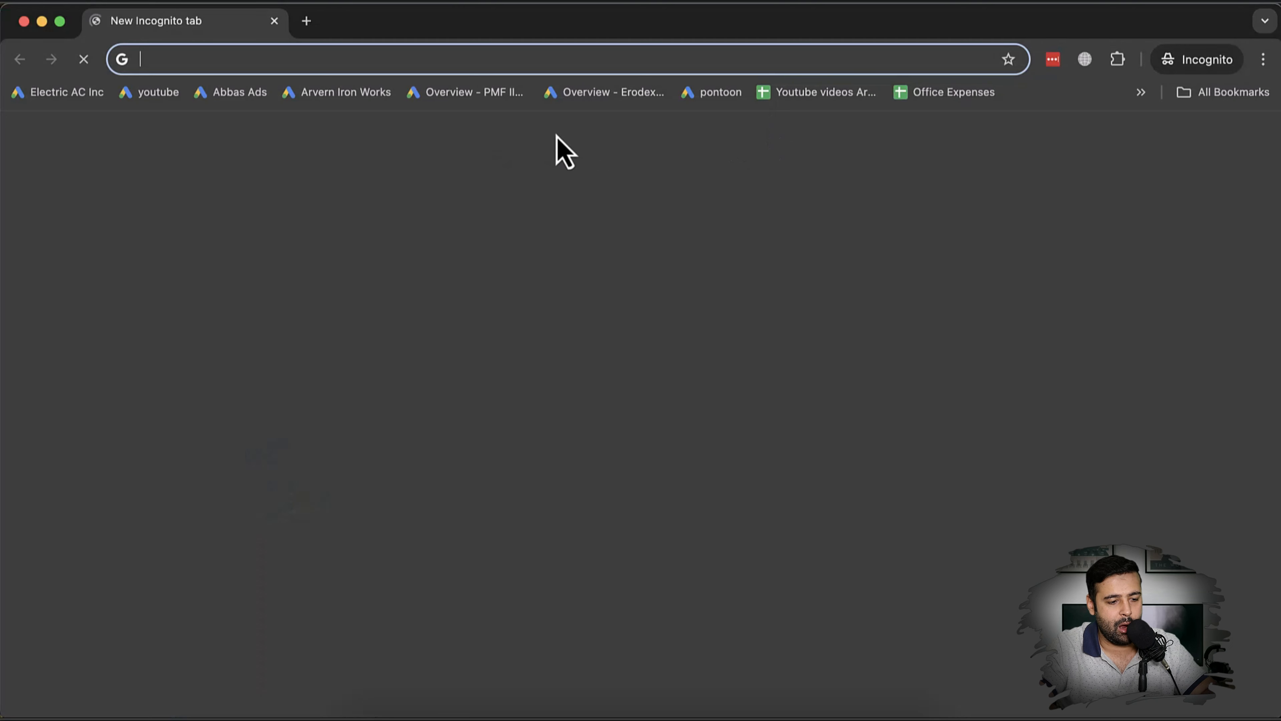
pyautogui.press('super+v')
pyautogui.press('Return')
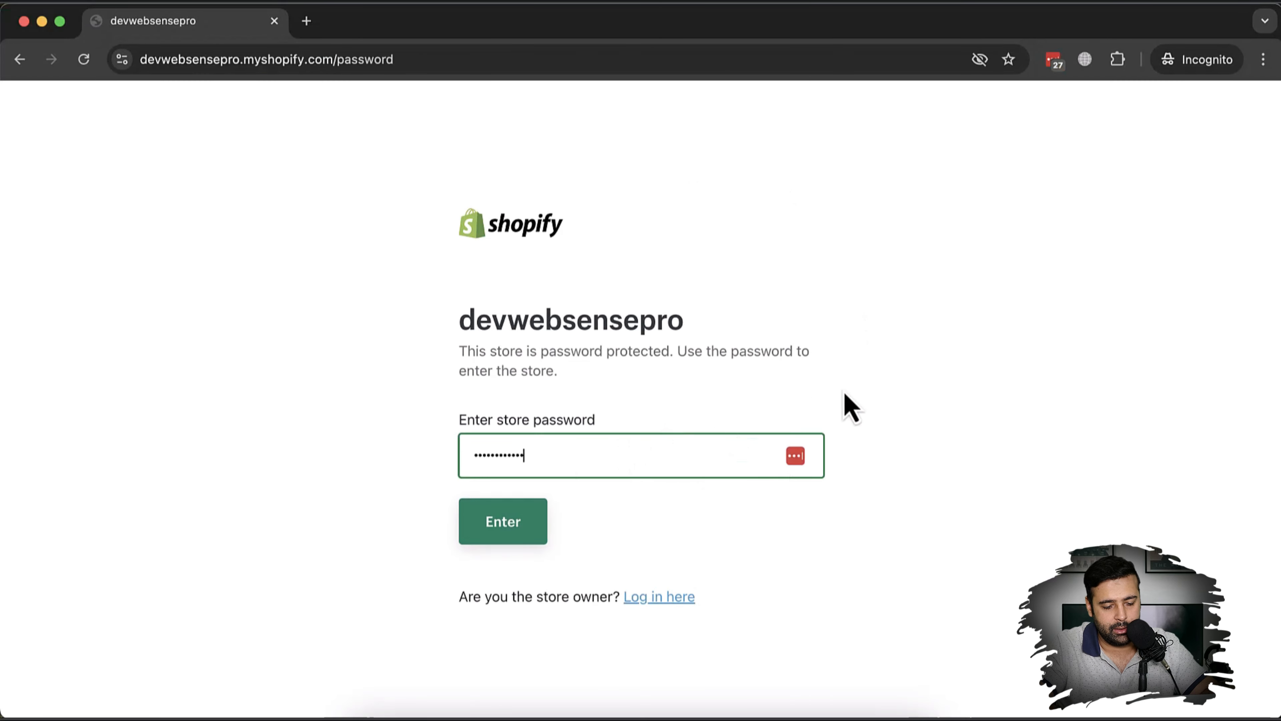
# Enter the store password in the incognito window and look over the home page with the popup teaser
pyautogui.press('super+a')
pyautogui.write('•')
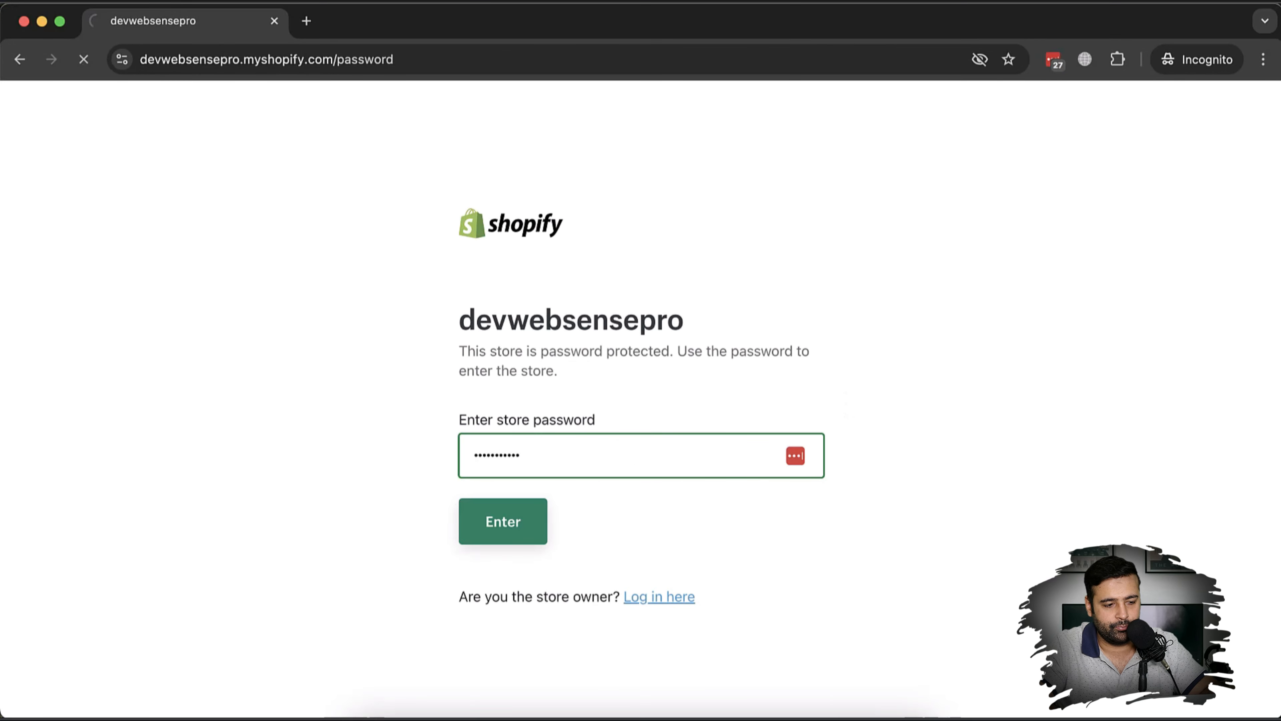
pyautogui.press('Return')
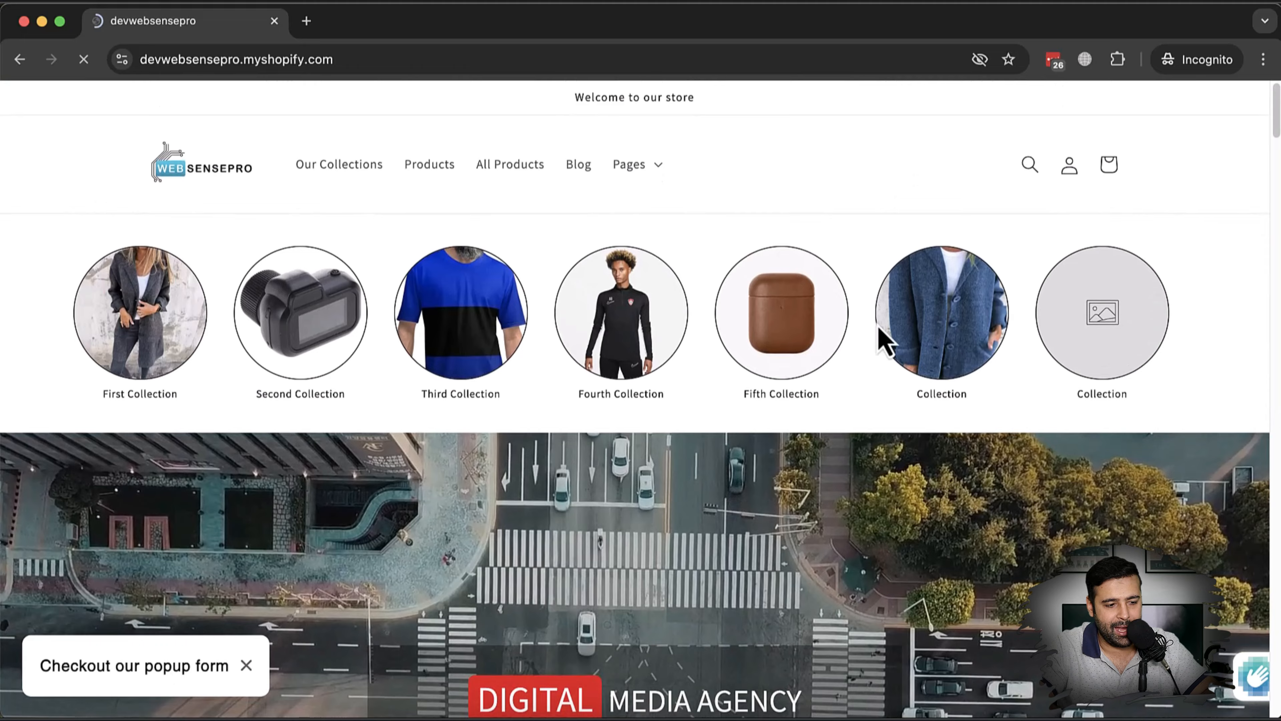
pyautogui.scroll(-12, 878, 326)
pyautogui.scroll(10, 878, 325)
pyautogui.scroll(4, 883, 333)
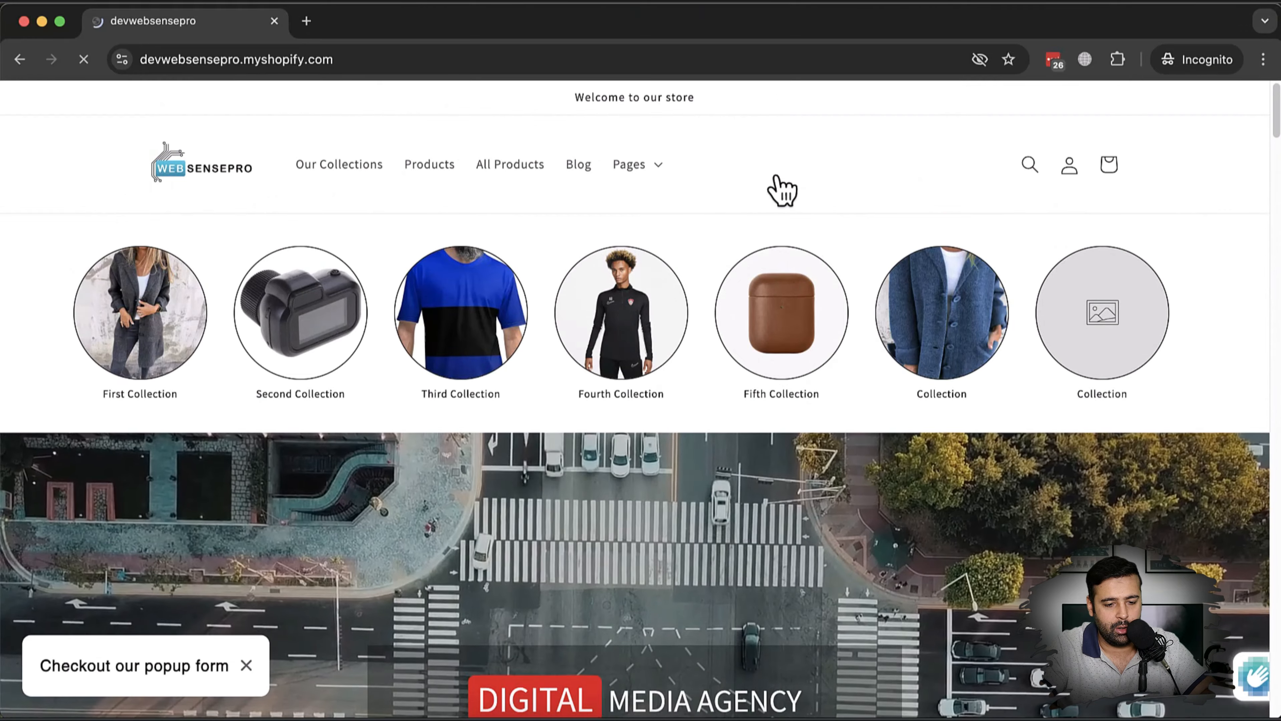
# Return to the popup form's settings, set the teaser to show "If the customer closes the form without subscribing", and save
pyautogui.hotkey('ctrl', 'Up')
pyautogui.click(858, 250)
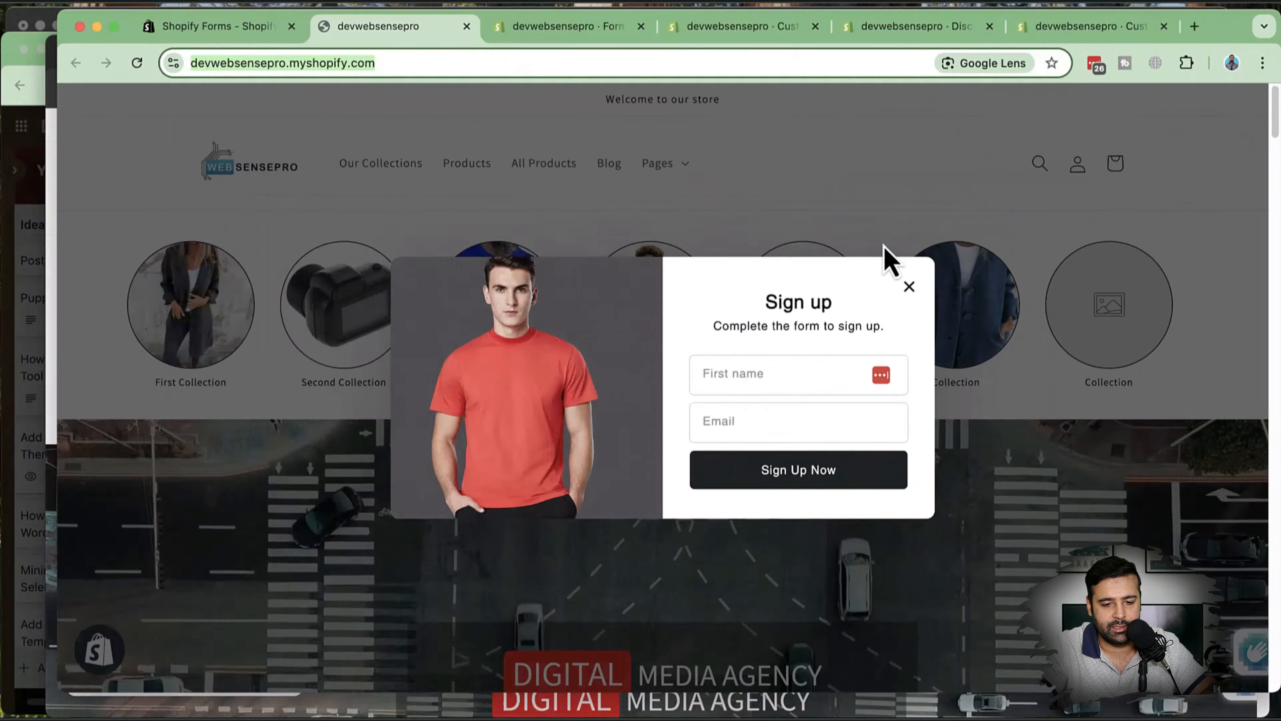
pyautogui.click(585, 22)
pyautogui.scroll(-5, 831, 208)
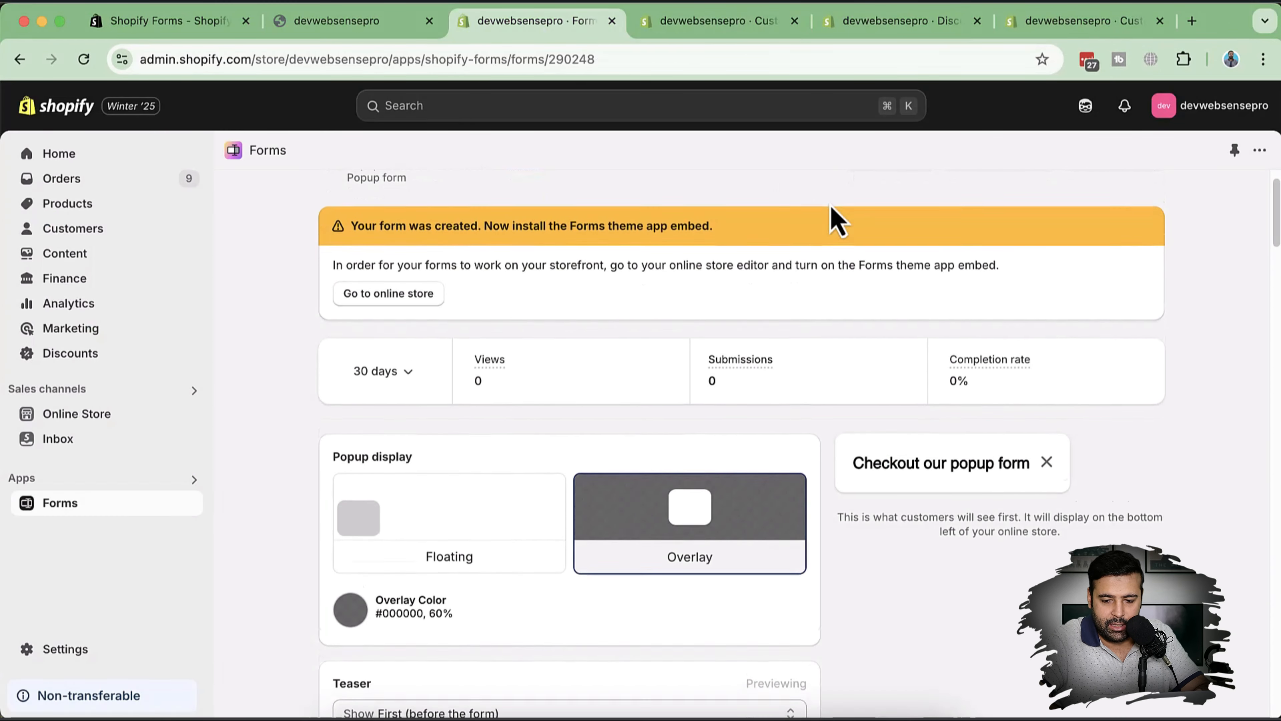
pyautogui.scroll(-8, 831, 207)
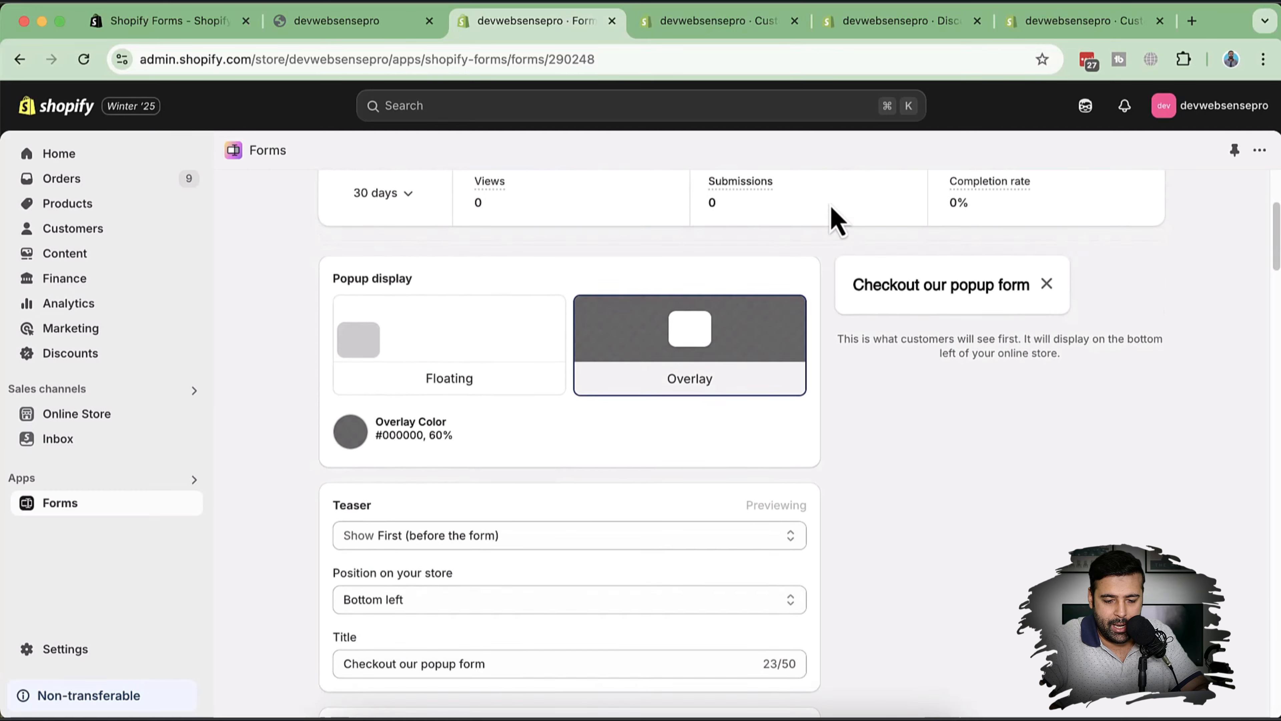
pyautogui.scroll(-1, 832, 220)
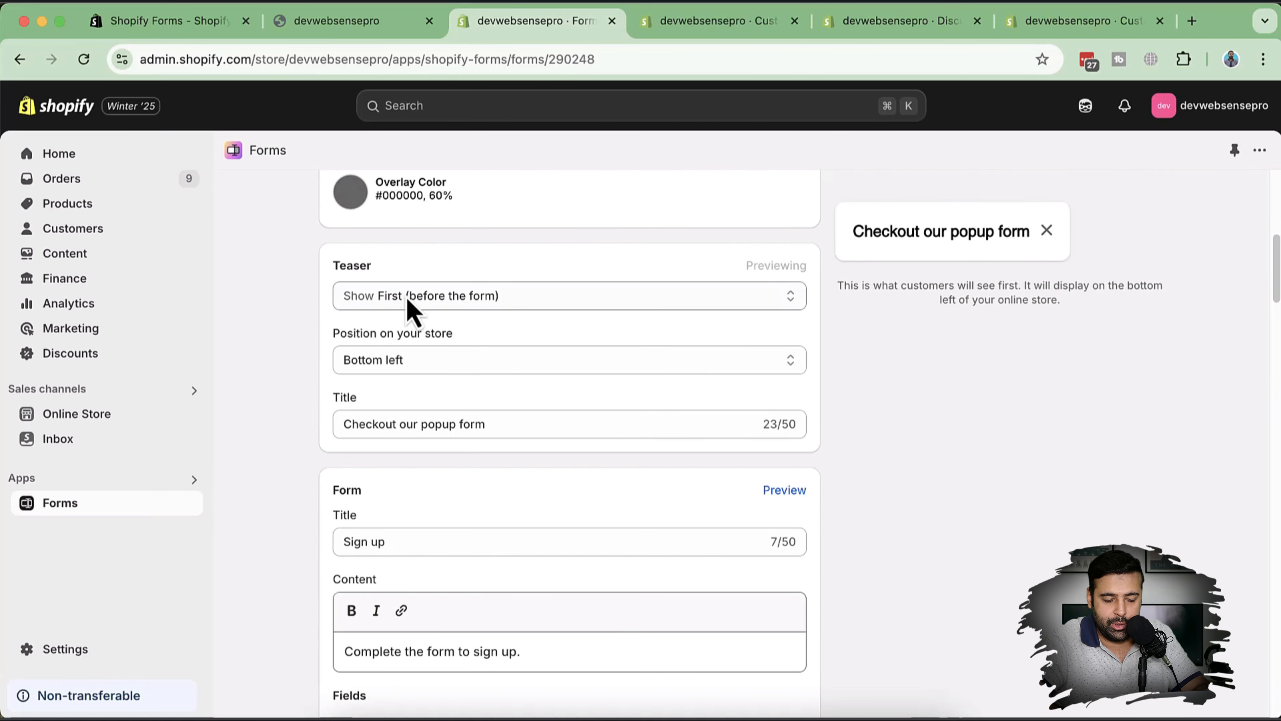
pyautogui.click(462, 308)
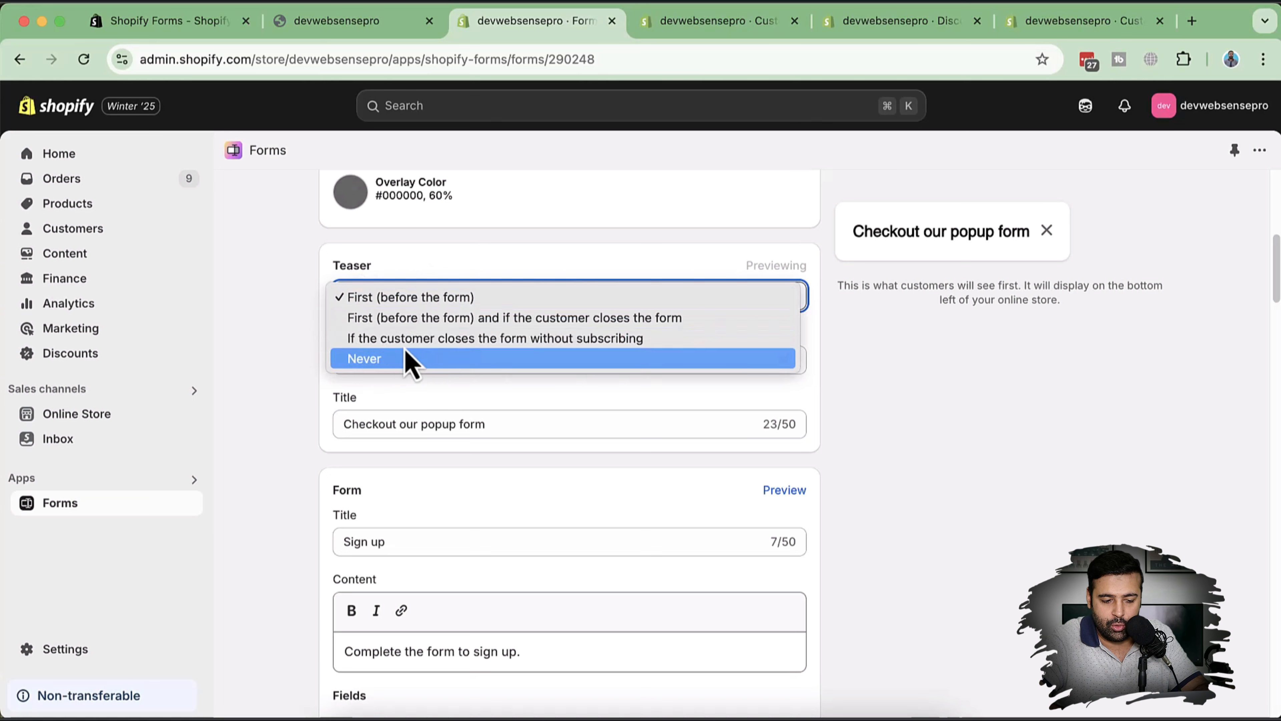
pyautogui.click(422, 343)
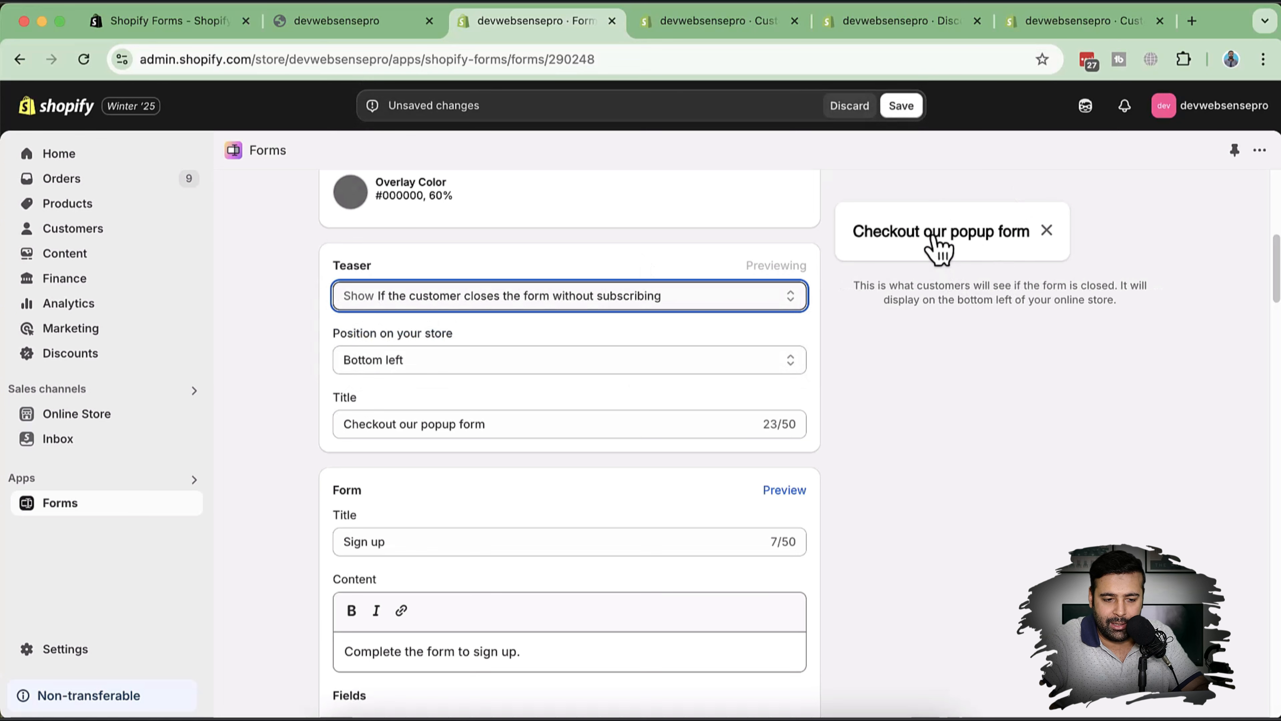
pyautogui.click(903, 107)
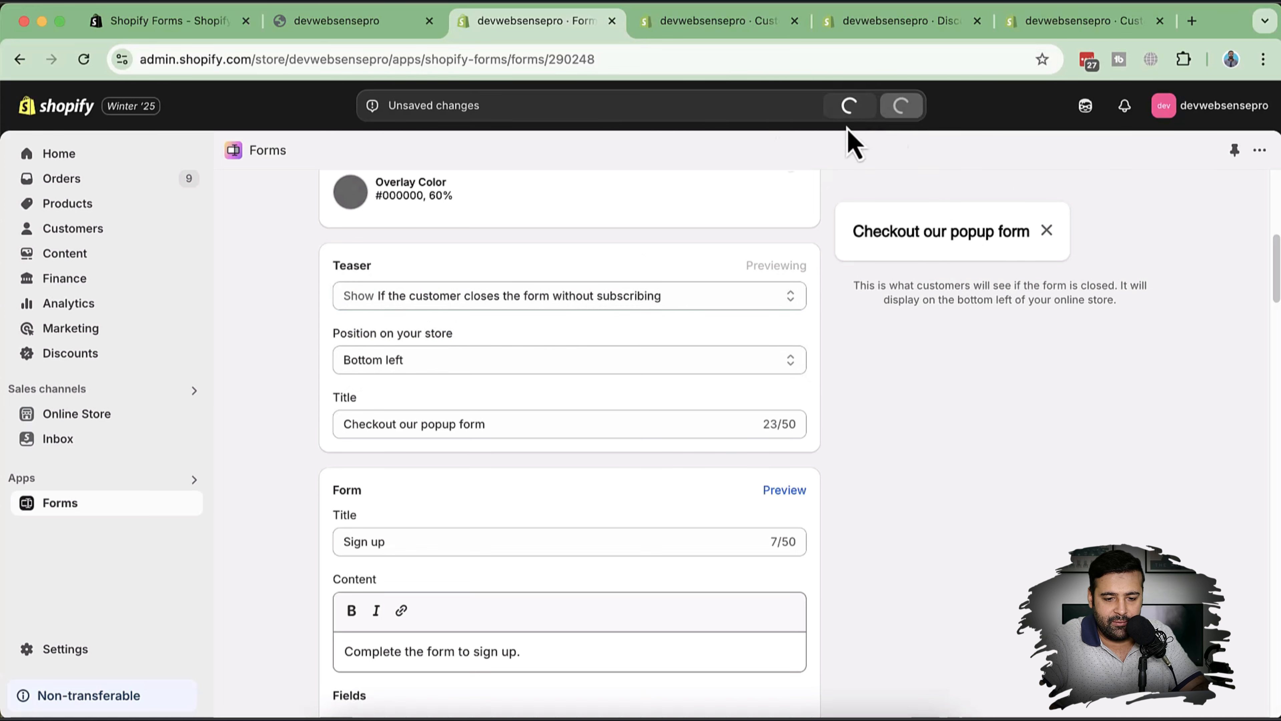
# Open devwebsensepro.myshopify.com in another new incognito window and enter the store password
pyautogui.click(349, 22)
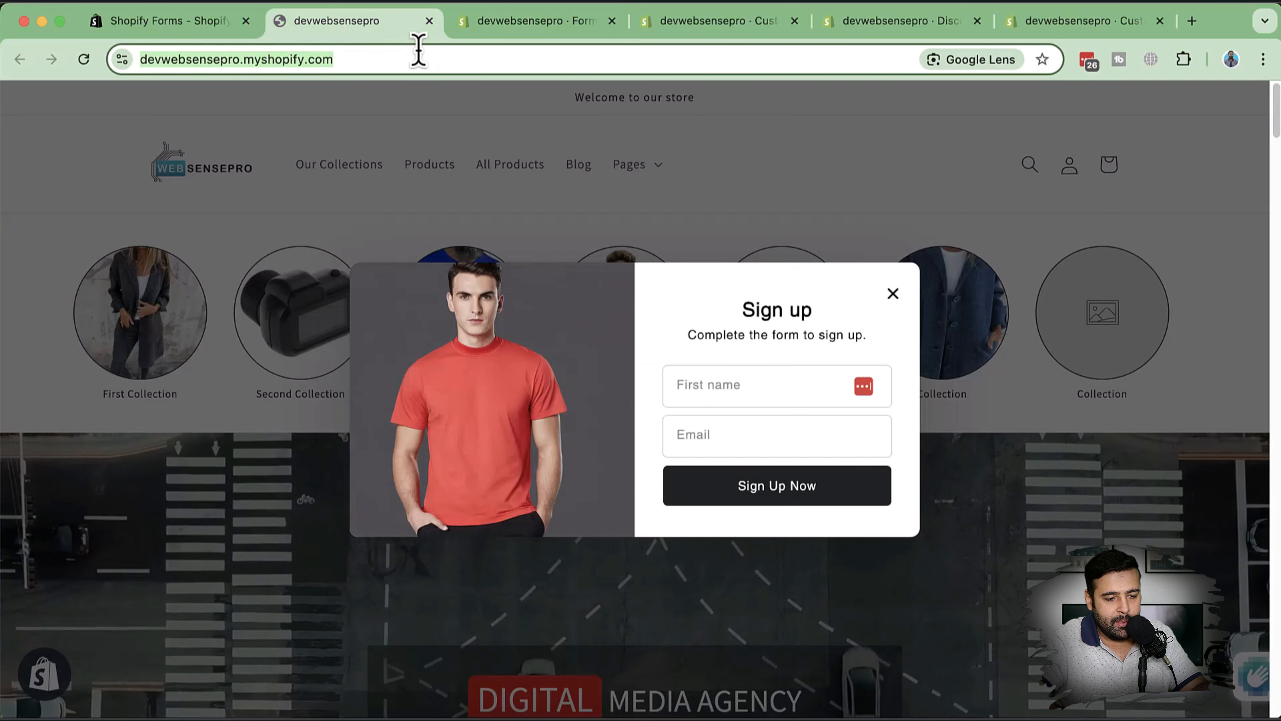
pyautogui.press('super+shift+n')
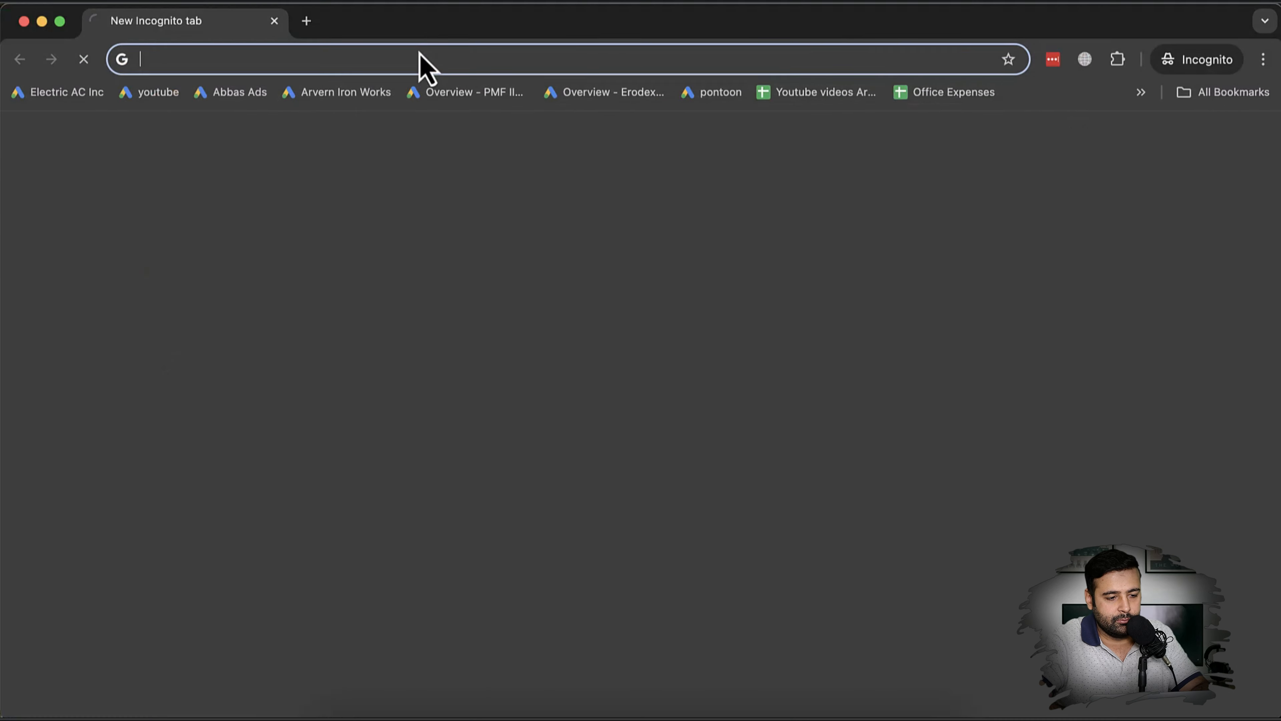
pyautogui.write('devwebsensepro.myshopify.com')
pyautogui.press('Return')
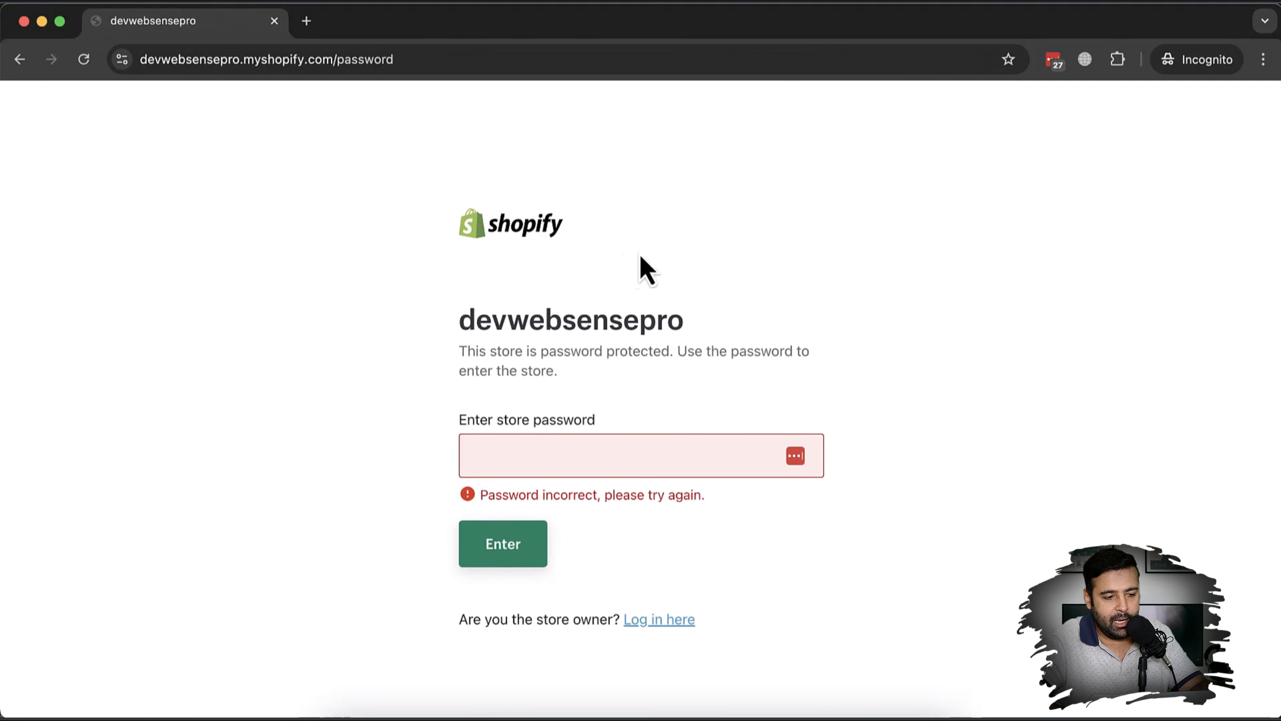
pyautogui.press('super+a')
pyautogui.write('•••')
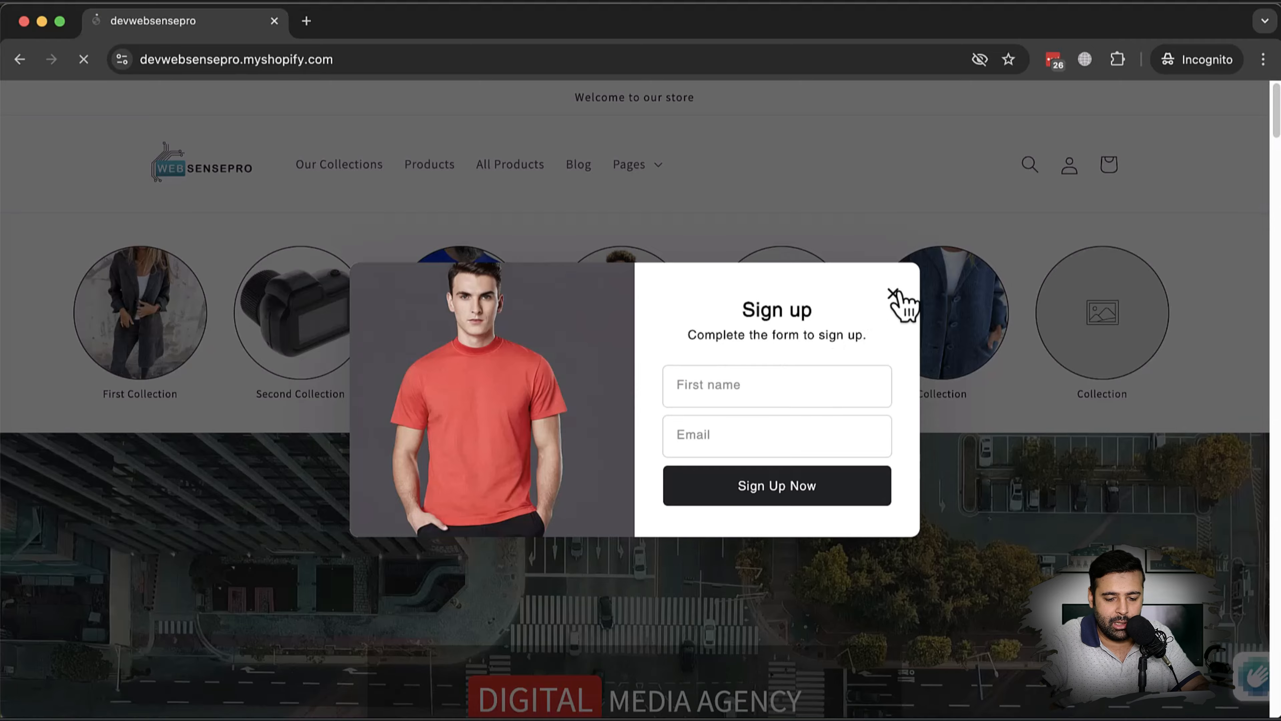
# Close the sign-up popup without subscribing and reopen the form from its teaser
pyautogui.click(893, 293)
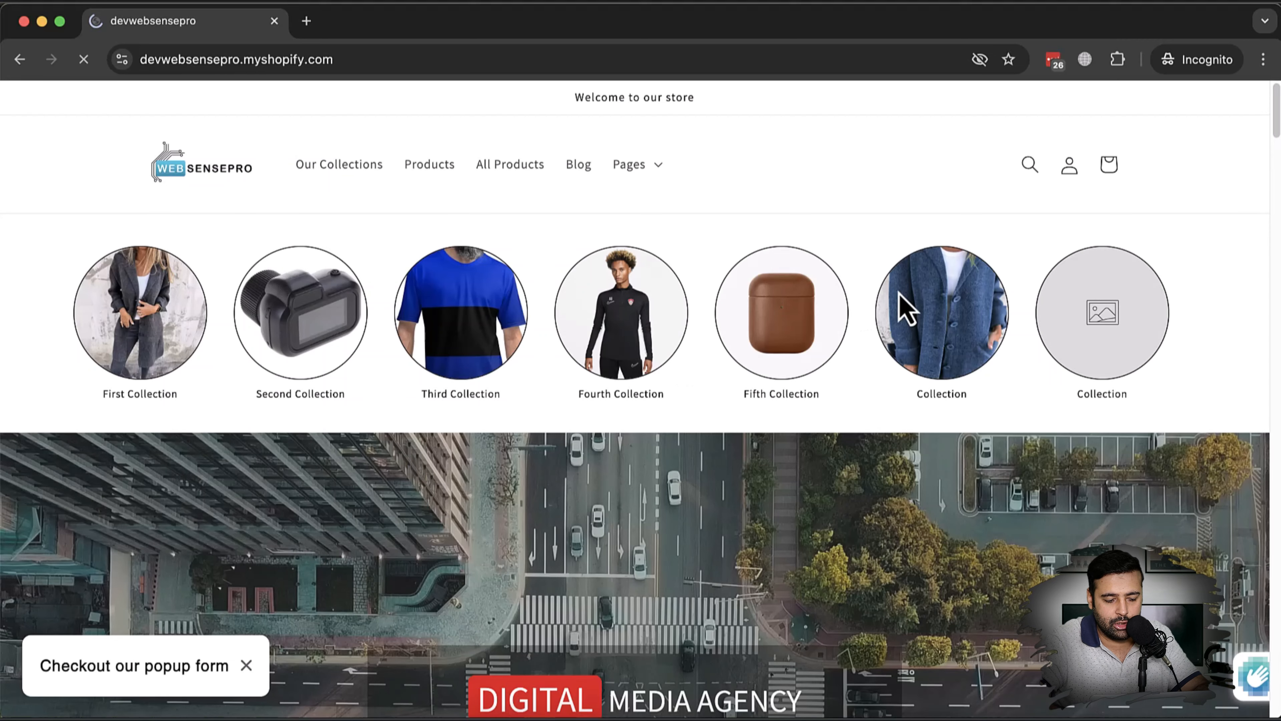
pyautogui.click(167, 679)
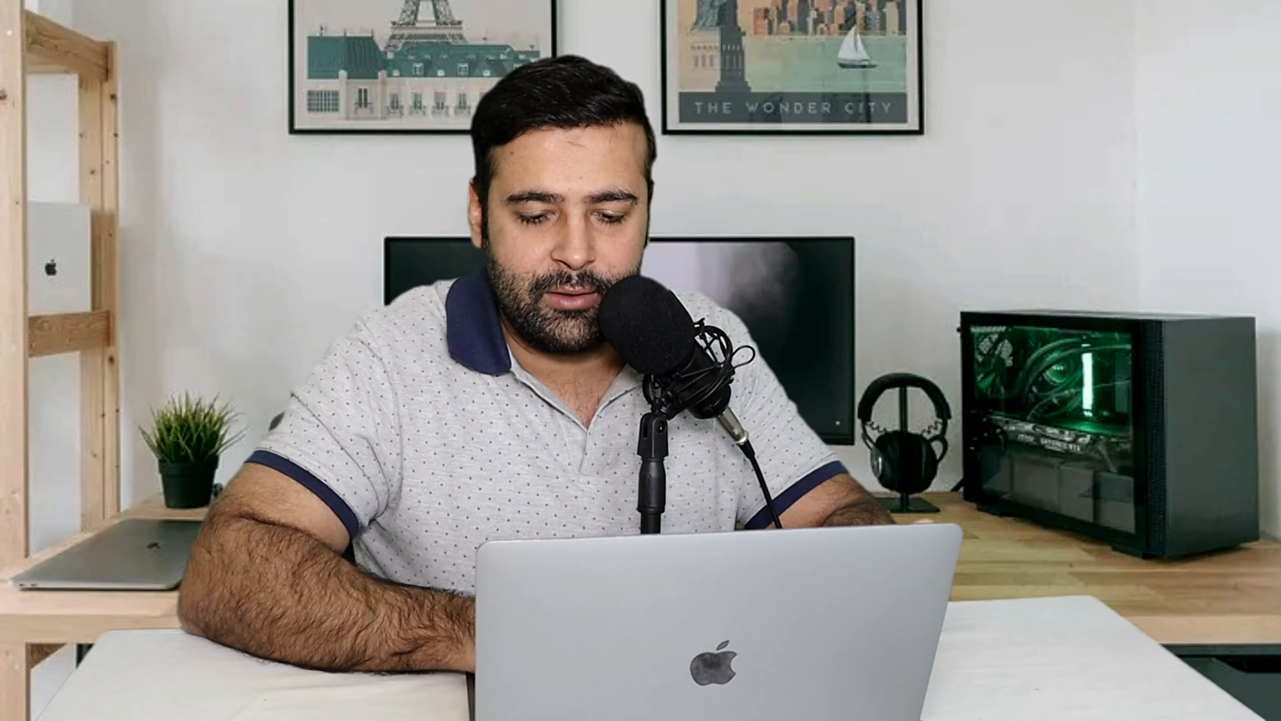